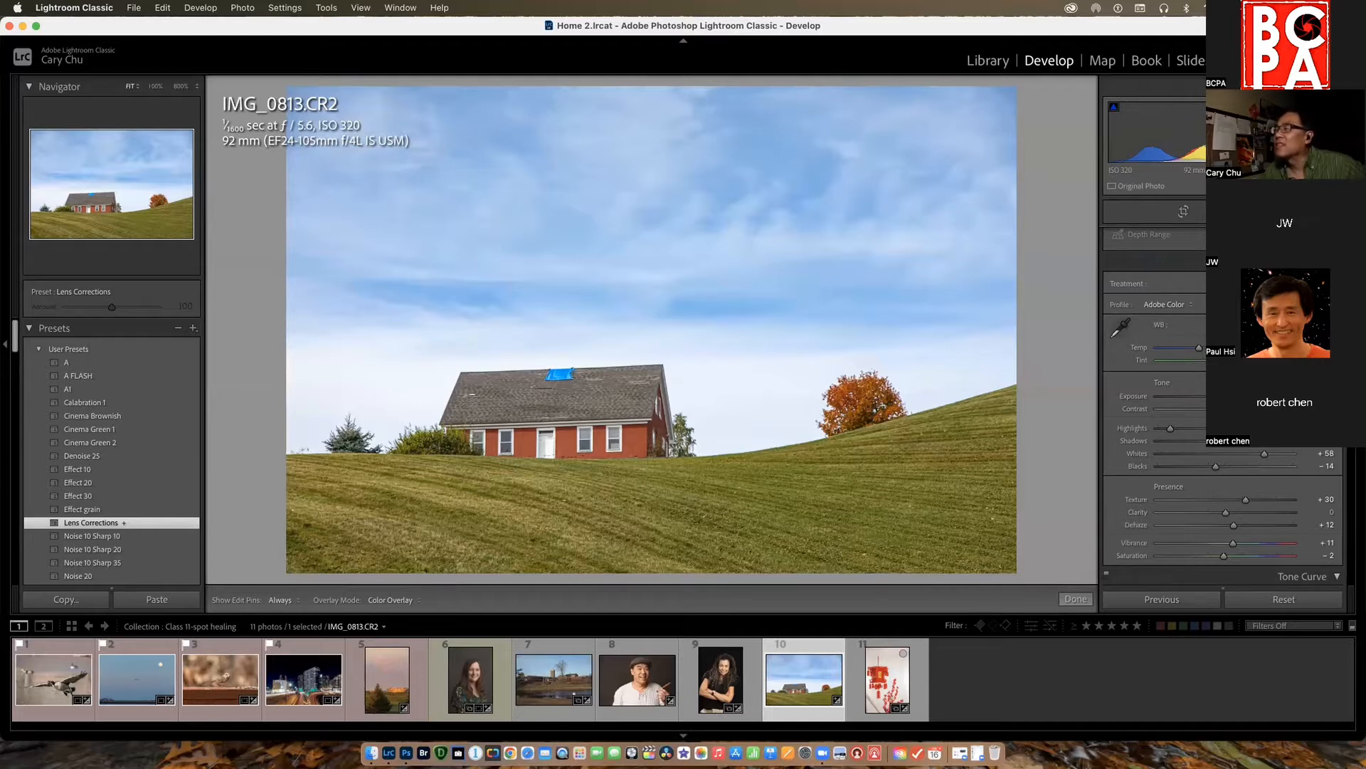
Step: Activate the Spot Removal tool on the red house photo
{"action": "key", "text": "q"}
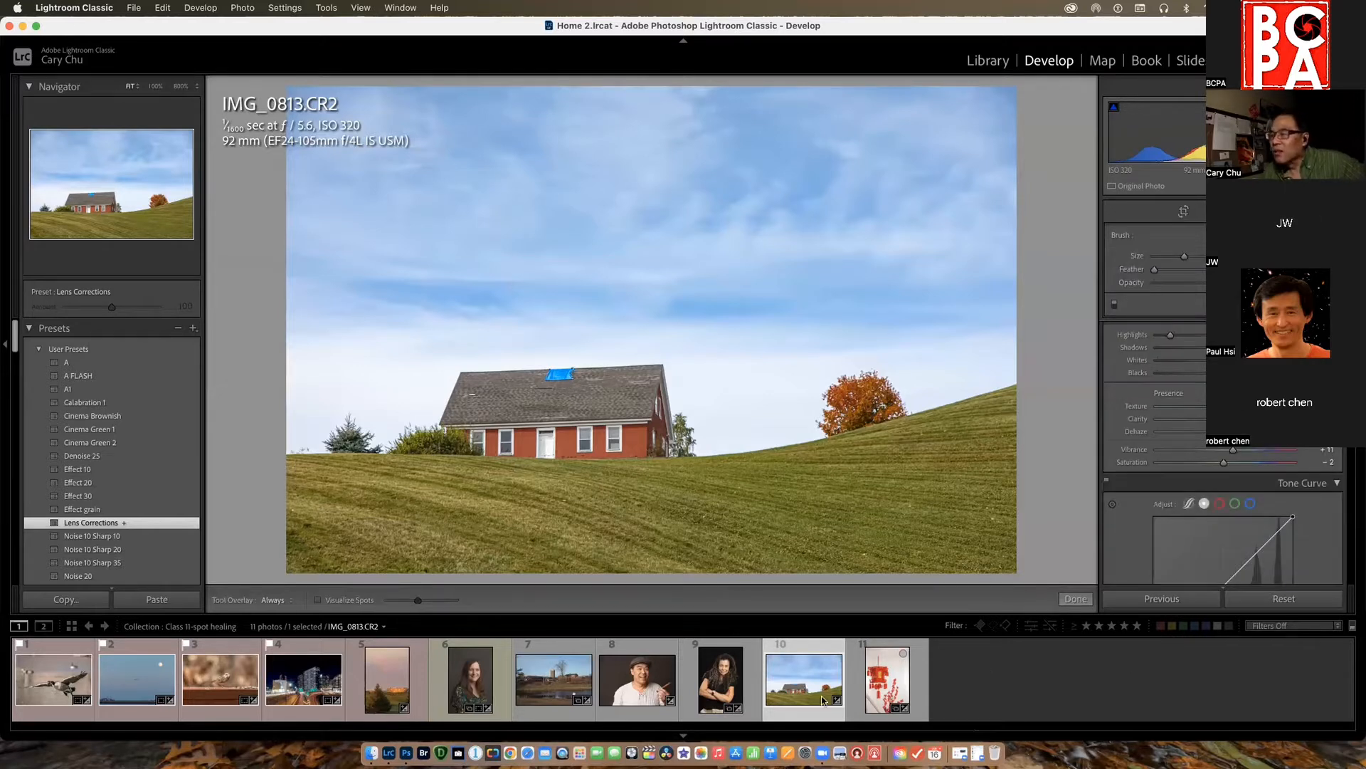
Step: Draw red screen annotations illustrating brush rings in the sky and marking the Spot Removal on/off switch, and clear them all
{"action": "left_click", "coordinate": [755, 730]}
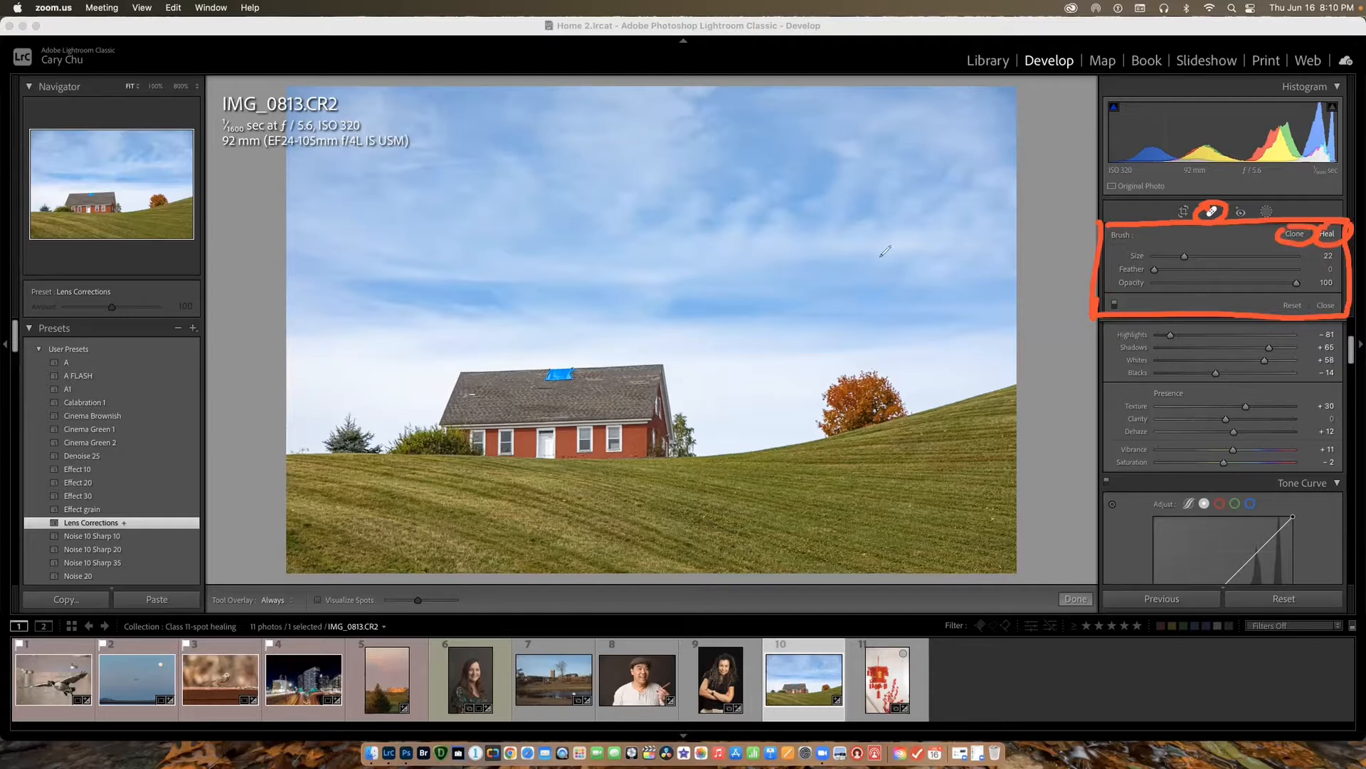
{"action": "mouse_move", "coordinate": [755, 262]}
{"action": "left_mouse_down"}
{"action": "mouse_move", "coordinate": [751, 304]}
{"action": "mouse_move", "coordinate": [744, 264]}
{"action": "mouse_move", "coordinate": [705, 281]}
{"action": "mouse_move", "coordinate": [811, 257]}
{"action": "mouse_move", "coordinate": [724, 248]}
{"action": "mouse_move", "coordinate": [697, 225]}
{"action": "mouse_move", "coordinate": [756, 339]}
{"action": "mouse_move", "coordinate": [858, 271]}
{"action": "mouse_move", "coordinate": [724, 228]}
{"action": "left_mouse_up"}
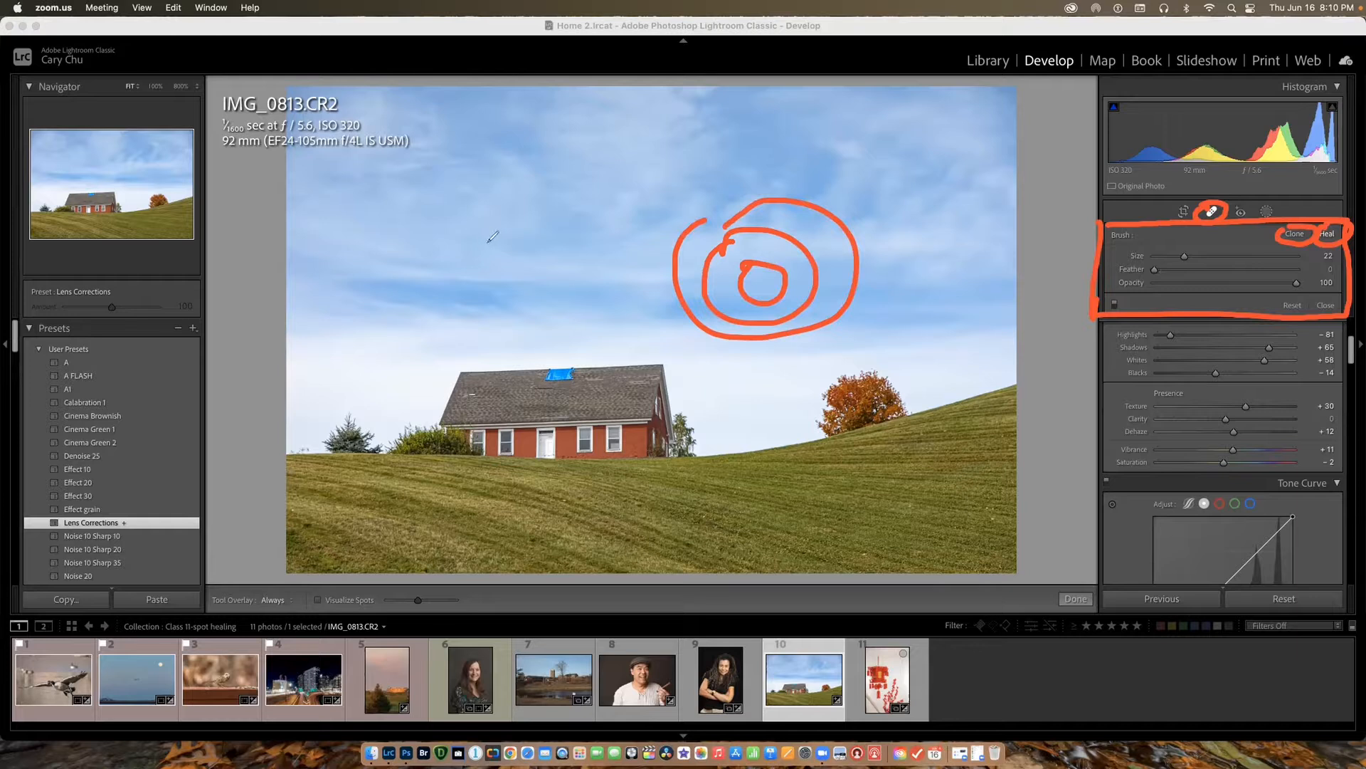
{"action": "left_click_drag", "start_coordinate": [487, 244], "coordinate": [499, 247]}
{"action": "left_click", "coordinate": [484, 223]}
{"action": "mouse_move", "coordinate": [463, 228]}
{"action": "left_mouse_down"}
{"action": "mouse_move", "coordinate": [464, 270]}
{"action": "mouse_move", "coordinate": [534, 236]}
{"action": "mouse_move", "coordinate": [515, 237]}
{"action": "mouse_move", "coordinate": [510, 252]}
{"action": "mouse_move", "coordinate": [589, 241]}
{"action": "left_mouse_up"}
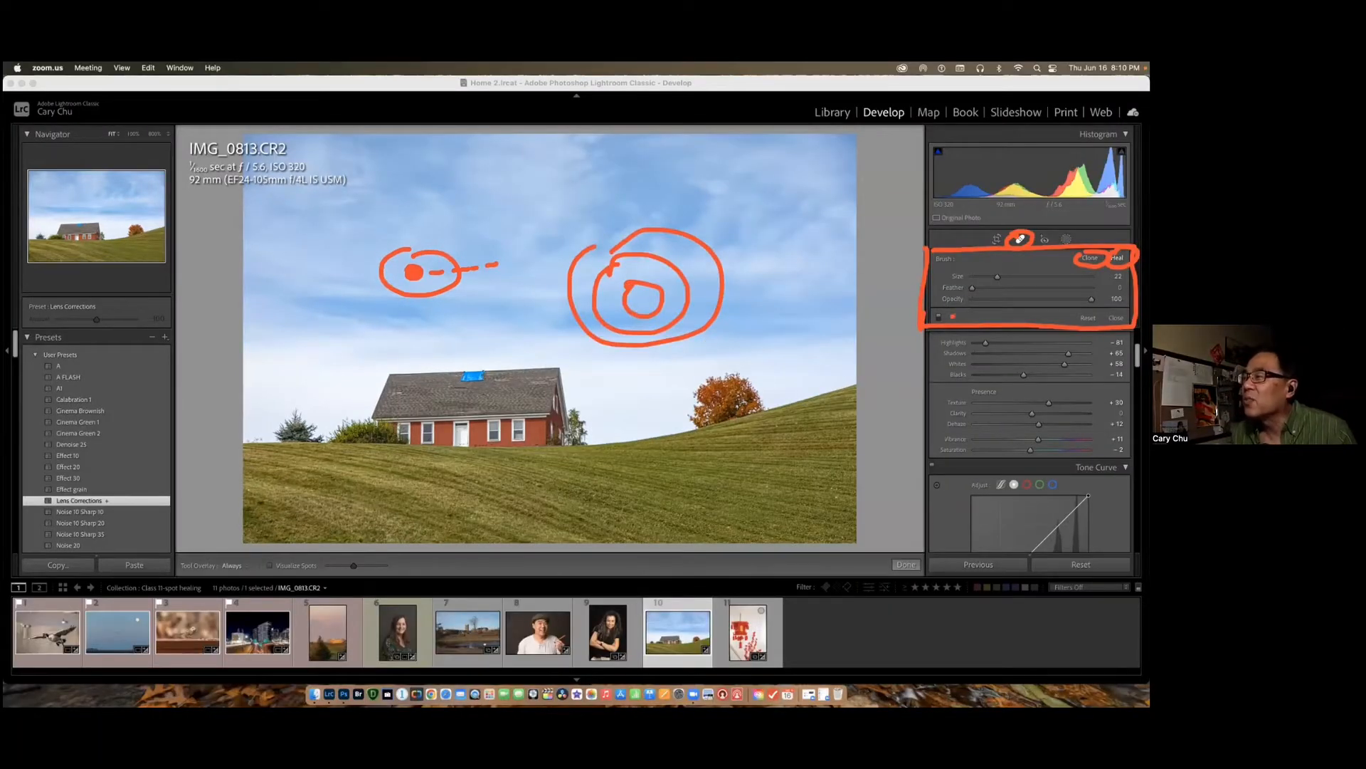
{"action": "left_click_drag", "start_coordinate": [966, 314], "coordinate": [941, 318]}
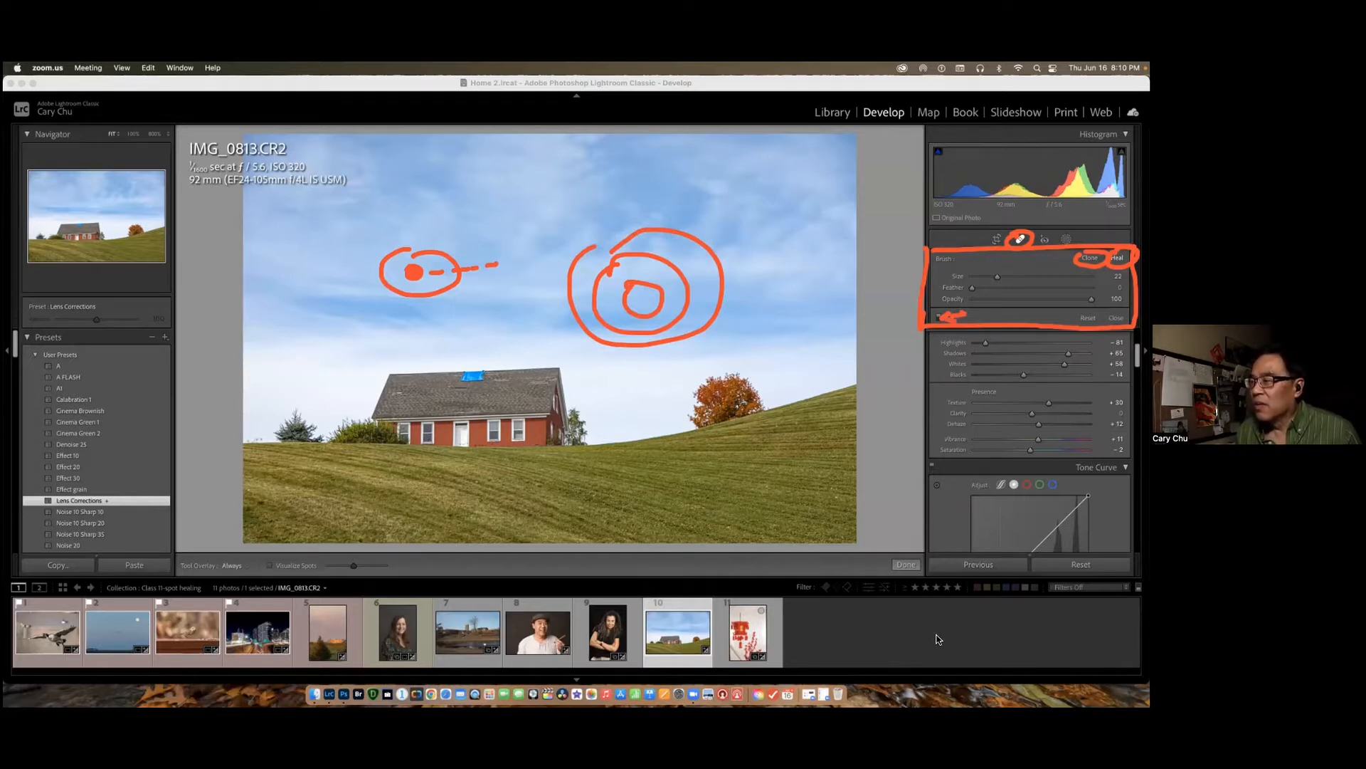
{"action": "left_click", "coordinate": [953, 666]}
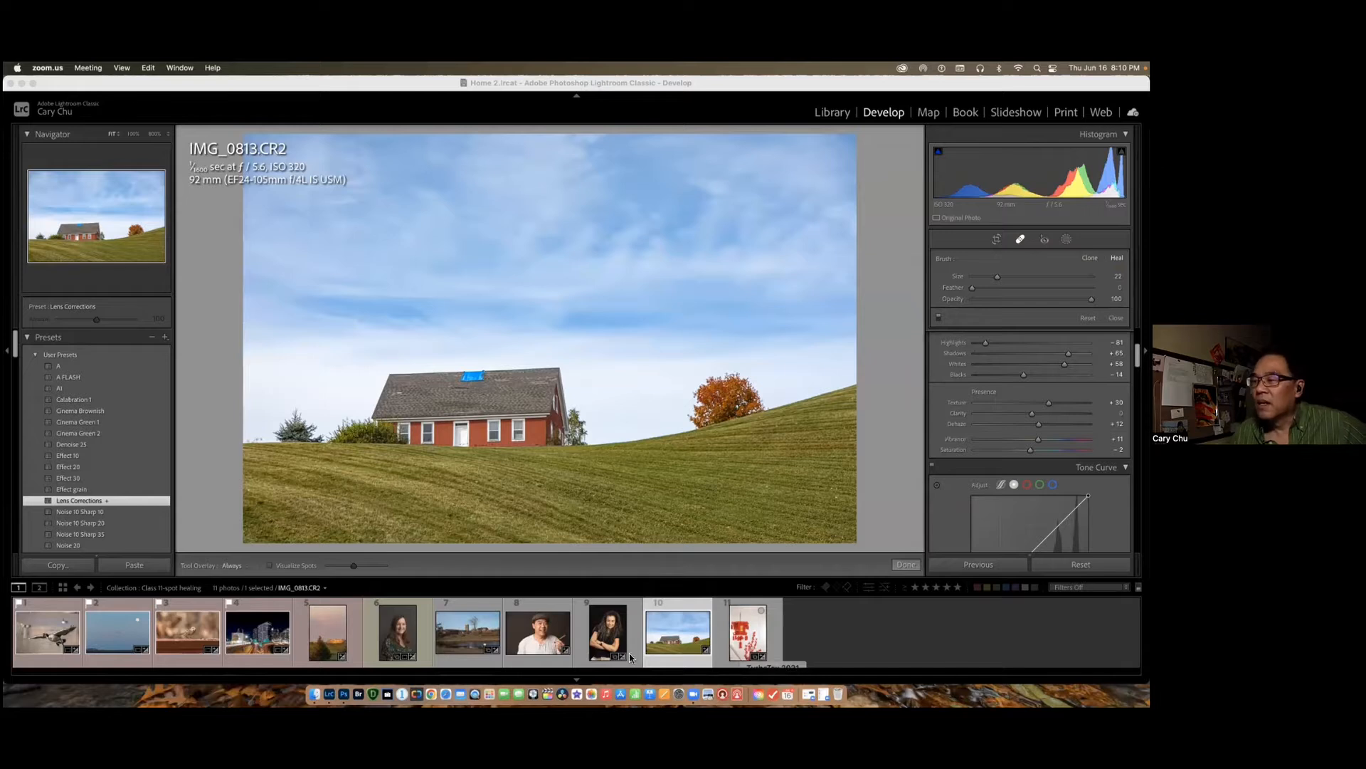
Step: Open the flying goose photo _L0A4610.CR2 for spot healing
{"action": "left_click", "coordinate": [58, 635]}
{"action": "left_click", "coordinate": [58, 636]}
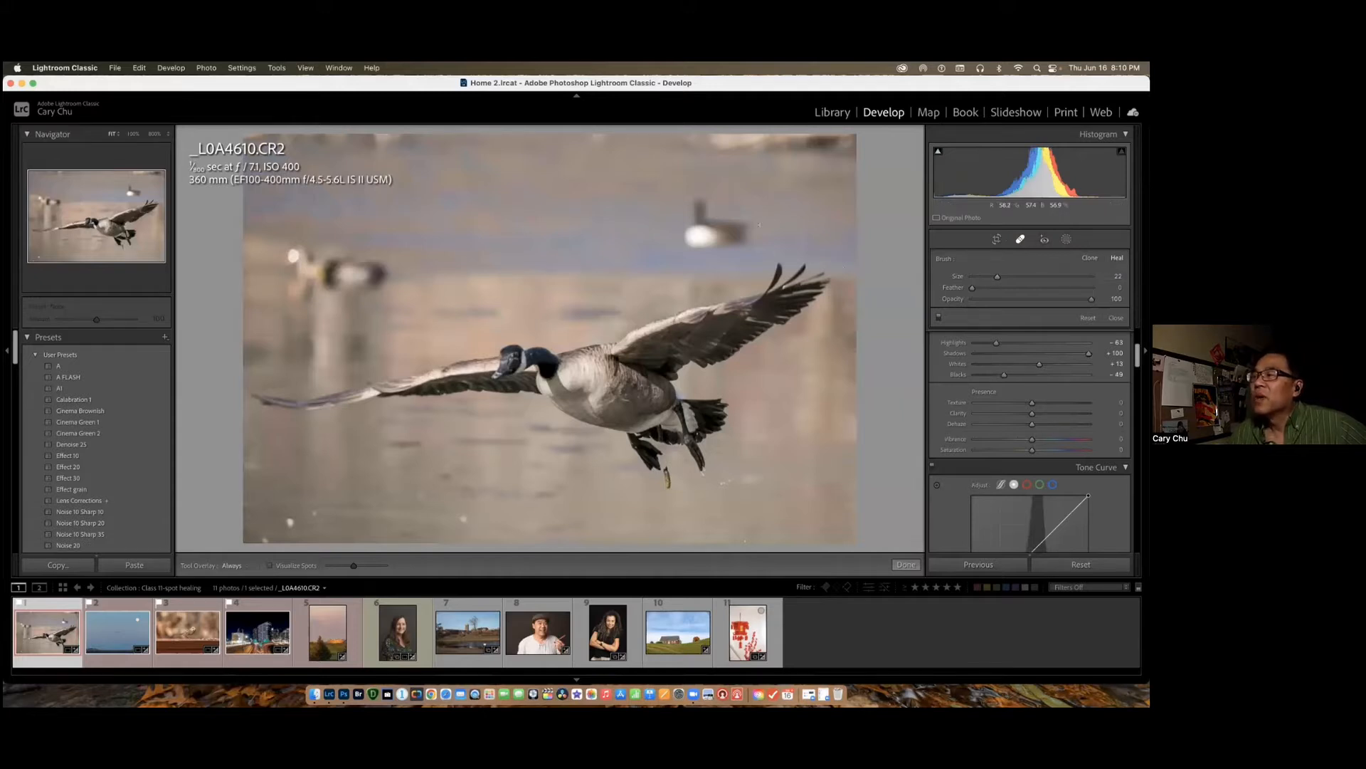
Step: Try a Heal spot of size 83 and feather 100 on the open water beside the upper background duck, and undo it
{"action": "scroll", "coordinate": [885, 271], "scroll_direction": "up", "scroll_amount": 2}
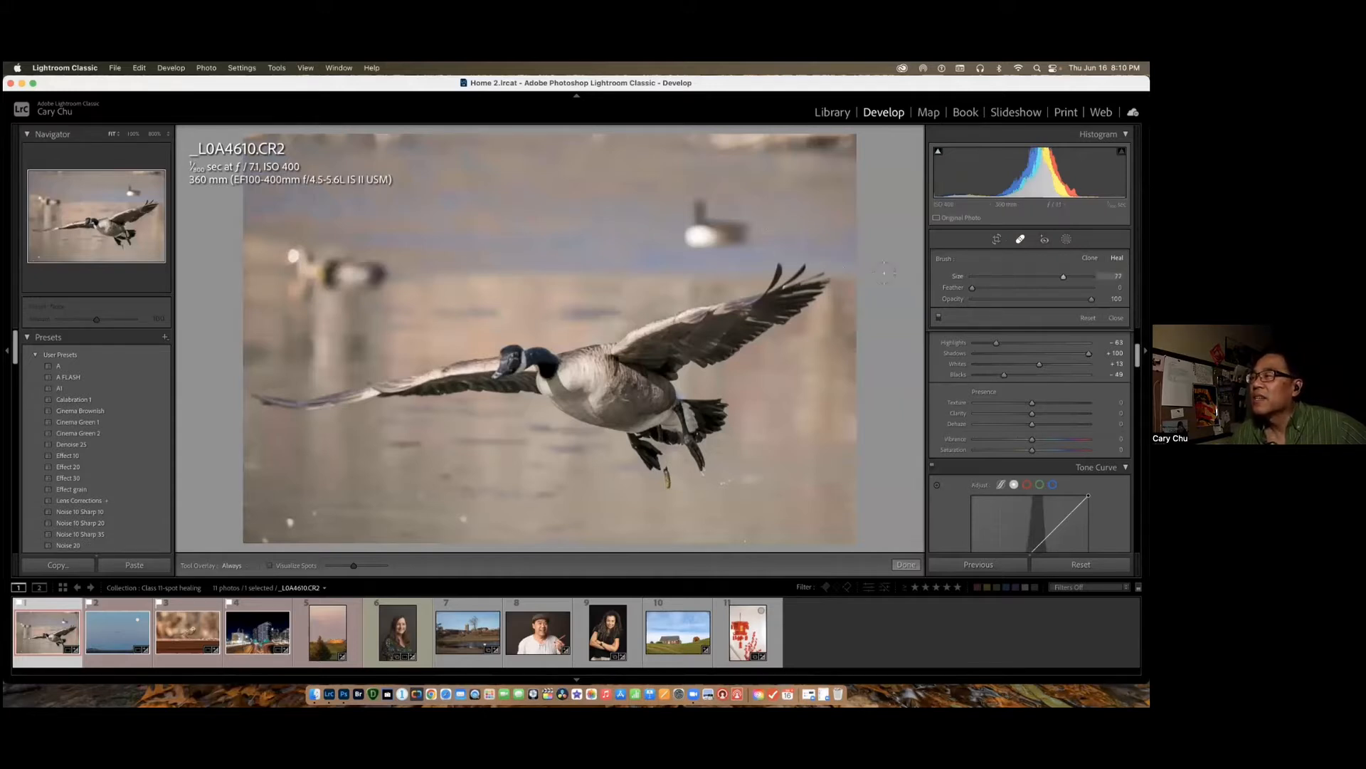
{"action": "scroll", "coordinate": [885, 272], "scroll_direction": "down", "scroll_amount": 2}
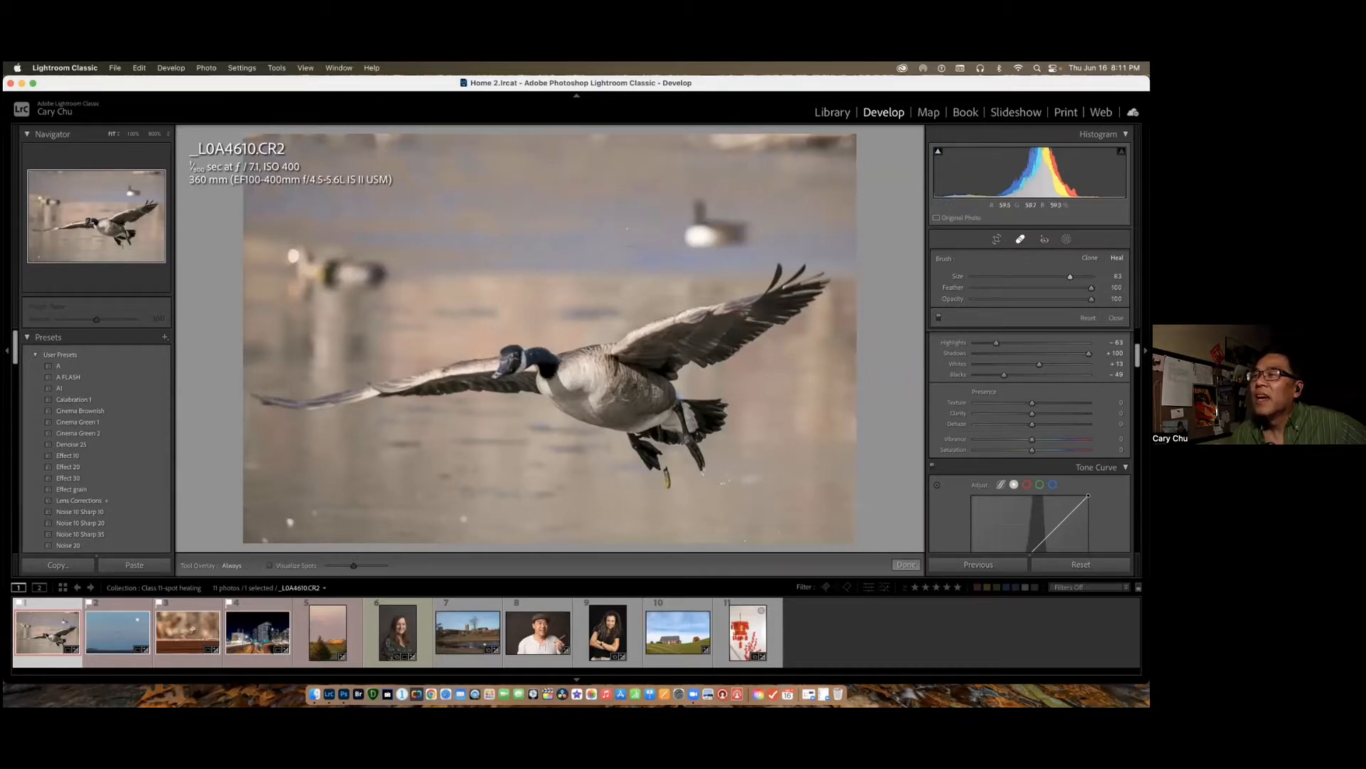
{"action": "left_click", "coordinate": [628, 228]}
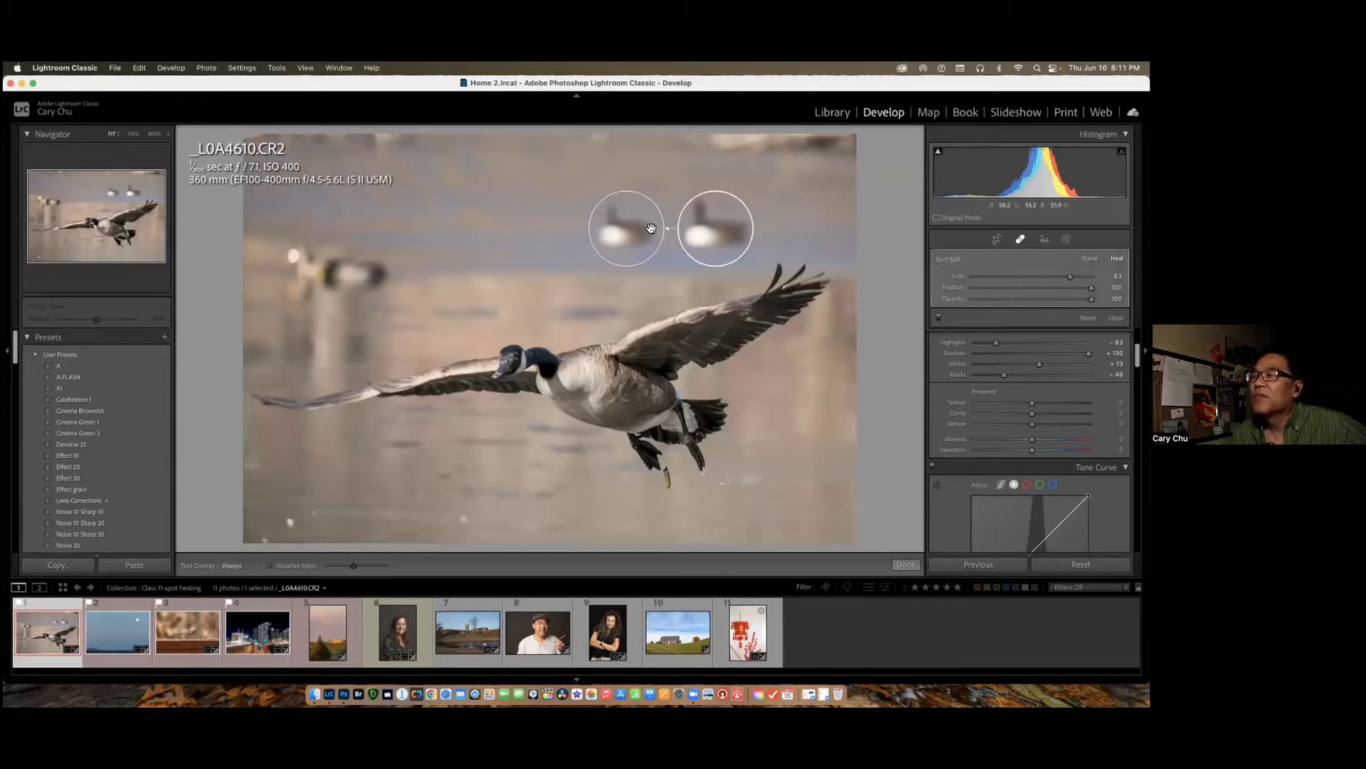
{"action": "key", "text": "super+z"}
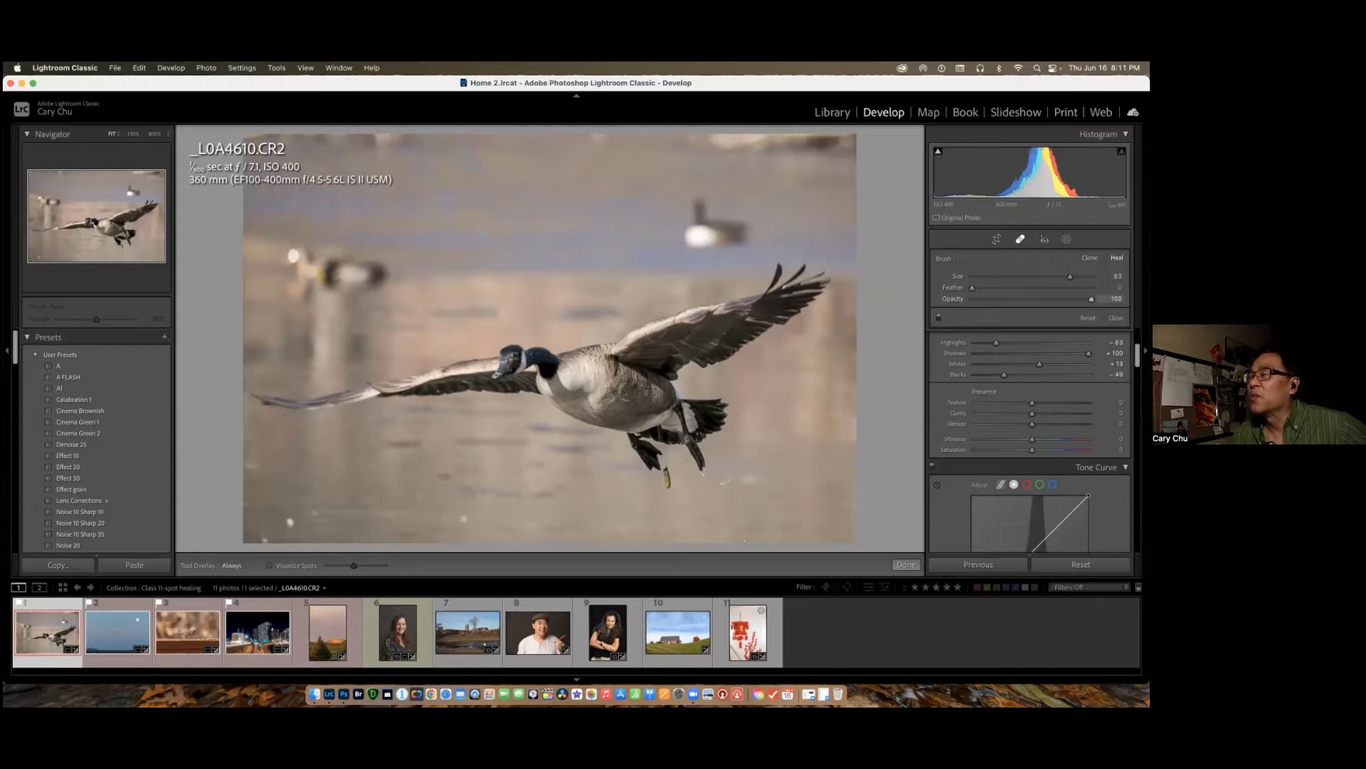
Step: Heal away the blurred duck above the goose's raised wing using brush size 81 and feather 0, sampling the open water beside it
{"action": "scroll", "coordinate": [703, 224], "scroll_direction": "down", "scroll_amount": 1}
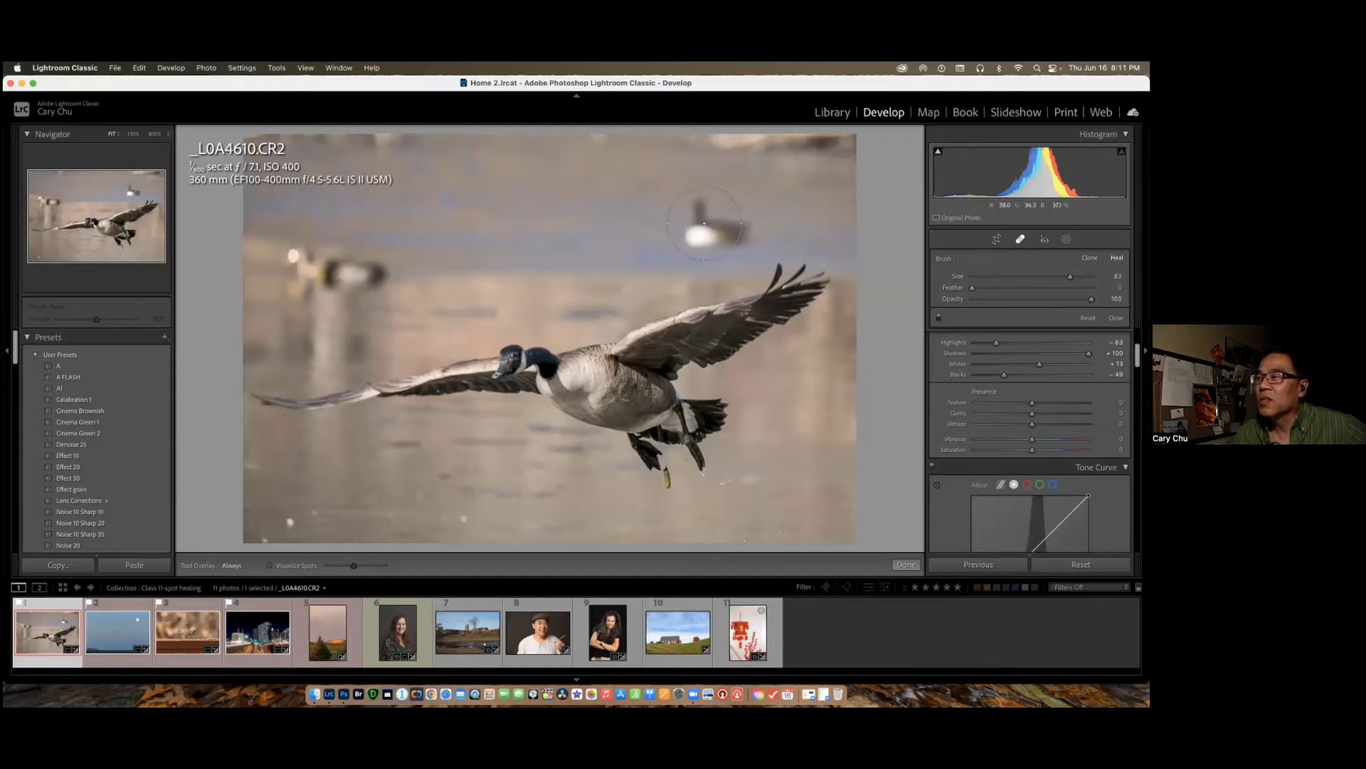
{"action": "scroll", "coordinate": [704, 222], "scroll_direction": "down", "scroll_amount": 3}
{"action": "scroll", "coordinate": [702, 213], "scroll_direction": "up", "scroll_amount": 4}
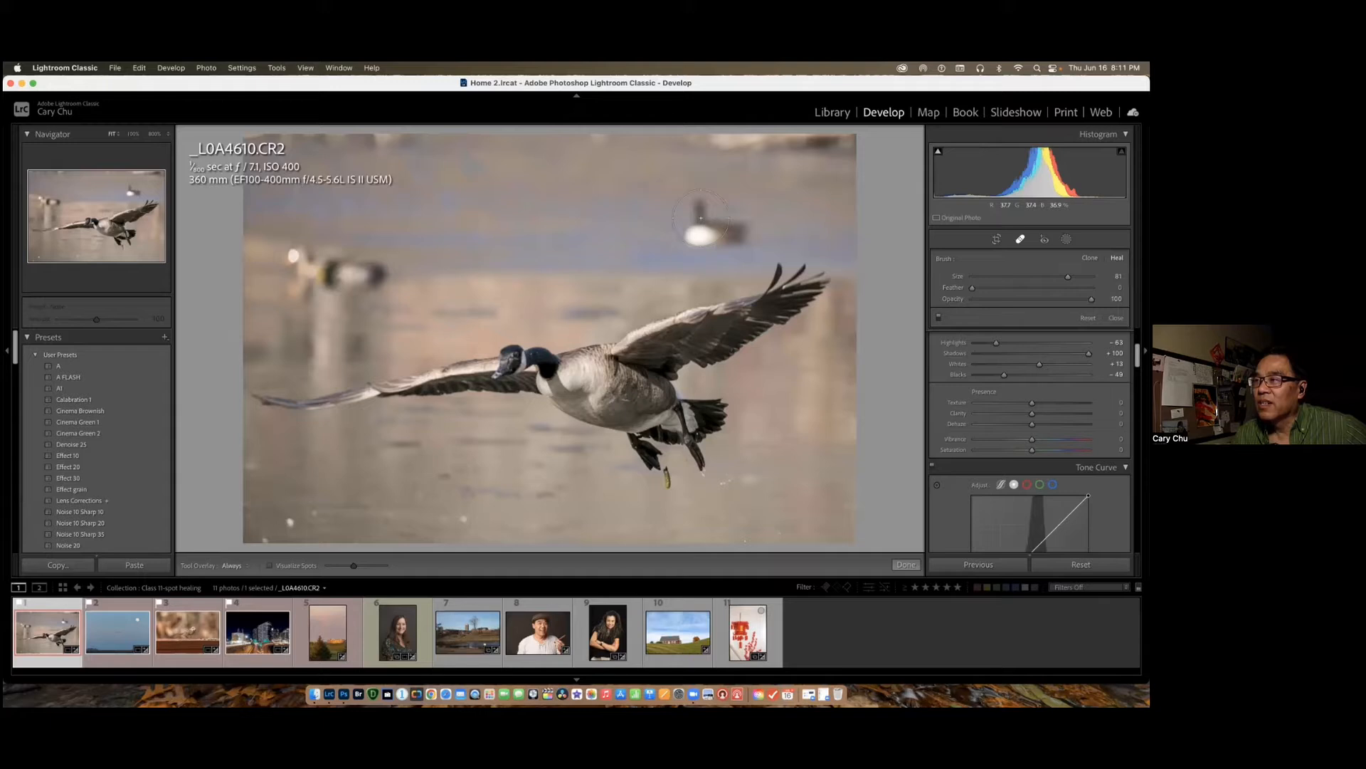
{"action": "left_click_drag", "start_coordinate": [701, 217], "coordinate": [726, 230]}
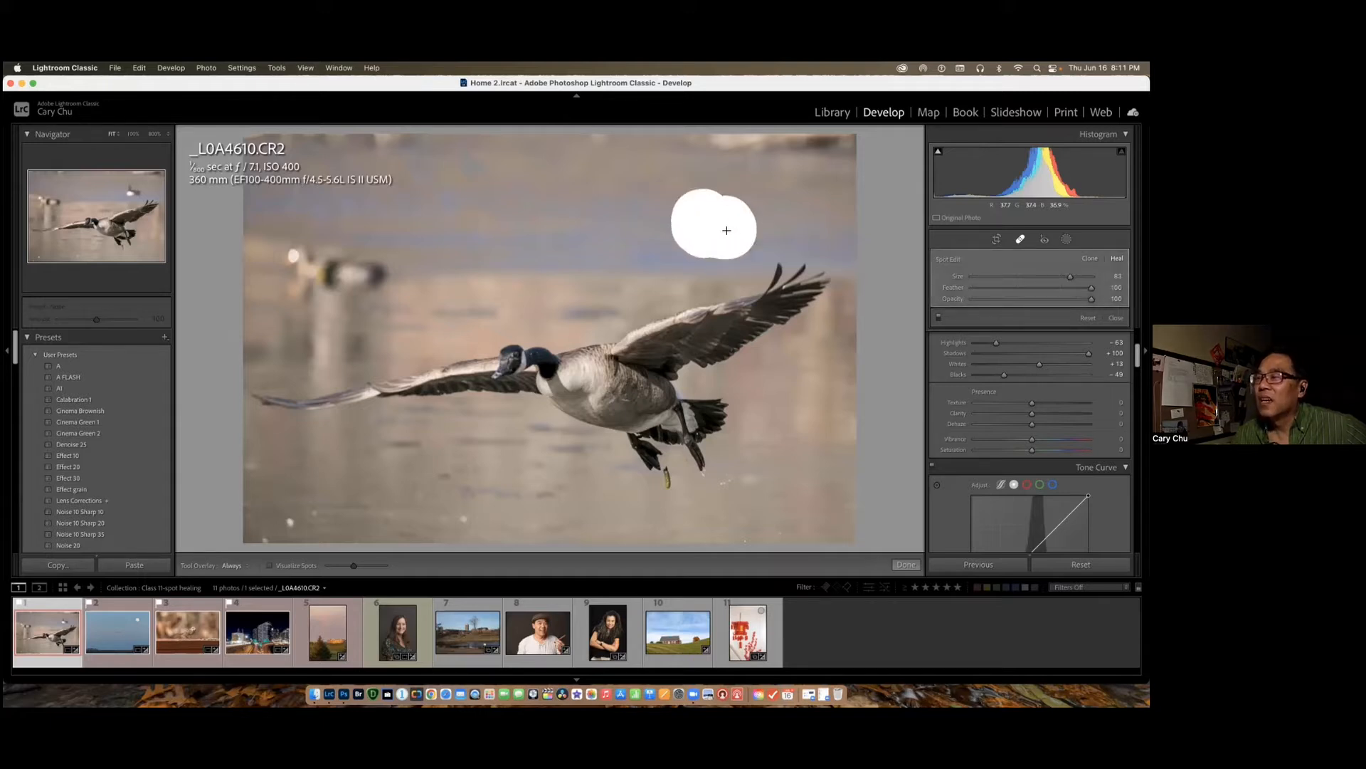
{"action": "left_click_drag", "start_coordinate": [726, 229], "coordinate": [726, 230]}
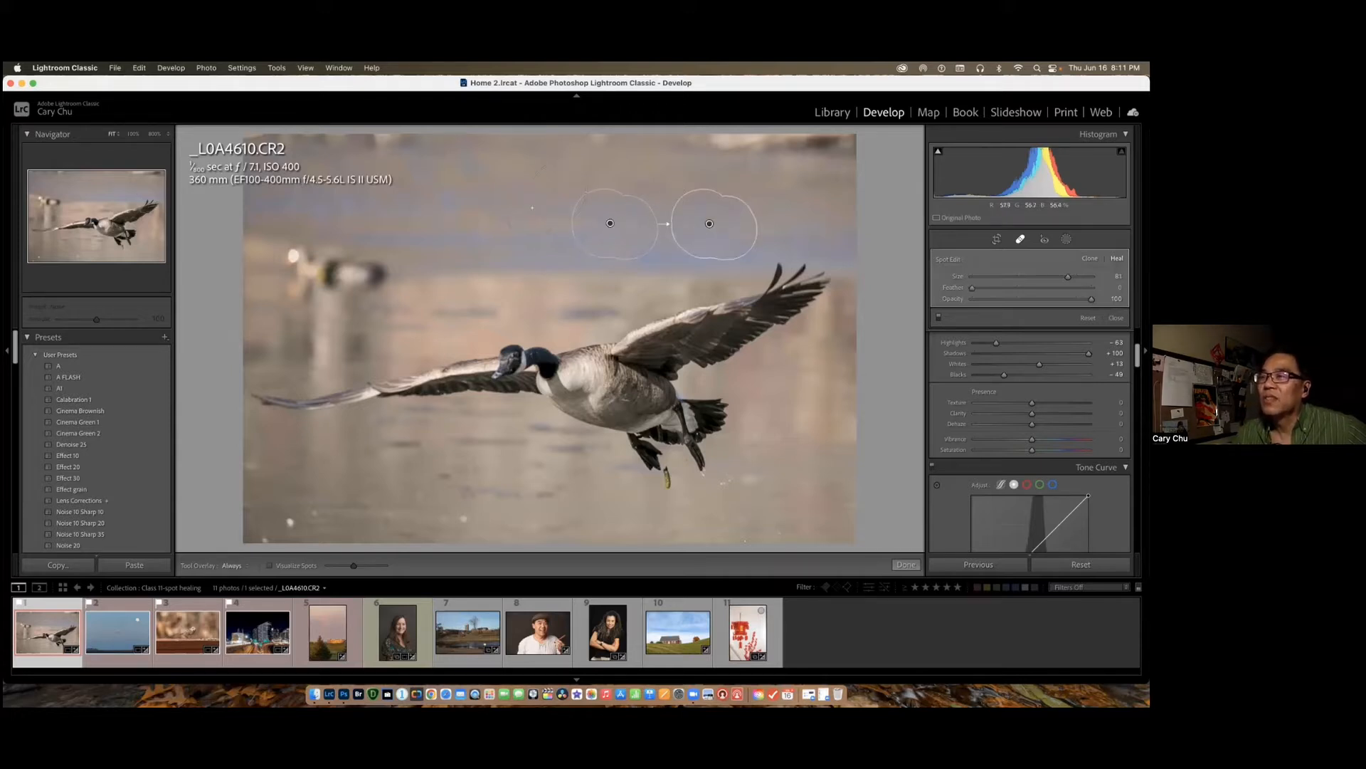
{"action": "mouse_move", "coordinate": [610, 224]}
{"action": "left_mouse_down"}
{"action": "mouse_move", "coordinate": [601, 272]}
{"action": "mouse_move", "coordinate": [506, 204]}
{"action": "mouse_move", "coordinate": [596, 192]}
{"action": "mouse_move", "coordinate": [567, 214]}
{"action": "mouse_move", "coordinate": [604, 207]}
{"action": "mouse_move", "coordinate": [581, 215]}
{"action": "mouse_move", "coordinate": [603, 226]}
{"action": "left_mouse_up"}
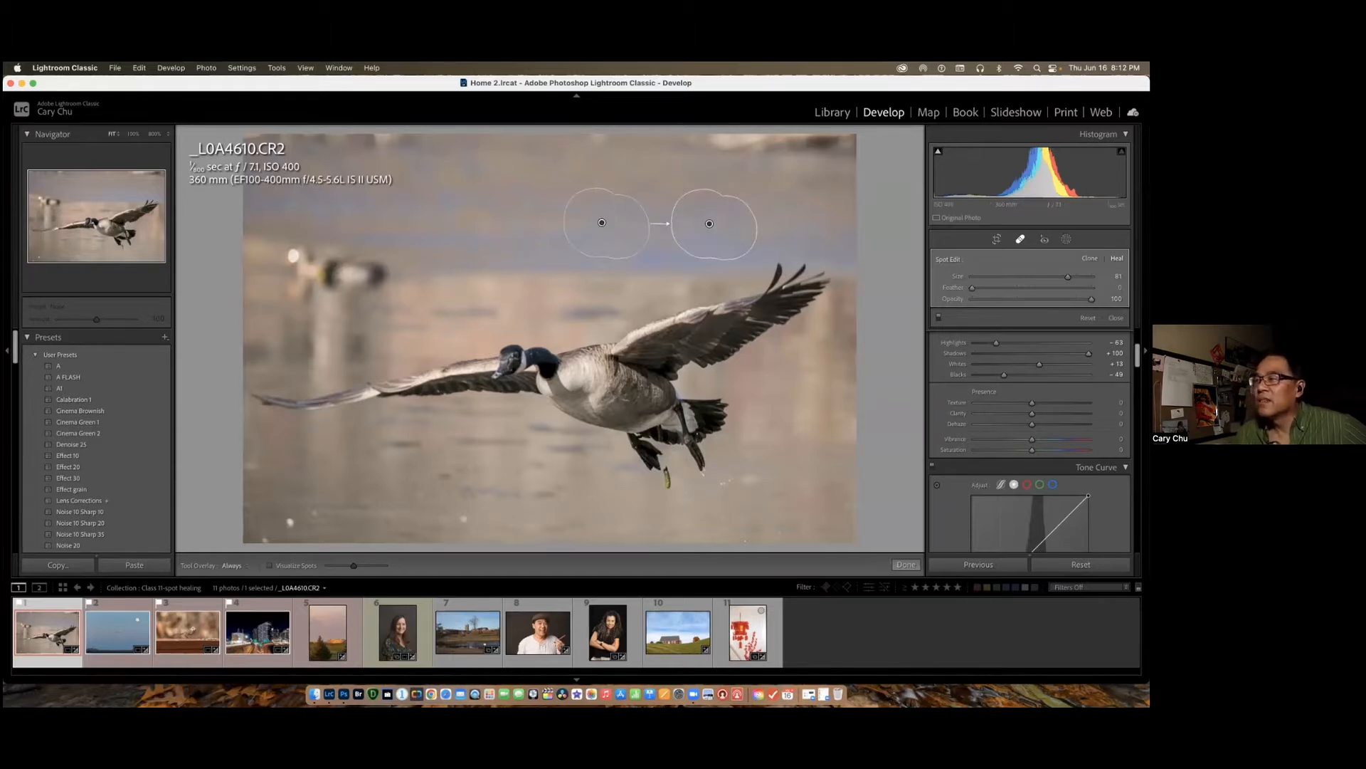
Step: Switch to Photoshop and paint a solid black spot on the white Color Fill 1 layer with the hard 123 px brush
{"action": "left_click", "coordinate": [344, 694]}
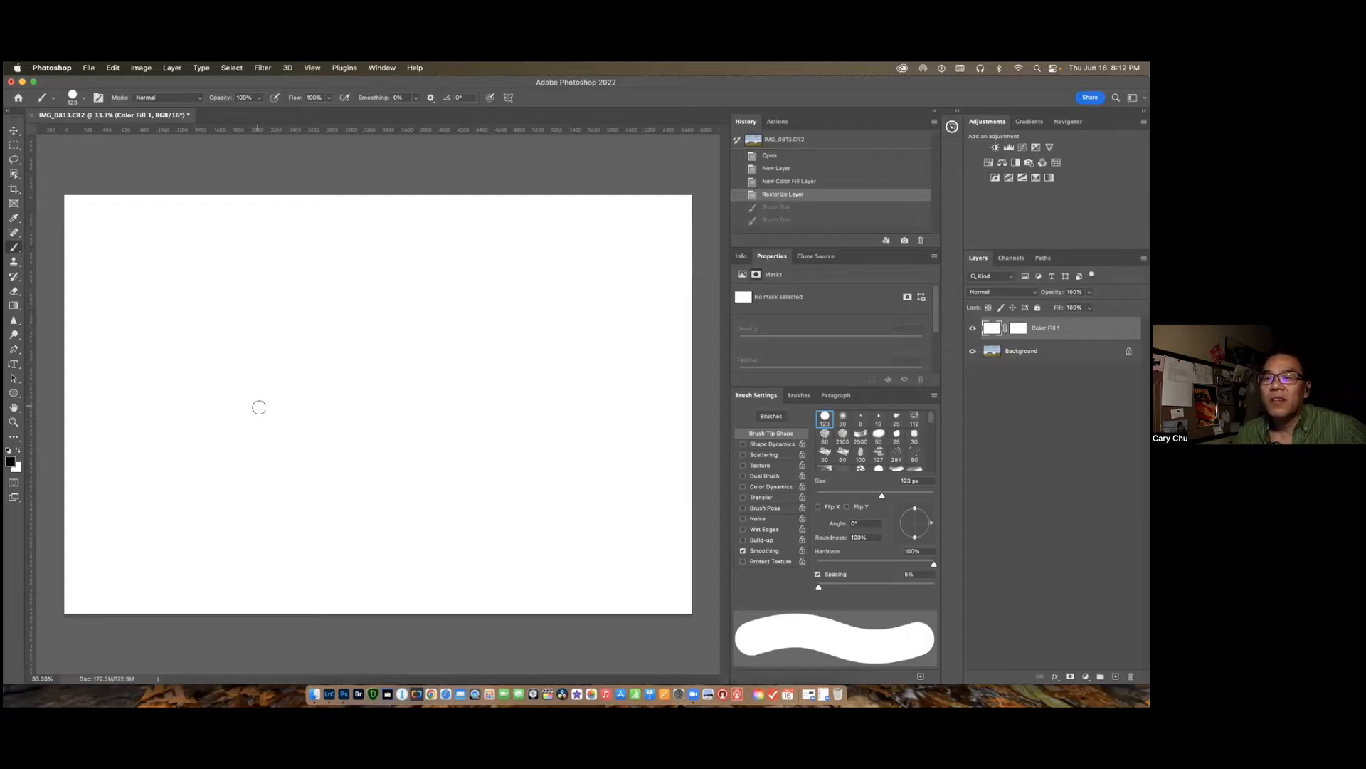
{"action": "left_click", "coordinate": [259, 407]}
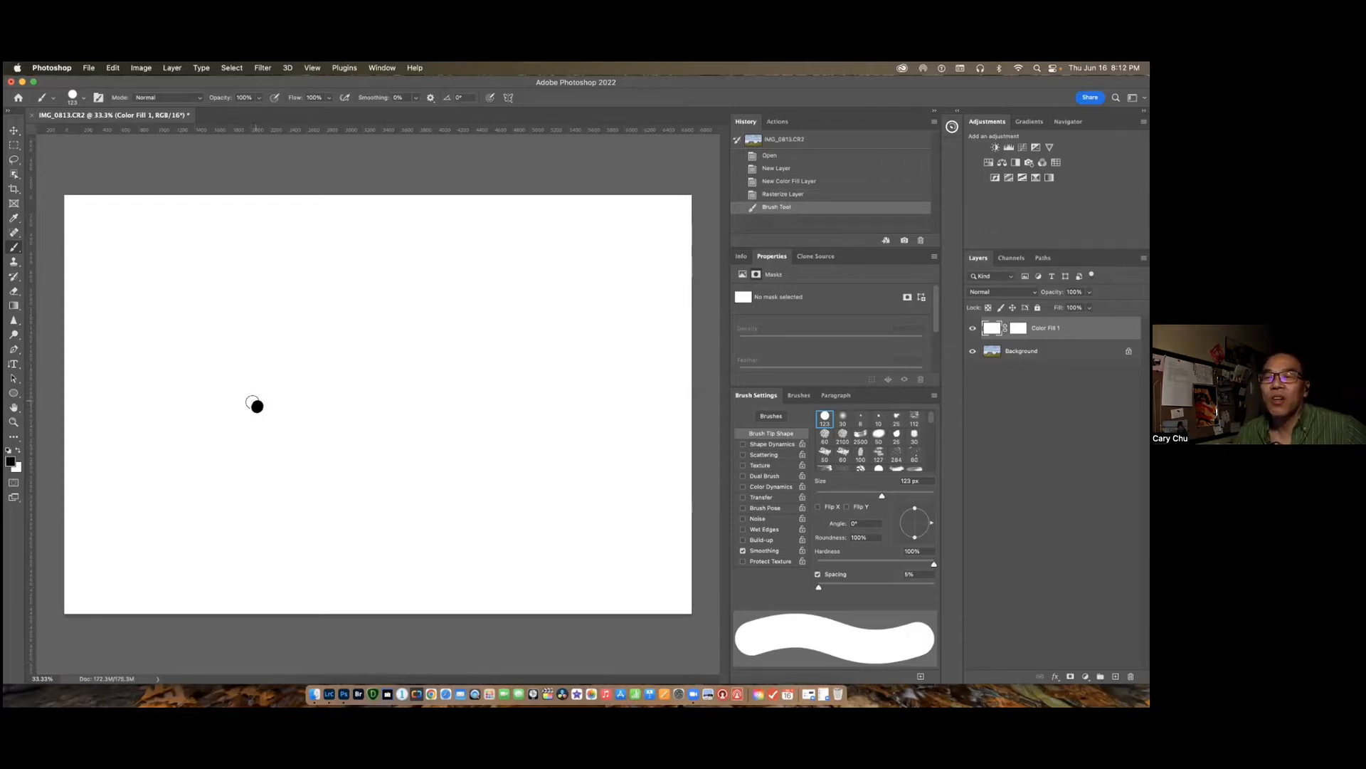
{"action": "left_click_drag", "start_coordinate": [258, 406], "coordinate": [269, 413]}
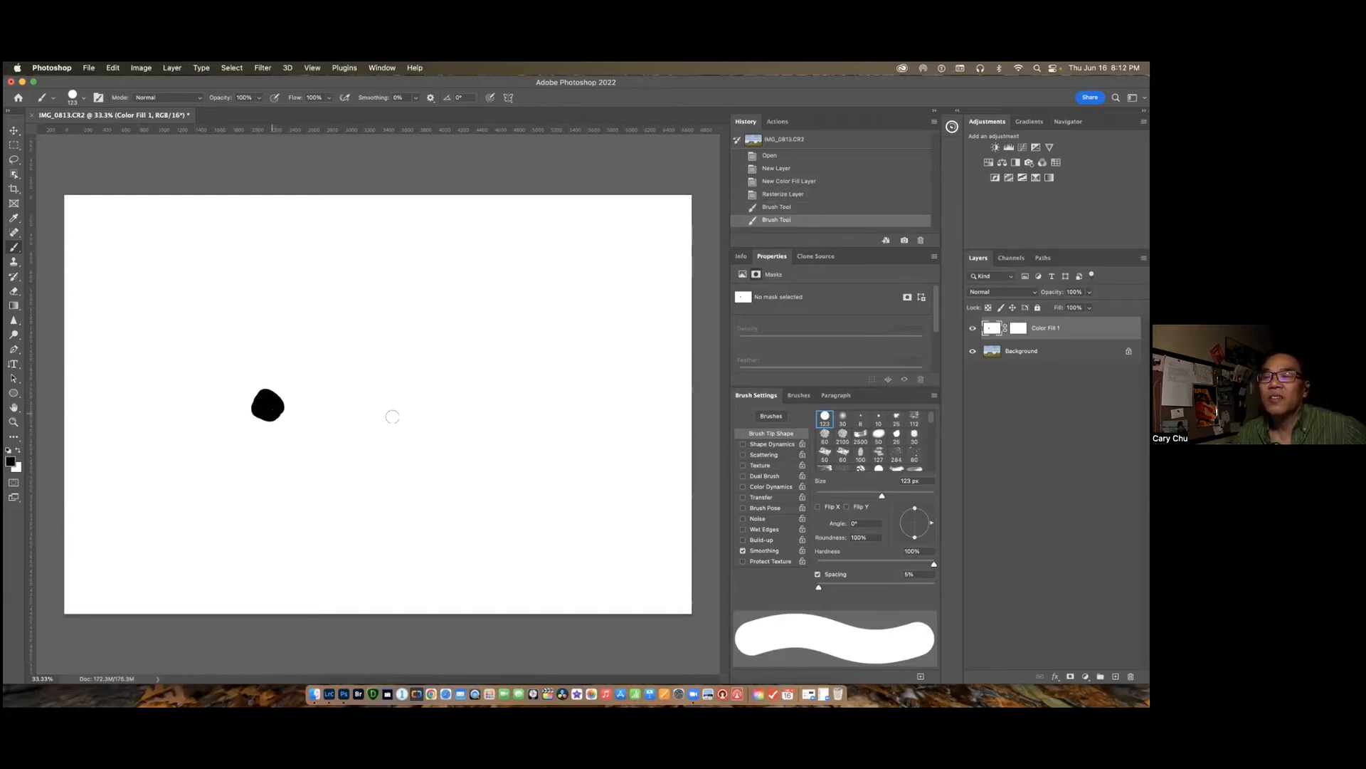
Step: Paint a feathered black spot beside the hard one with a soft round brush at 0% hardness, enlarged to 600 px
{"action": "left_click", "coordinate": [843, 419]}
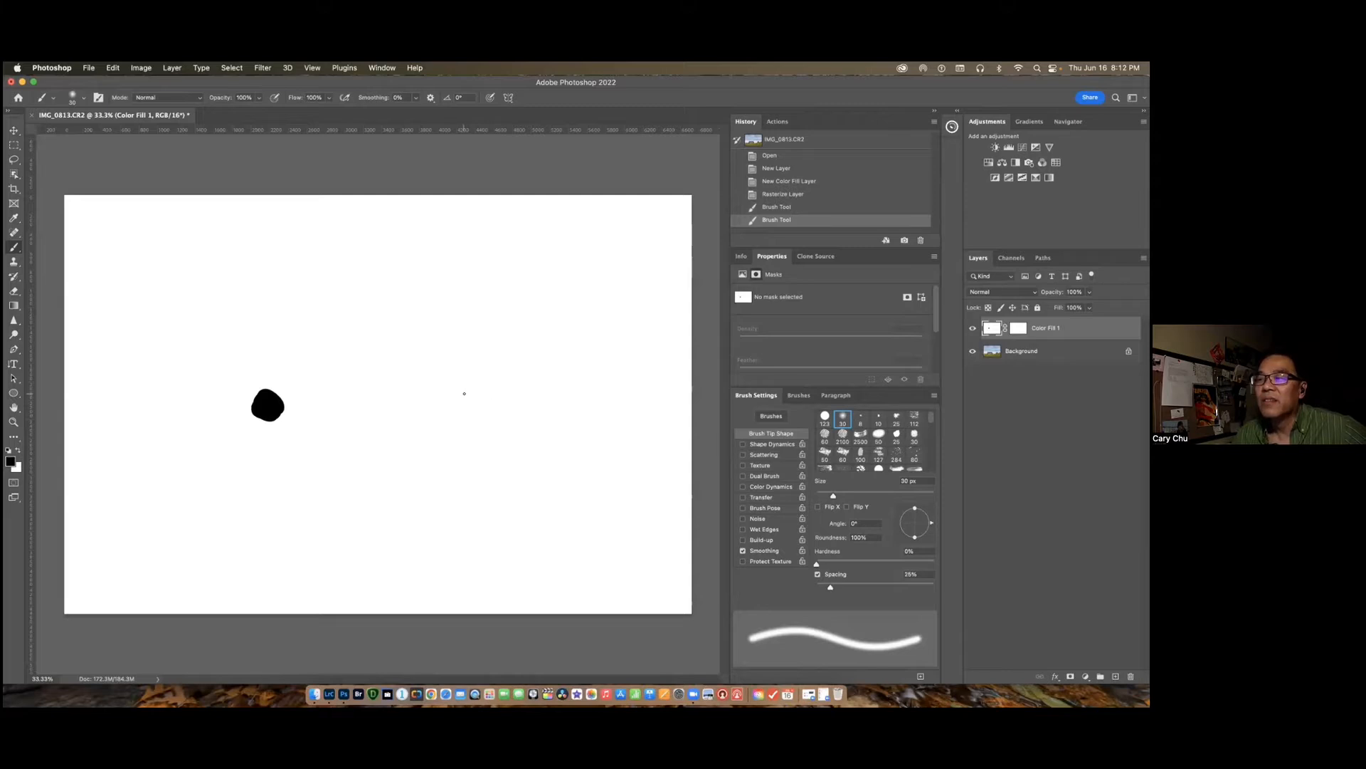
{"action": "left_click", "coordinate": [461, 397]}
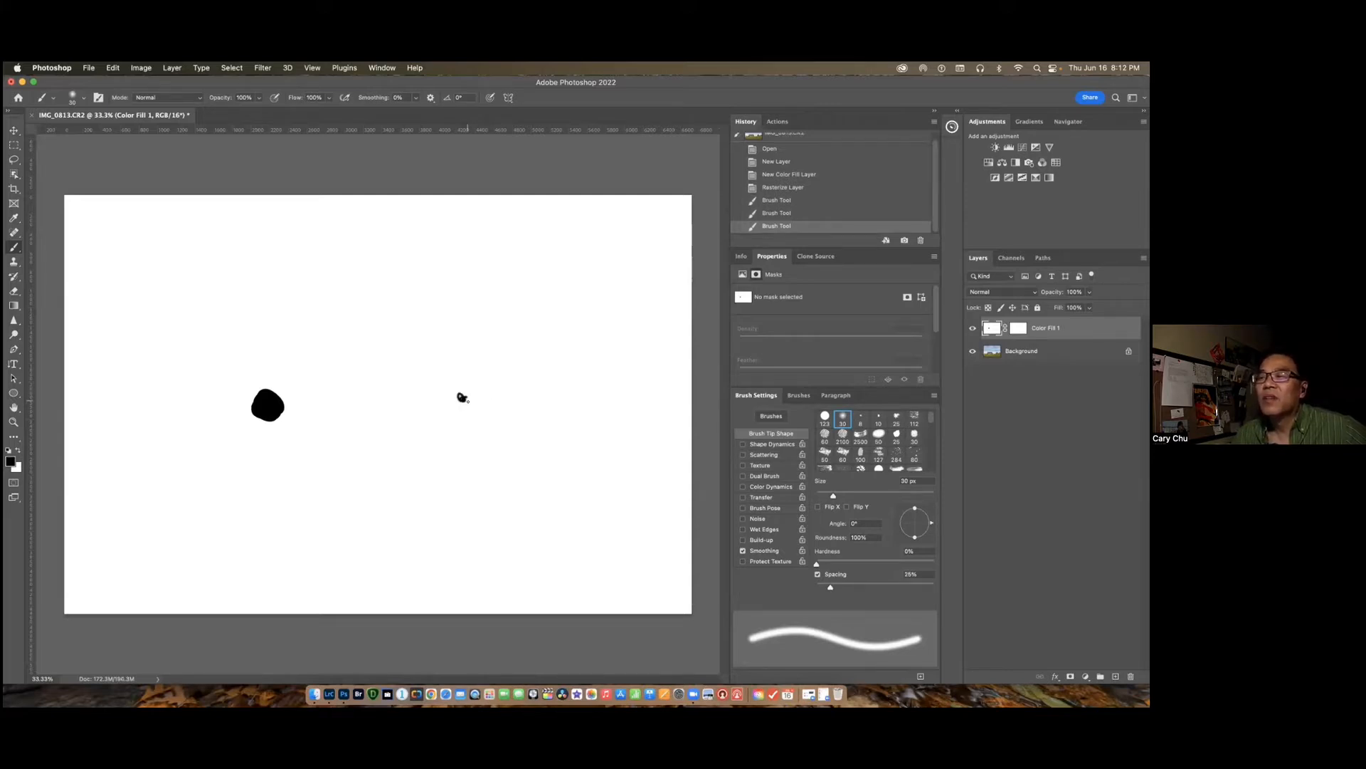
{"action": "key", "text": "bracketright"}
{"action": "key", "text": "bracketright"}
{"action": "key", "text": "bracketright"}
{"action": "key", "text": "bracketright"}
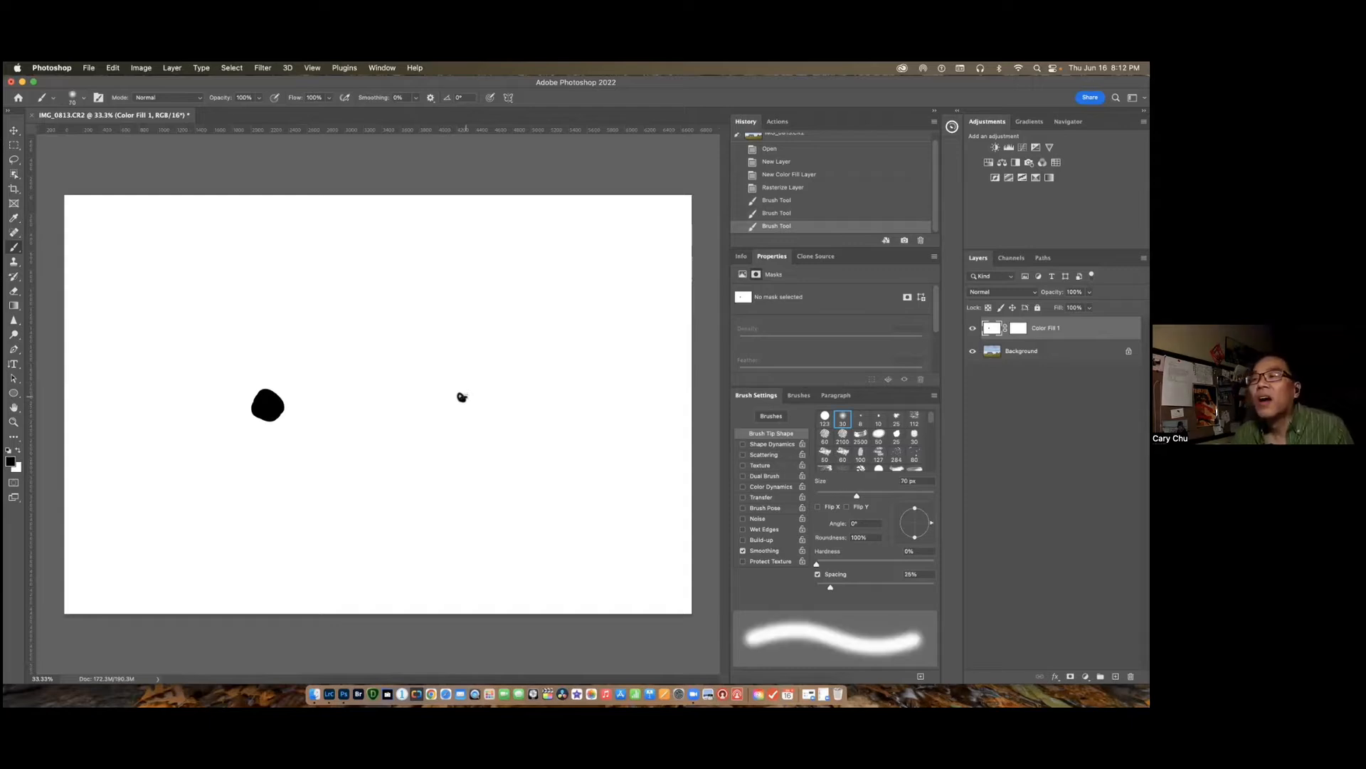
{"action": "key", "text": "bracketright"}
{"action": "key", "text": "bracketright"}
{"action": "key", "text": "bracketright"}
{"action": "key", "text": "bracketright"}
{"action": "key", "text": "bracketright"}
{"action": "key", "text": "bracketright"}
{"action": "key", "text": "bracketright"}
{"action": "key", "text": "bracketright"}
{"action": "key", "text": "bracketright"}
{"action": "key", "text": "bracketright"}
{"action": "key", "text": "bracketright"}
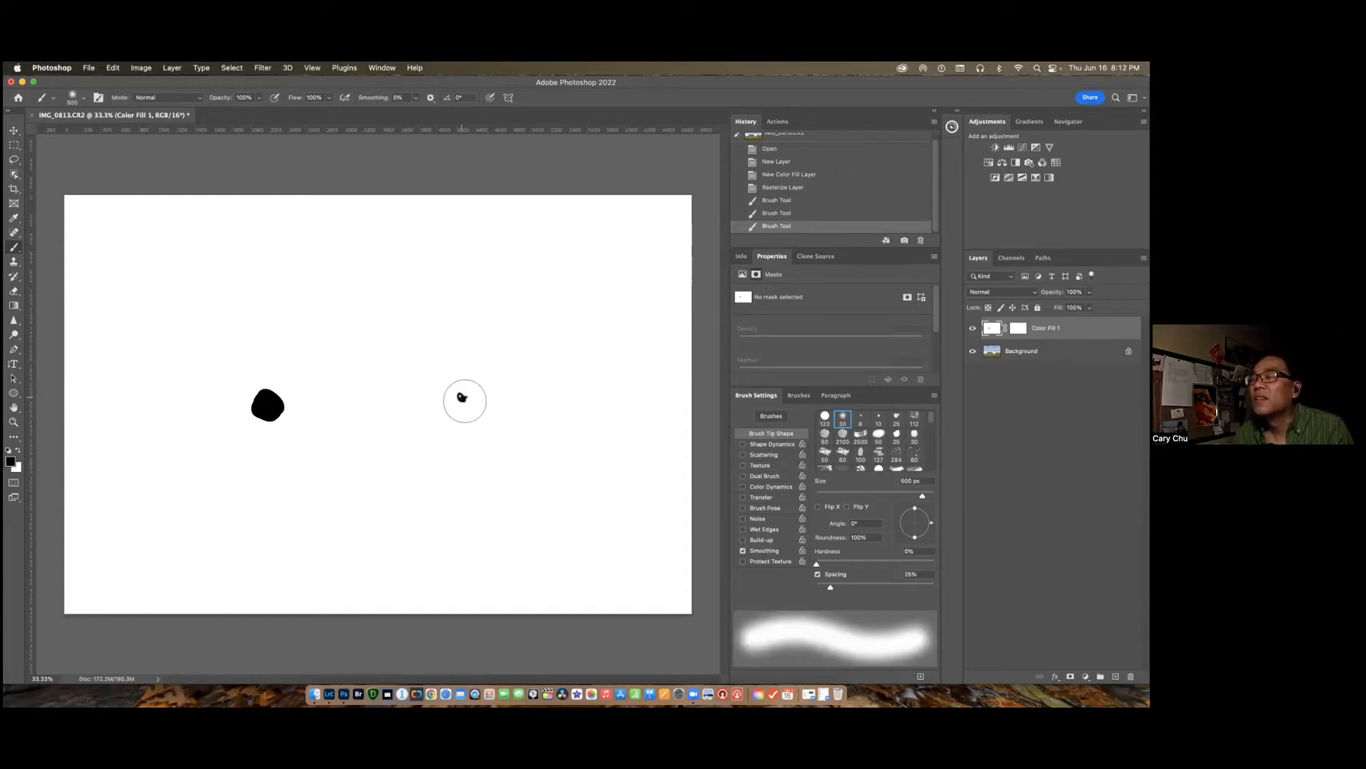
{"action": "key", "text": "bracketright"}
{"action": "left_click", "coordinate": [462, 398]}
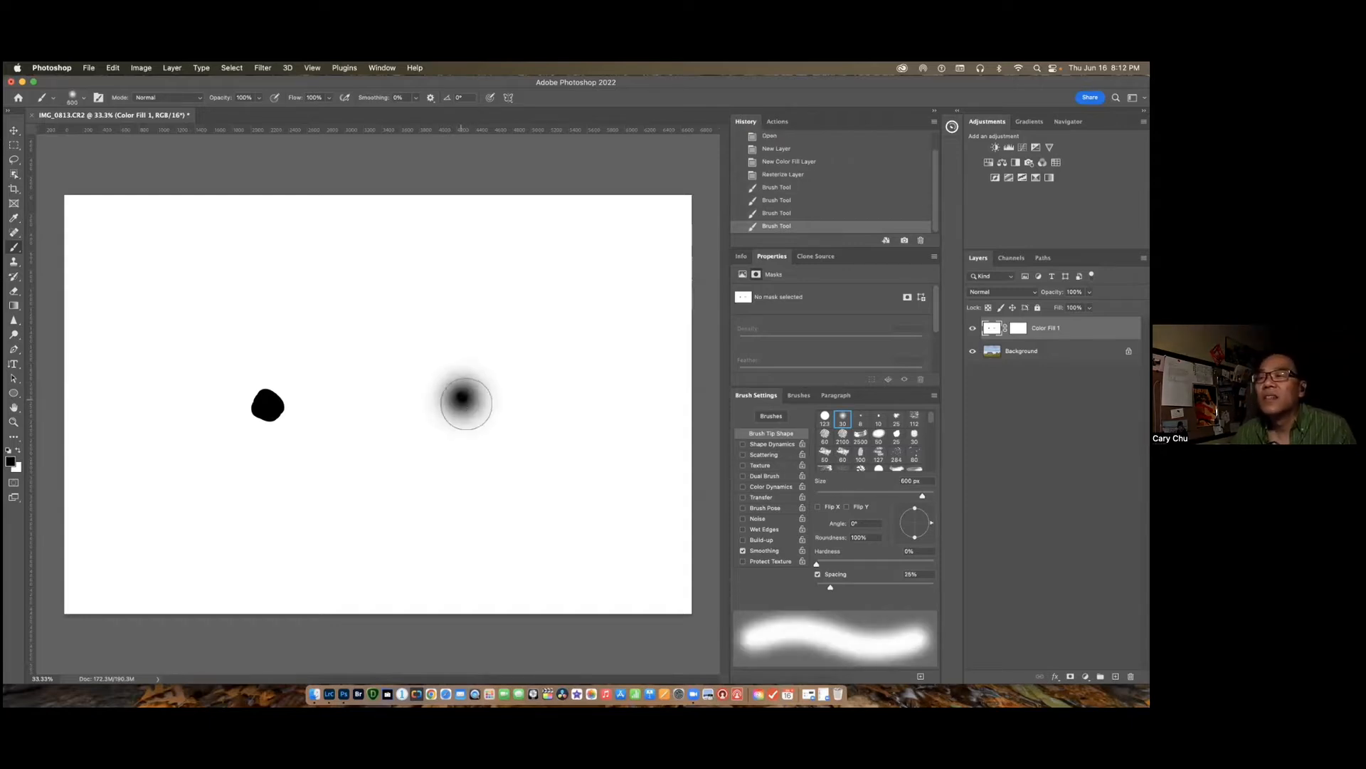
{"action": "left_click", "coordinate": [465, 401]}
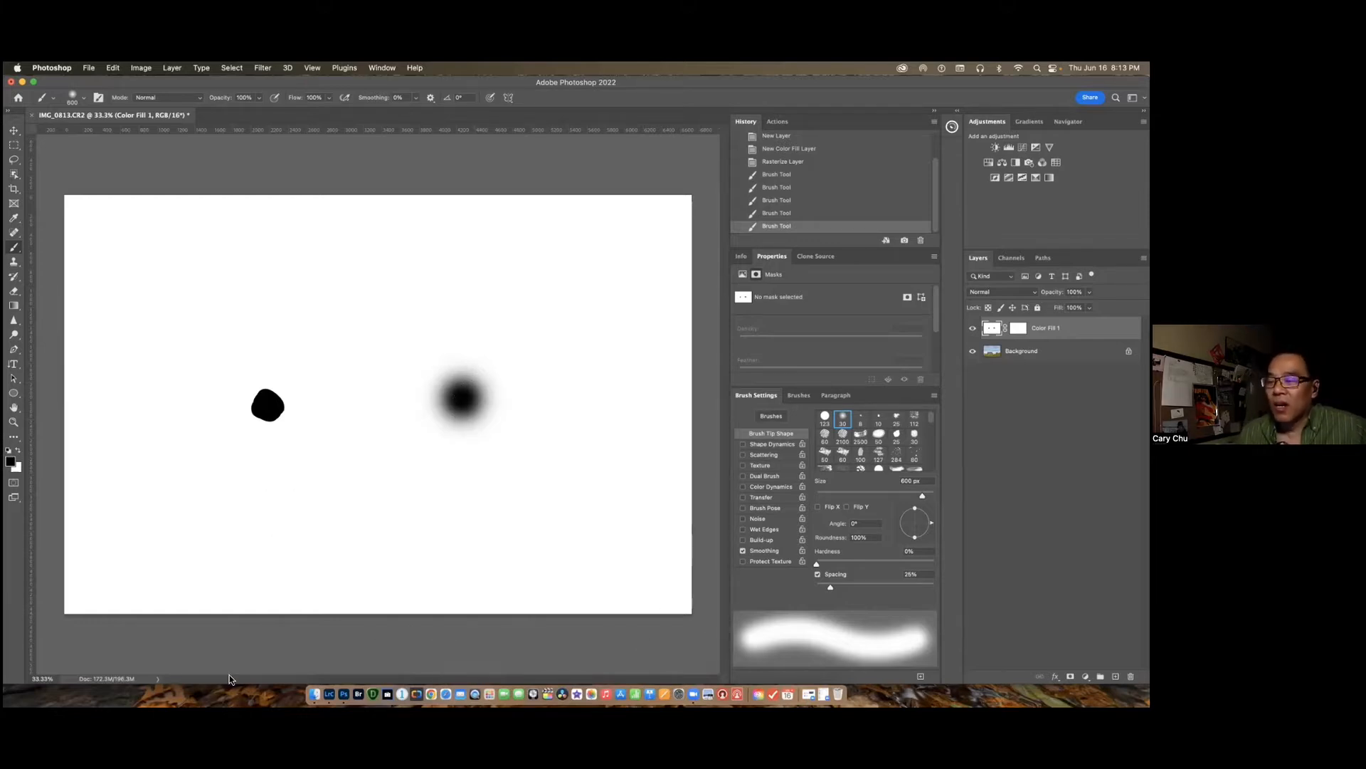
Step: Return to Lightroom Classic and compare the goose photo with spot removal switched off and on
{"action": "left_click", "coordinate": [329, 695]}
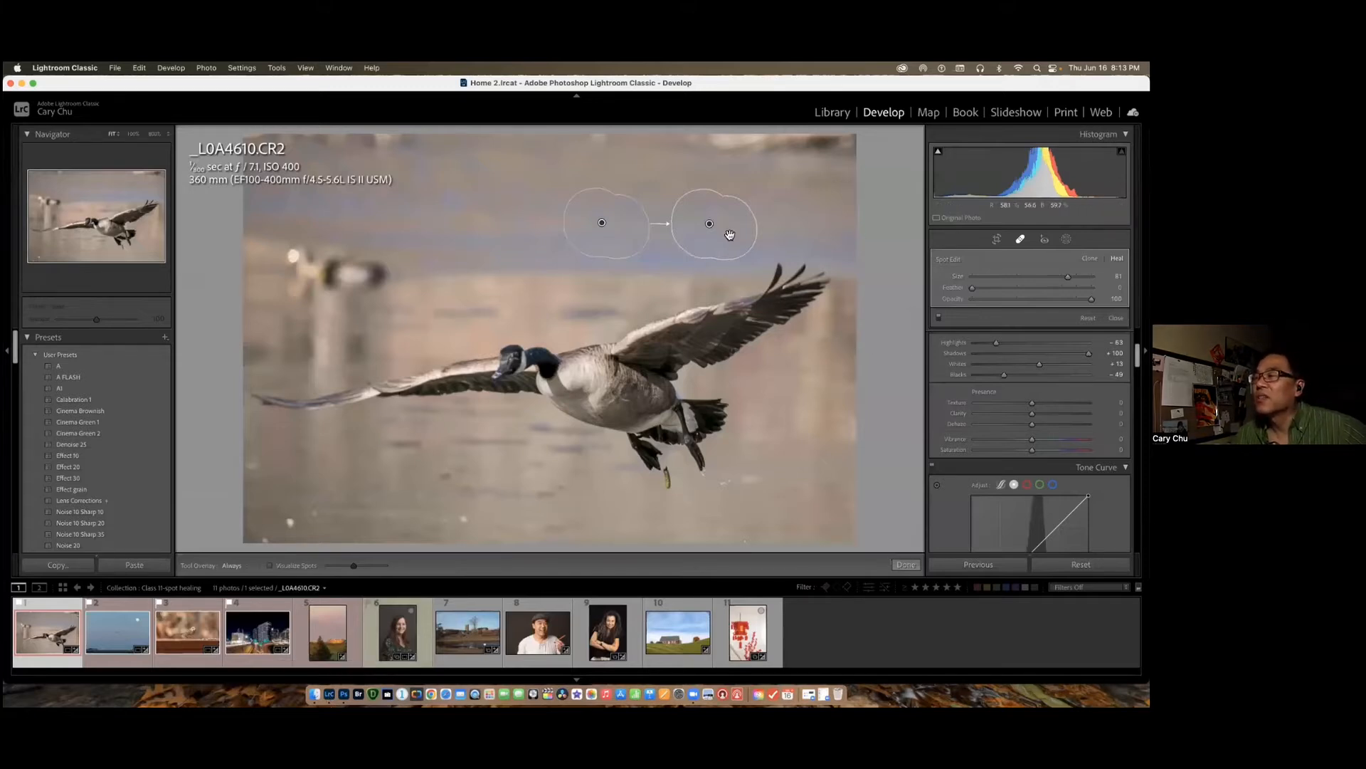
{"action": "left_click", "coordinate": [939, 321]}
{"action": "left_click", "coordinate": [940, 321]}
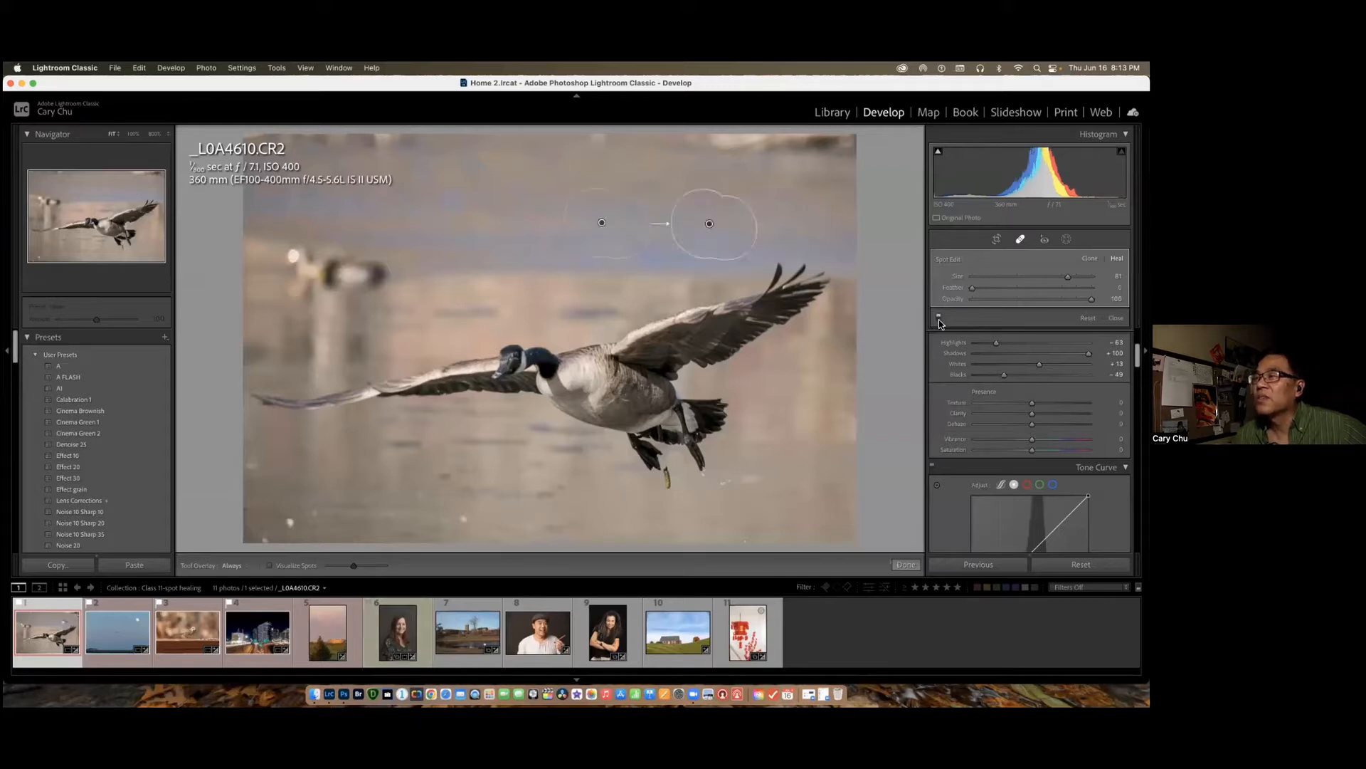
{"action": "left_click", "coordinate": [939, 319]}
{"action": "left_click", "coordinate": [939, 319]}
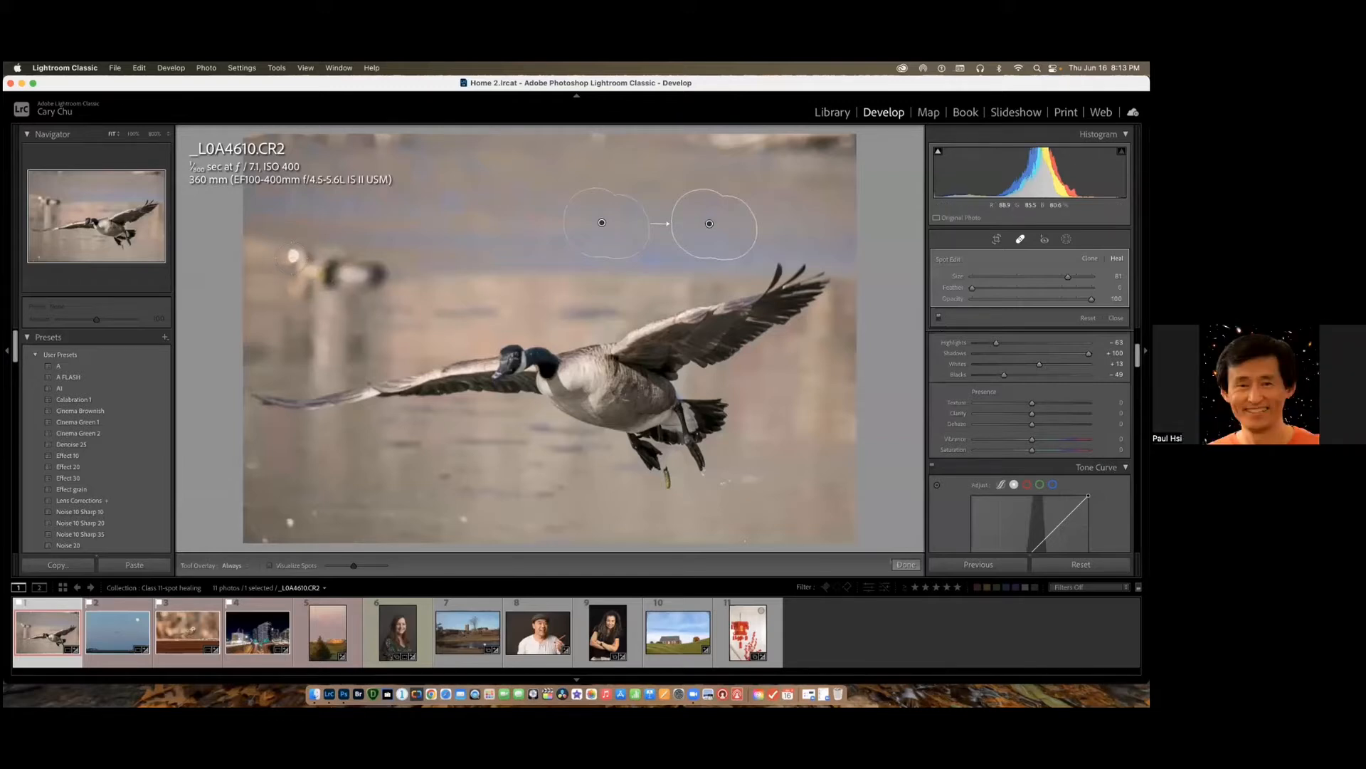
Step: Heal away the remaining blurred duck above the goose's outstretched wing, sampling the water beside it at the same height, and close Spot Removal
{"action": "mouse_move", "coordinate": [293, 256]}
{"action": "left_mouse_down"}
{"action": "mouse_move", "coordinate": [334, 278]}
{"action": "mouse_move", "coordinate": [296, 290]}
{"action": "mouse_move", "coordinate": [356, 274]}
{"action": "mouse_move", "coordinate": [326, 251]}
{"action": "mouse_move", "coordinate": [384, 285]}
{"action": "mouse_move", "coordinate": [324, 285]}
{"action": "left_mouse_up"}
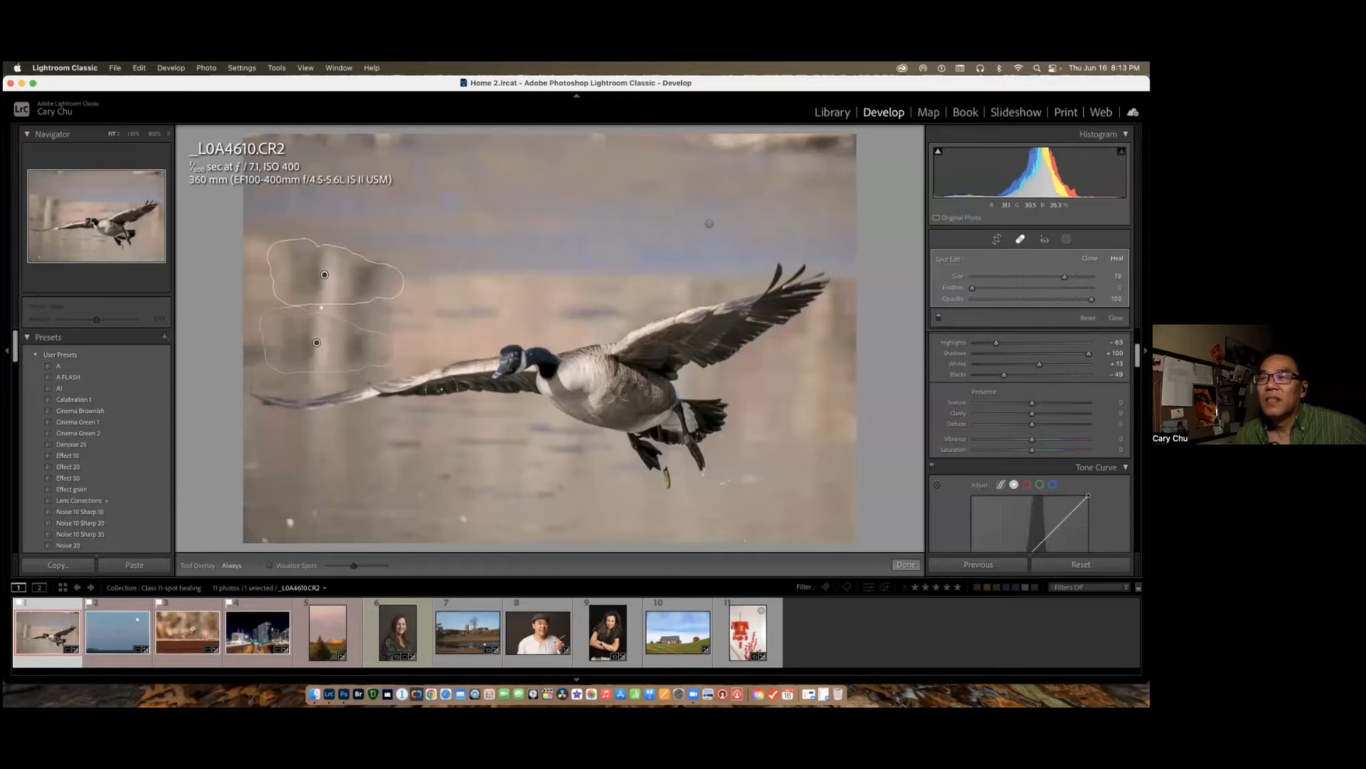
{"action": "left_click", "coordinate": [318, 344]}
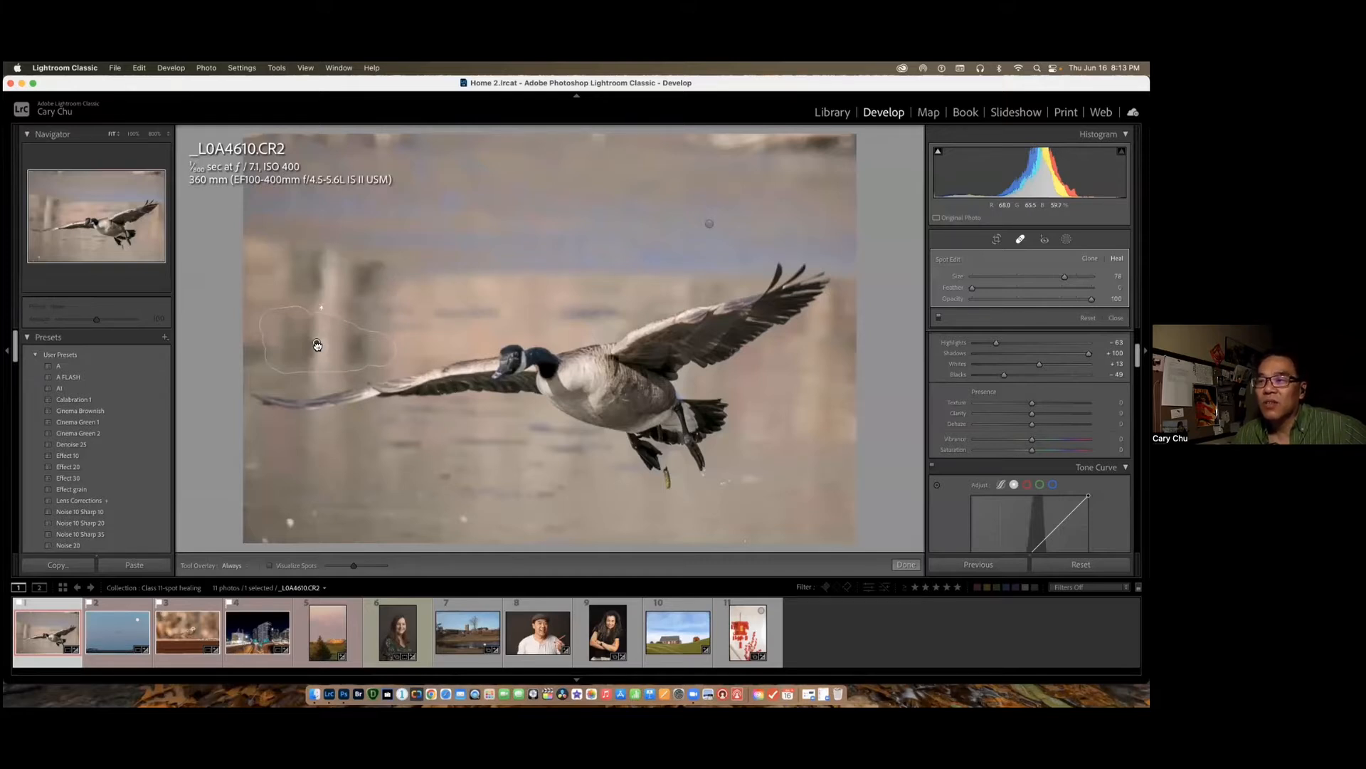
{"action": "mouse_move", "coordinate": [317, 344]}
{"action": "left_mouse_down"}
{"action": "mouse_move", "coordinate": [352, 344]}
{"action": "mouse_move", "coordinate": [512, 274]}
{"action": "left_mouse_up"}
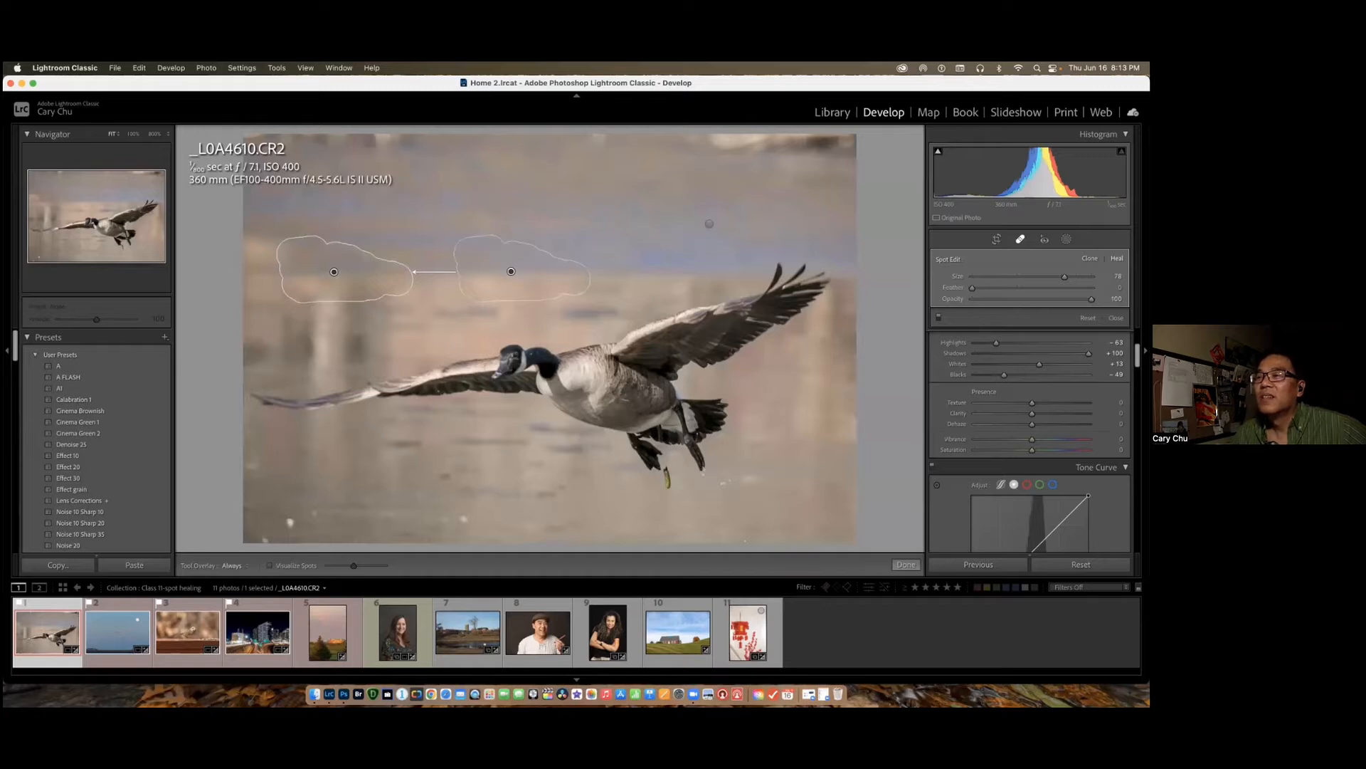
{"action": "left_click", "coordinate": [906, 565]}
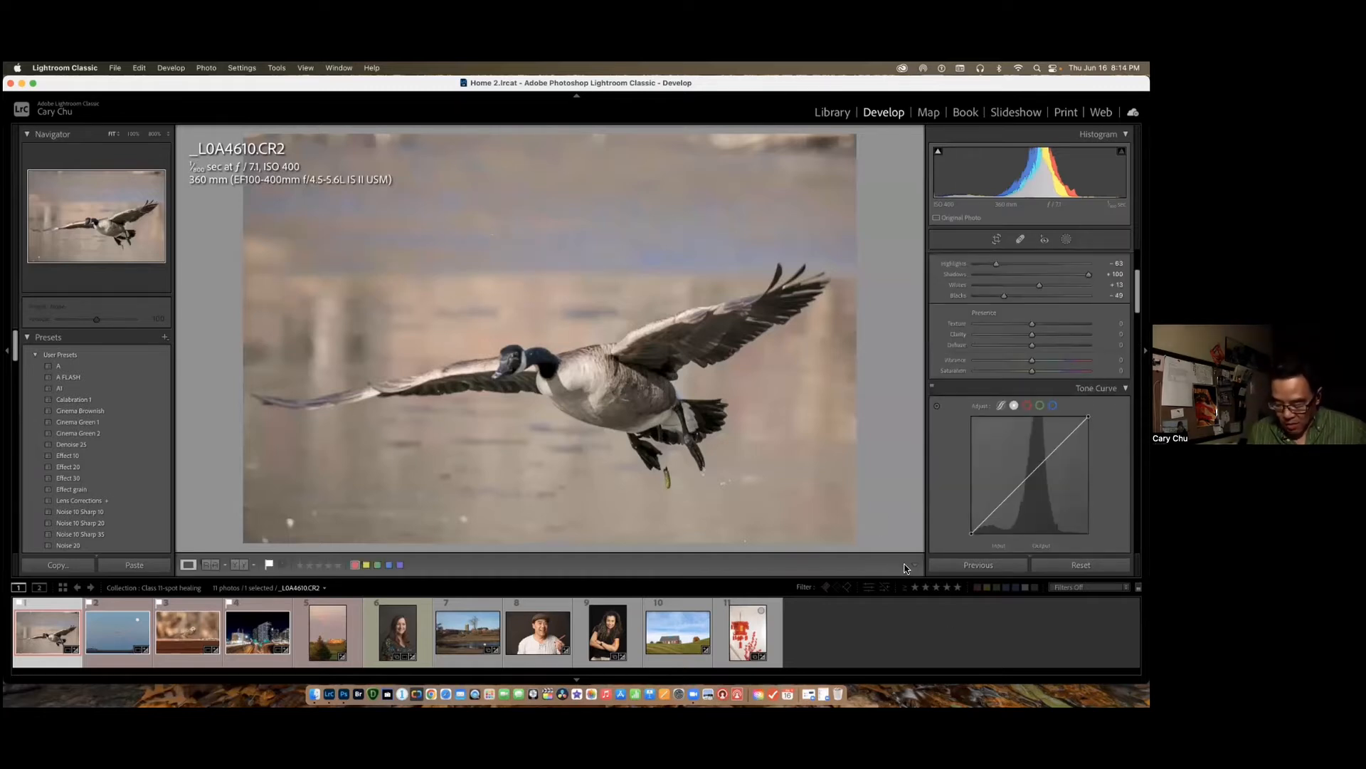
Step: Compare the before and after versions of the goose photo
{"action": "key", "text": "backslash"}
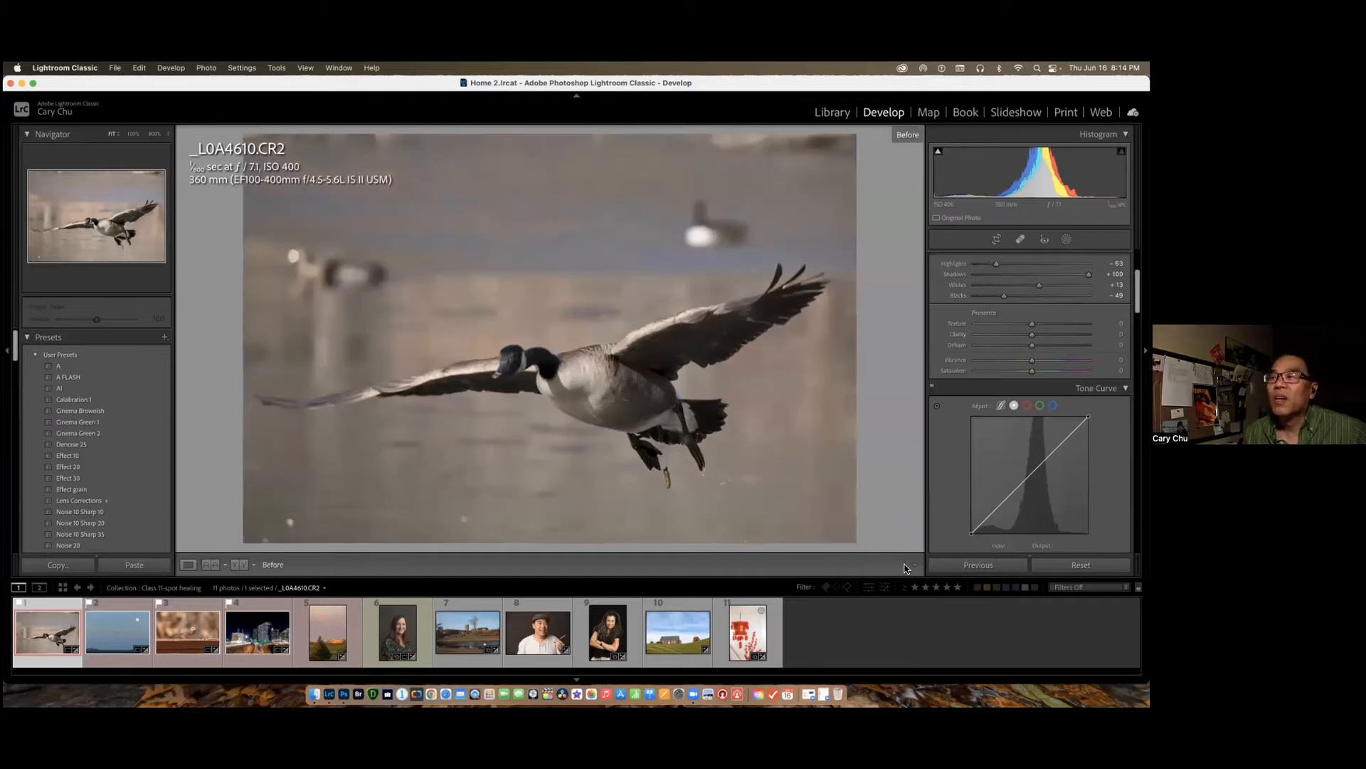
{"action": "key", "text": "backslash"}
{"action": "key", "text": "backslash"}
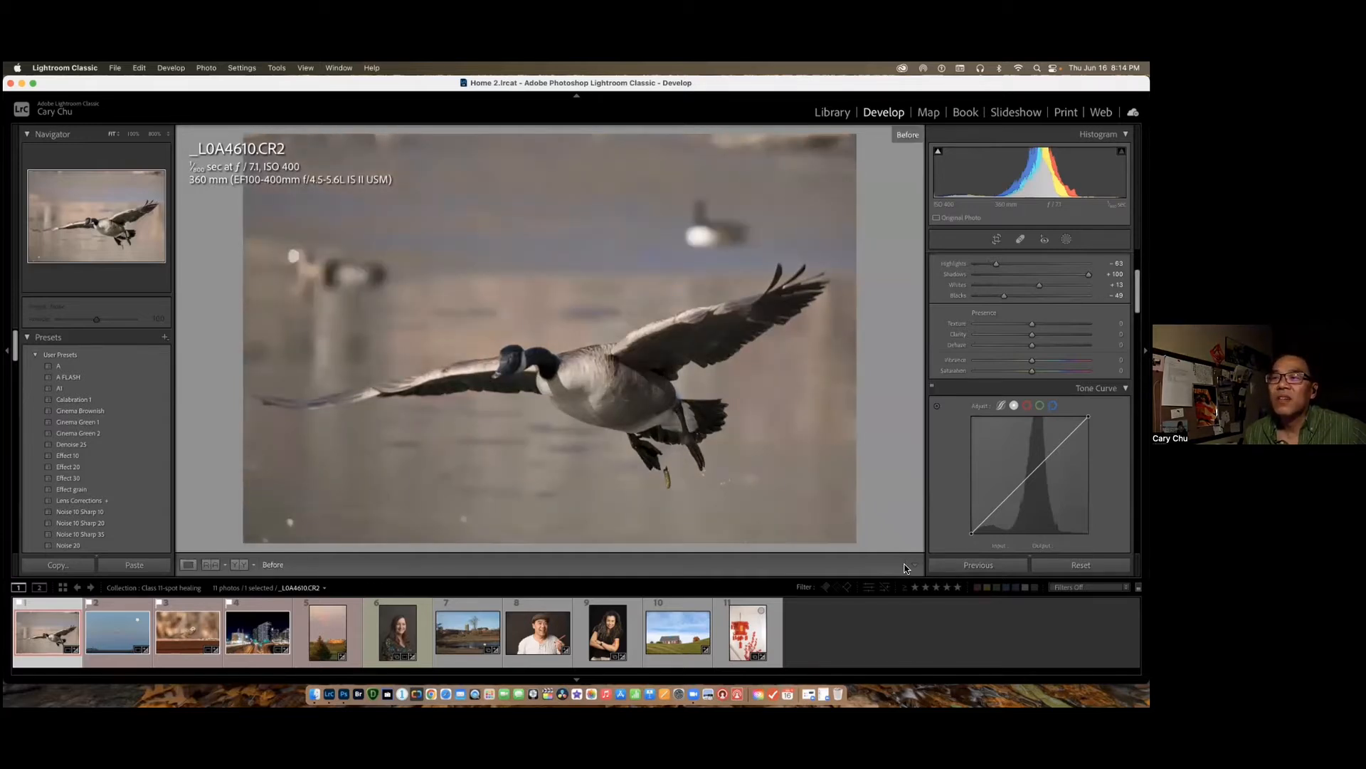
{"action": "key", "text": "backslash"}
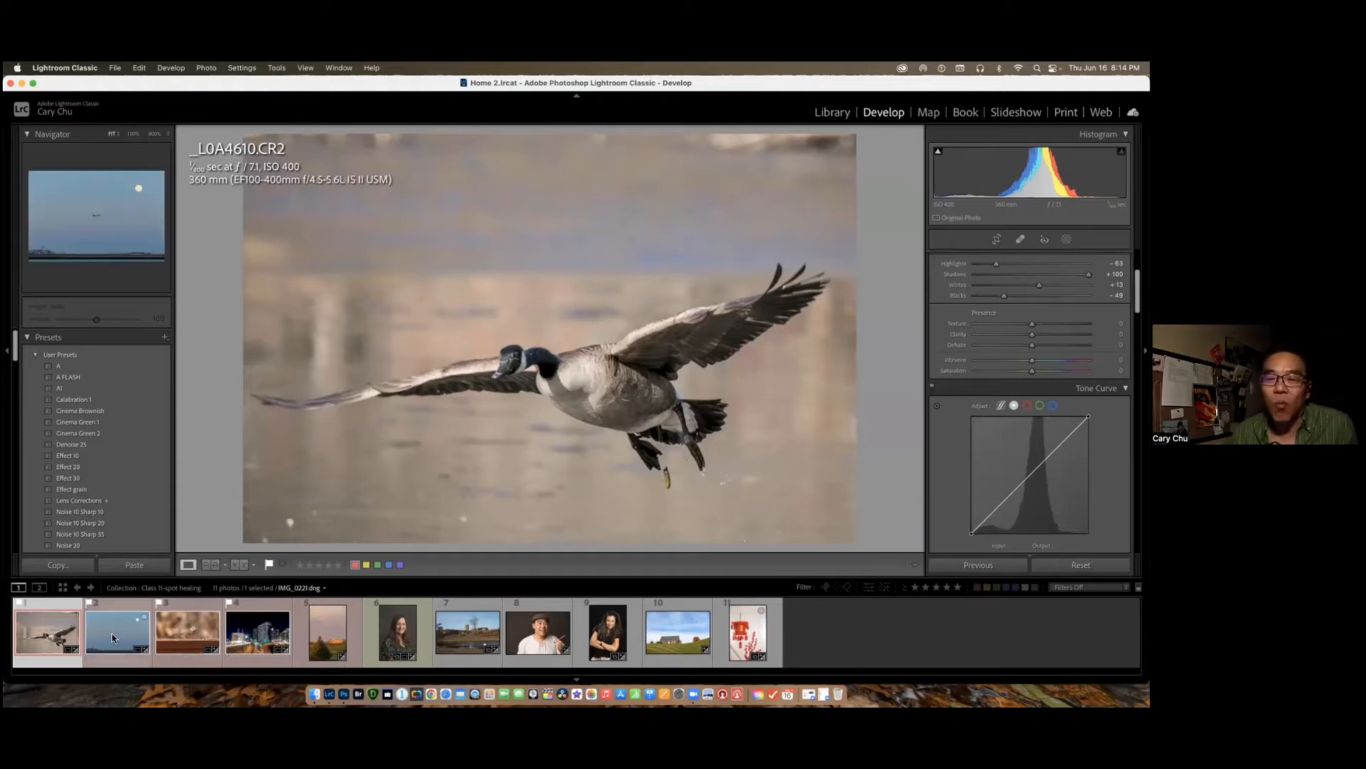
Step: Open the IMG_0221.dng photo of the plane and moon and activate Spot Removal
{"action": "left_click", "coordinate": [114, 637]}
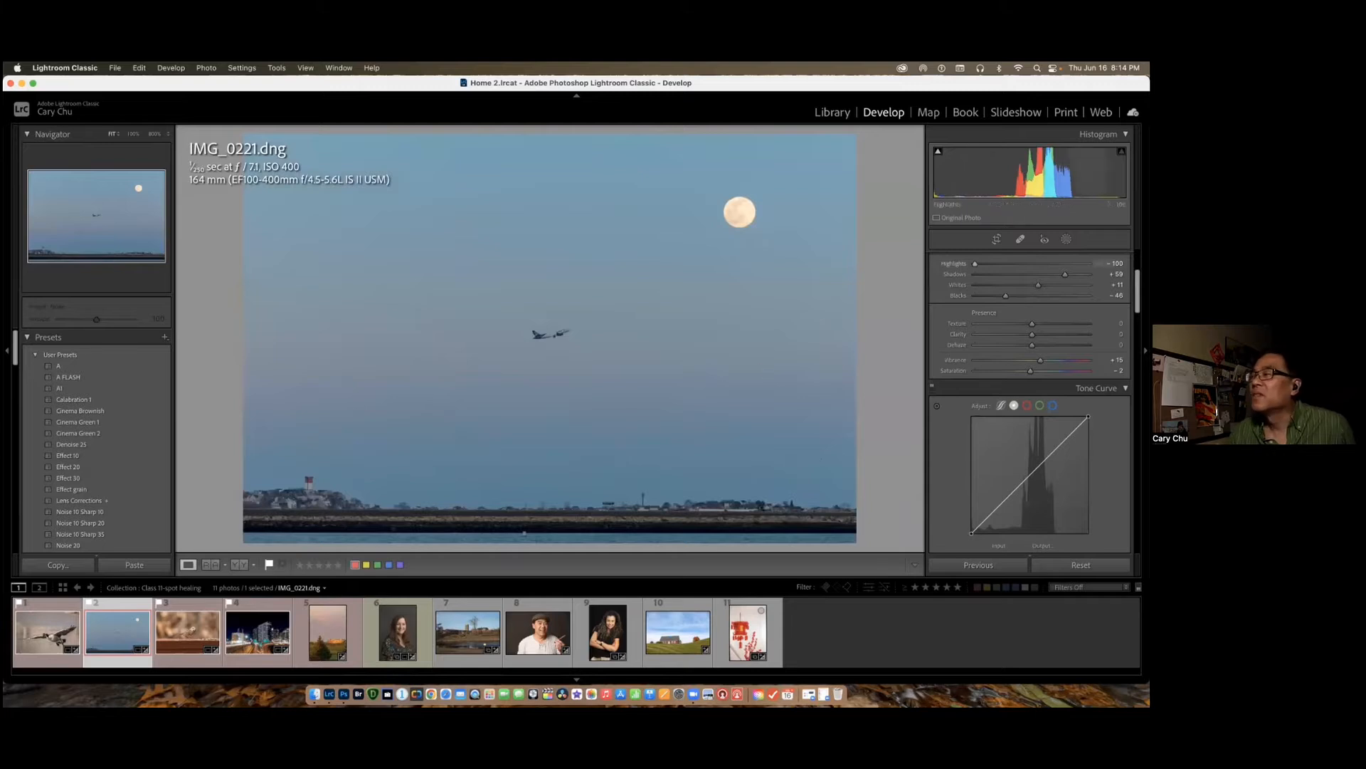
{"action": "left_click", "coordinate": [1019, 239]}
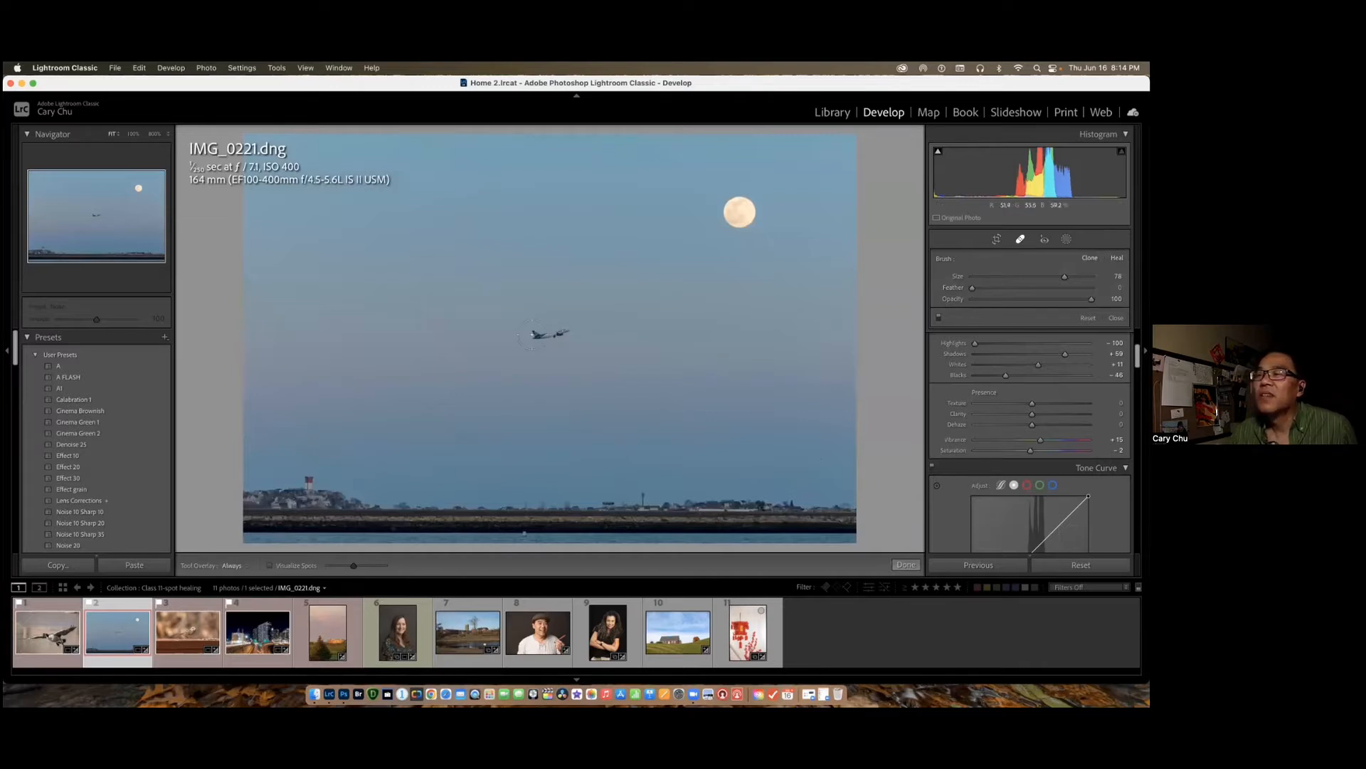
Step: Try cloning the plane and the moon out of the evening sky, and clear those spot edits
{"action": "left_click_drag", "start_coordinate": [530, 335], "coordinate": [573, 333]}
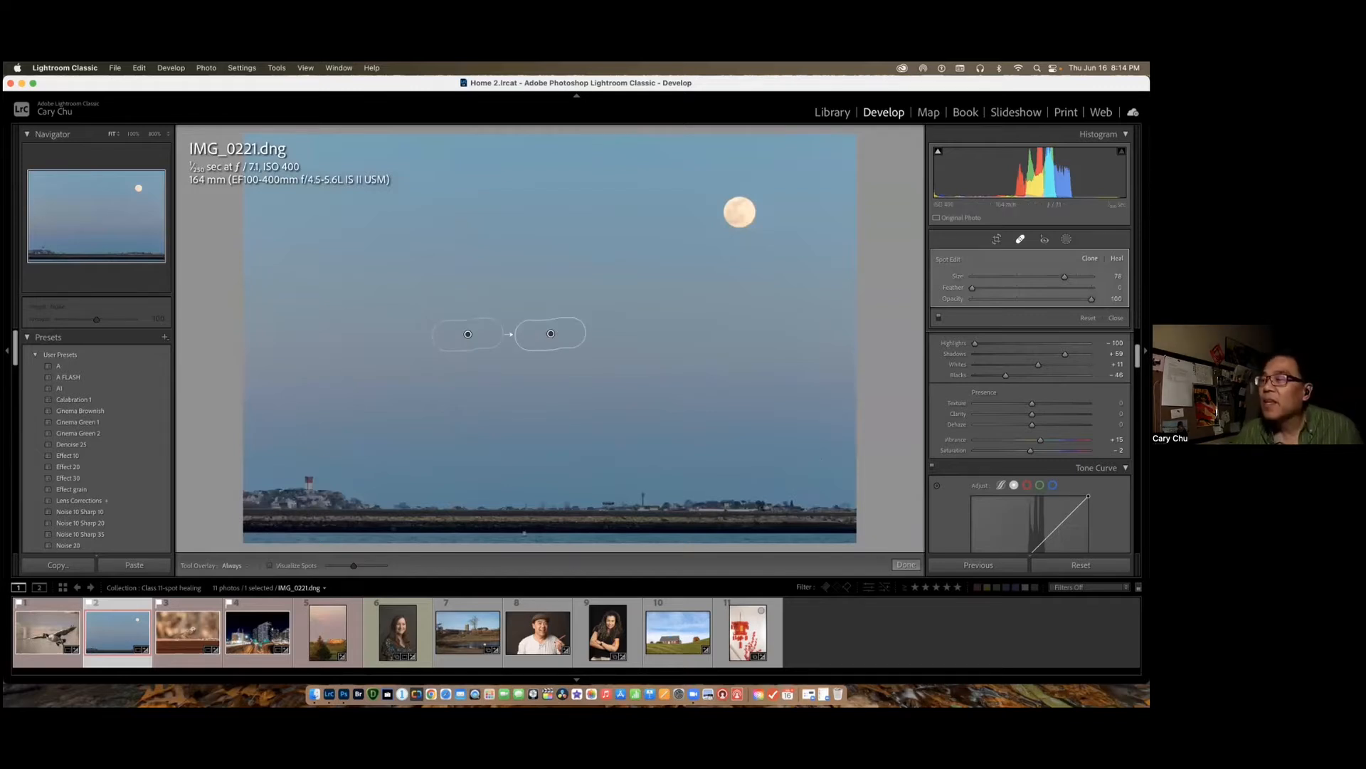
{"action": "left_click", "coordinate": [906, 564]}
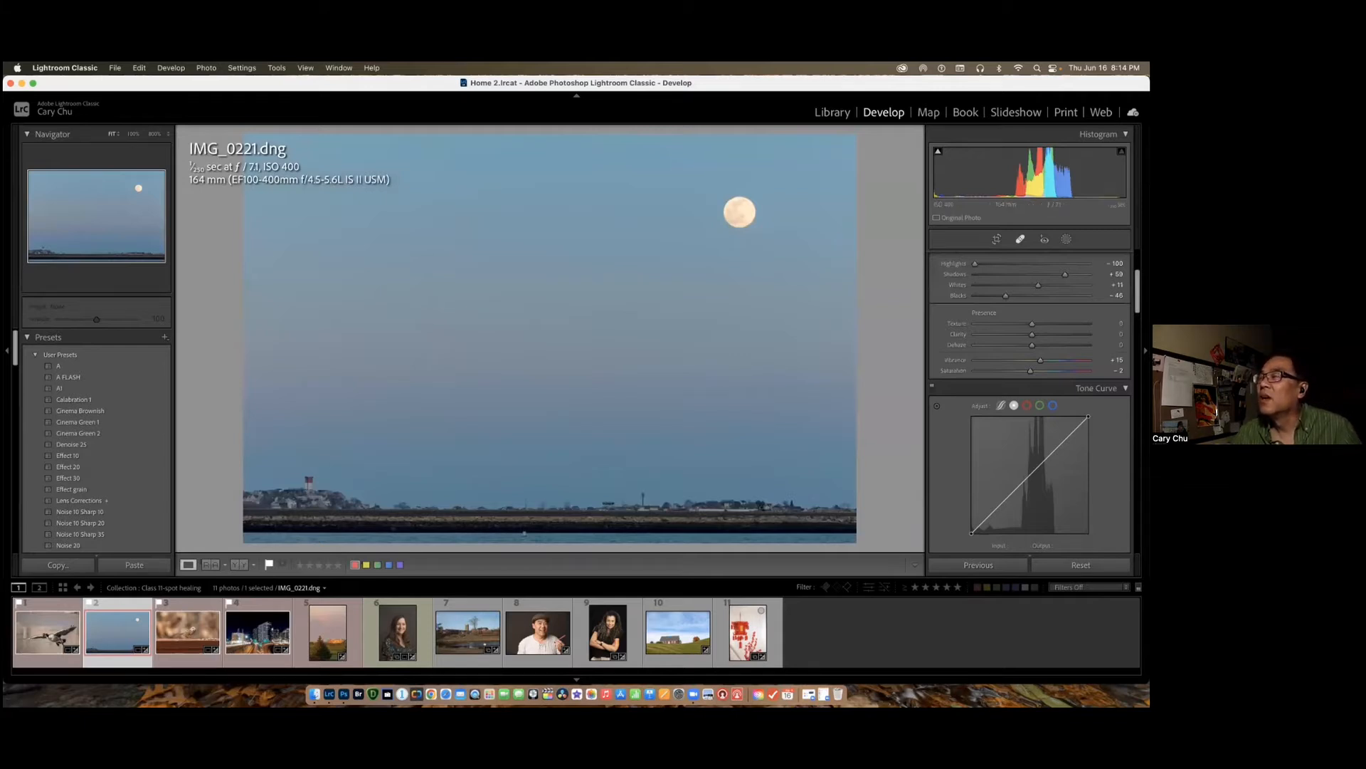
{"action": "key", "text": "q"}
{"action": "left_click", "coordinate": [550, 334]}
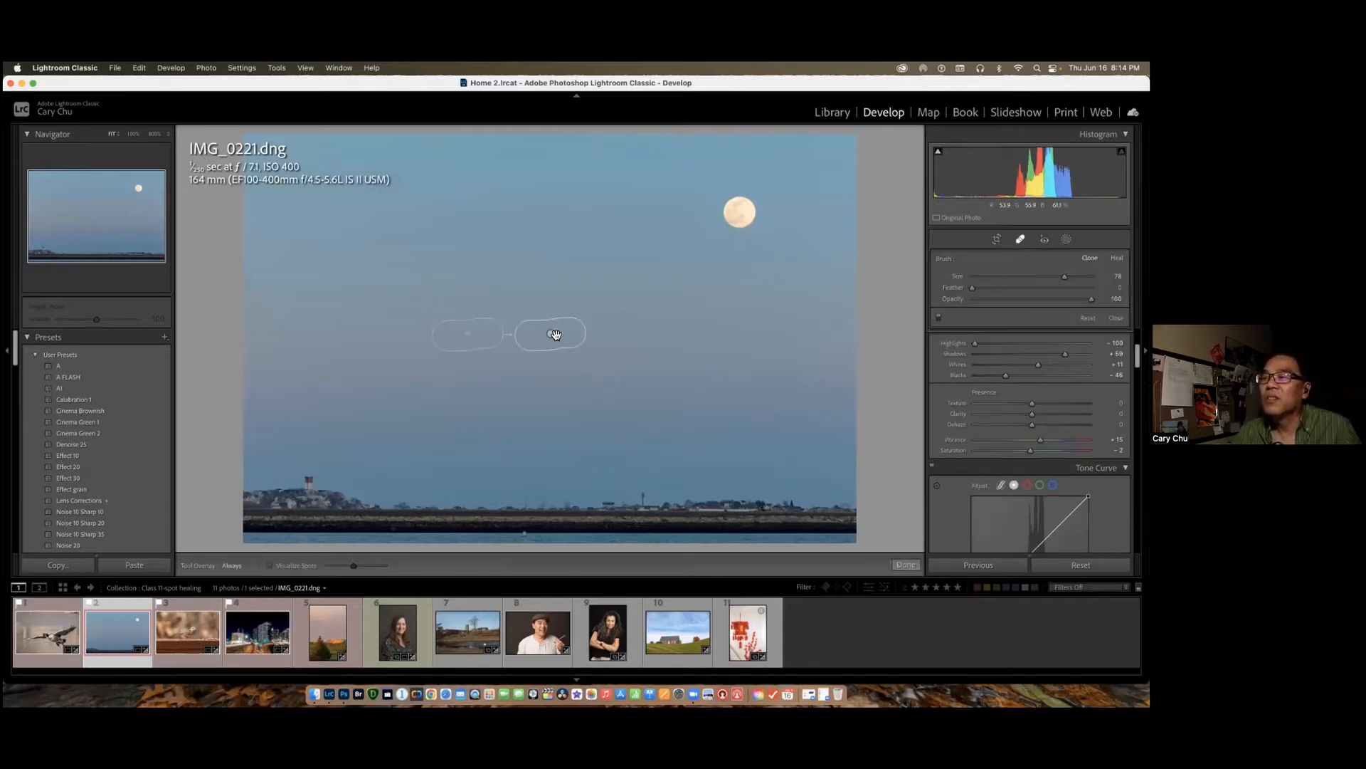
{"action": "key", "text": "super+z"}
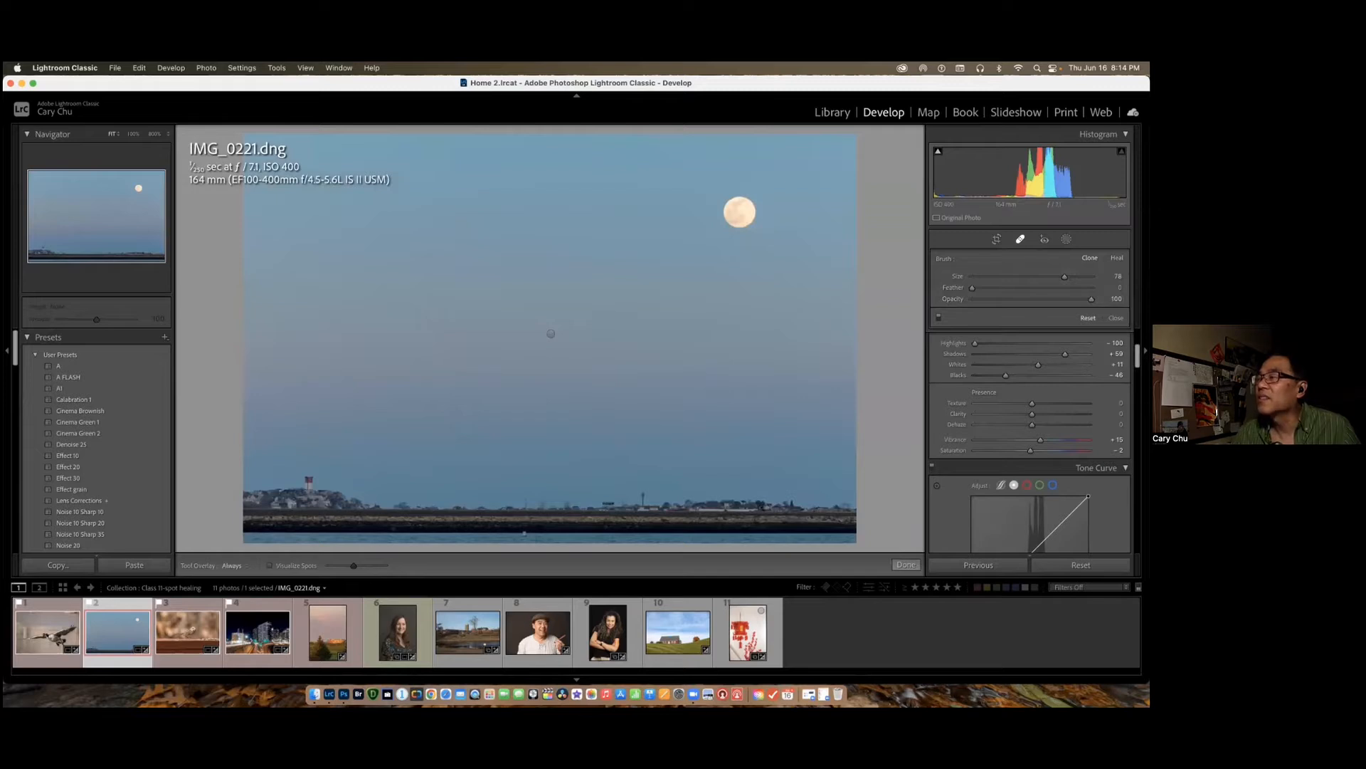
{"action": "left_click_drag", "start_coordinate": [469, 218], "coordinate": [521, 220]}
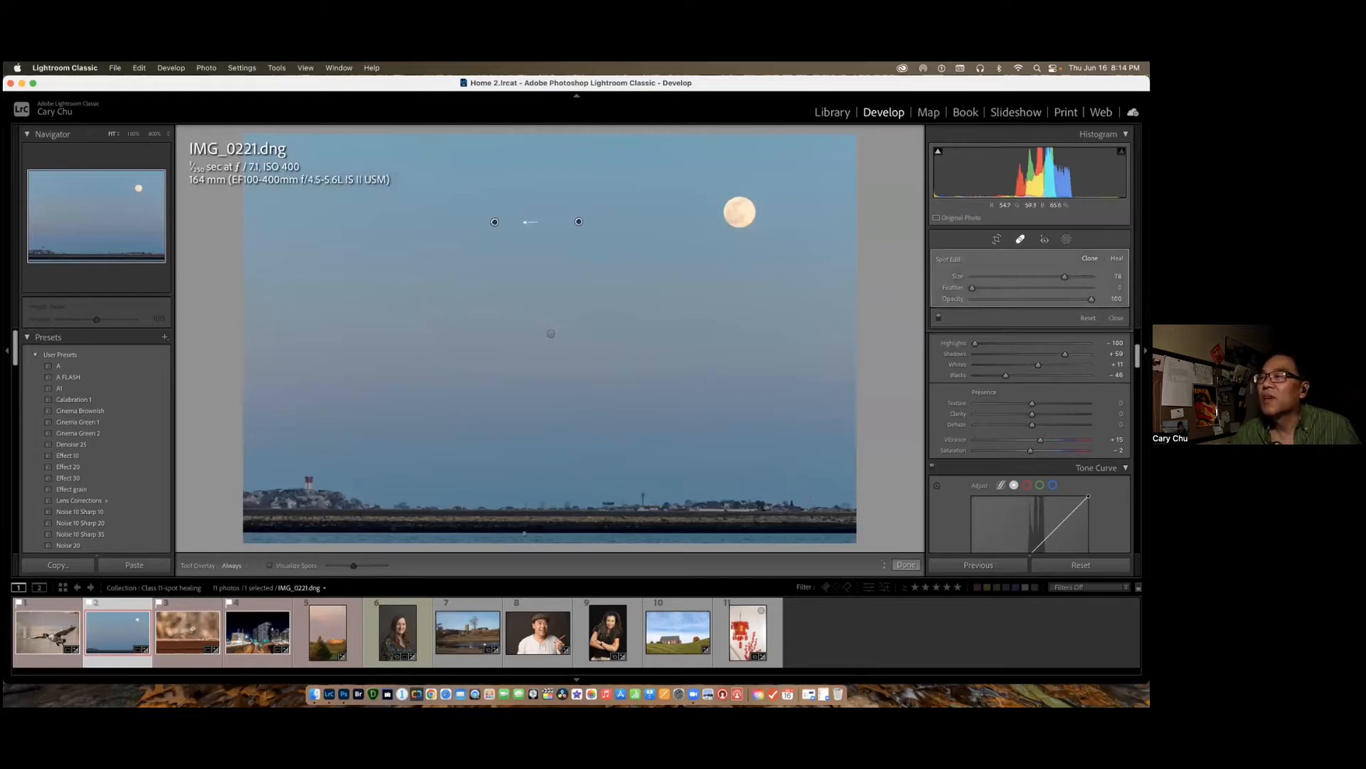
{"action": "mouse_move", "coordinate": [733, 208]}
{"action": "left_mouse_down"}
{"action": "mouse_move", "coordinate": [753, 200]}
{"action": "mouse_move", "coordinate": [712, 203]}
{"action": "mouse_move", "coordinate": [740, 226]}
{"action": "left_mouse_up"}
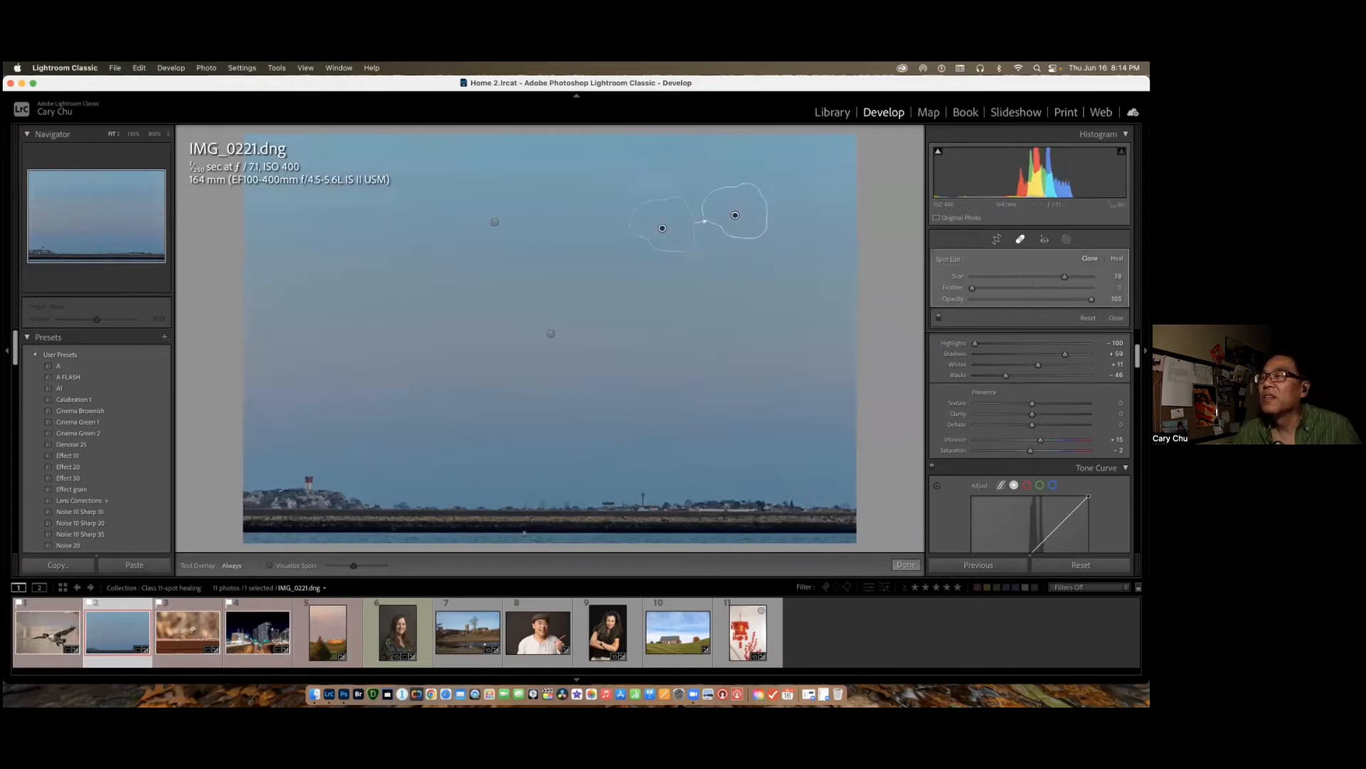
{"action": "left_click", "coordinate": [939, 317]}
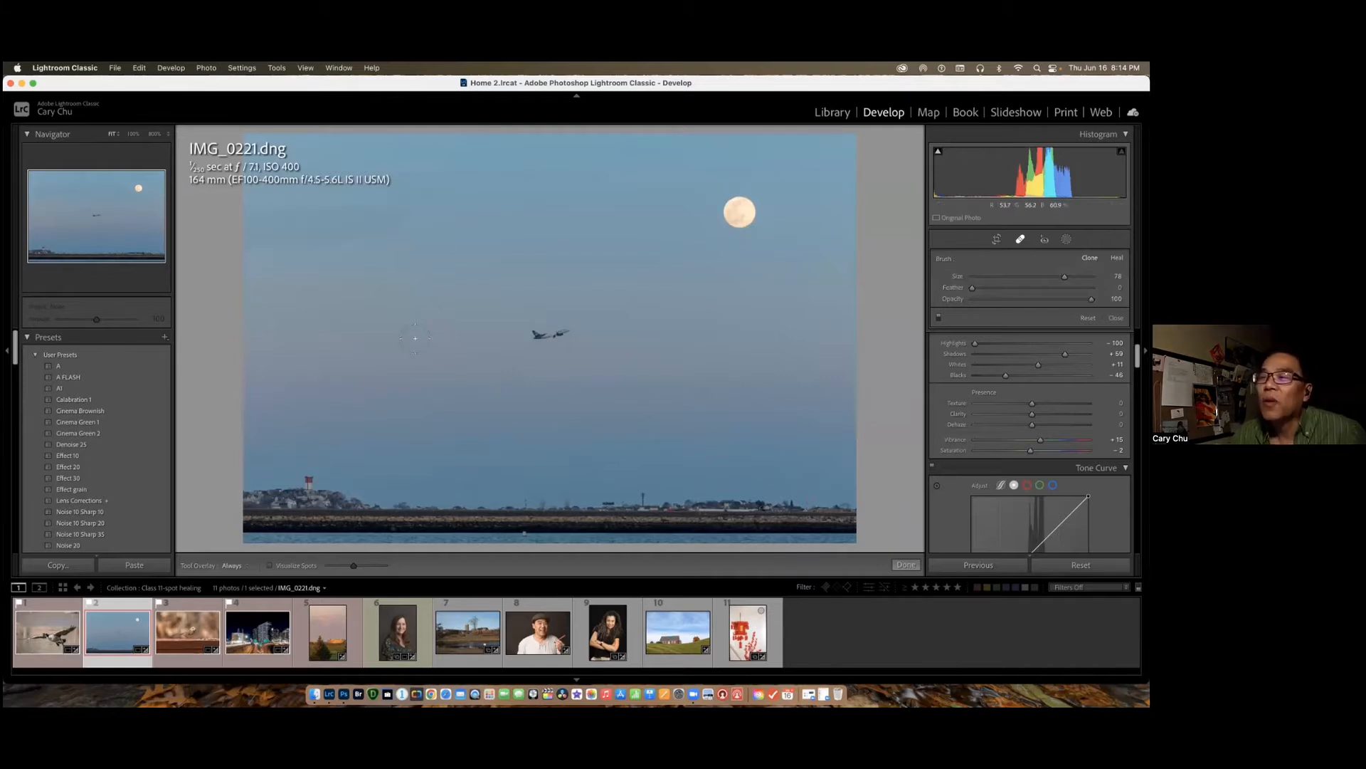
Step: Copy the plane to its left with Spot Removal, and duplicate the pair as a second row above
{"action": "left_click_drag", "start_coordinate": [418, 342], "coordinate": [545, 339]}
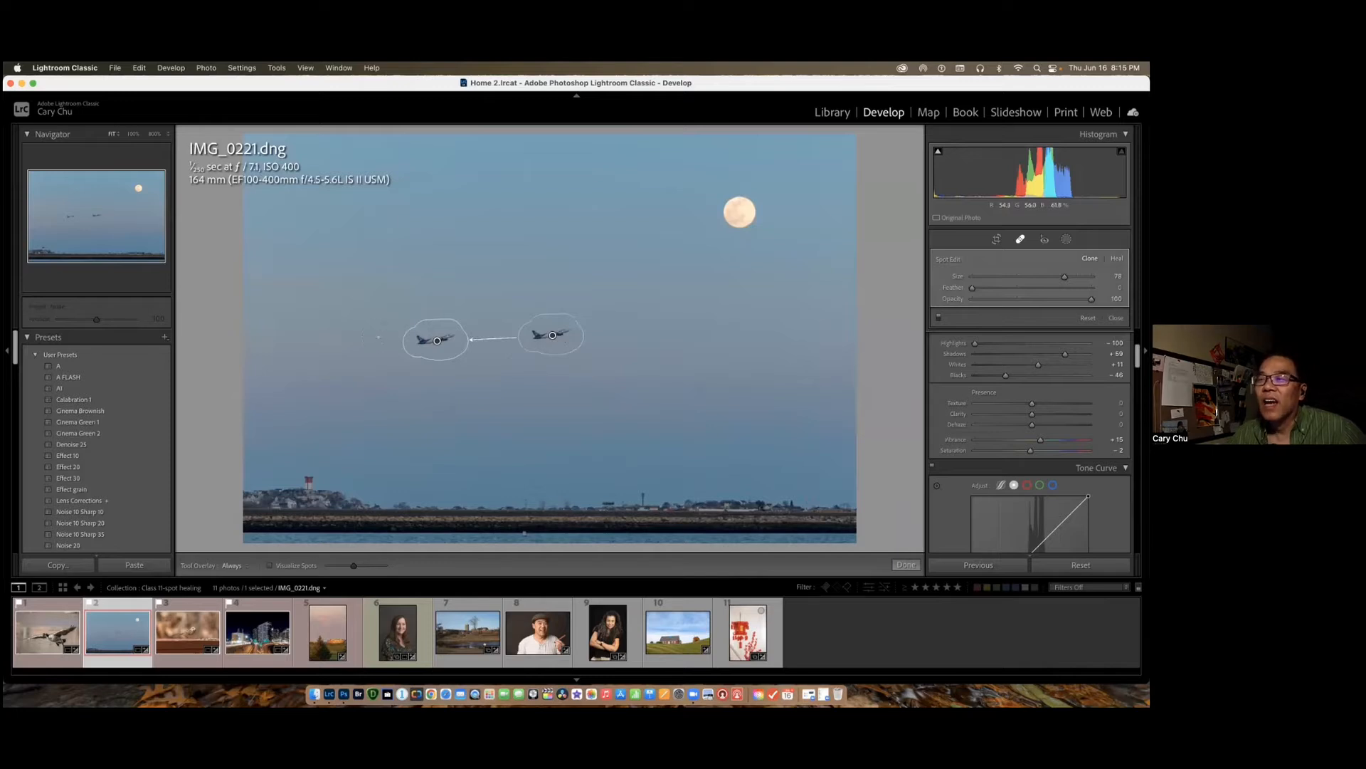
{"action": "mouse_move", "coordinate": [408, 274]}
{"action": "left_mouse_down"}
{"action": "mouse_move", "coordinate": [562, 275]}
{"action": "mouse_move", "coordinate": [402, 283]}
{"action": "left_mouse_up"}
{"action": "mouse_move", "coordinate": [711, 276]}
{"action": "left_mouse_down"}
{"action": "mouse_move", "coordinate": [596, 328]}
{"action": "mouse_move", "coordinate": [490, 334]}
{"action": "left_mouse_up"}
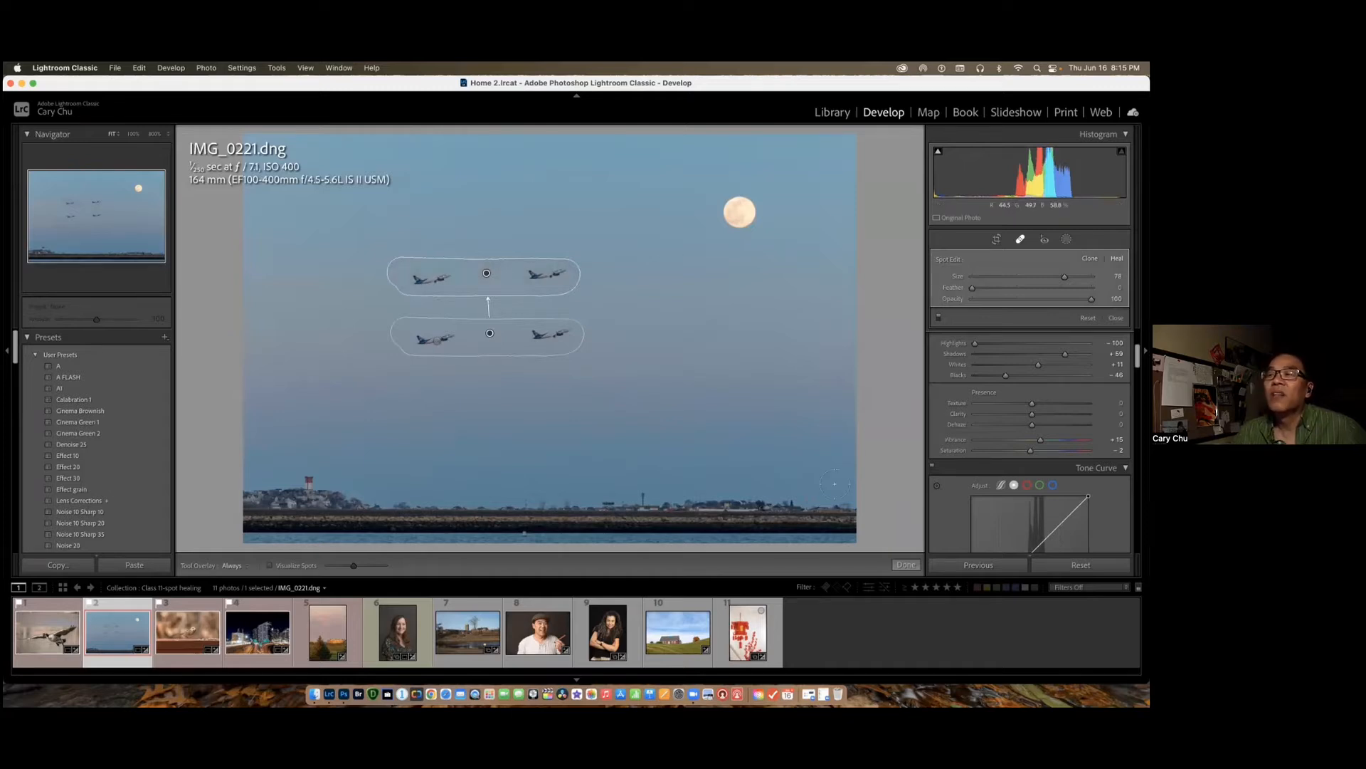
{"action": "left_click", "coordinate": [906, 565]}
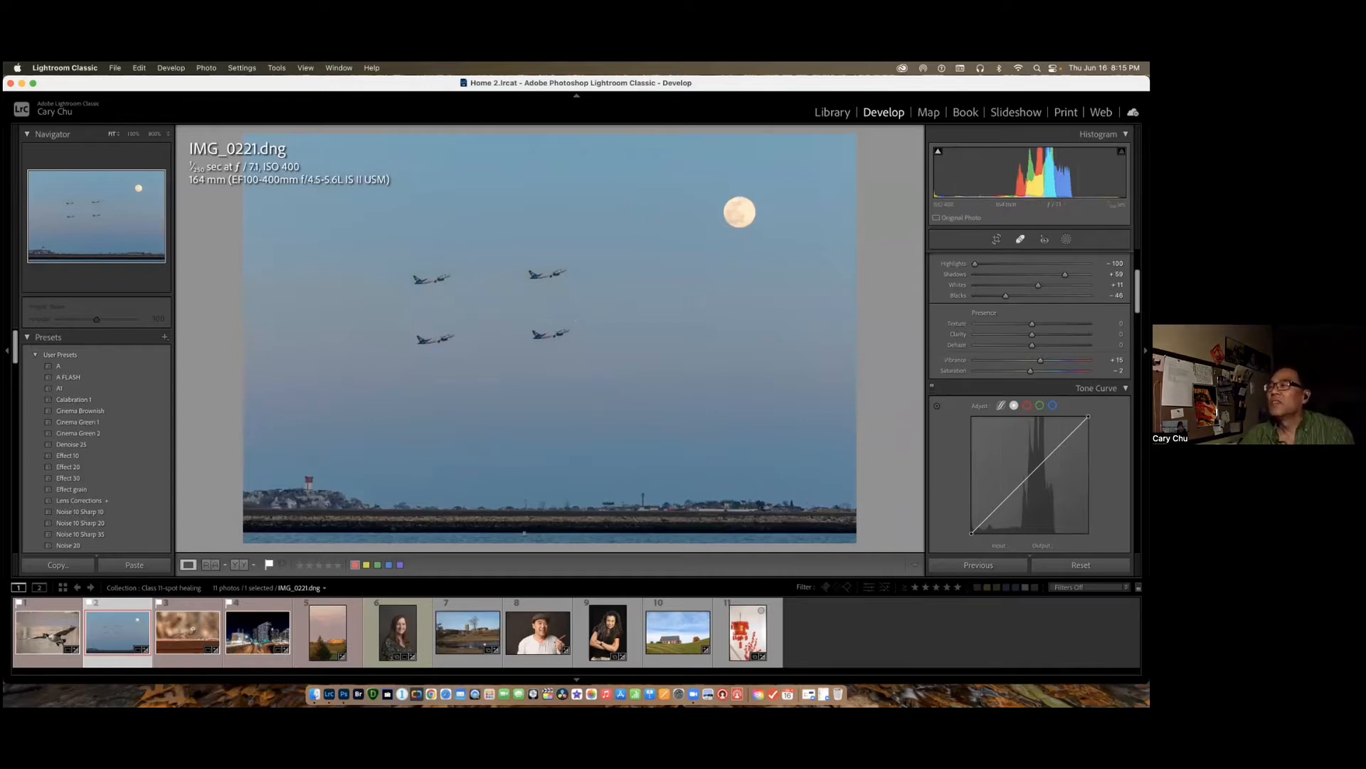
Step: Duplicate the moon in the sky just to its left with Spot Removal, and close the tool
{"action": "key", "text": "q"}
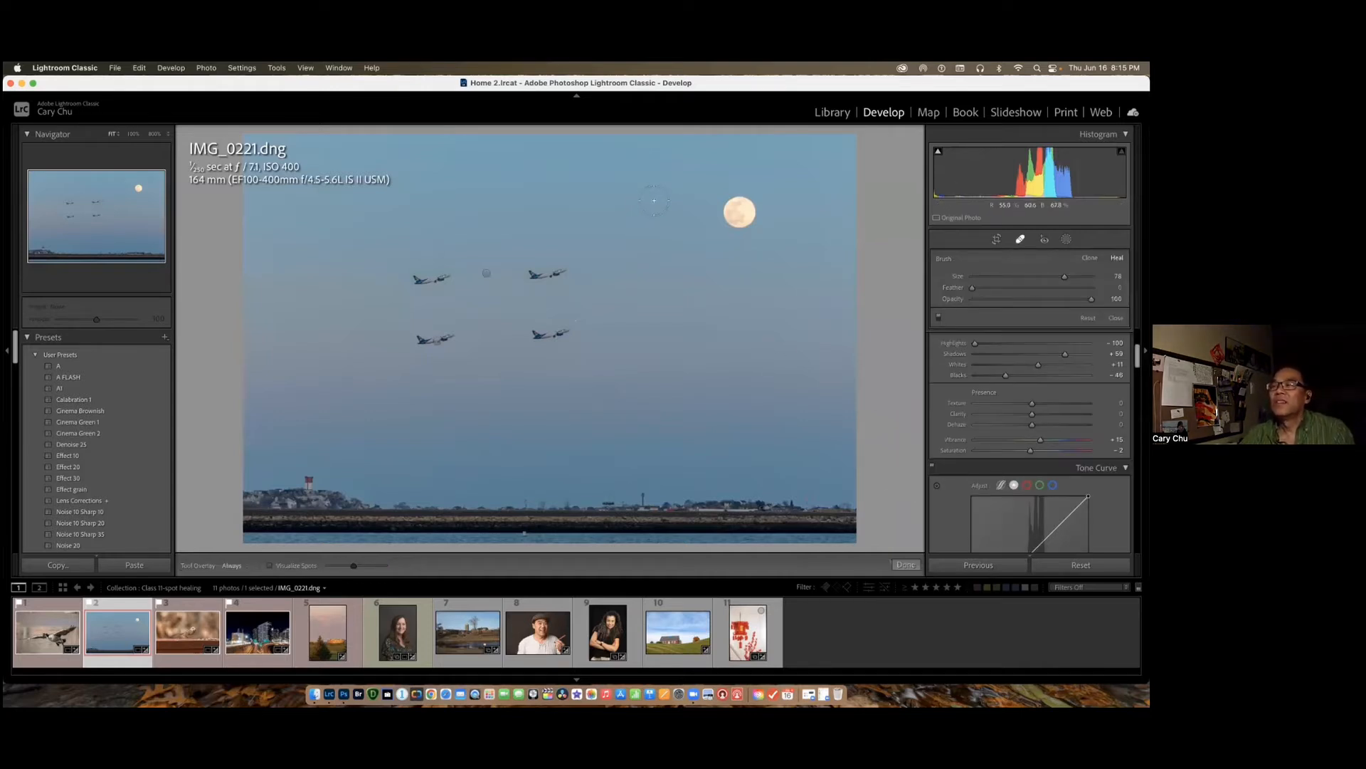
{"action": "left_click_drag", "start_coordinate": [654, 200], "coordinate": [647, 214]}
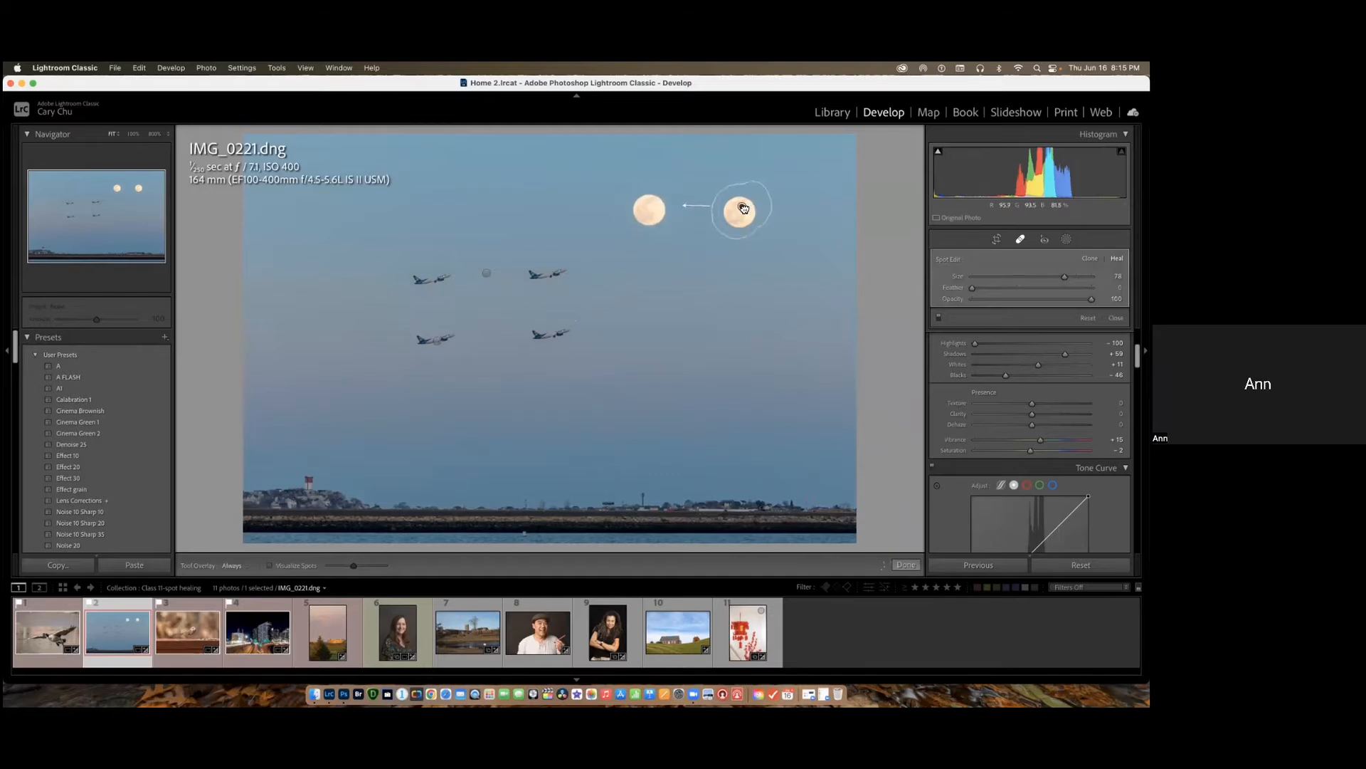
{"action": "left_click", "coordinate": [907, 565]}
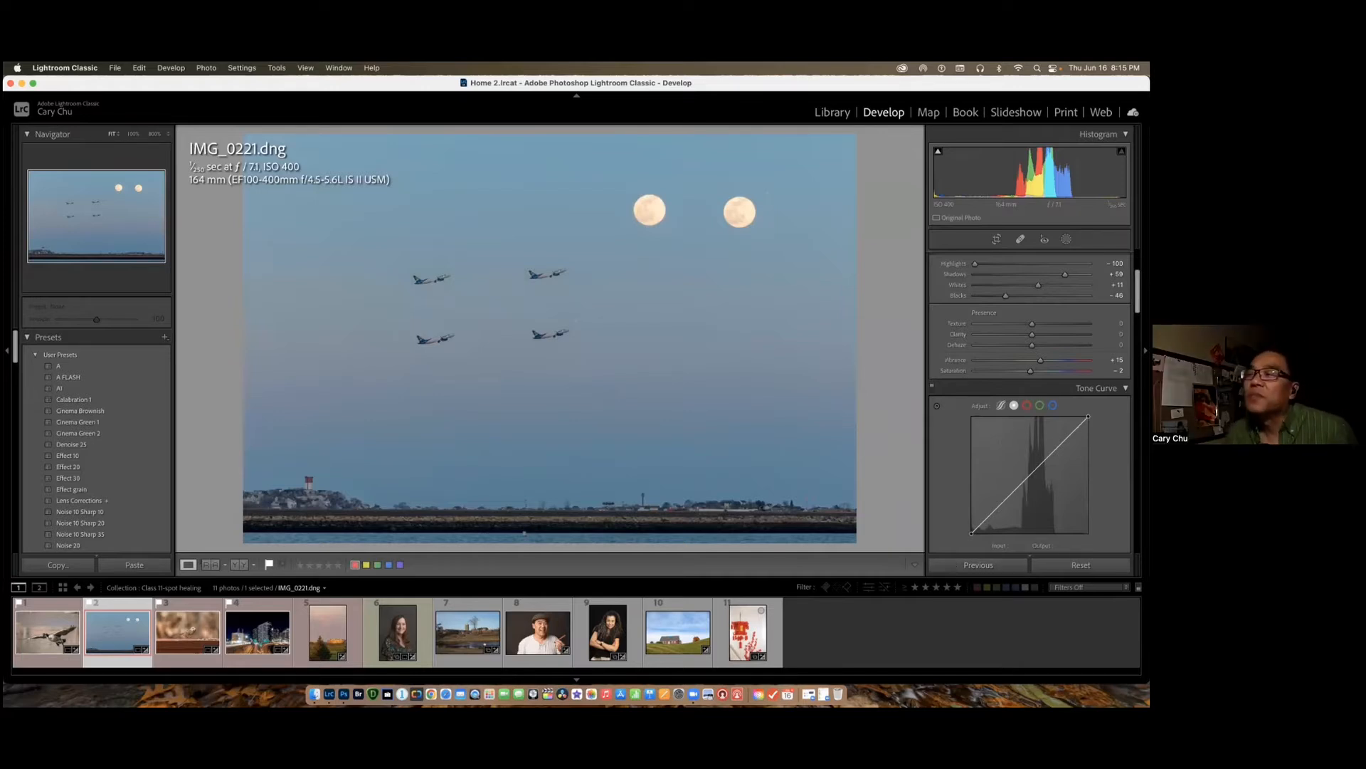
Step: Open the sparrow photo and clone away the seed on the rail's far edge with a size 40 brush, sampling the clean edge to its right
{"action": "left_click", "coordinate": [189, 631]}
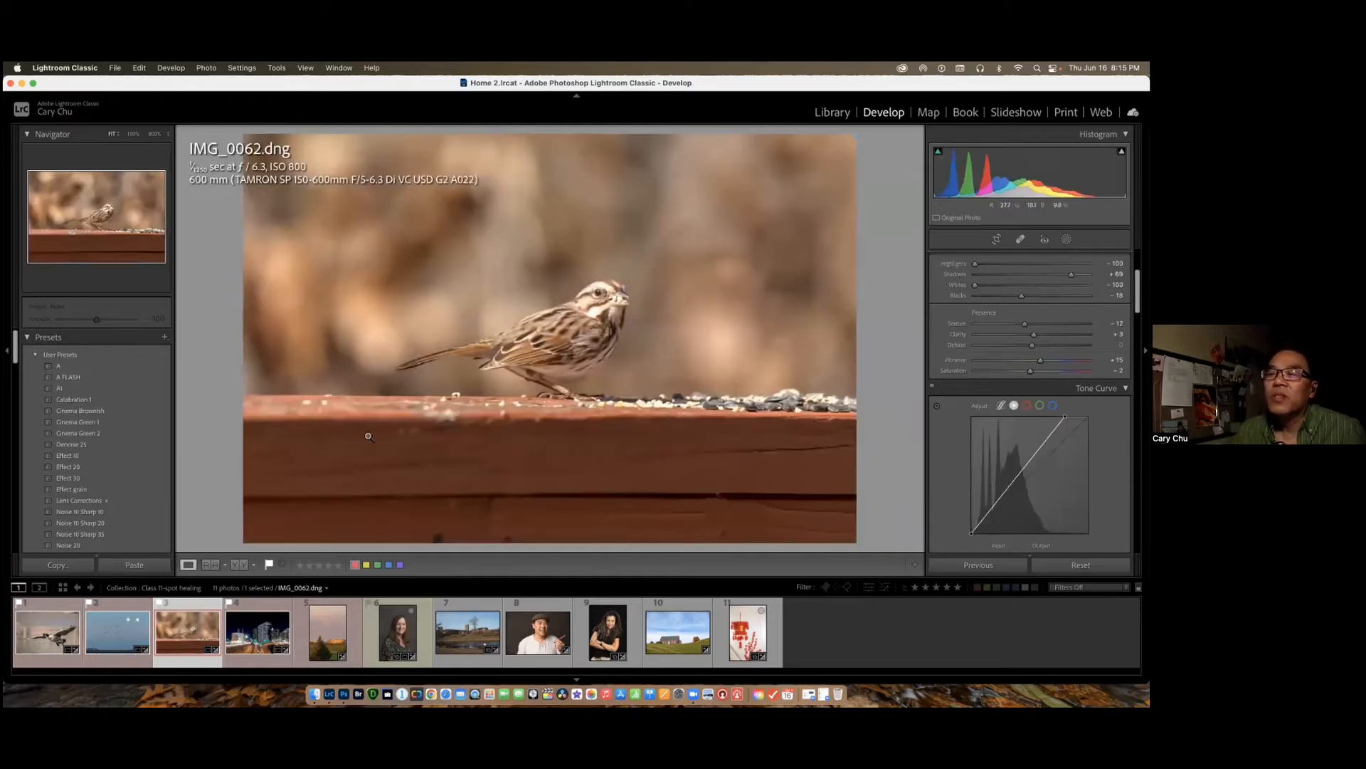
{"action": "left_click", "coordinate": [331, 398]}
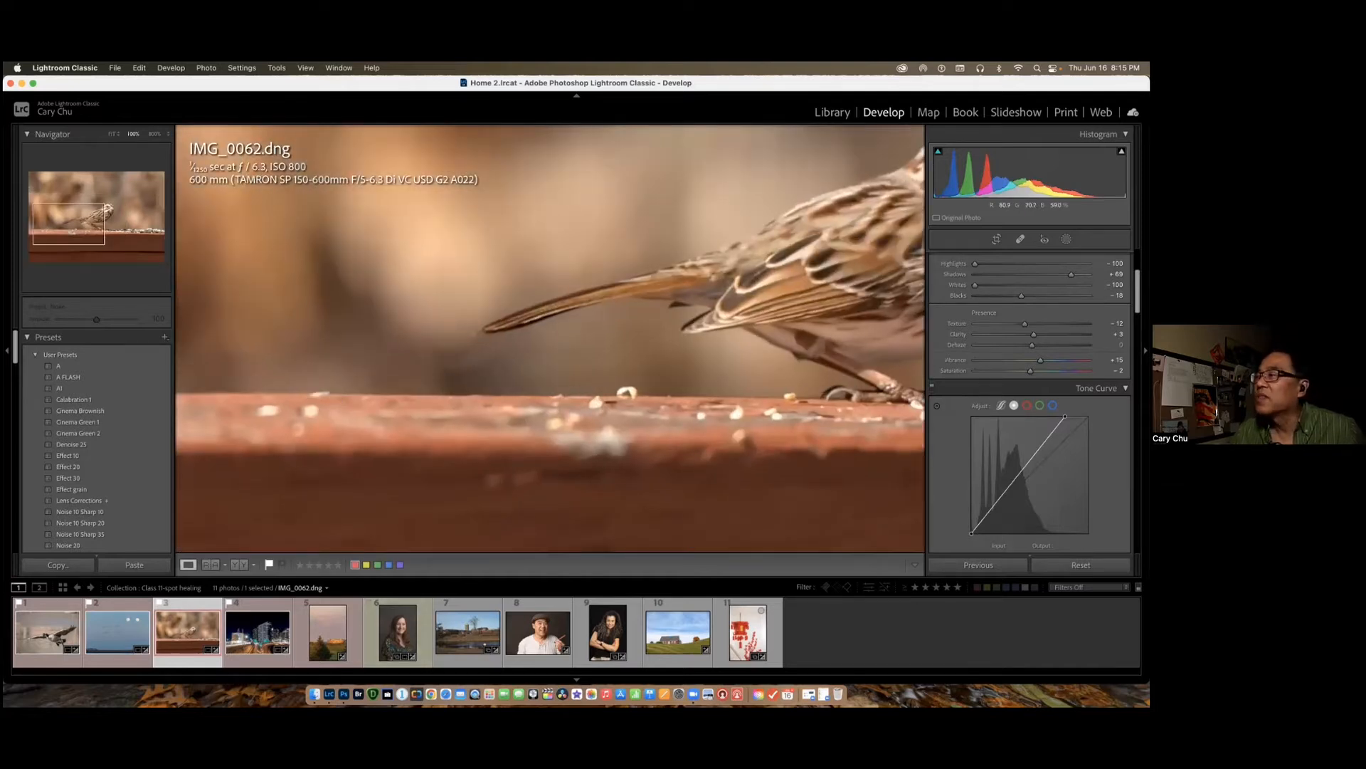
{"action": "key", "text": "q"}
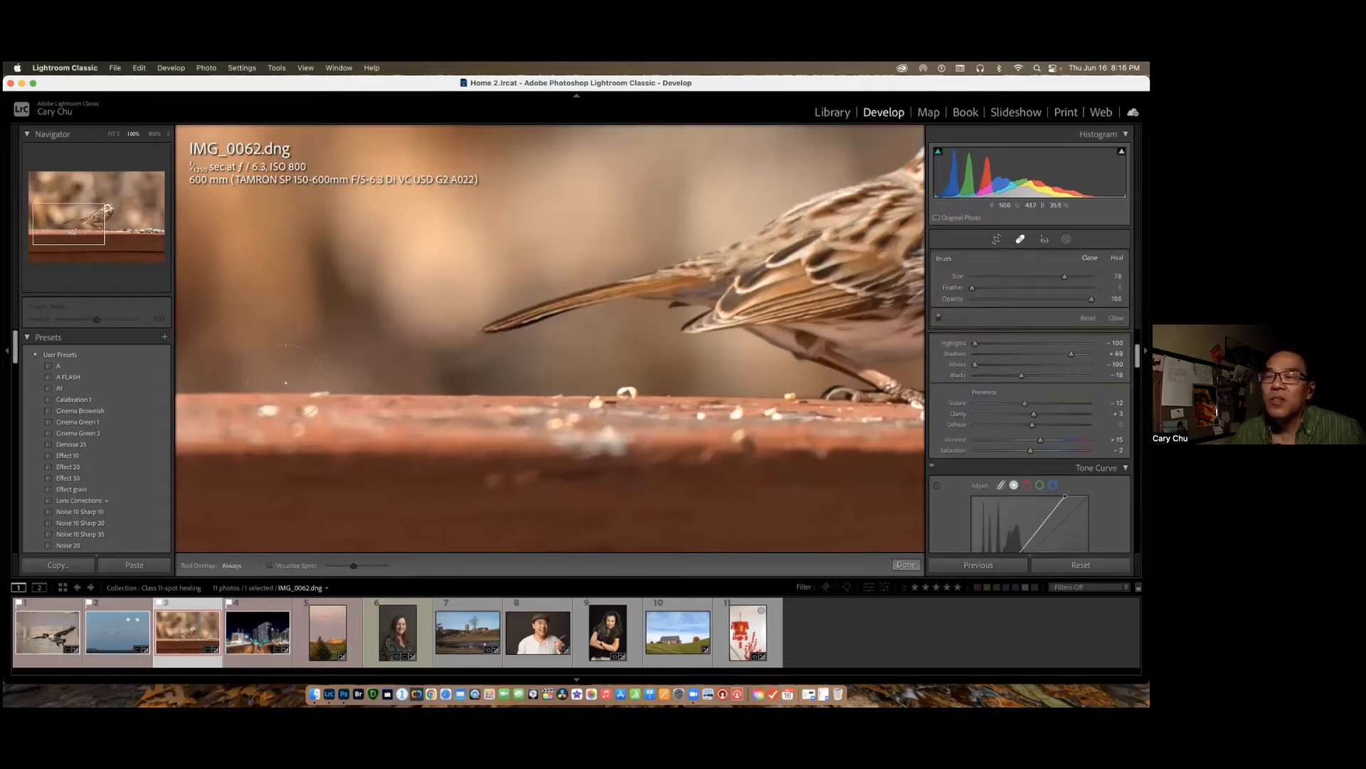
{"action": "scroll", "coordinate": [225, 391], "scroll_direction": "down", "scroll_amount": 1}
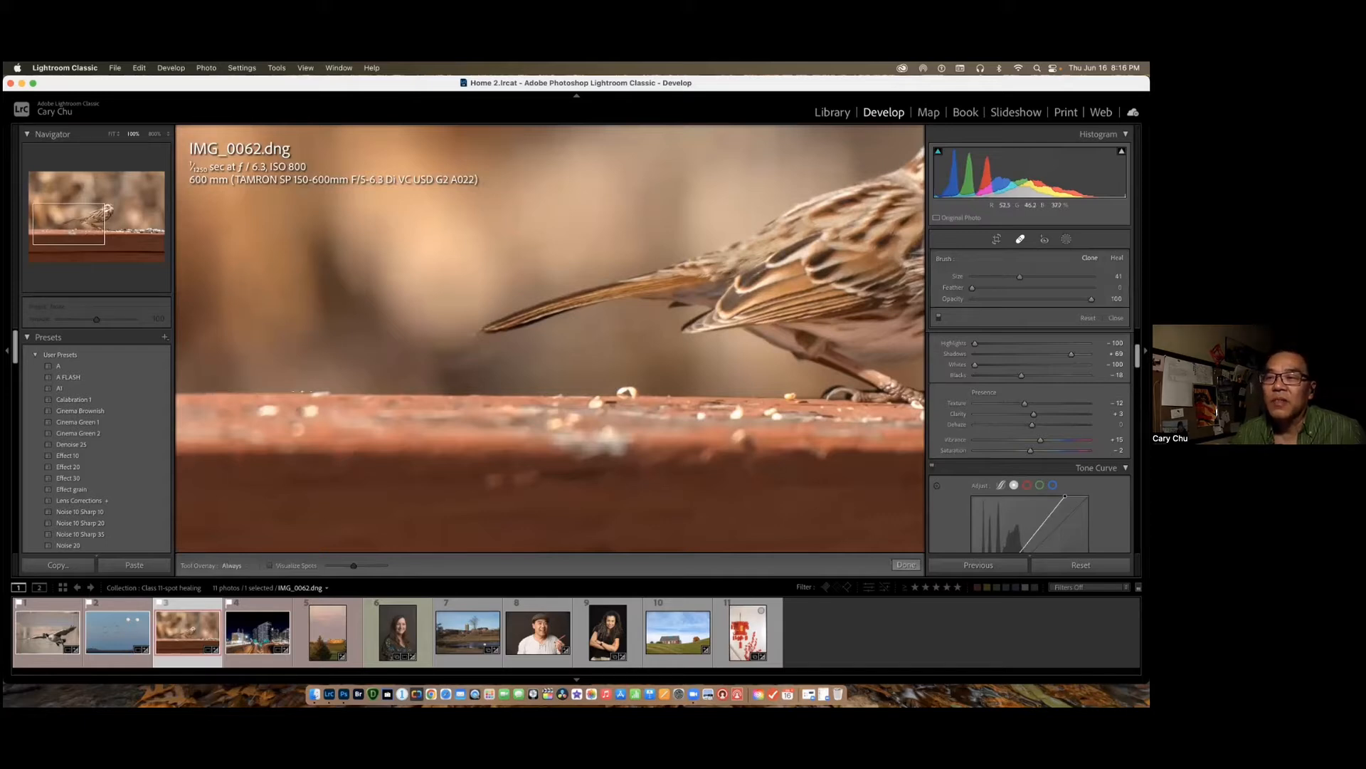
{"action": "left_click_drag", "start_coordinate": [305, 391], "coordinate": [347, 391]}
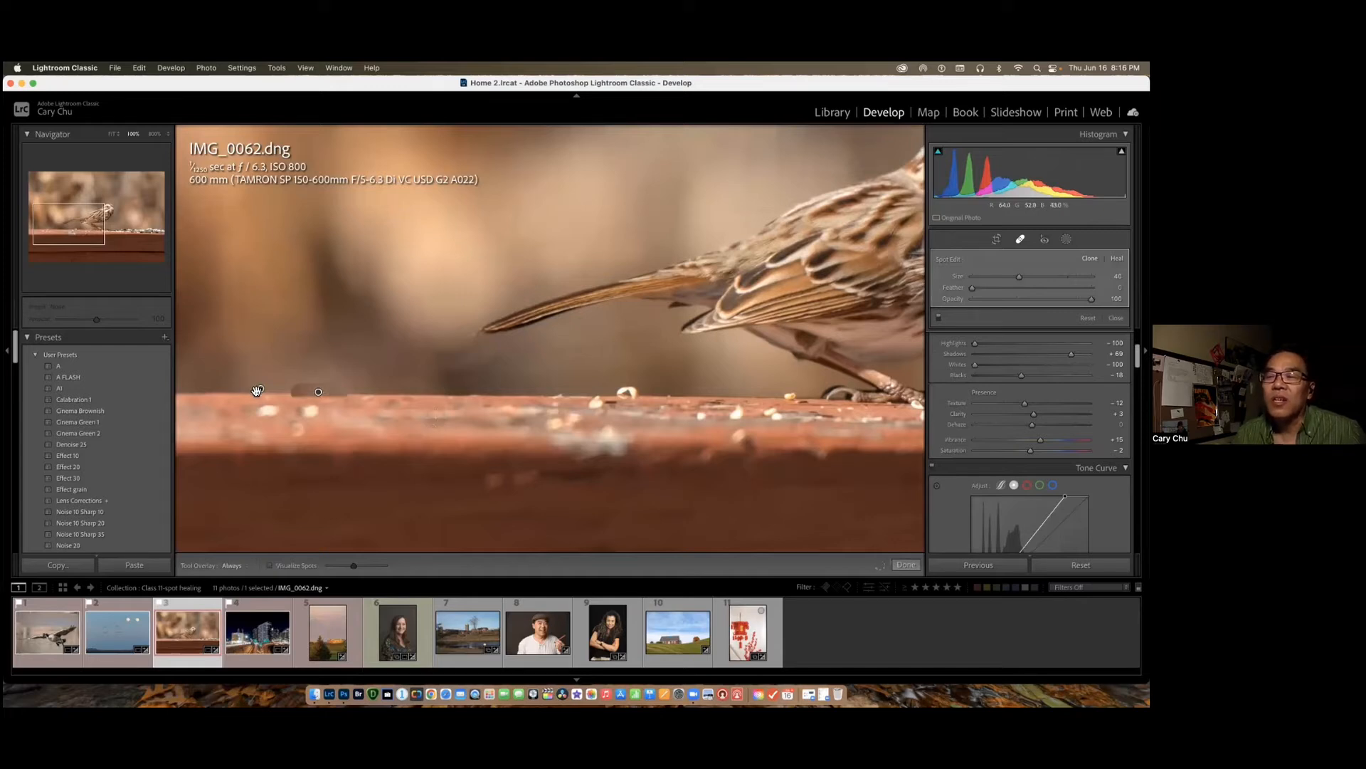
{"action": "left_click_drag", "start_coordinate": [261, 391], "coordinate": [400, 395]}
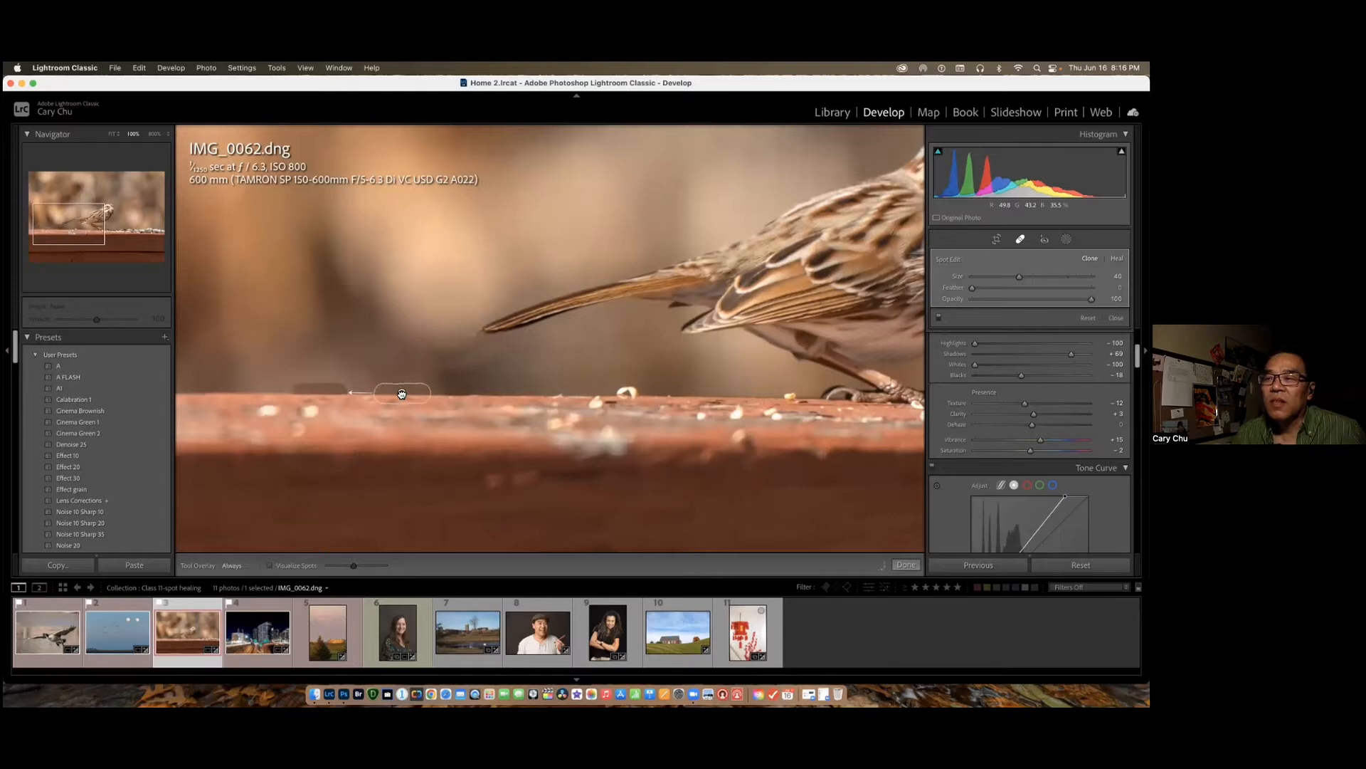
{"action": "left_click_drag", "start_coordinate": [402, 393], "coordinate": [402, 392]}
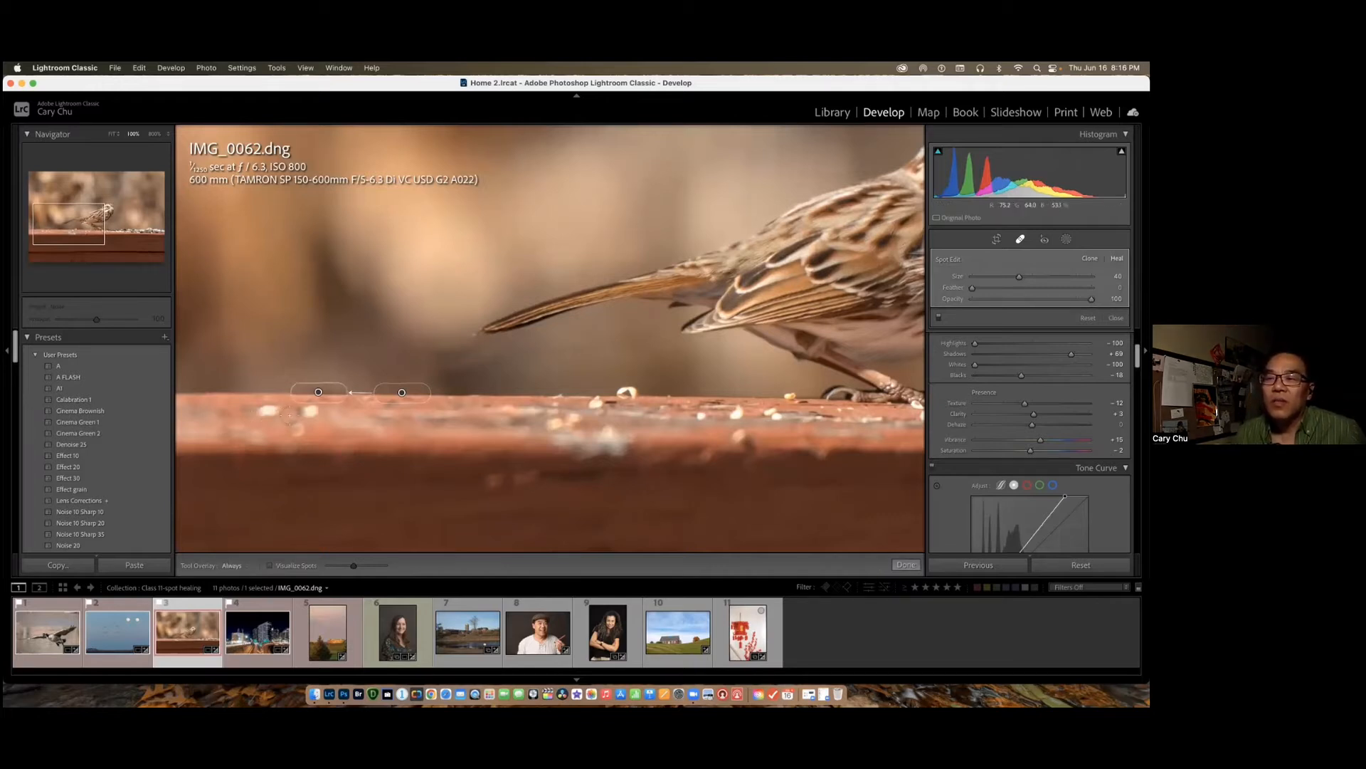
Step: Heal away the blurred seeds on the rail's left part, sampling the clean wood to their right, and close Spot Removal
{"action": "mouse_move", "coordinate": [282, 411]}
{"action": "left_mouse_down"}
{"action": "mouse_move", "coordinate": [249, 417]}
{"action": "mouse_move", "coordinate": [321, 409]}
{"action": "mouse_move", "coordinate": [288, 432]}
{"action": "left_mouse_up"}
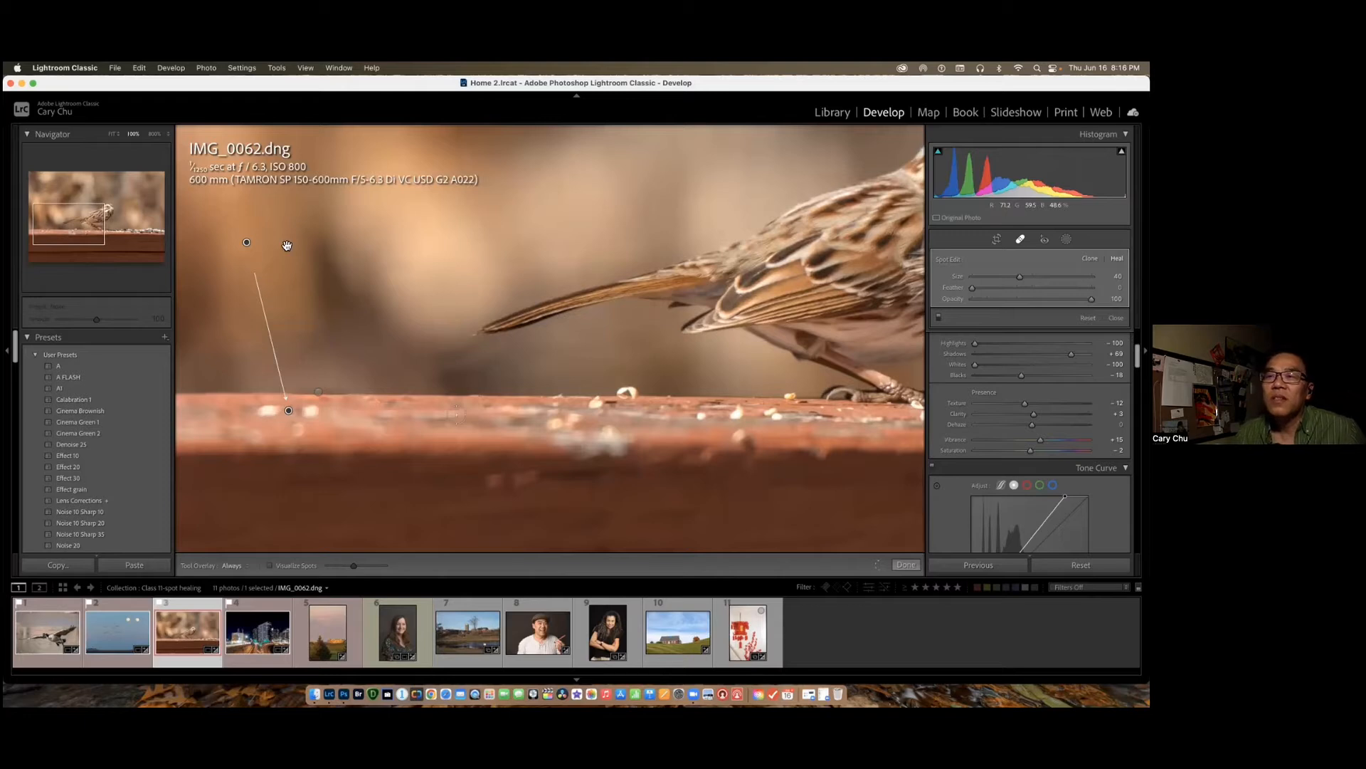
{"action": "mouse_move", "coordinate": [249, 243]}
{"action": "left_mouse_down"}
{"action": "mouse_move", "coordinate": [409, 421]}
{"action": "mouse_move", "coordinate": [389, 411]}
{"action": "left_mouse_up"}
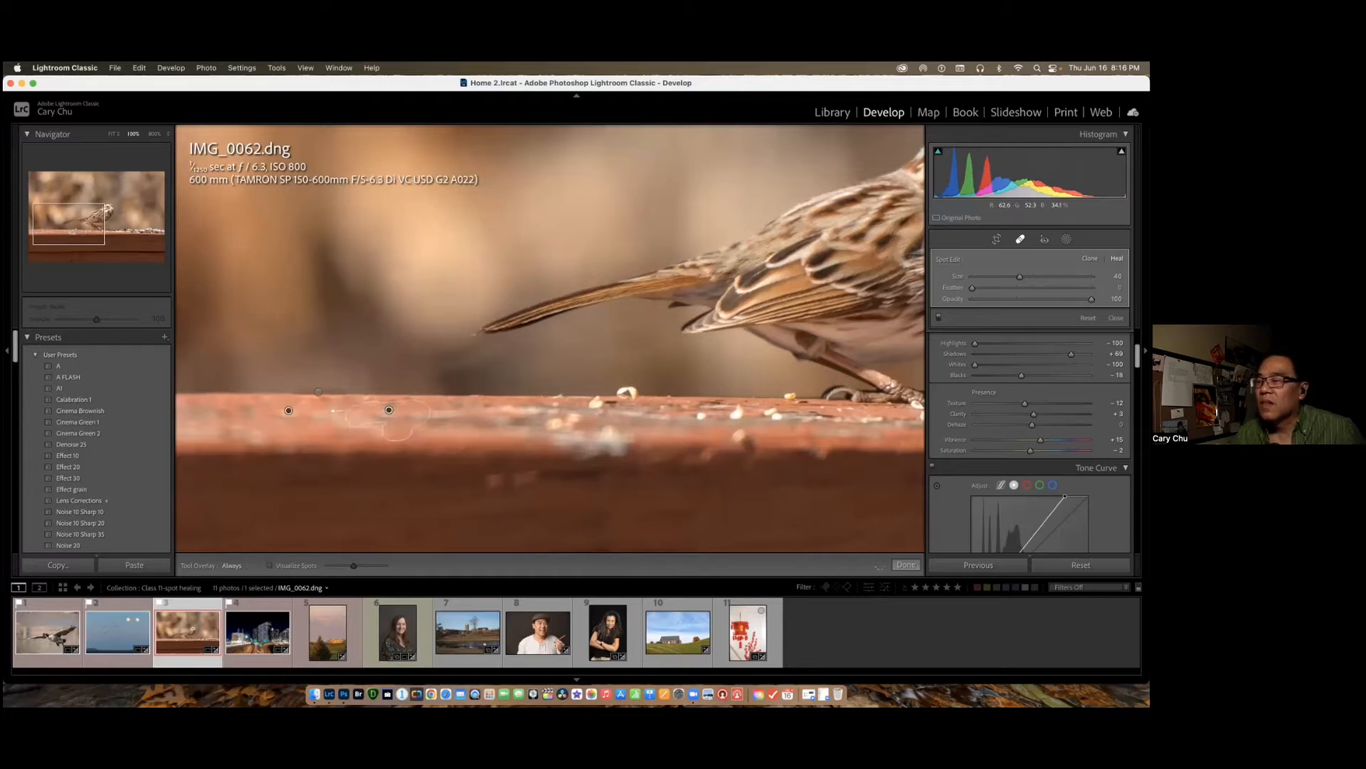
{"action": "left_click", "coordinate": [904, 565]}
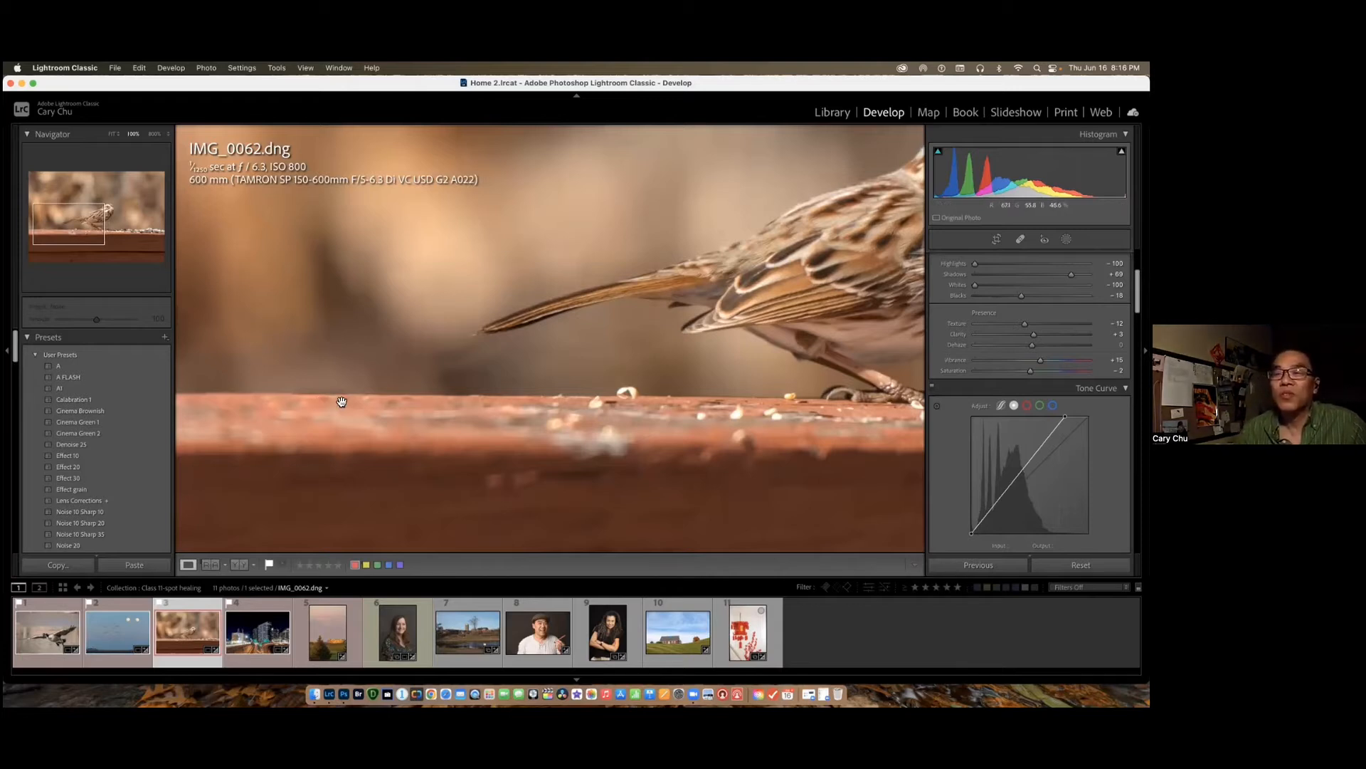
Step: Open the CM4_0004-Edit.jpg sunset photo, examine its sky for small dust spots at several magnifications, and return to the full view
{"action": "left_click", "coordinate": [251, 639]}
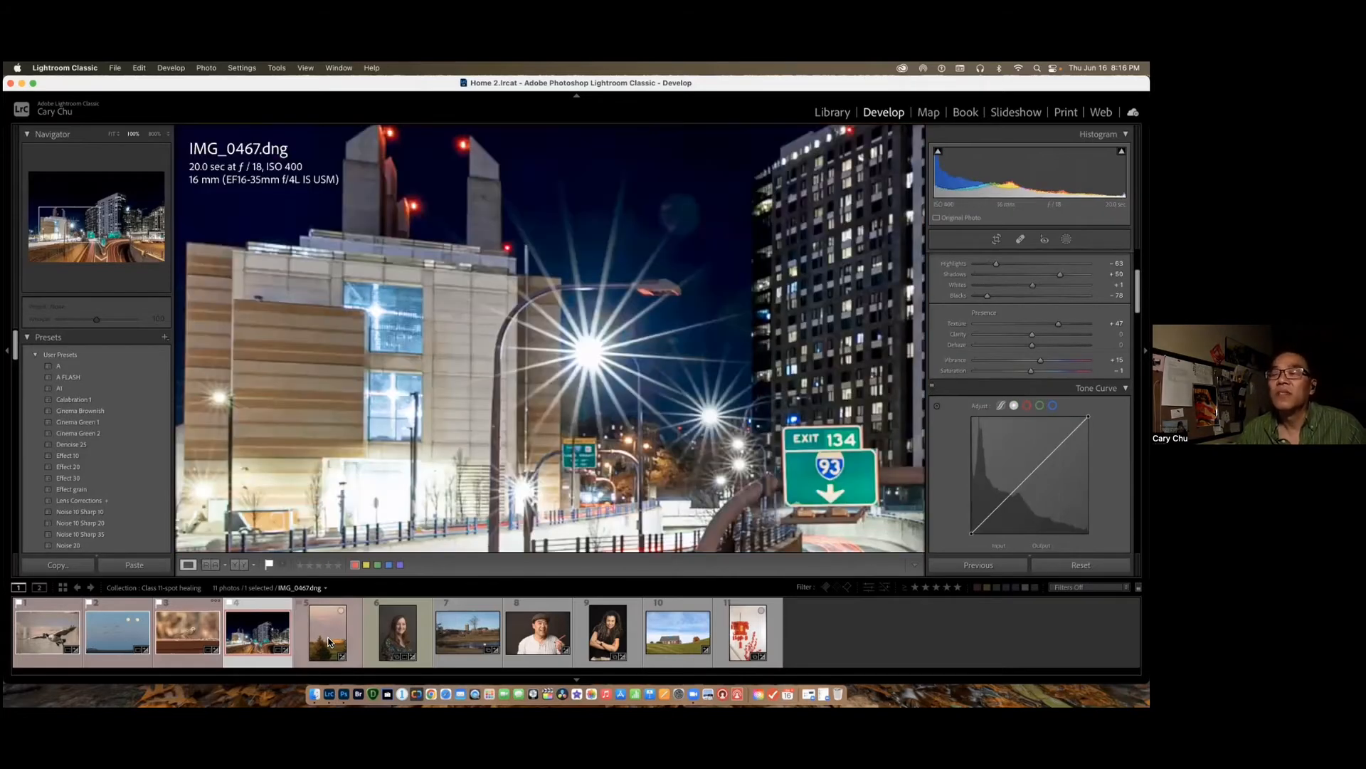
{"action": "left_click", "coordinate": [329, 642]}
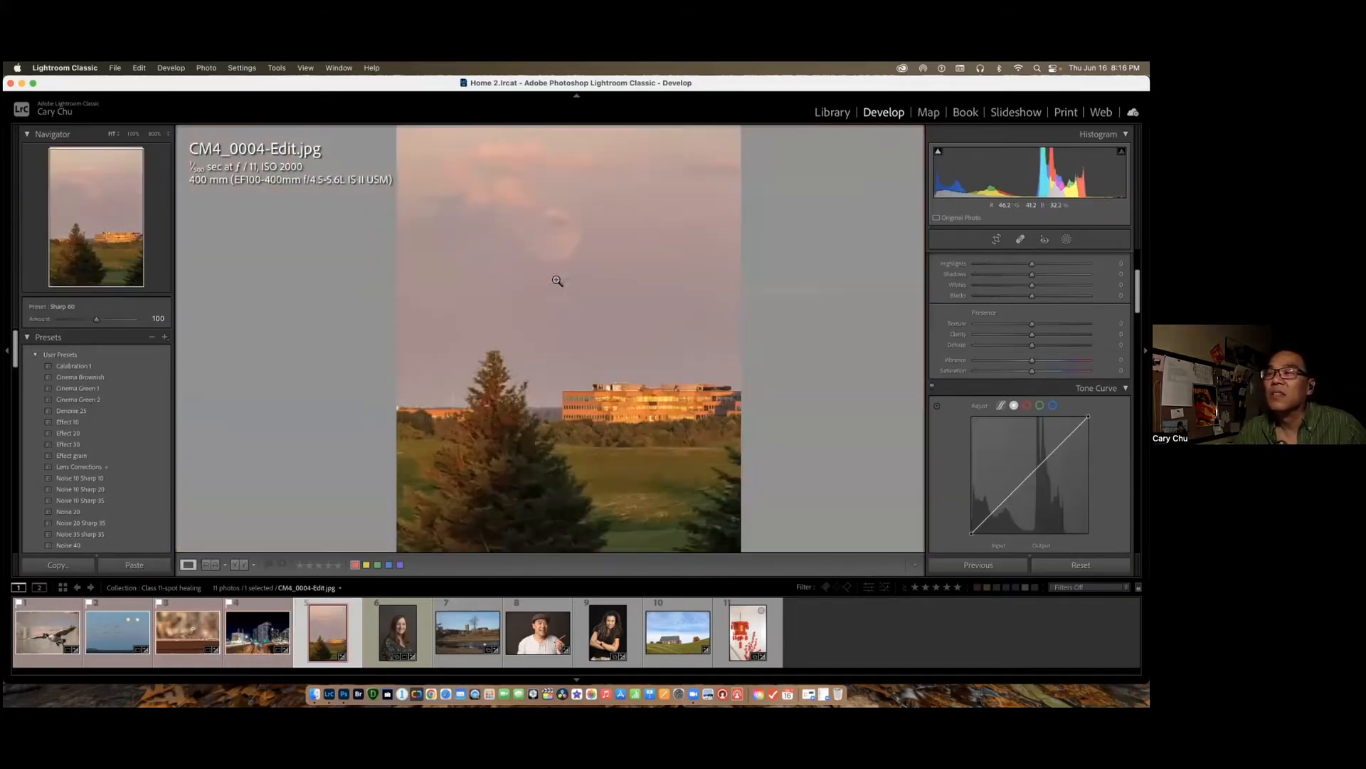
{"action": "left_click", "coordinate": [444, 265]}
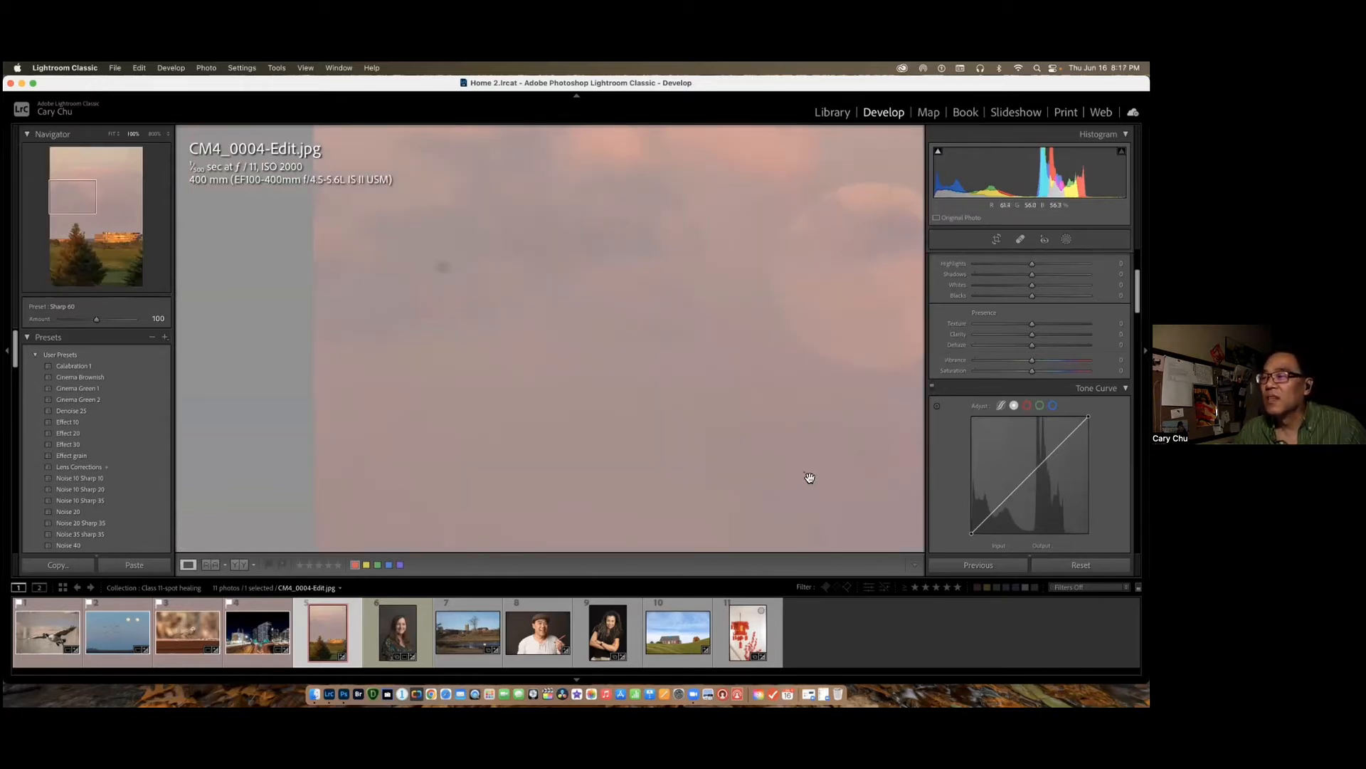
{"action": "left_click_drag", "start_coordinate": [811, 476], "coordinate": [626, 392]}
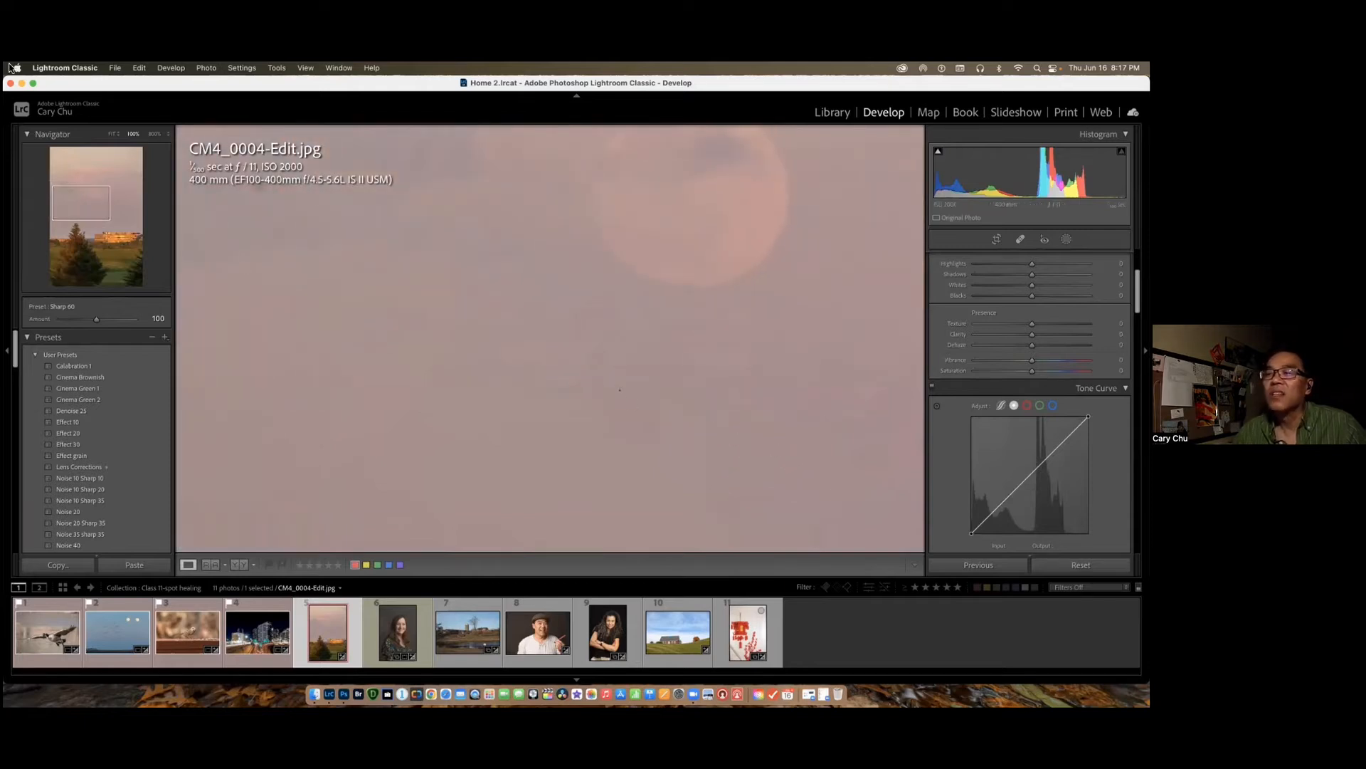
{"action": "left_click", "coordinate": [156, 134]}
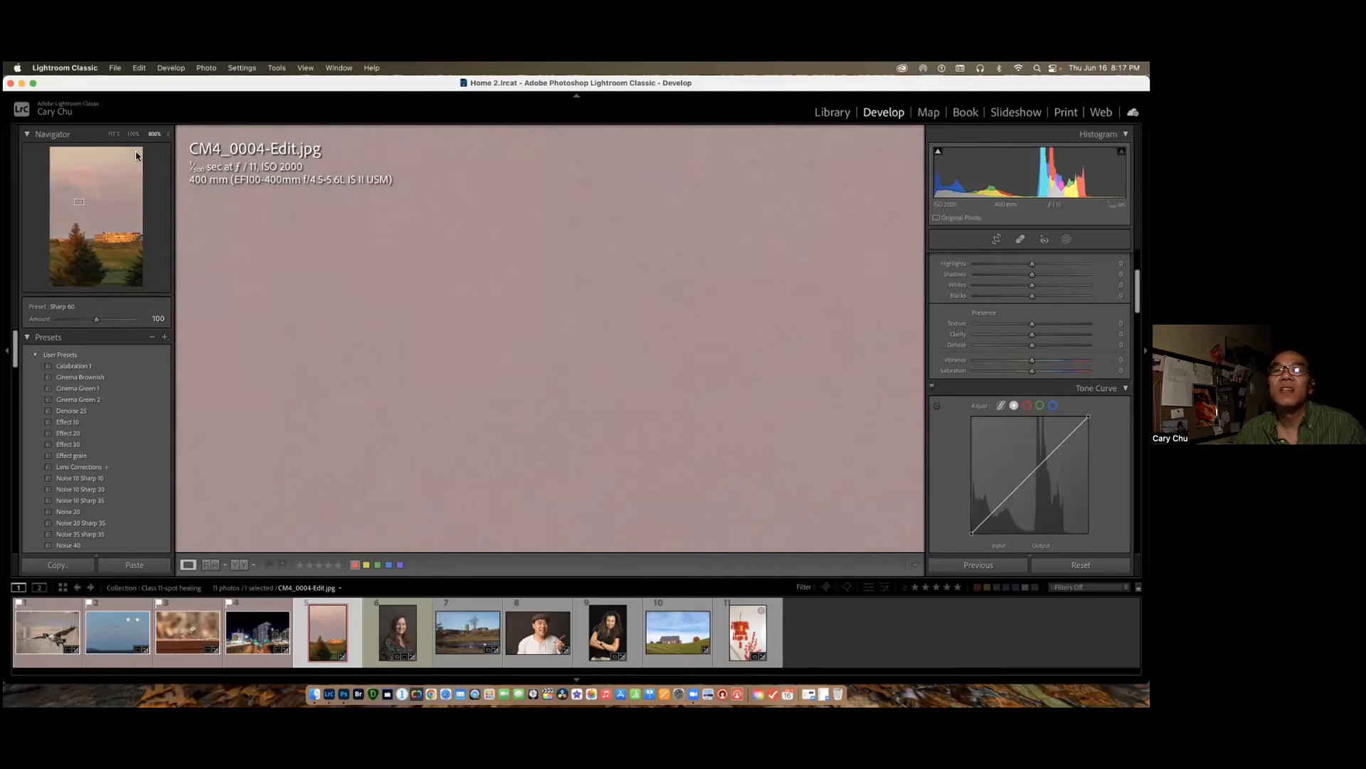
{"action": "left_click", "coordinate": [168, 134]}
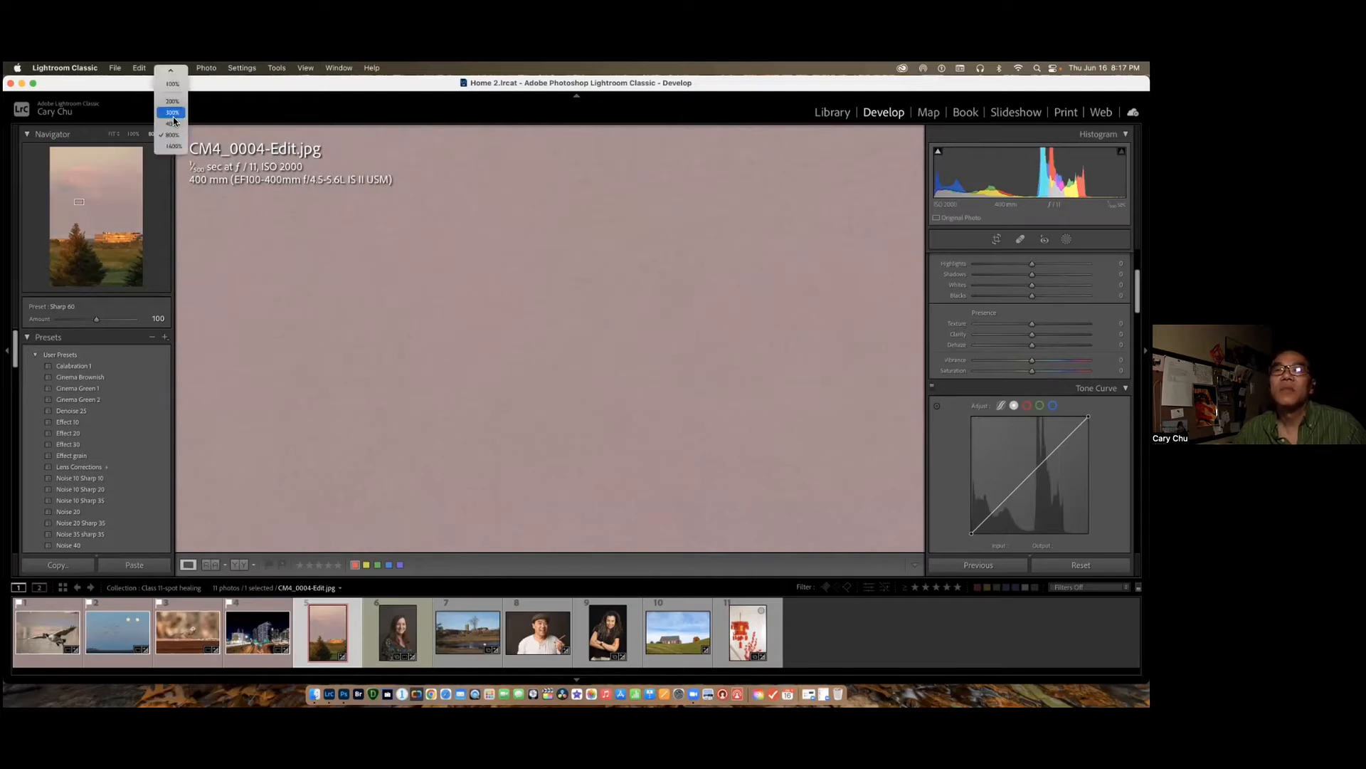
{"action": "left_click", "coordinate": [173, 120]}
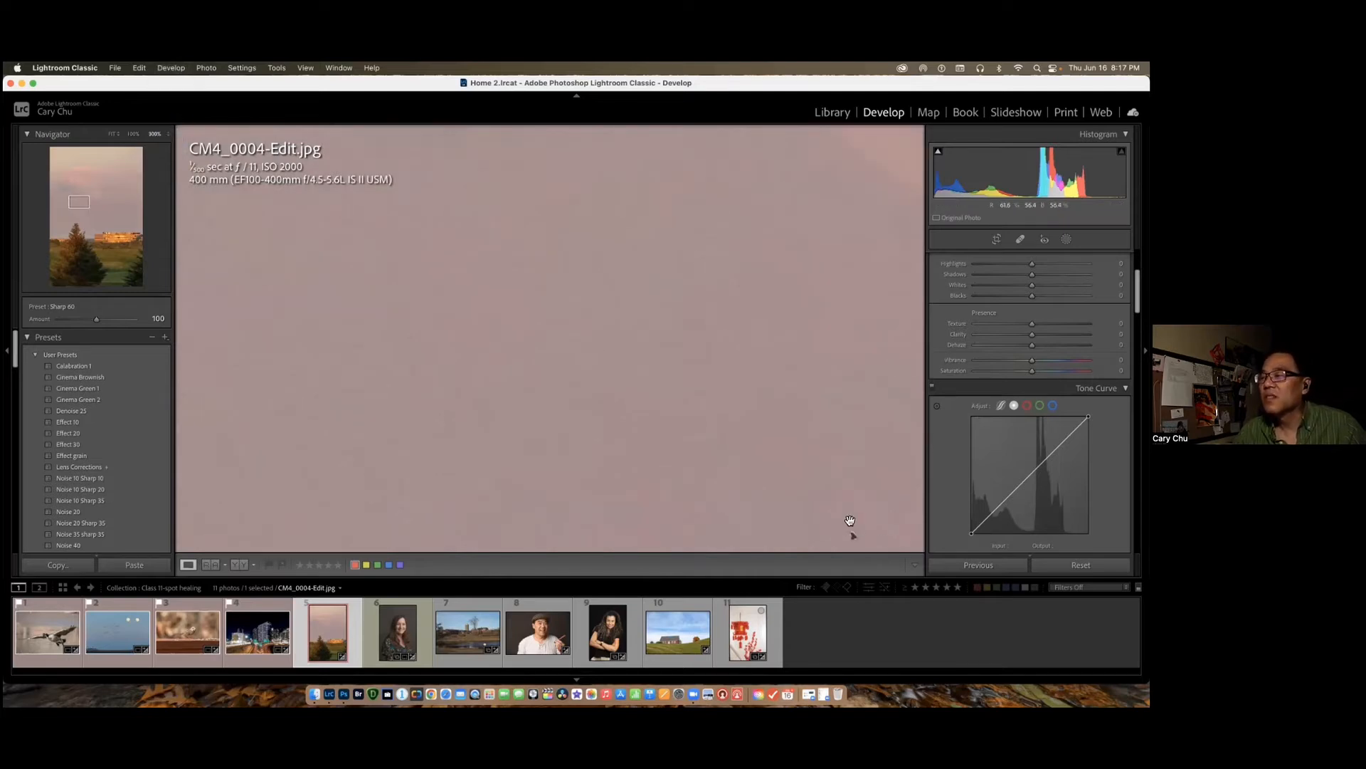
{"action": "left_click_drag", "start_coordinate": [848, 525], "coordinate": [694, 398]}
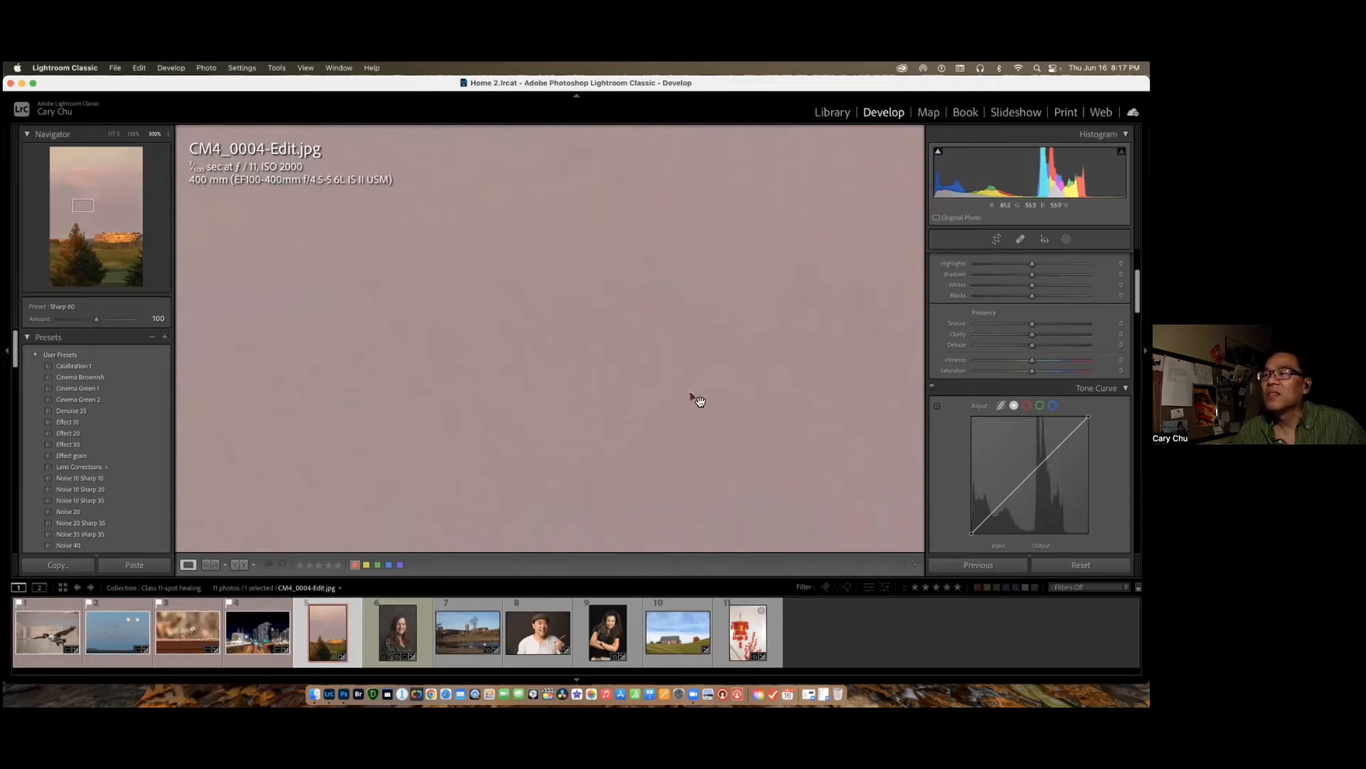
{"action": "left_click", "coordinate": [130, 134]}
{"action": "left_click", "coordinate": [130, 134]}
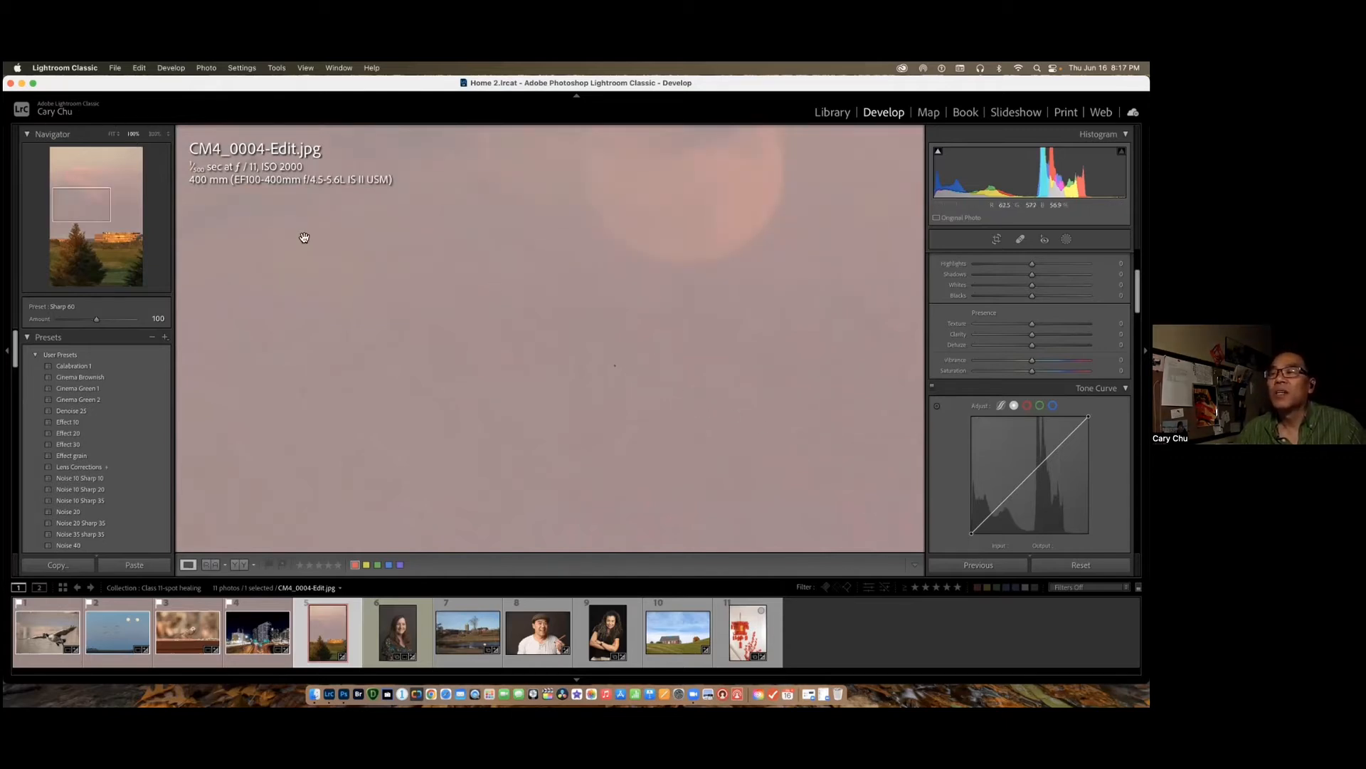
{"action": "left_click", "coordinate": [113, 133]}
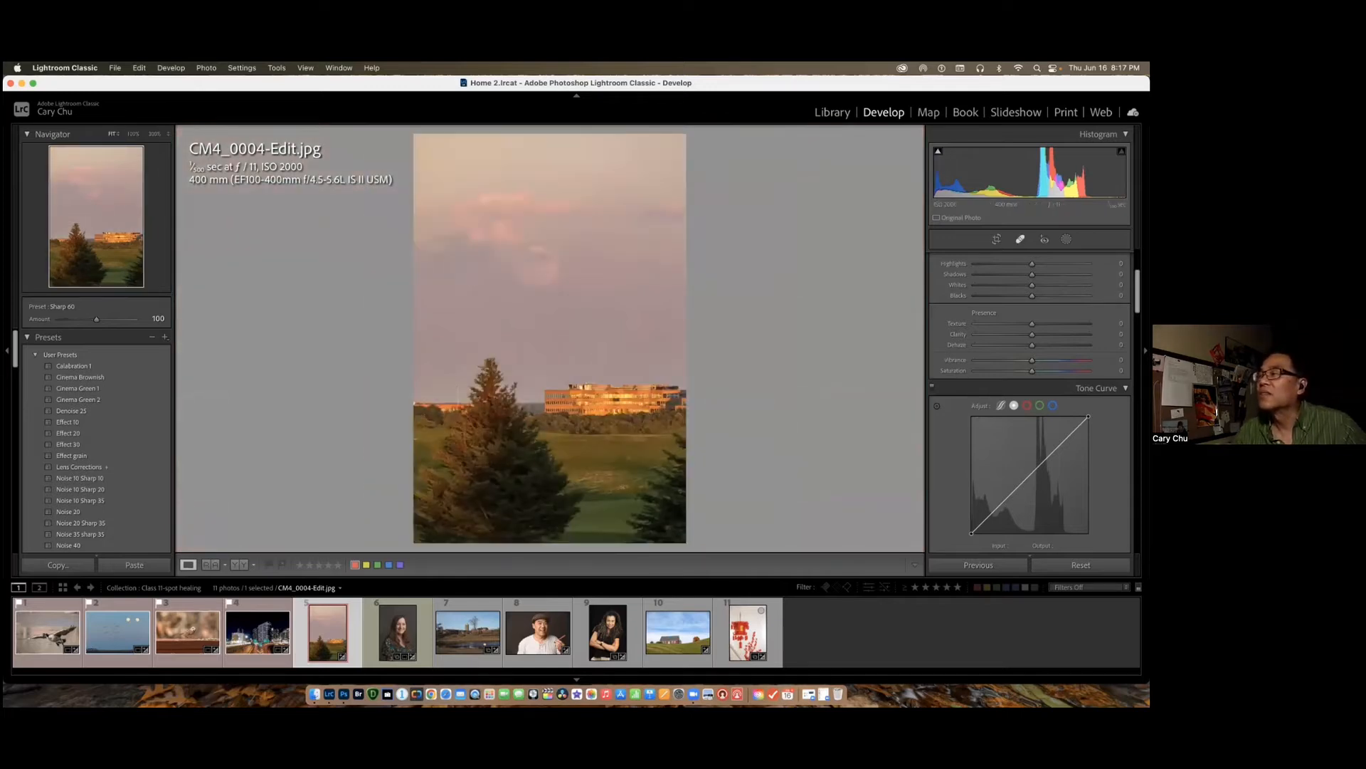
Step: Heal the dust spot near the sky's left edge with Spot Removal, and turn on Visualize Spots at its highest sensitivity
{"action": "left_click", "coordinate": [1020, 240]}
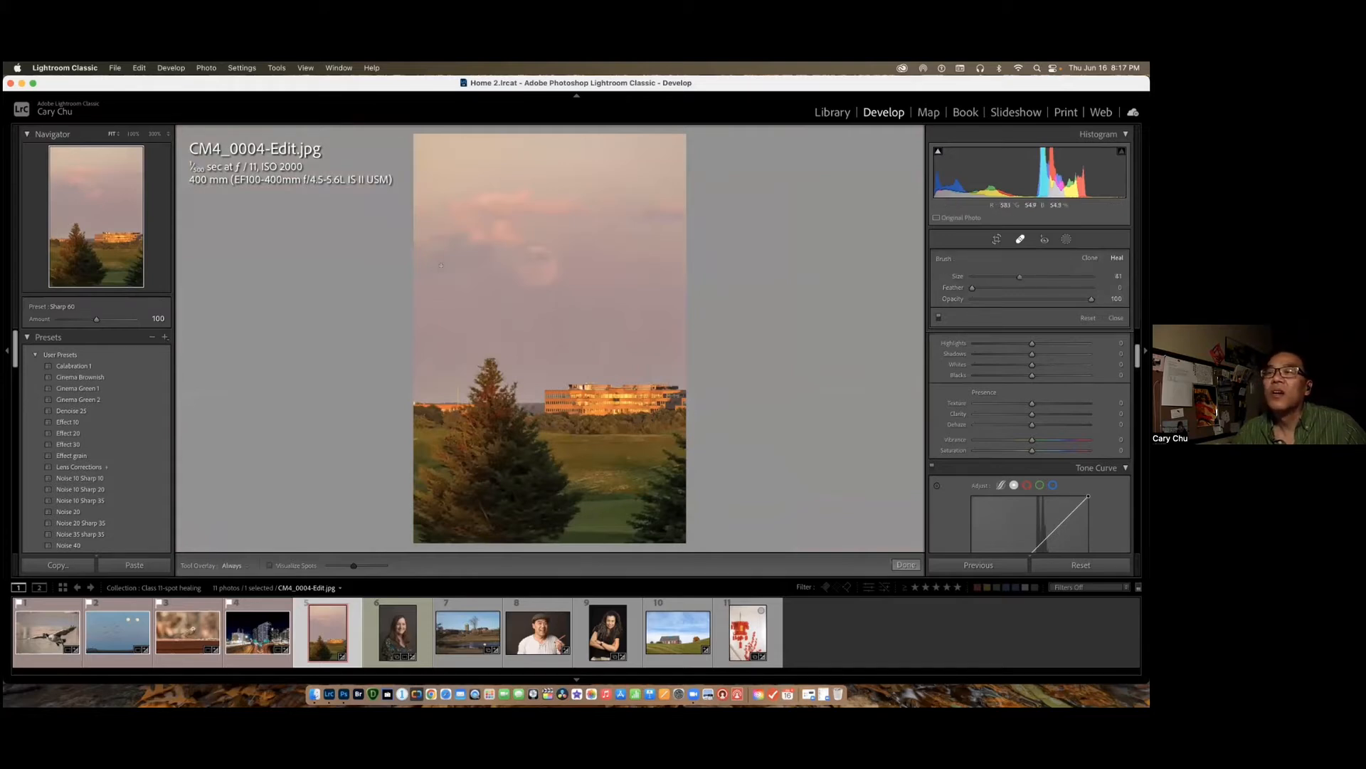
{"action": "left_click", "coordinate": [440, 265]}
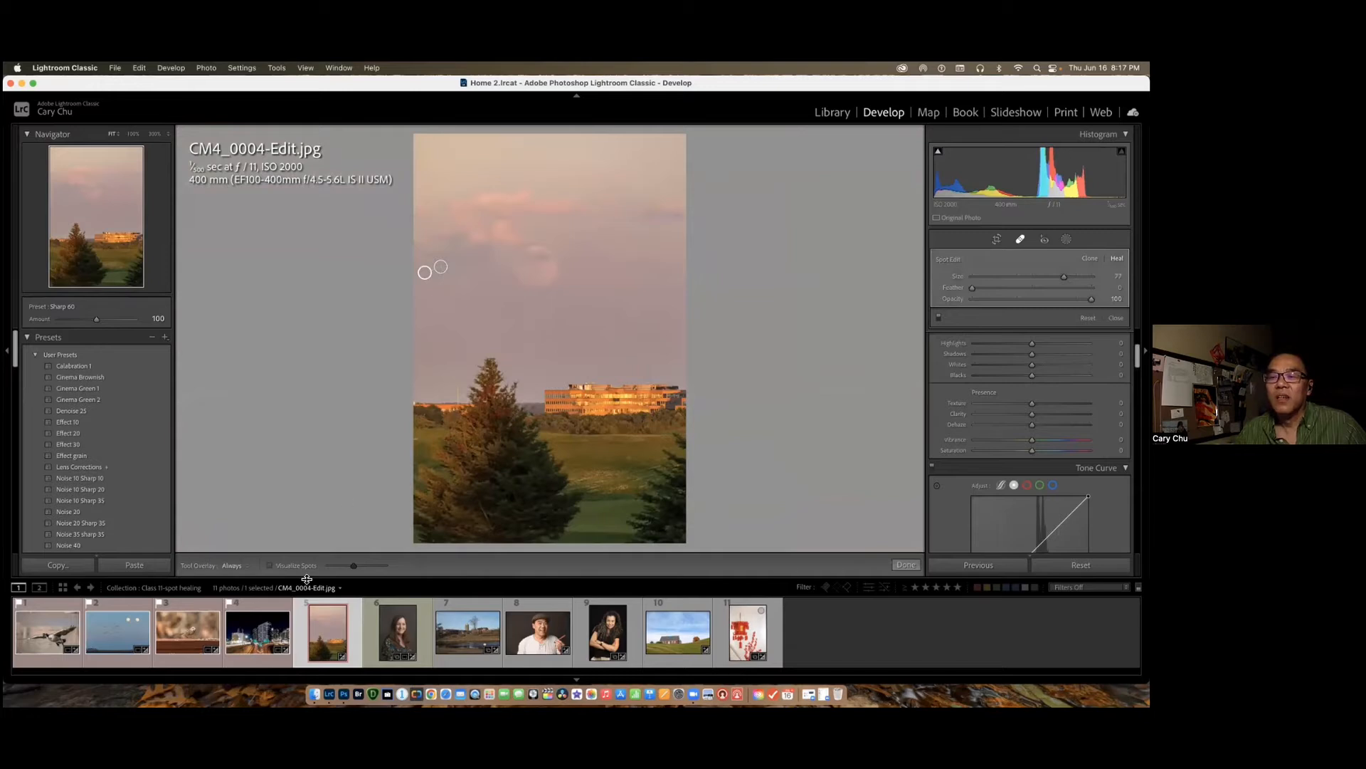
{"action": "left_click", "coordinate": [269, 567]}
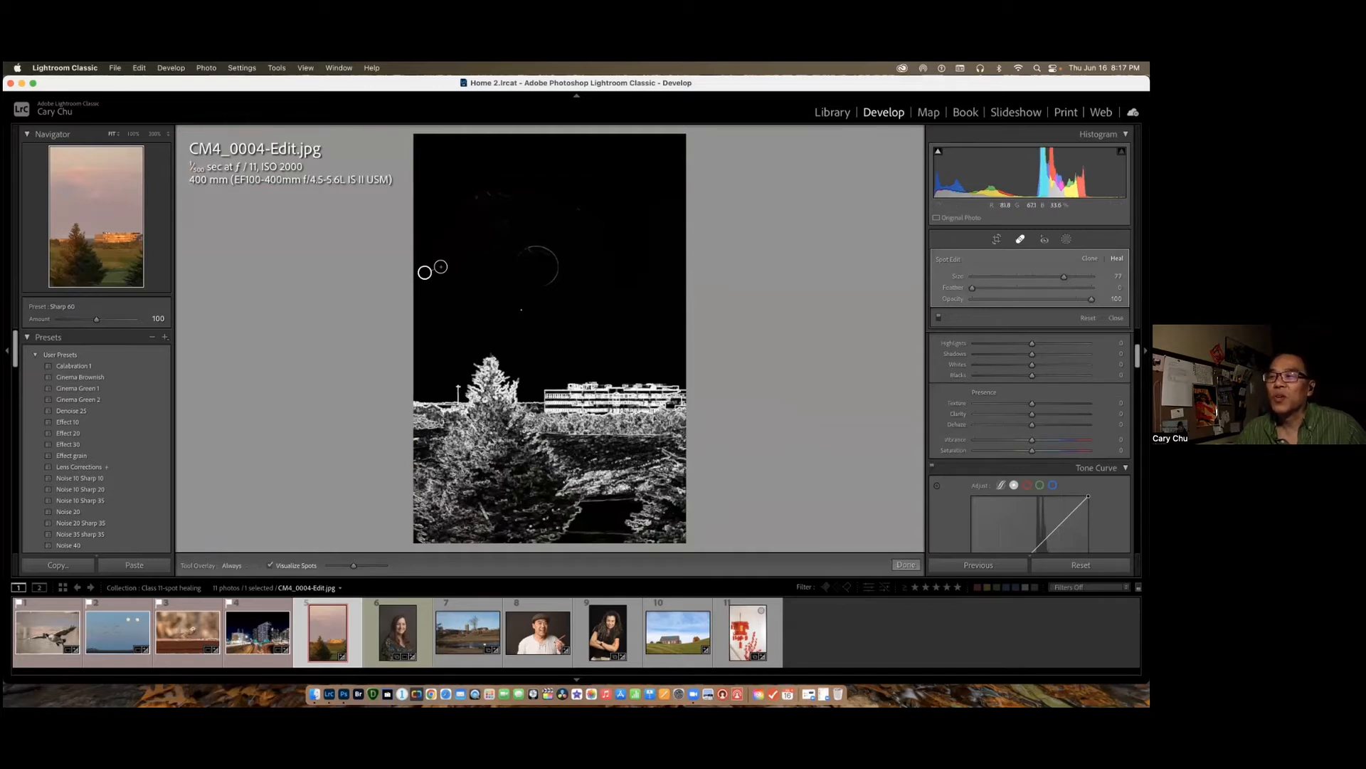
{"action": "left_click_drag", "start_coordinate": [354, 565], "coordinate": [387, 568]}
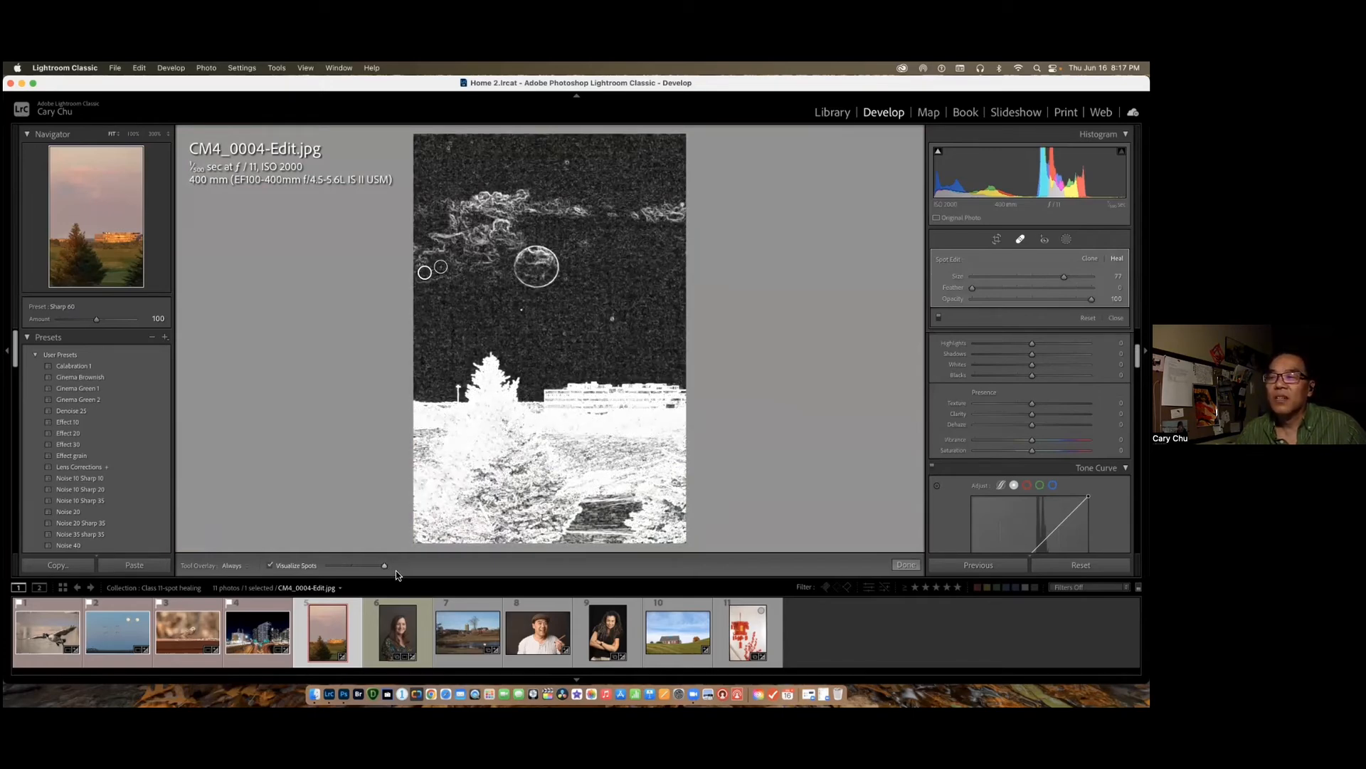
Step: Heal the remaining dust spots below the moon and along the upper sky with the size 77 brush
{"action": "left_click", "coordinate": [611, 318]}
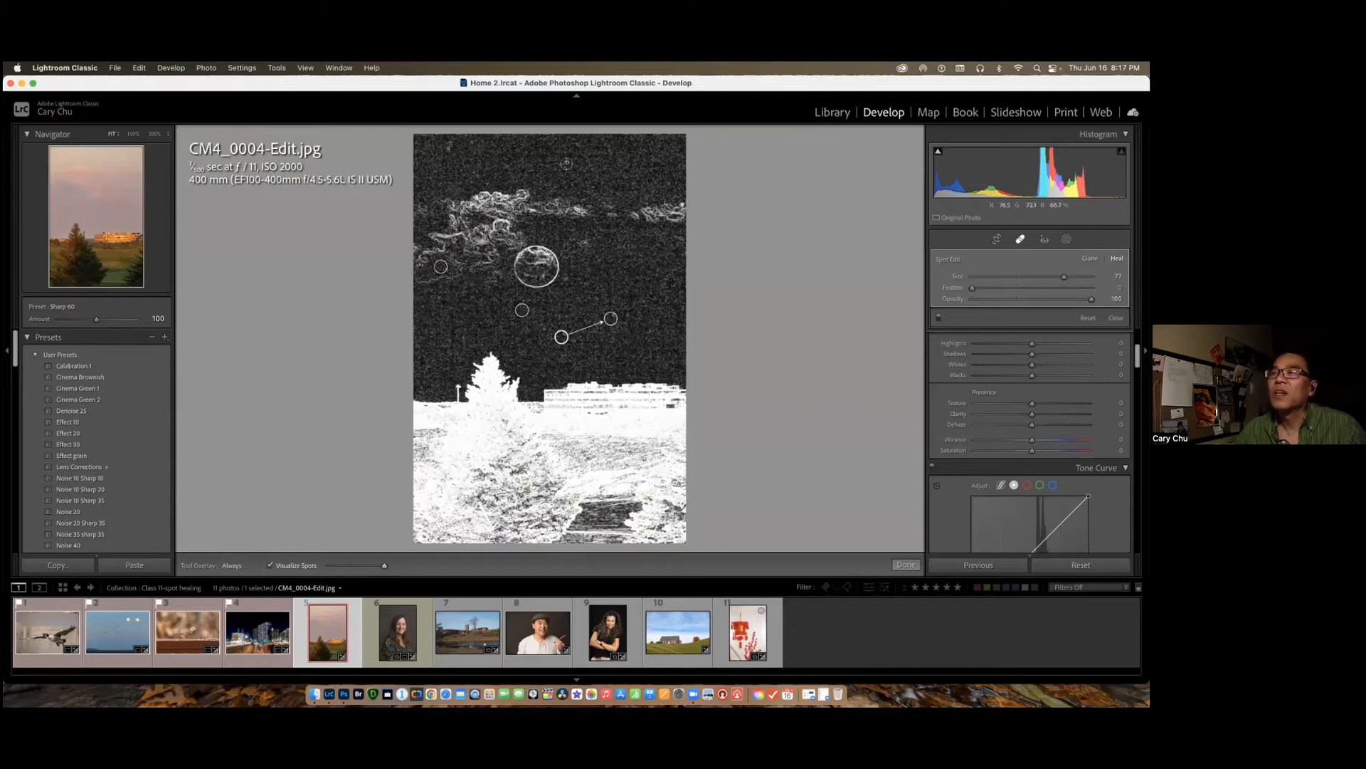
{"action": "left_click", "coordinate": [568, 161]}
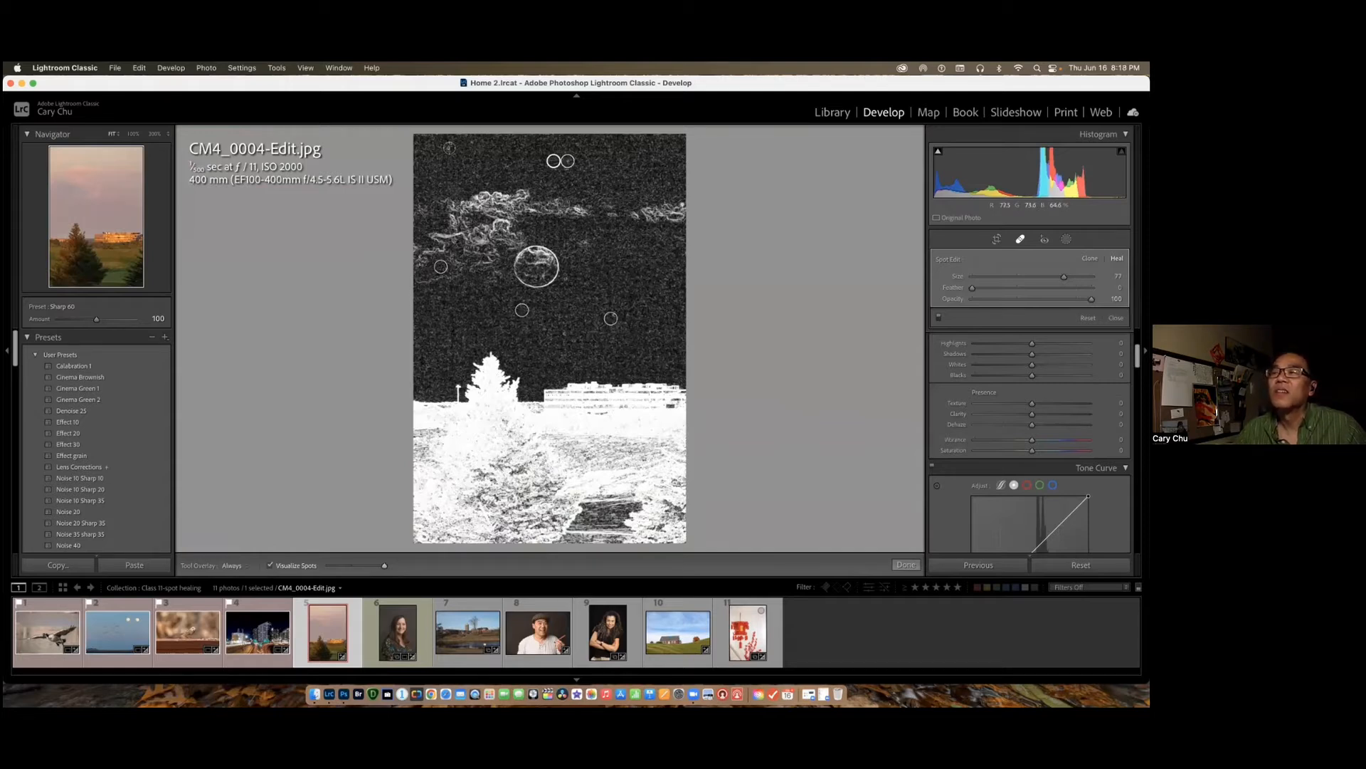
{"action": "left_click", "coordinate": [449, 147]}
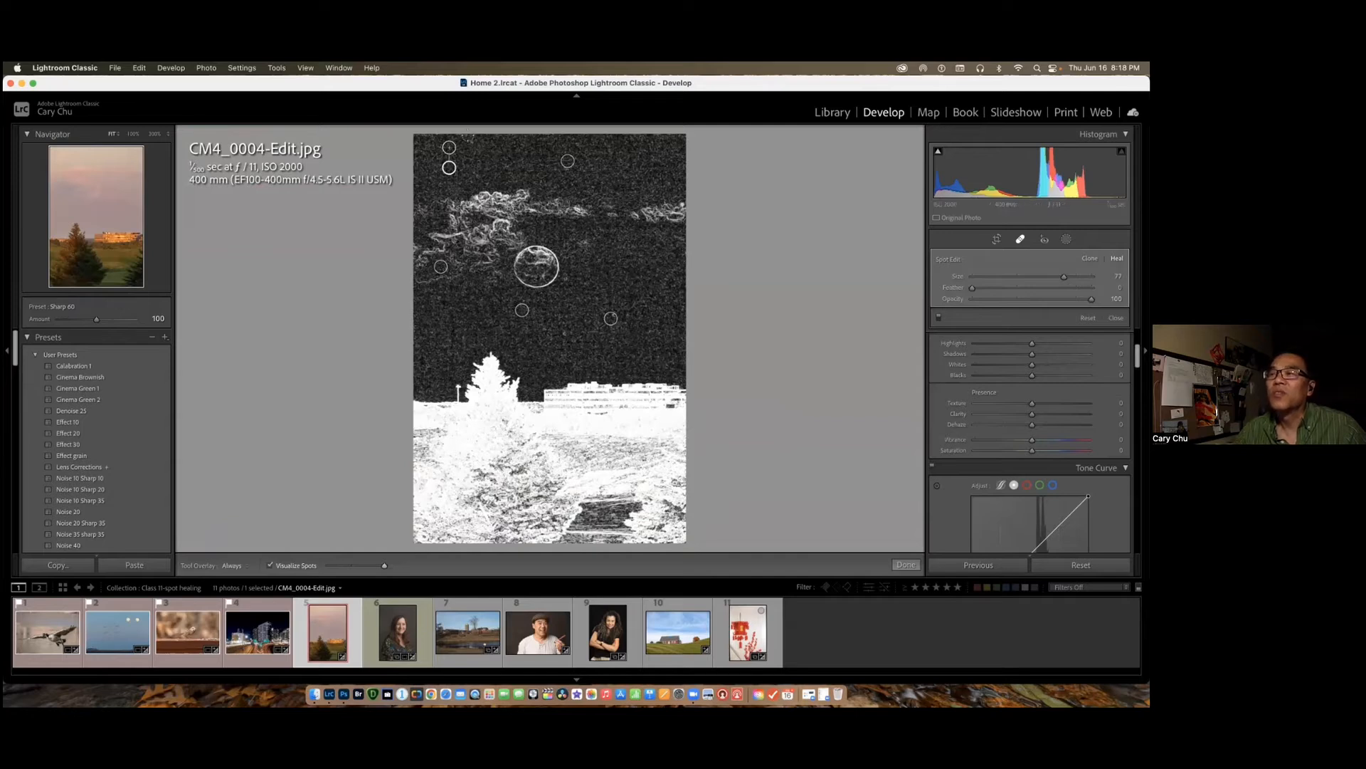
{"action": "left_click", "coordinate": [473, 142]}
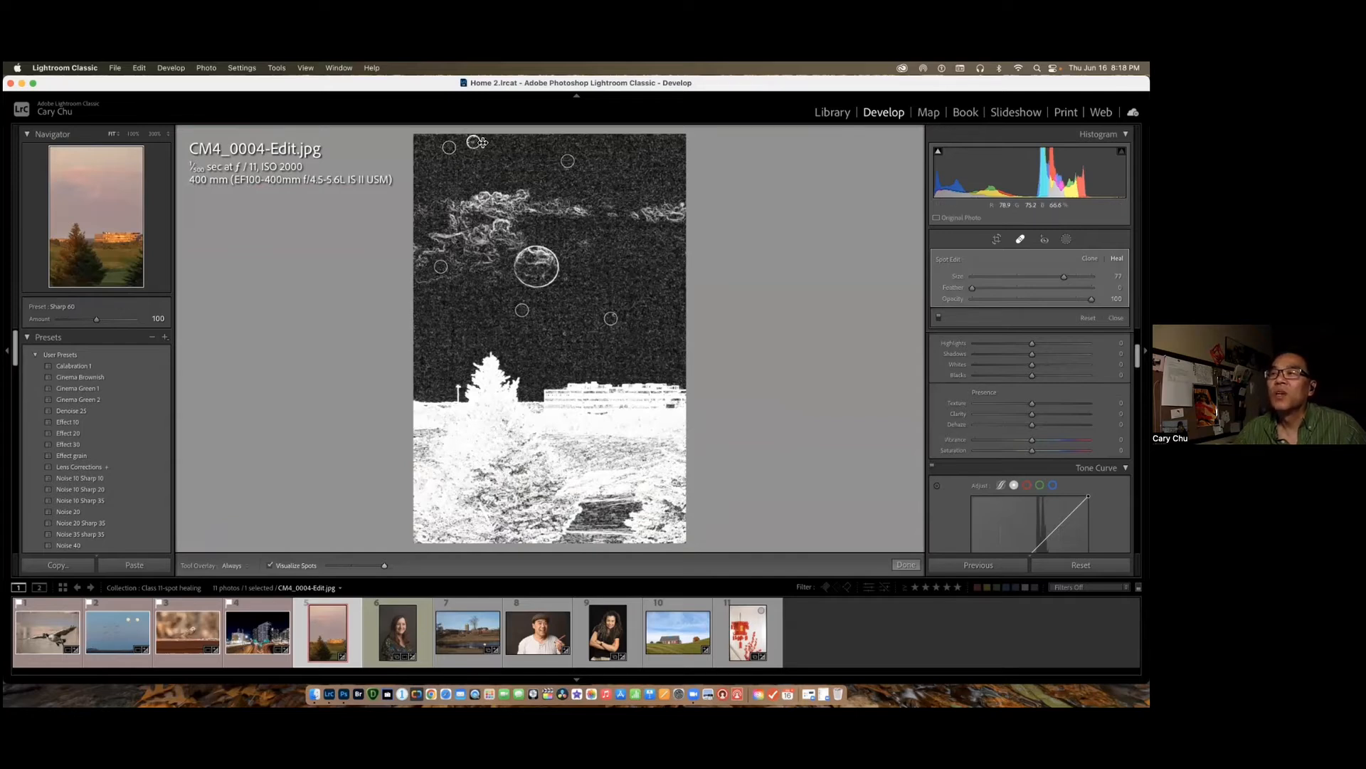
Step: Compare the normal photo with the Visualize Spots view at lower and higher sensitivity
{"action": "left_click", "coordinate": [270, 566]}
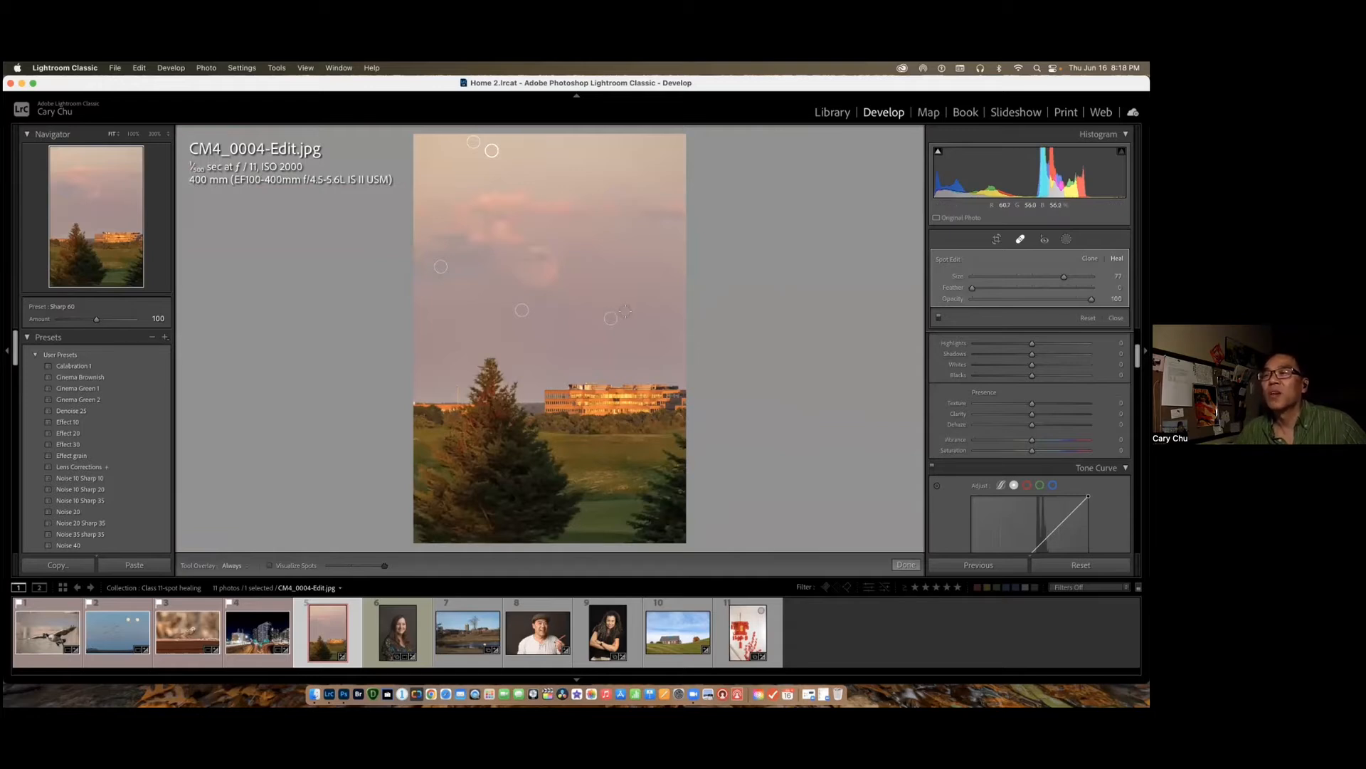
{"action": "left_click", "coordinate": [269, 566]}
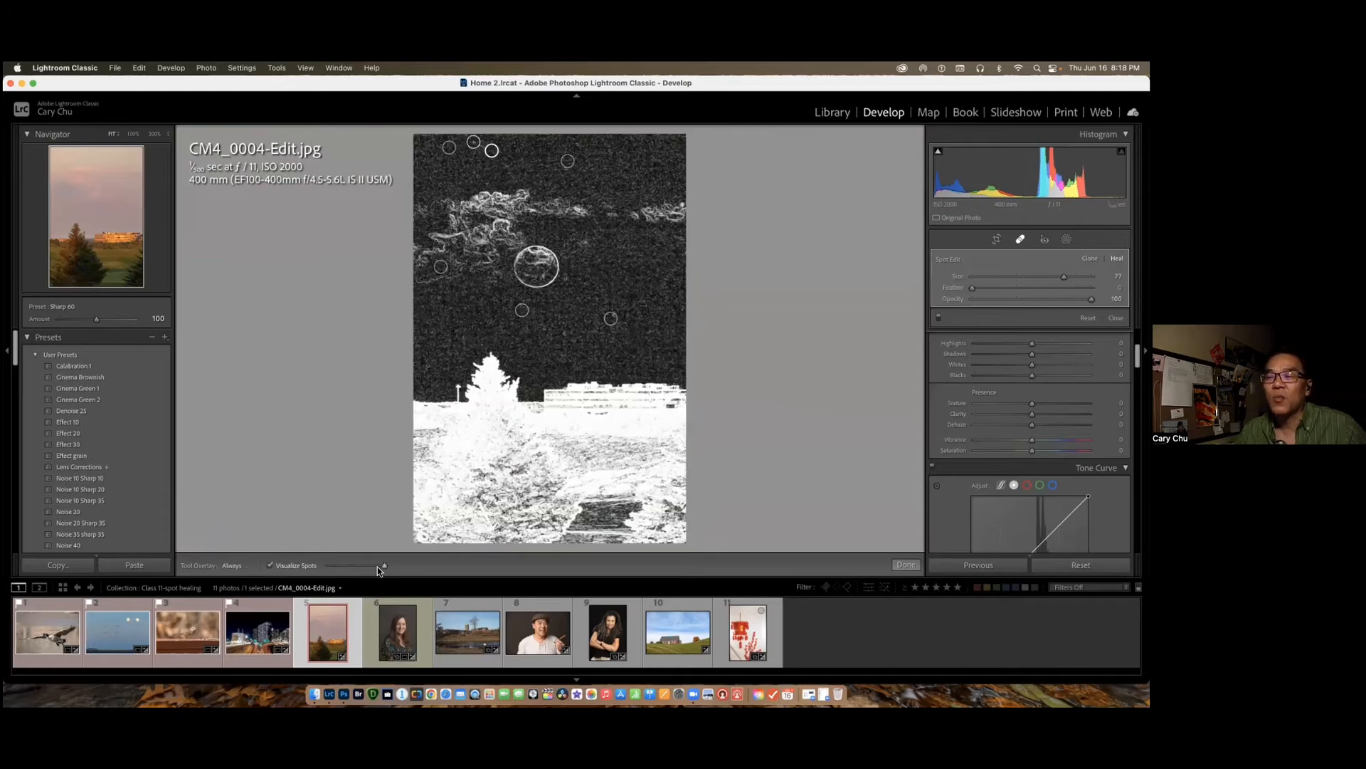
{"action": "left_click_drag", "start_coordinate": [385, 565], "coordinate": [369, 566]}
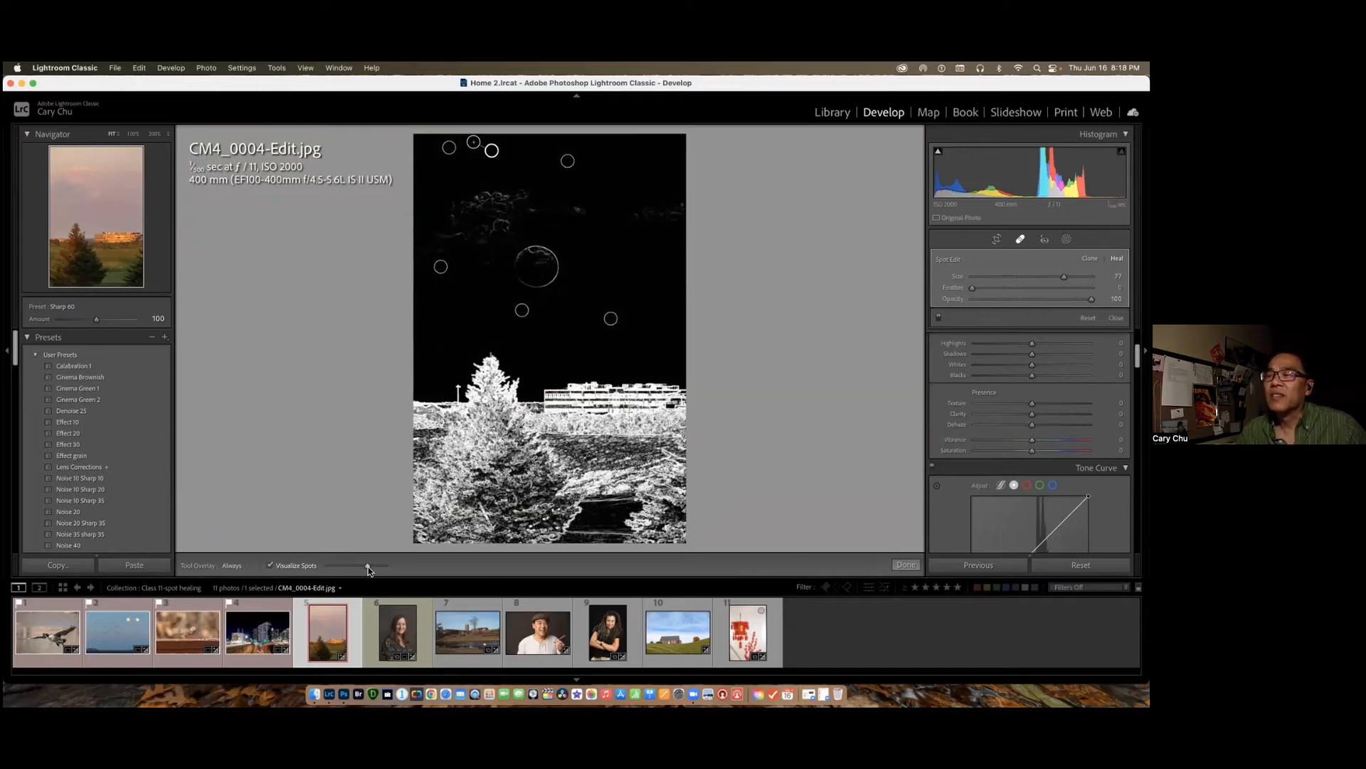
{"action": "left_click_drag", "start_coordinate": [368, 566], "coordinate": [403, 568]}
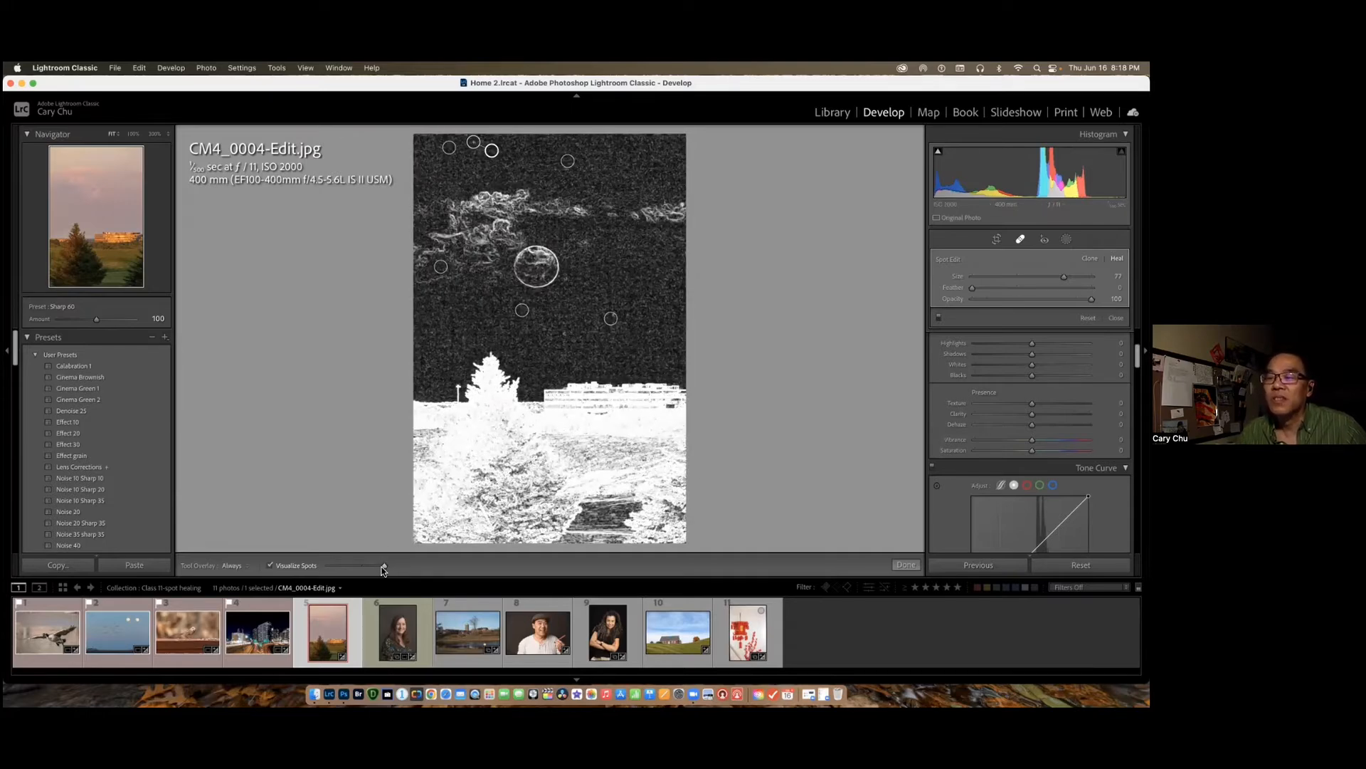
{"action": "left_click_drag", "start_coordinate": [384, 566], "coordinate": [371, 567]}
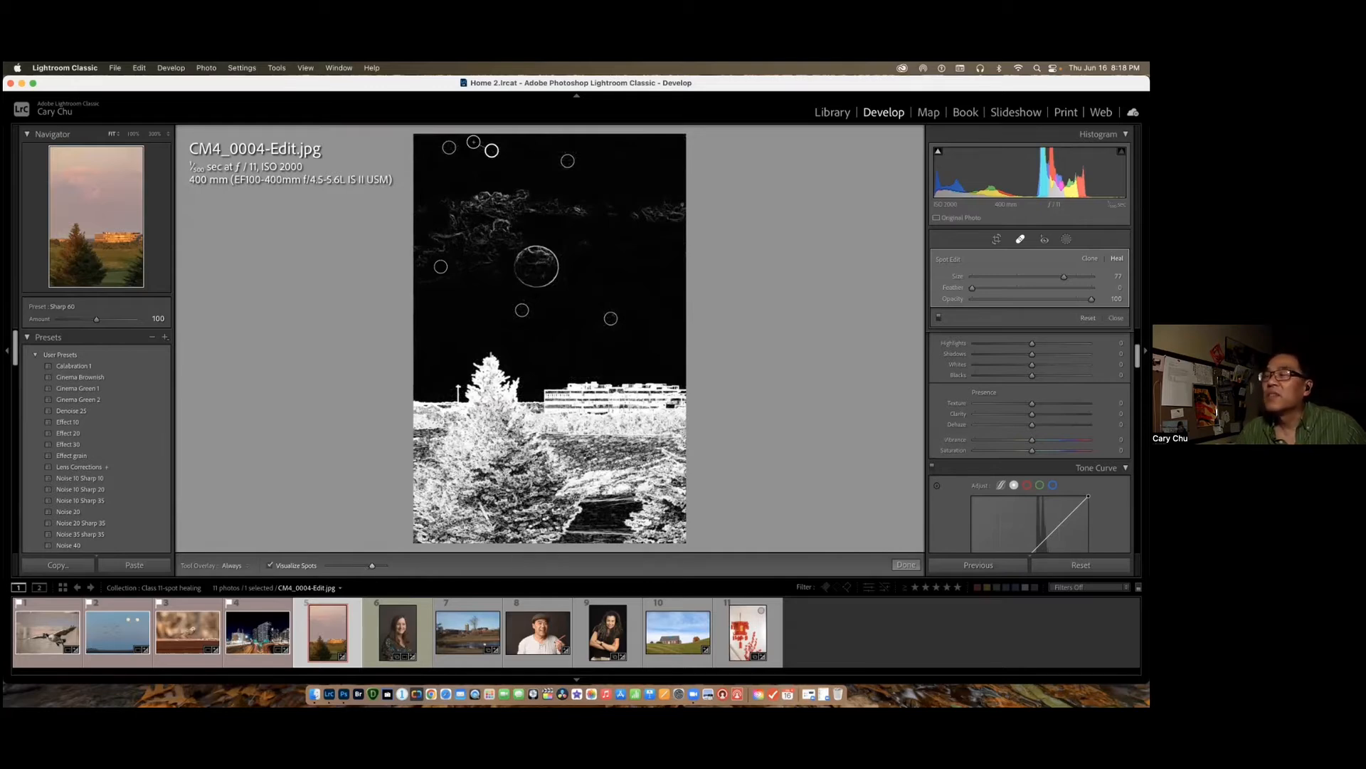
Step: Reset all spot edits on the sunset photo and adjust the Visualize Spots sensitivity to slightly below maximum
{"action": "left_click", "coordinate": [1088, 318]}
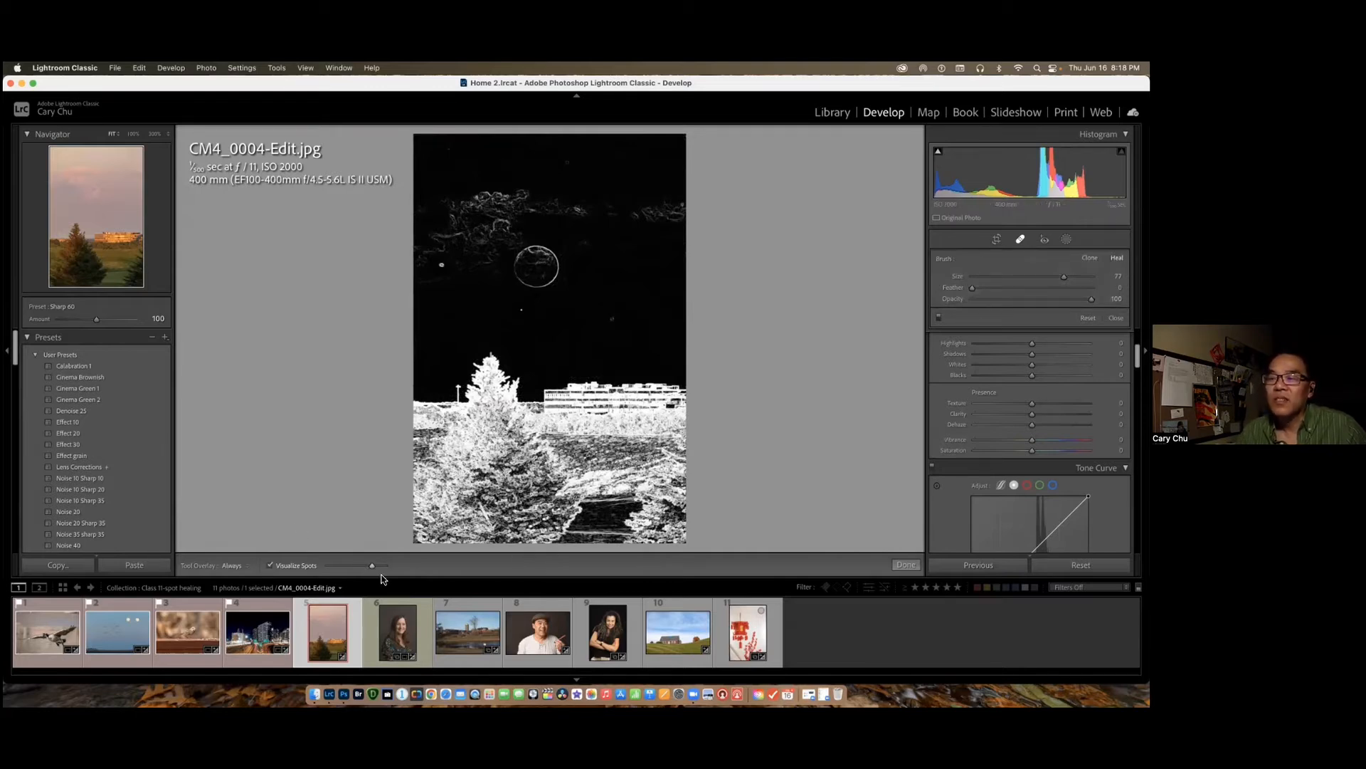
{"action": "left_click_drag", "start_coordinate": [372, 569], "coordinate": [383, 569]}
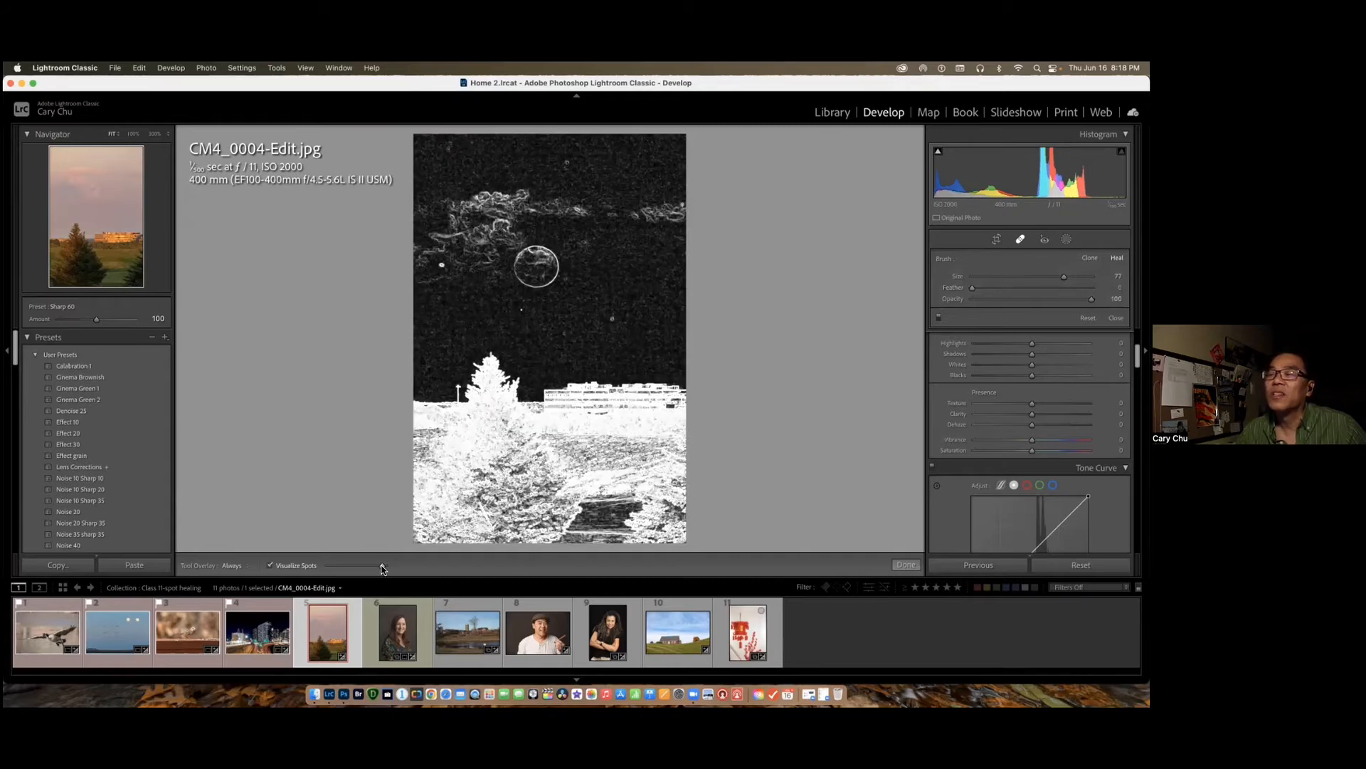
{"action": "mouse_move", "coordinate": [383, 568]}
{"action": "left_mouse_down"}
{"action": "mouse_move", "coordinate": [363, 568]}
{"action": "mouse_move", "coordinate": [375, 566]}
{"action": "left_mouse_up"}
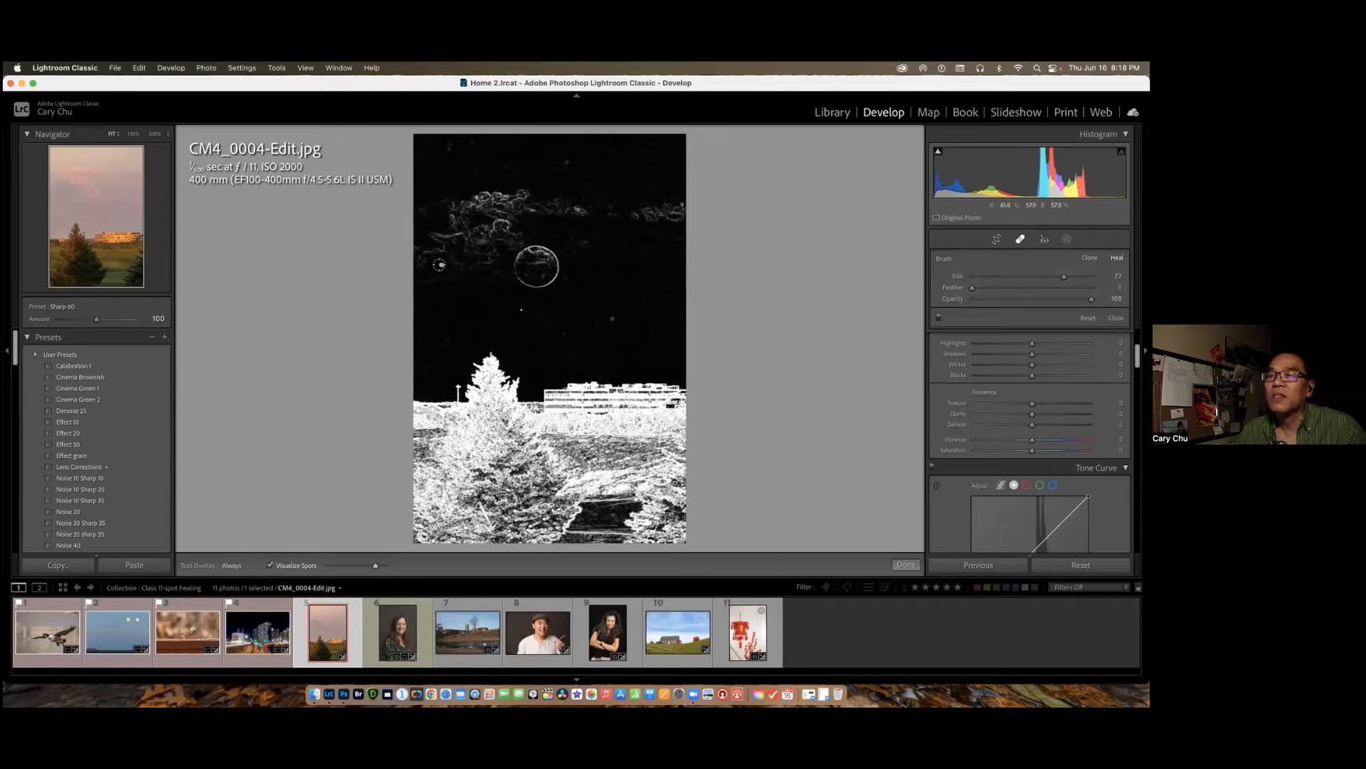
Step: Heal the dust spots across the sky with the size 77 brush, turn off Visualize Spots, and close Spot Removal
{"action": "left_click", "coordinate": [429, 274]}
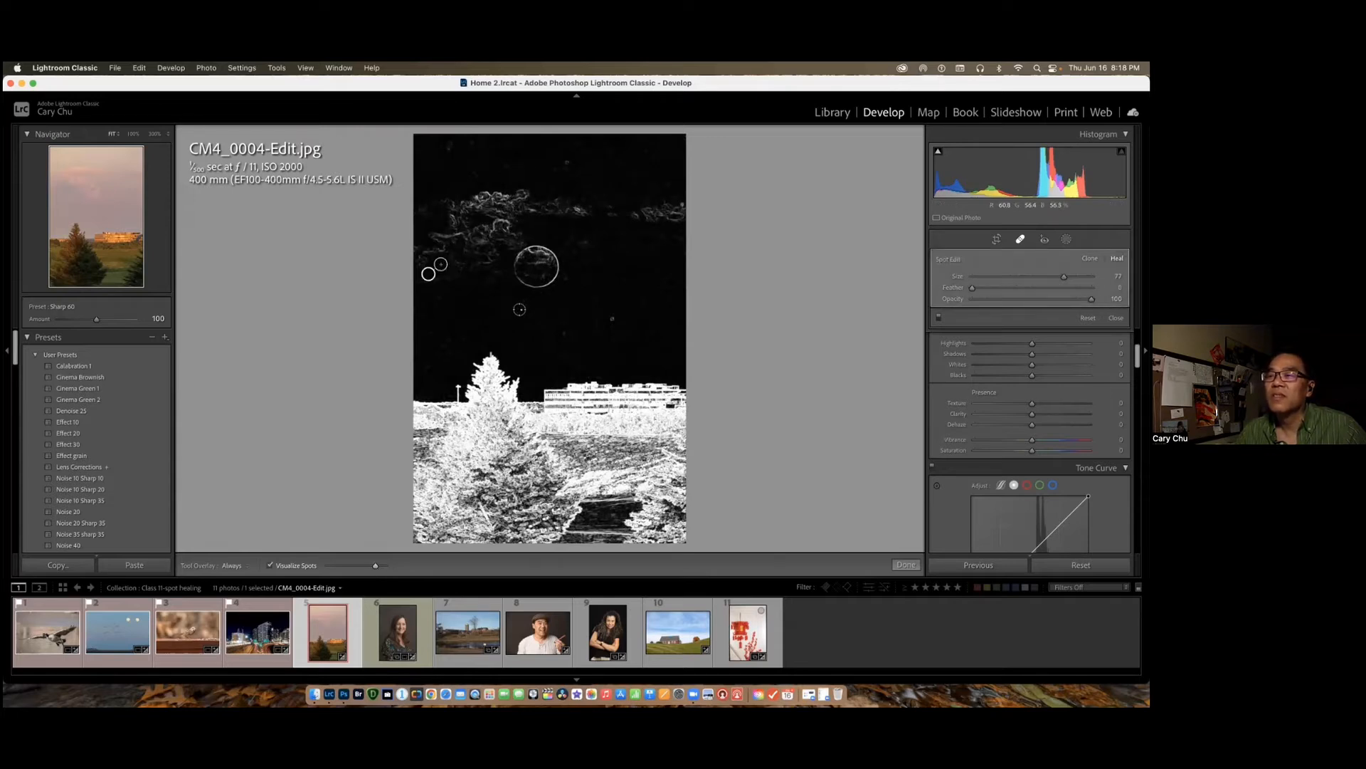
{"action": "left_click", "coordinate": [519, 309]}
{"action": "left_click", "coordinate": [627, 314]}
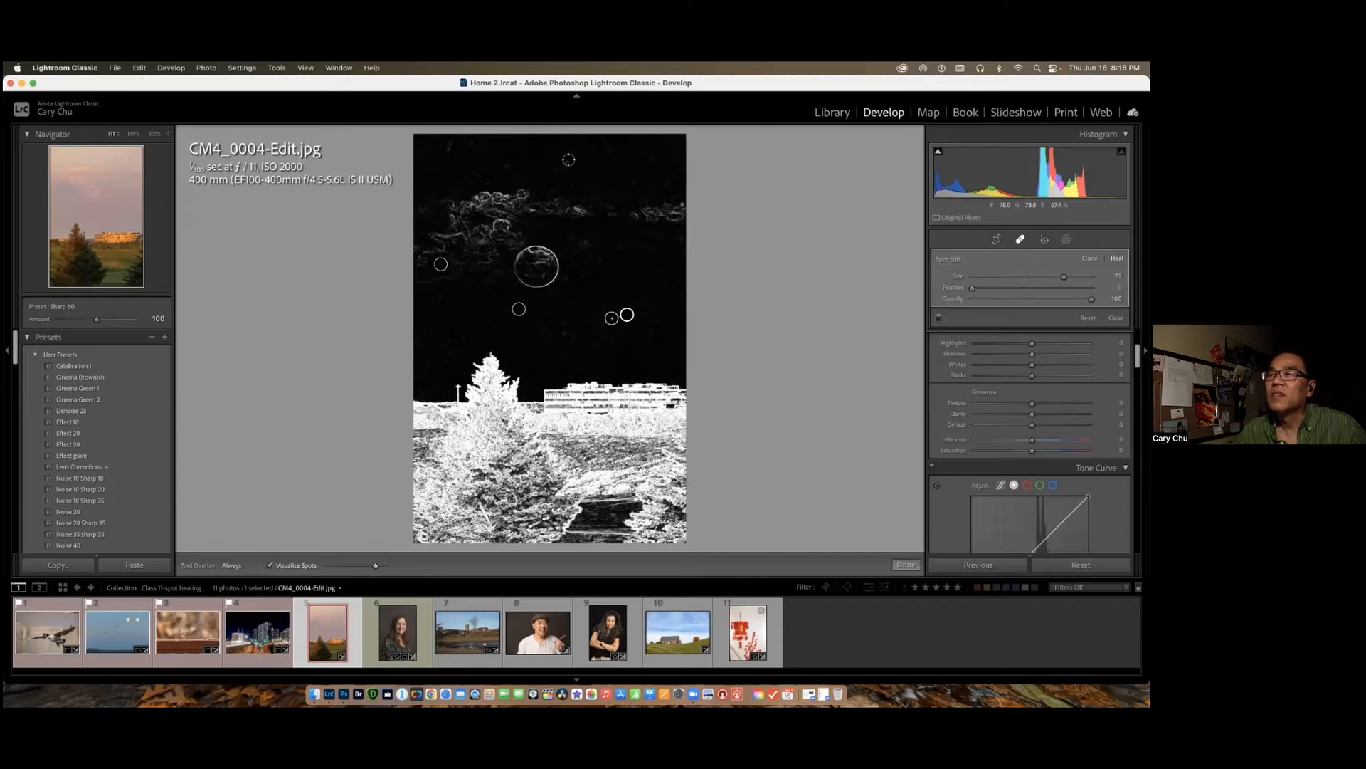
{"action": "left_click", "coordinate": [568, 160]}
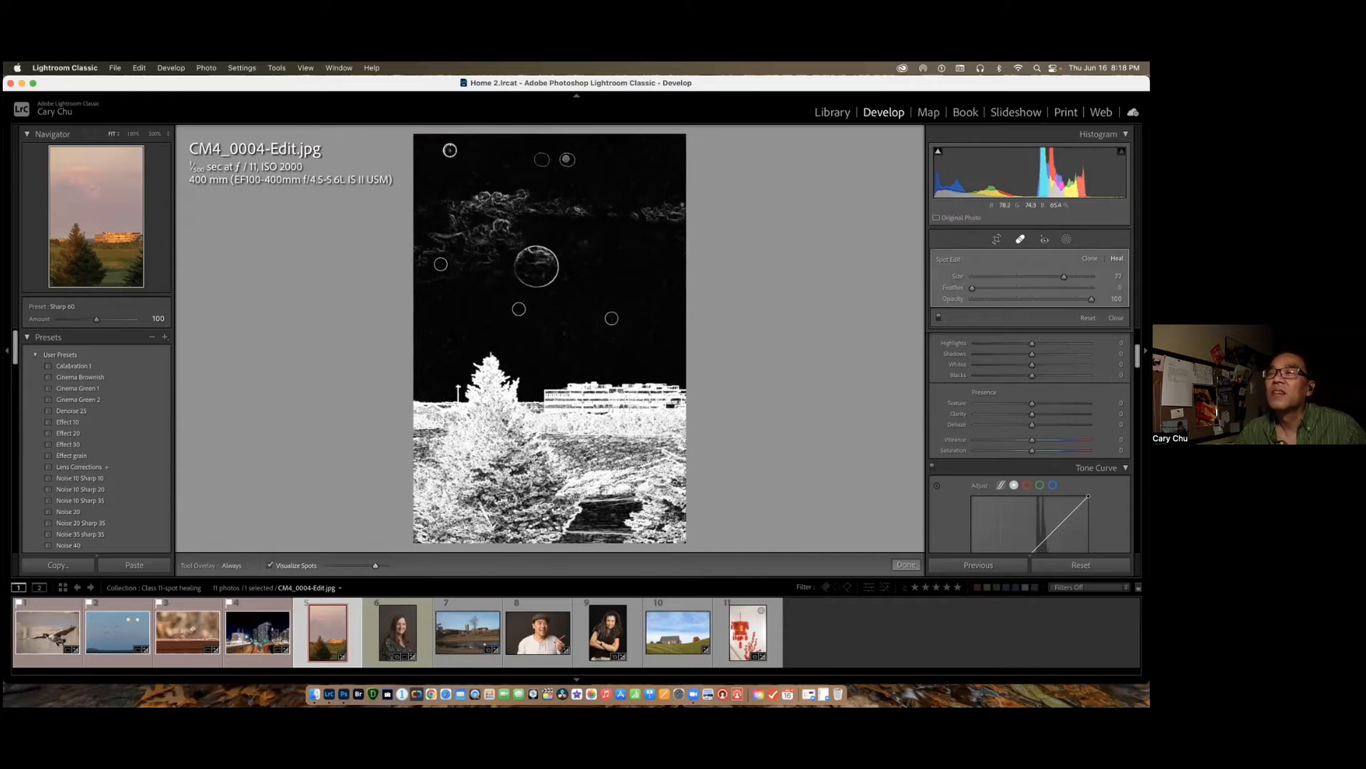
{"action": "left_click", "coordinate": [450, 150]}
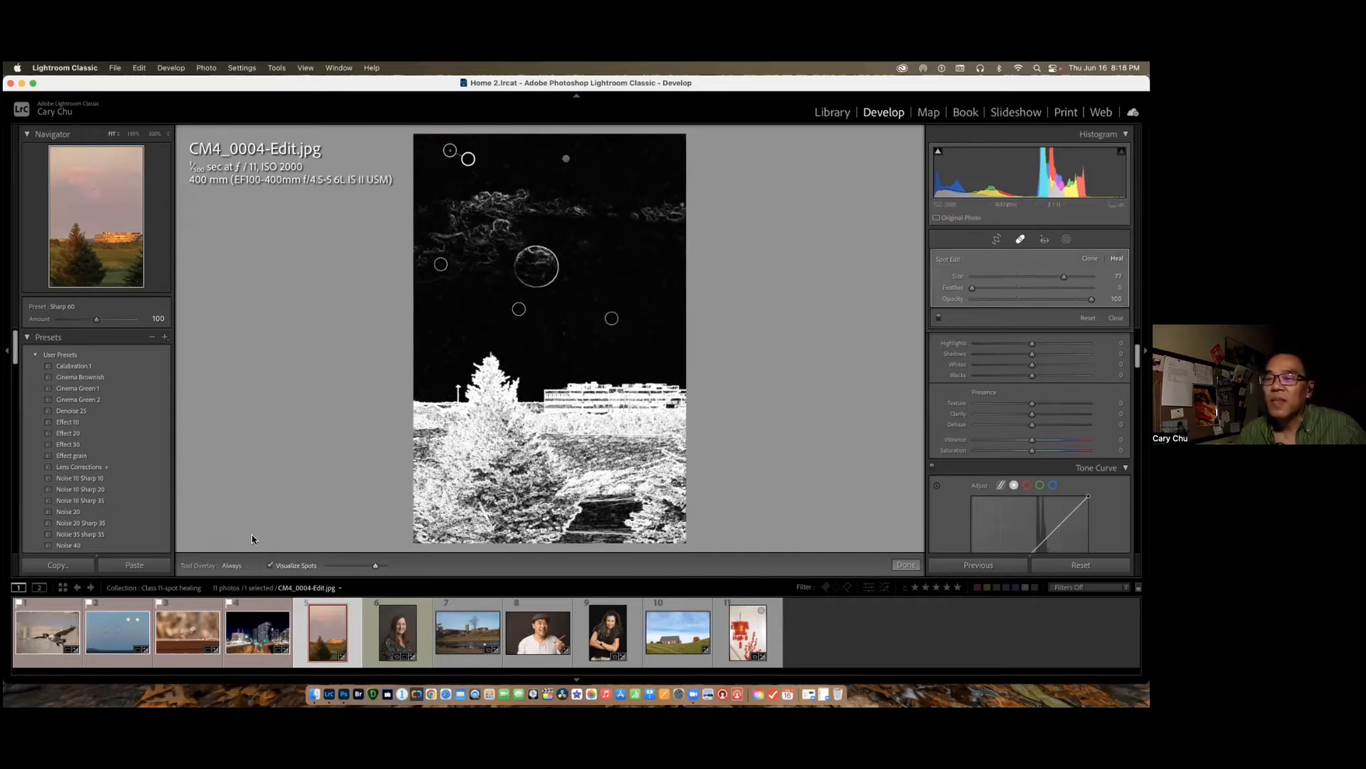
{"action": "left_click", "coordinate": [270, 565]}
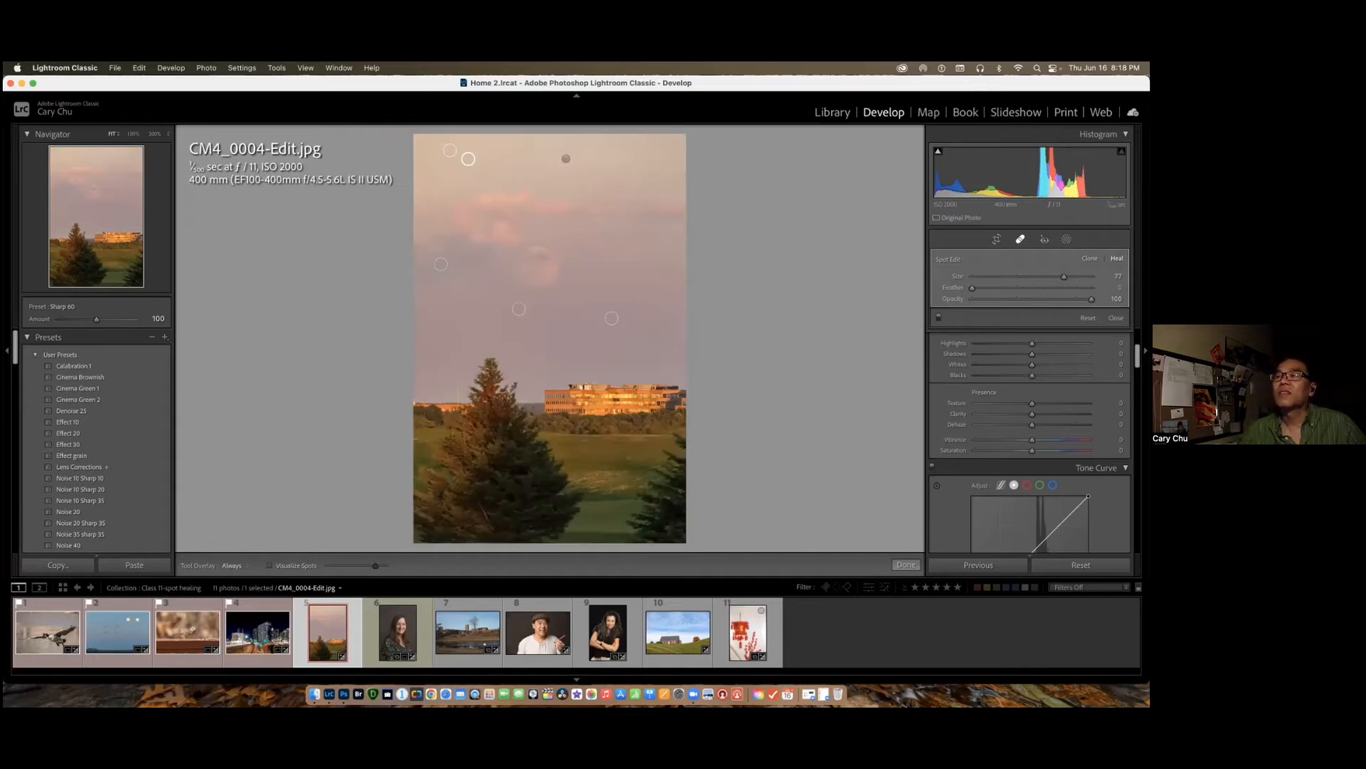
{"action": "left_click", "coordinate": [906, 565]}
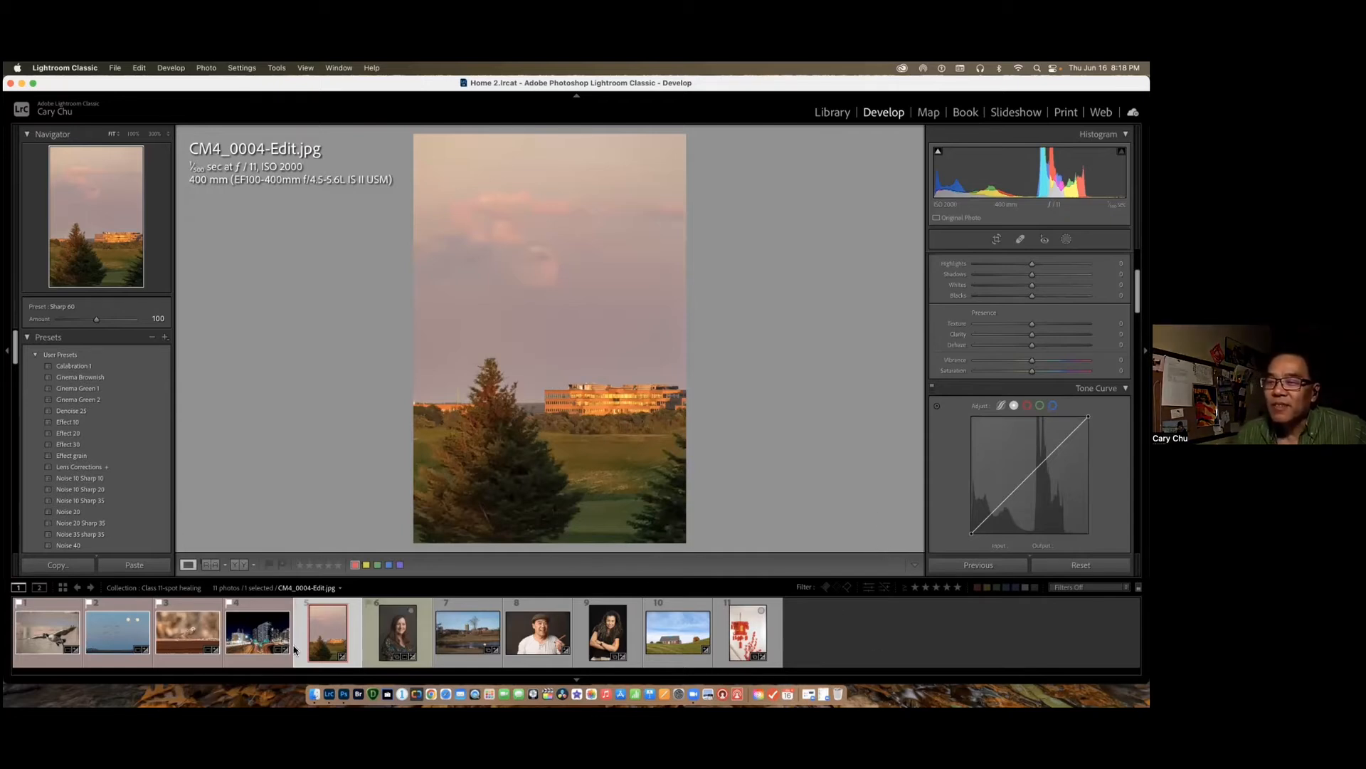
Step: Open the IMG_0884.dng portrait and heal two horizontal lines across the middle of the forehead, sampling the skin just below each
{"action": "left_click", "coordinate": [403, 639]}
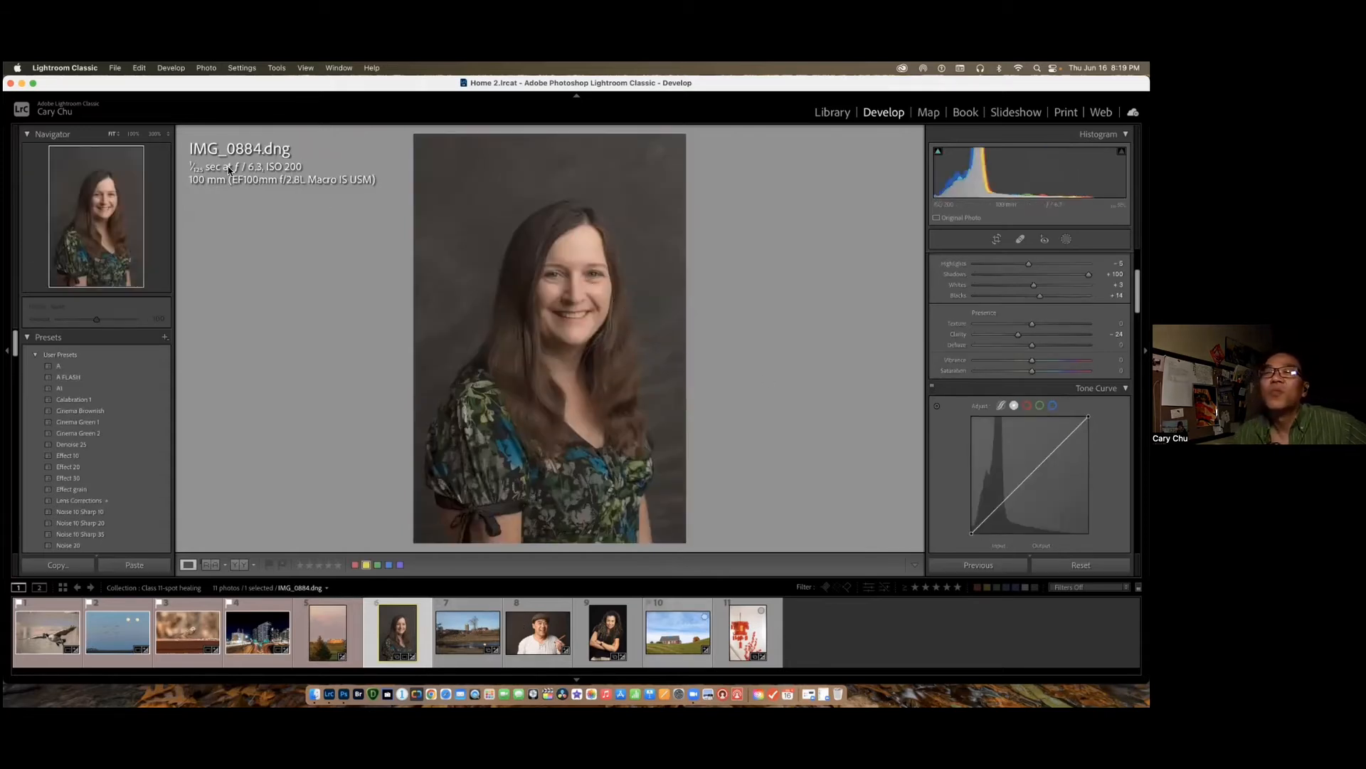
{"action": "left_click", "coordinate": [577, 278]}
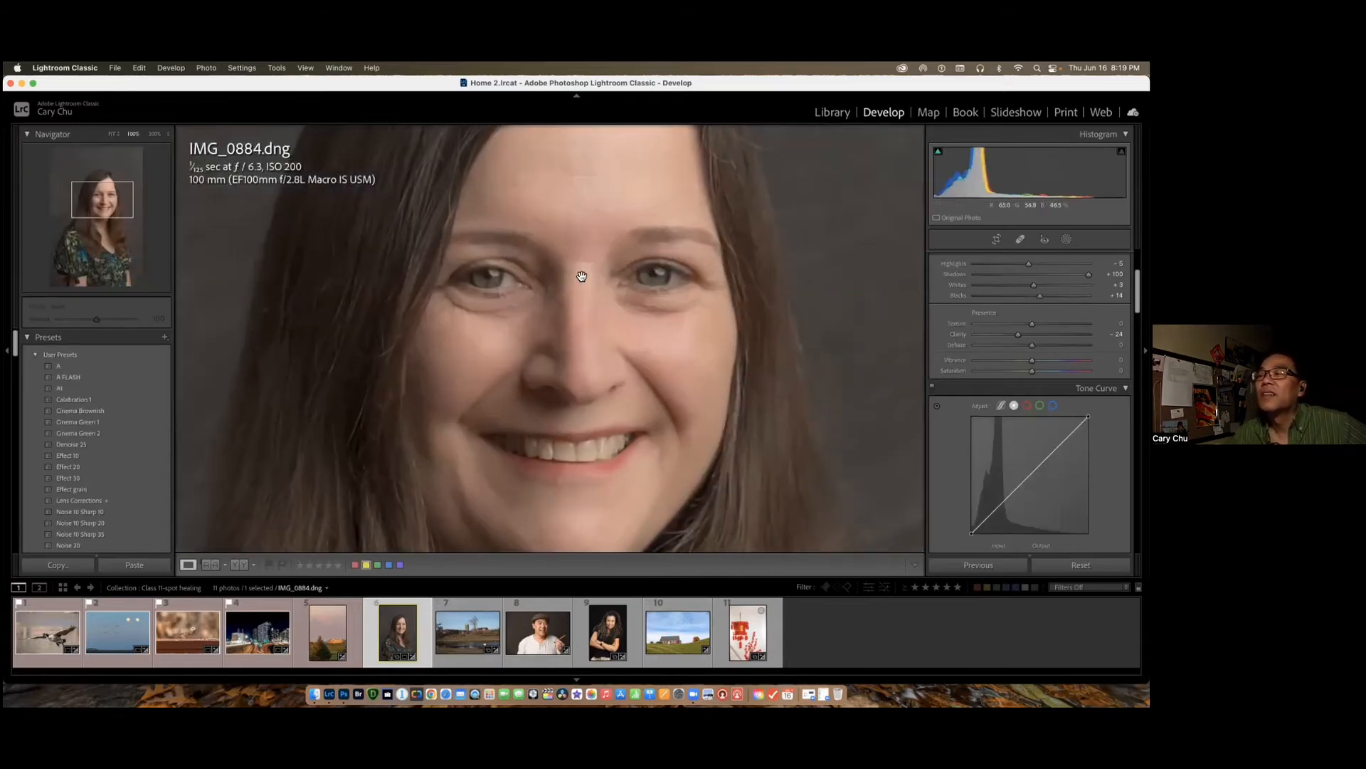
{"action": "left_click_drag", "start_coordinate": [634, 242], "coordinate": [612, 310]}
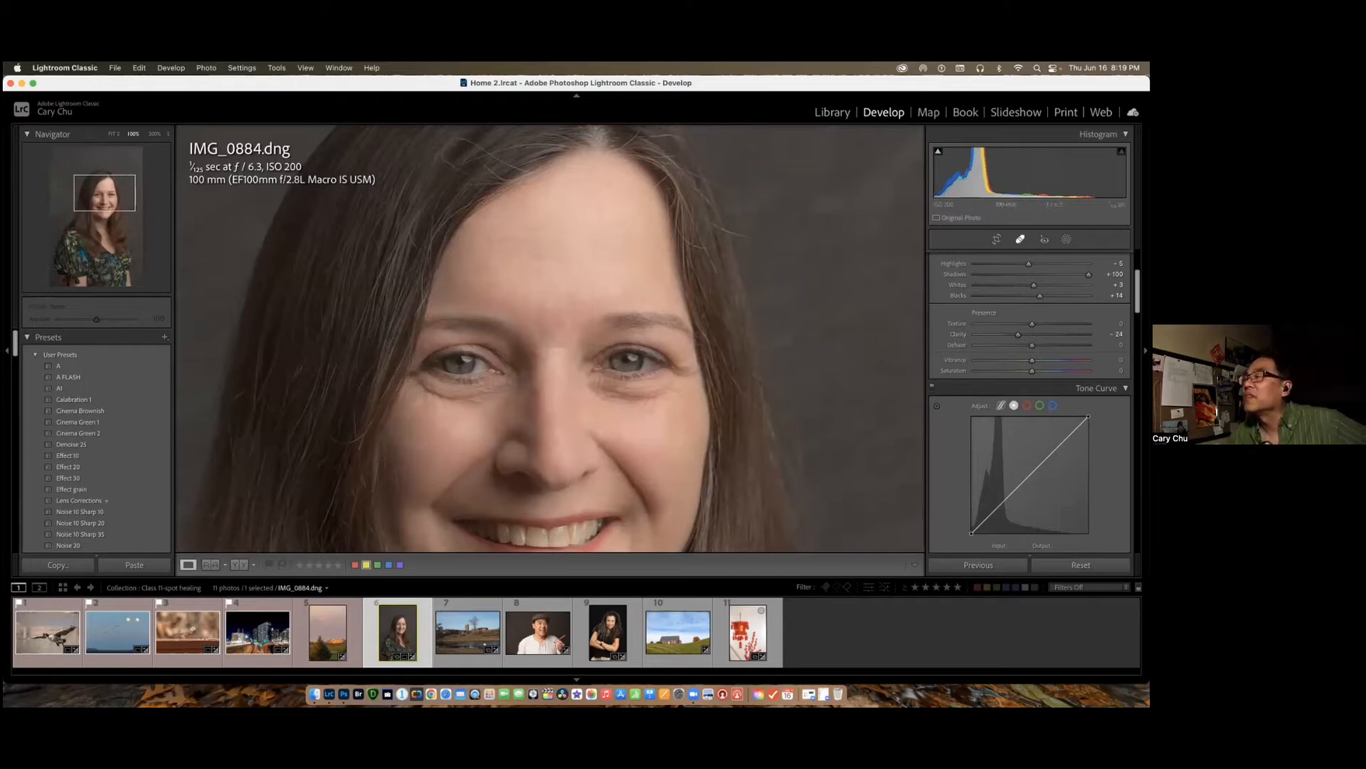
{"action": "key", "text": "q"}
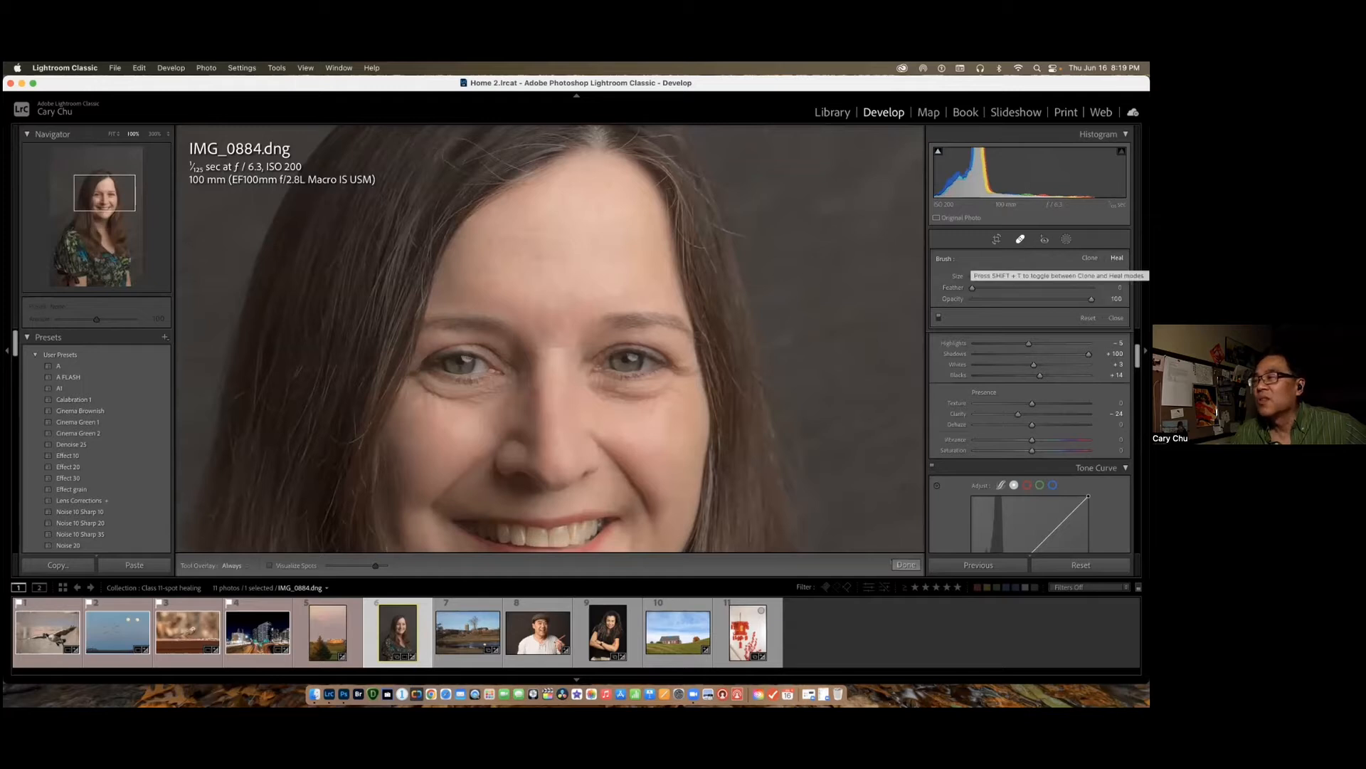
{"action": "scroll", "coordinate": [527, 274], "scroll_direction": "down", "scroll_amount": 10}
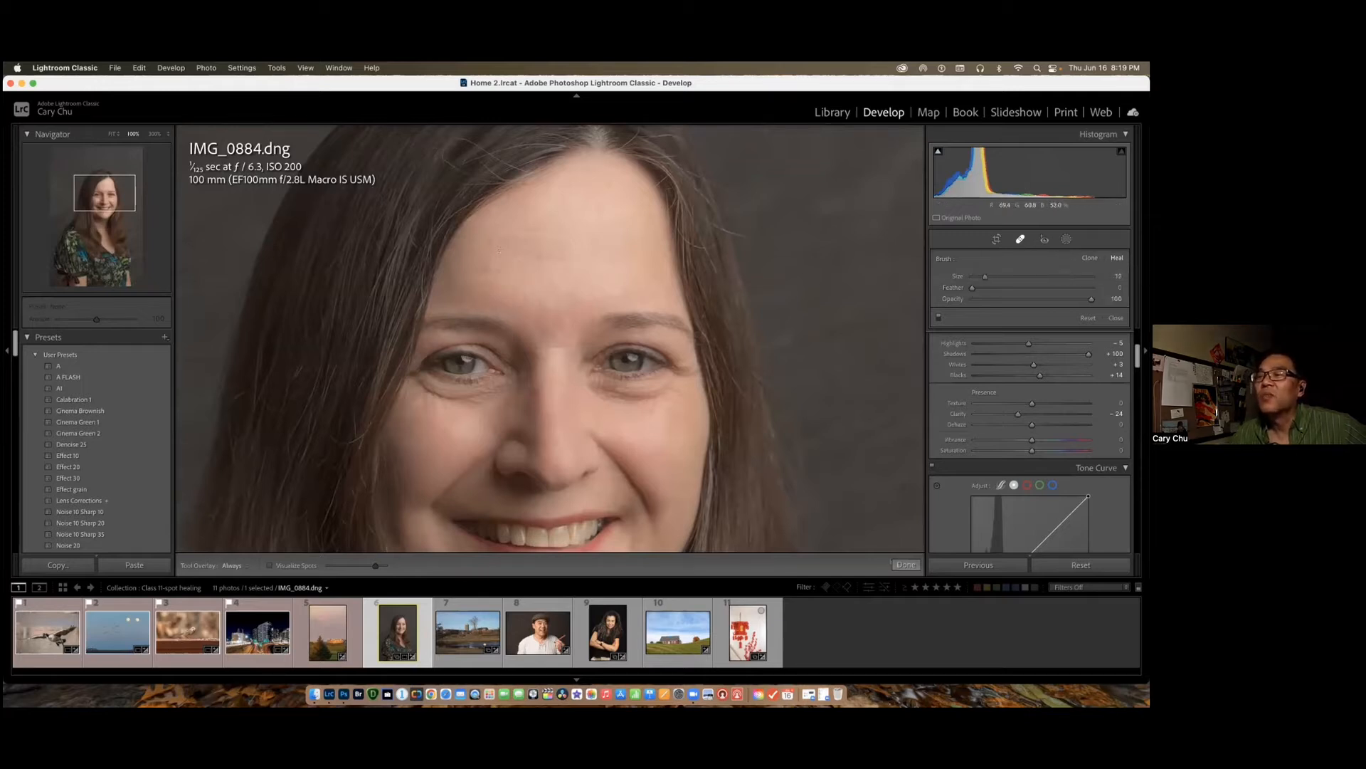
{"action": "left_click_drag", "start_coordinate": [504, 230], "coordinate": [626, 232]}
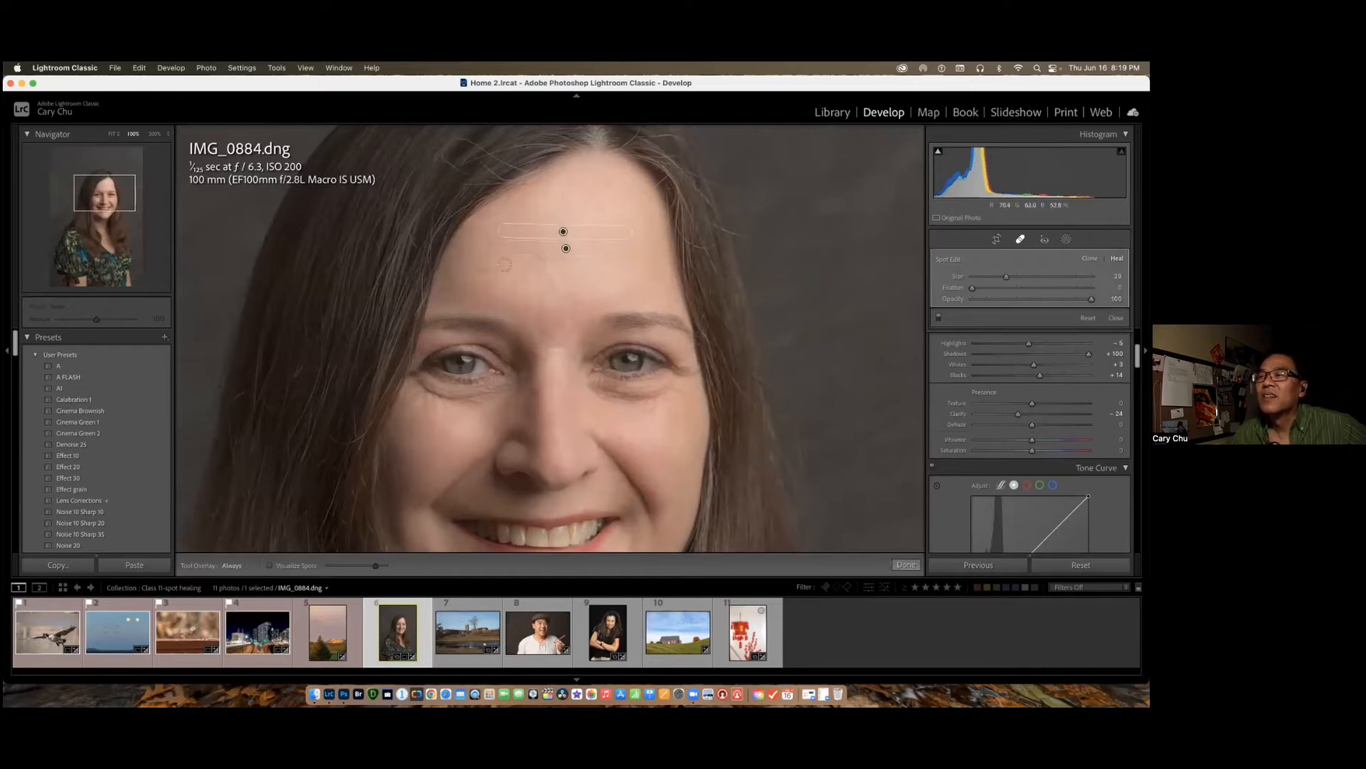
{"action": "left_click_drag", "start_coordinate": [500, 262], "coordinate": [629, 264]}
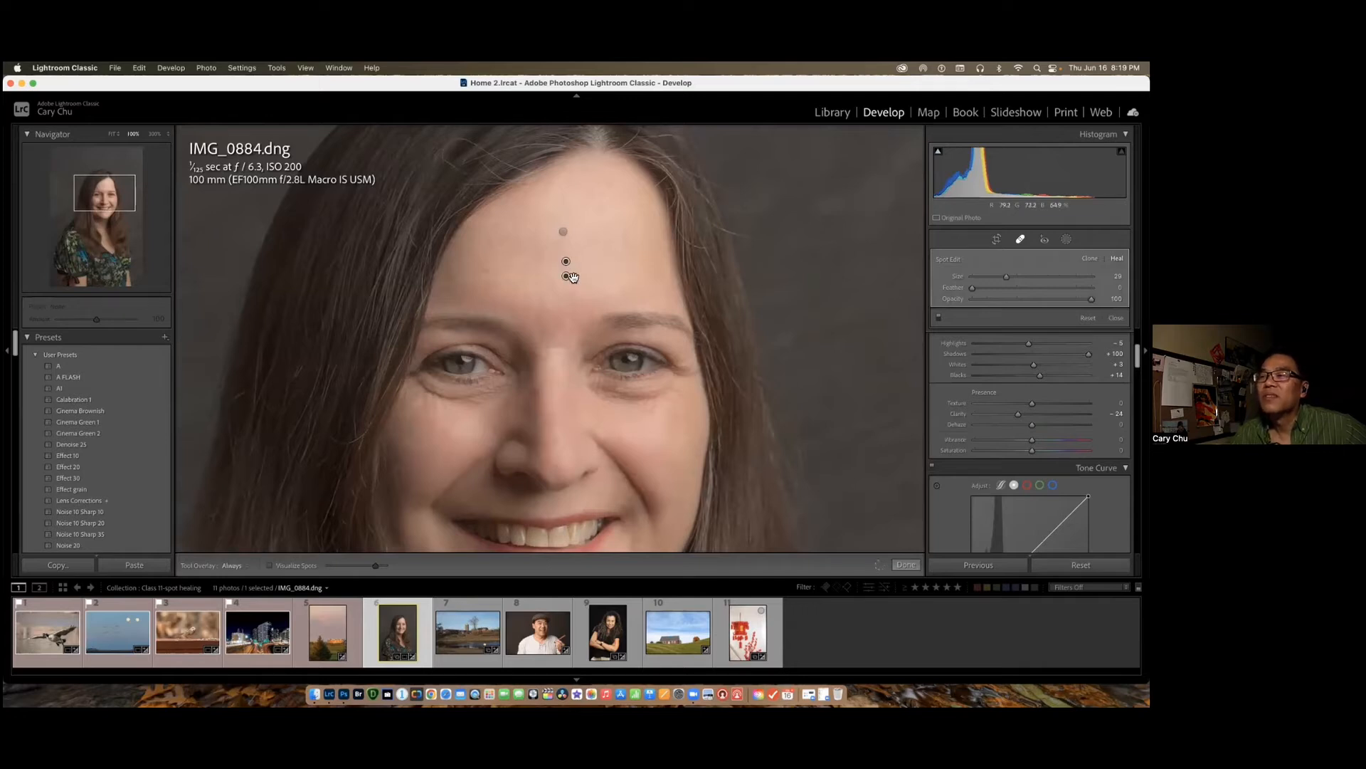
{"action": "left_click_drag", "start_coordinate": [567, 277], "coordinate": [568, 294]}
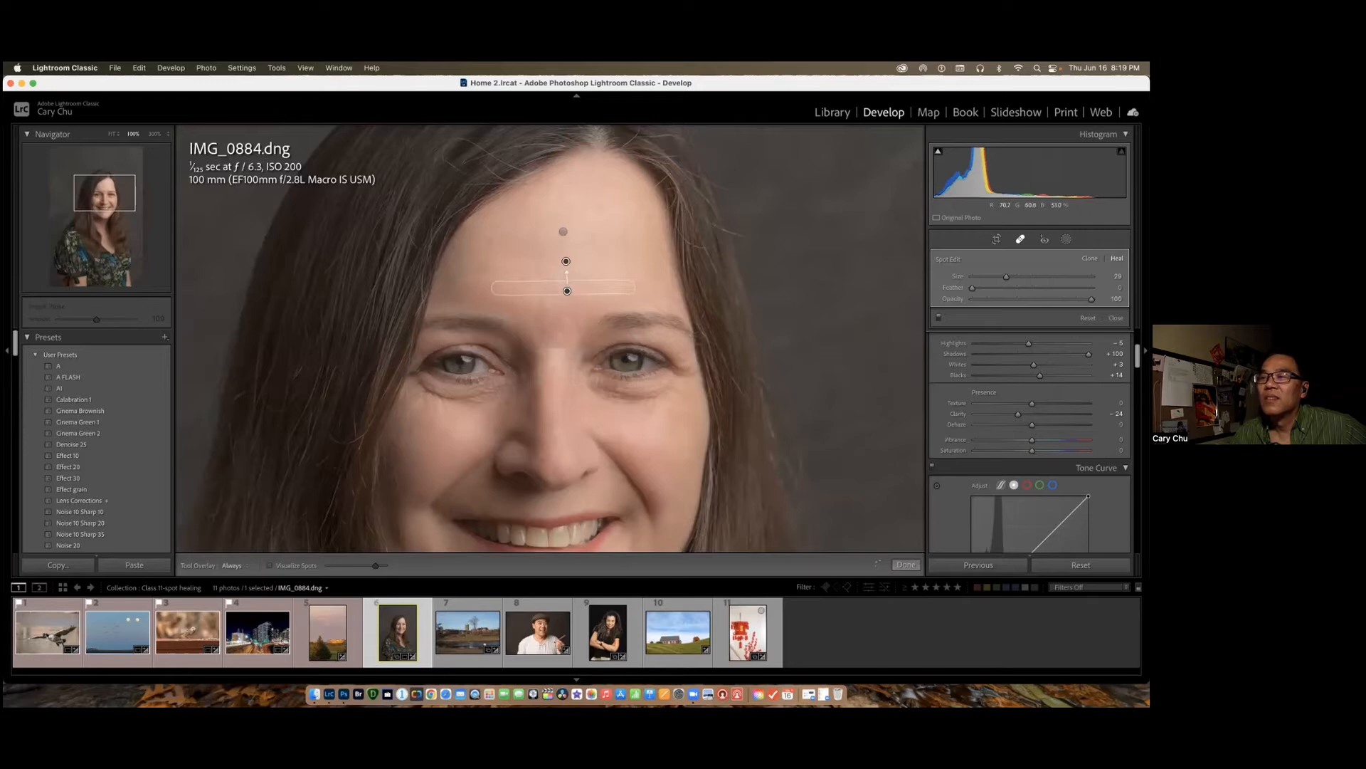
Step: Heal the remaining lines on the forehead's left side, sampling the smooth skin above them, and close Spot Removal
{"action": "left_click", "coordinate": [454, 275]}
{"action": "left_click_drag", "start_coordinate": [536, 274], "coordinate": [500, 238]}
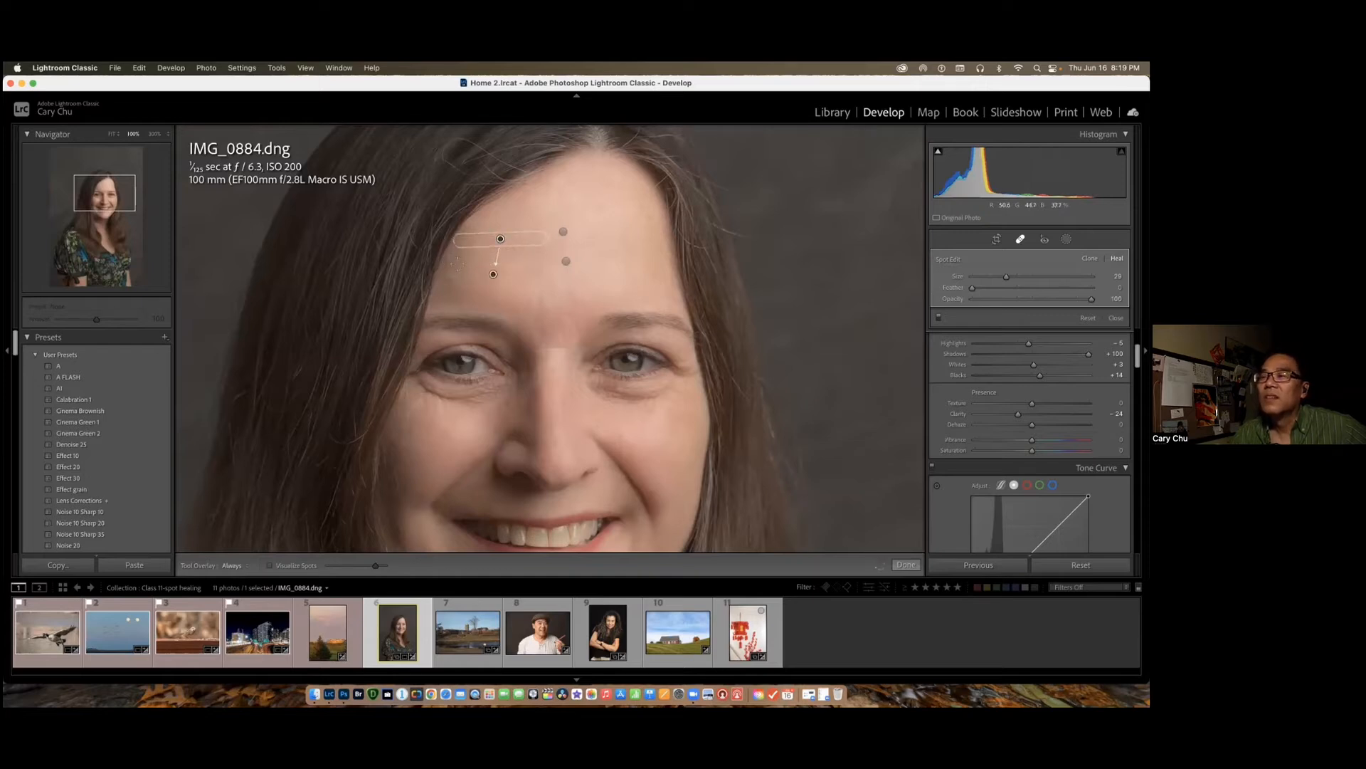
{"action": "left_click_drag", "start_coordinate": [457, 263], "coordinate": [537, 262]}
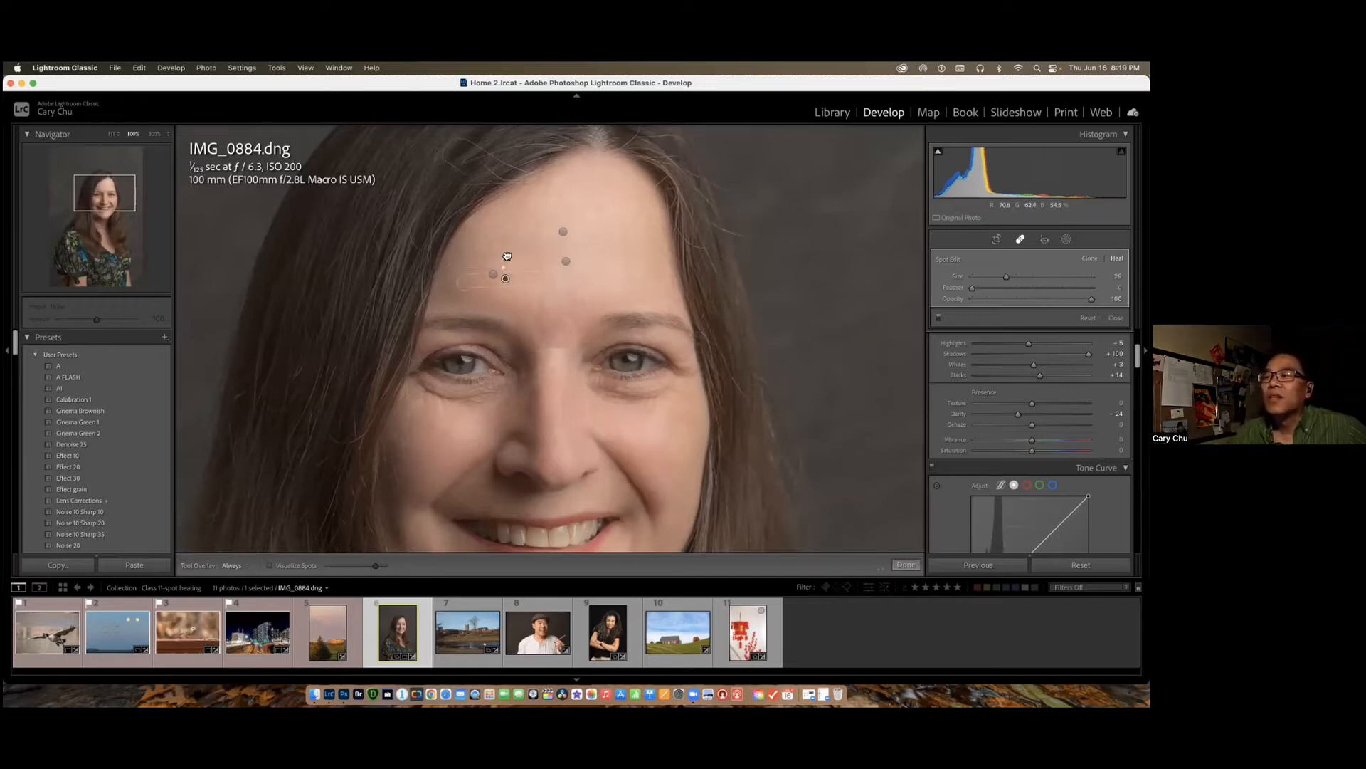
{"action": "left_click_drag", "start_coordinate": [507, 255], "coordinate": [504, 252]}
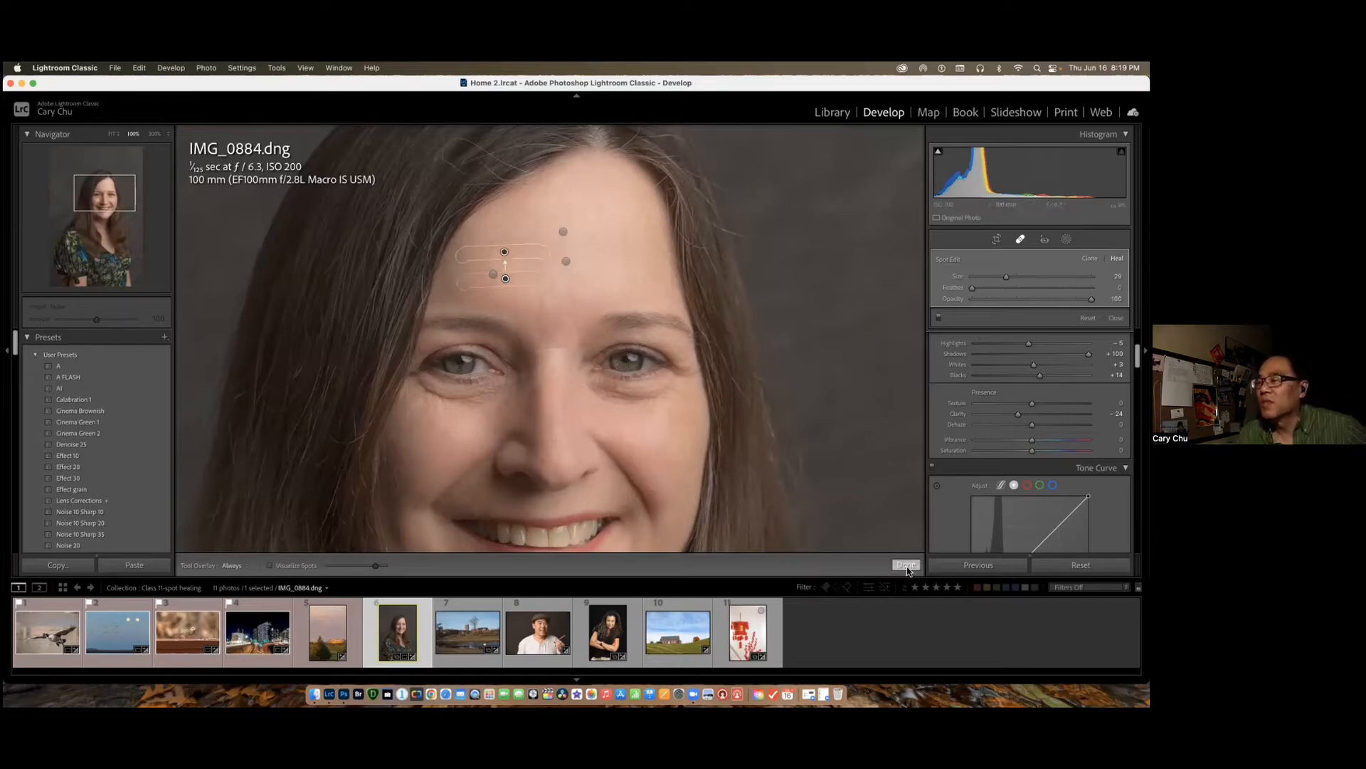
{"action": "left_click", "coordinate": [906, 565]}
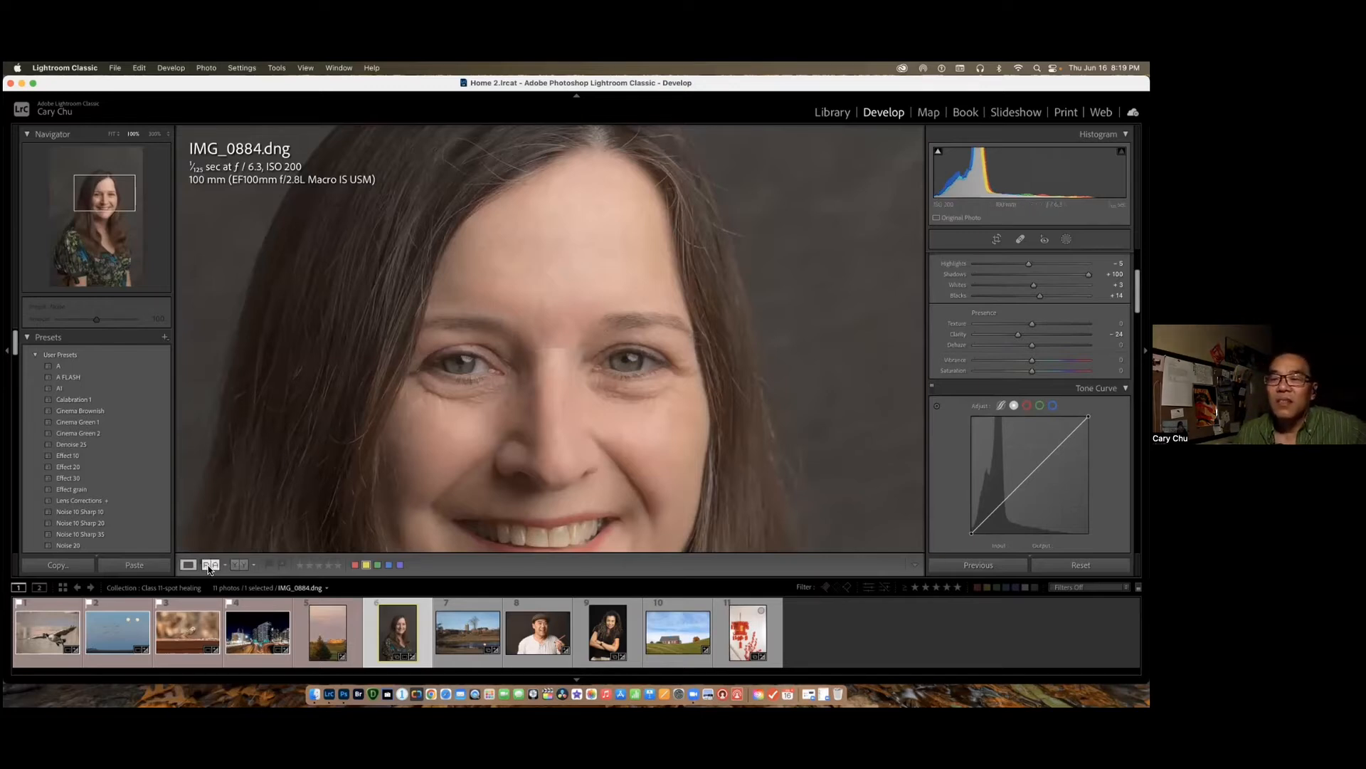
Step: Show the portrait in Before/After view and heal the lines under the eye on the image's right at 23 opacity, sampling the cheek just below
{"action": "left_click", "coordinate": [237, 565]}
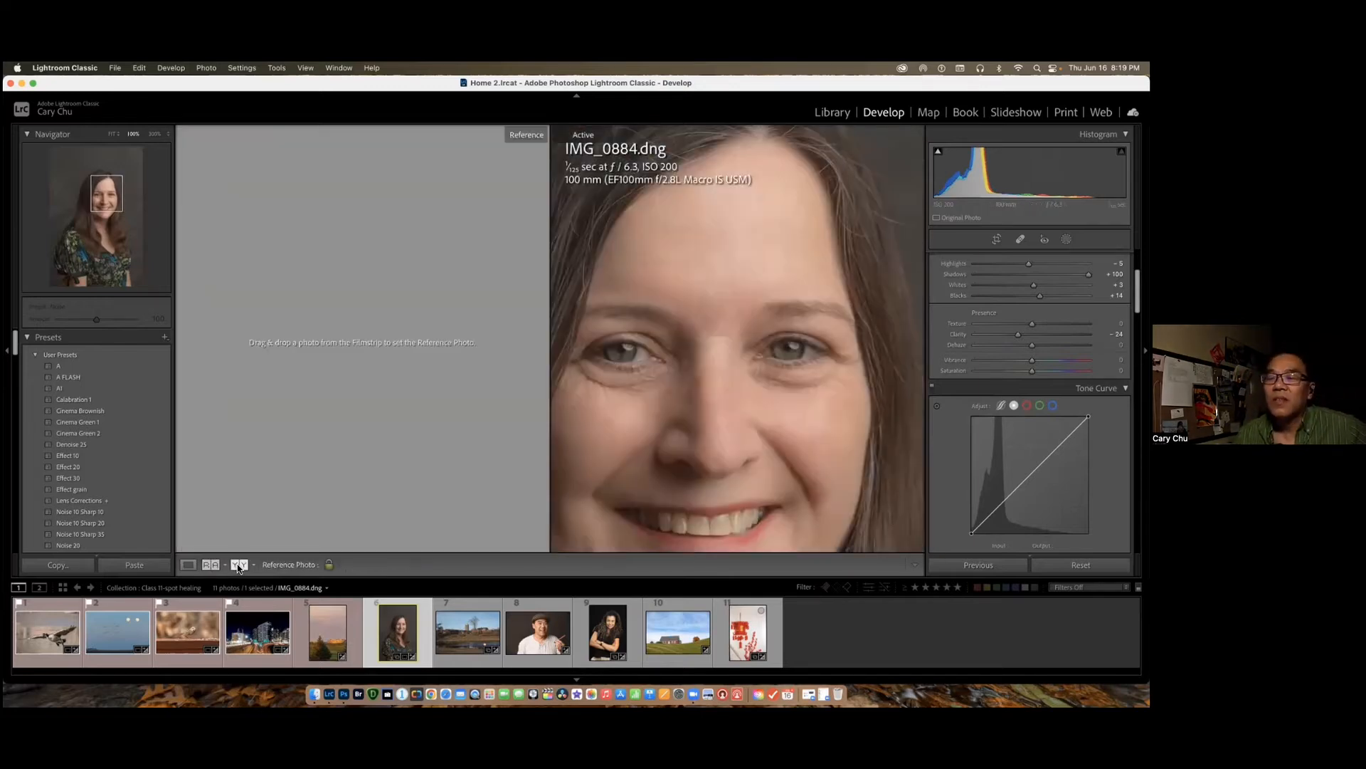
{"action": "left_click", "coordinate": [237, 564]}
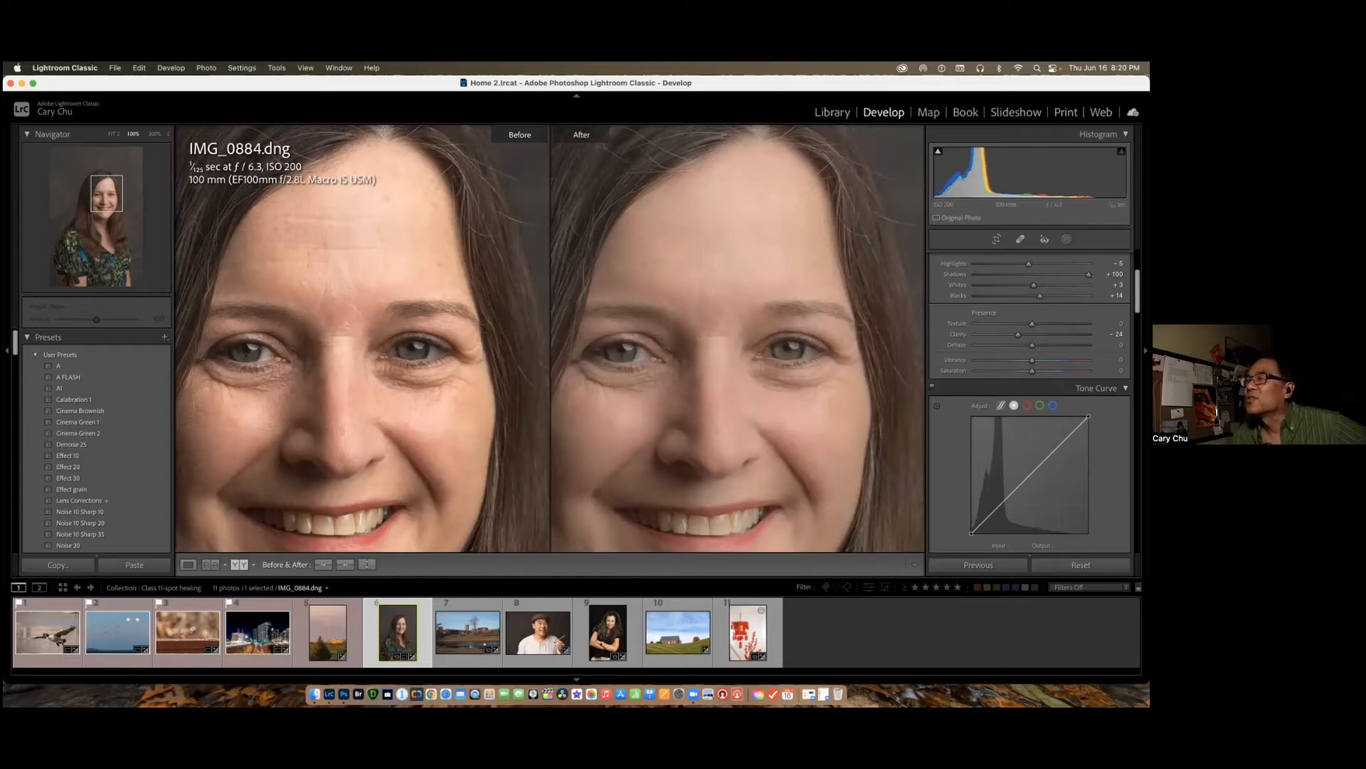
{"action": "left_click", "coordinate": [1020, 239]}
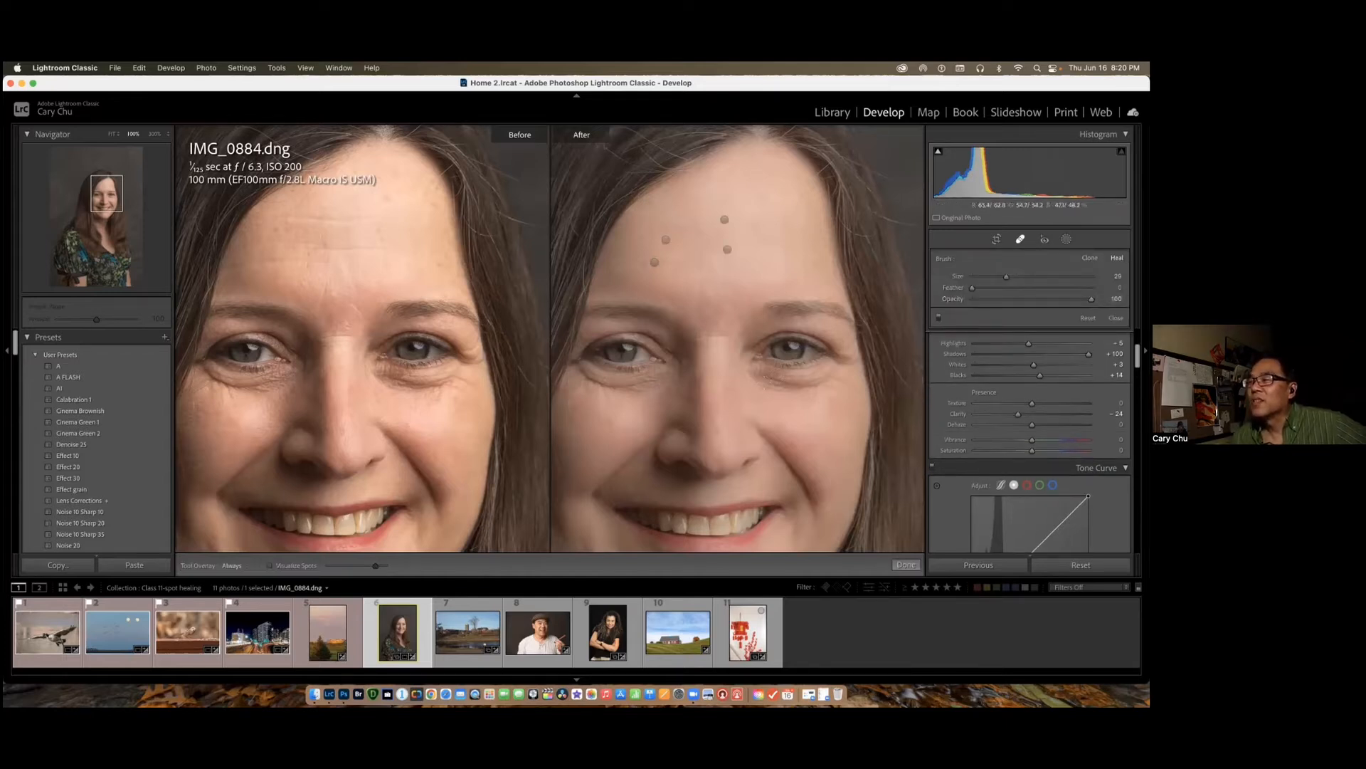
{"action": "mouse_move", "coordinate": [757, 377]}
{"action": "left_mouse_down"}
{"action": "mouse_move", "coordinate": [841, 379]}
{"action": "mouse_move", "coordinate": [780, 395]}
{"action": "left_mouse_up"}
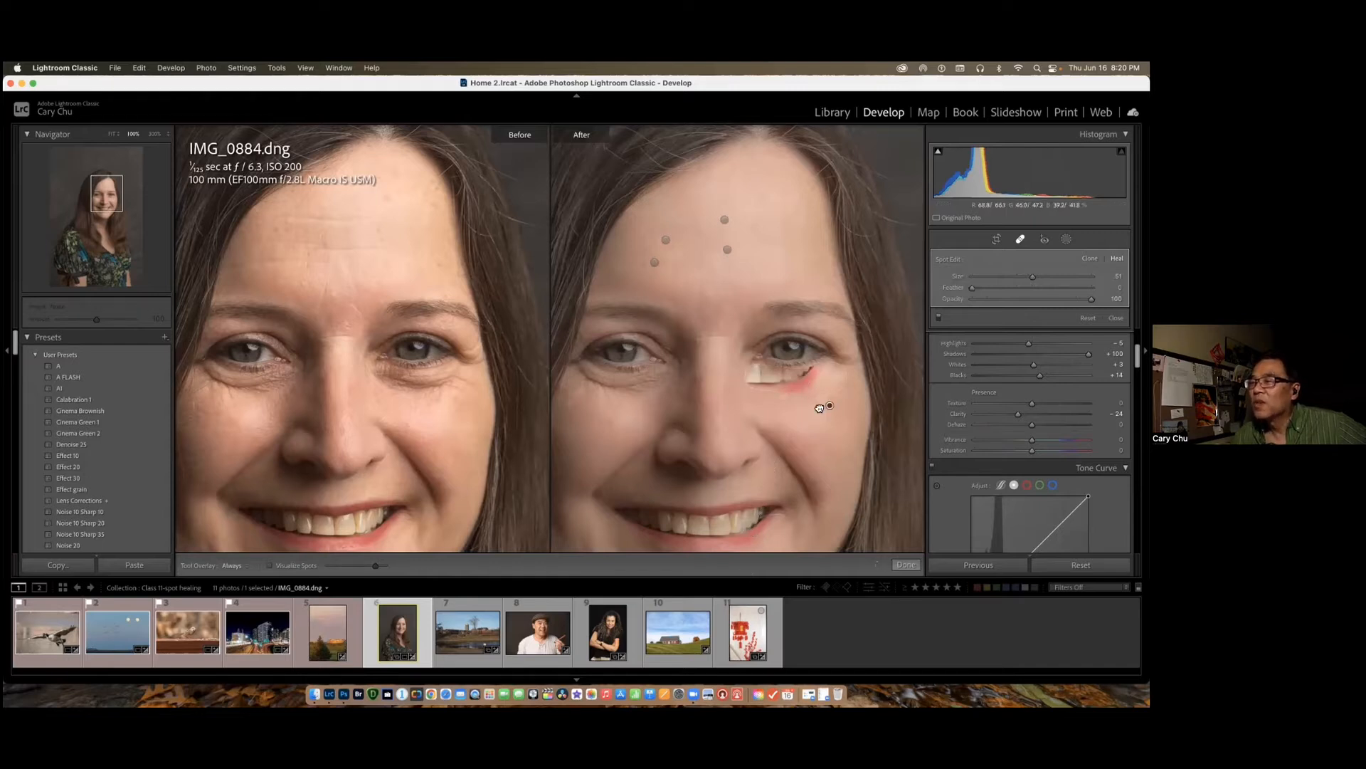
{"action": "left_click_drag", "start_coordinate": [816, 403], "coordinate": [813, 408]}
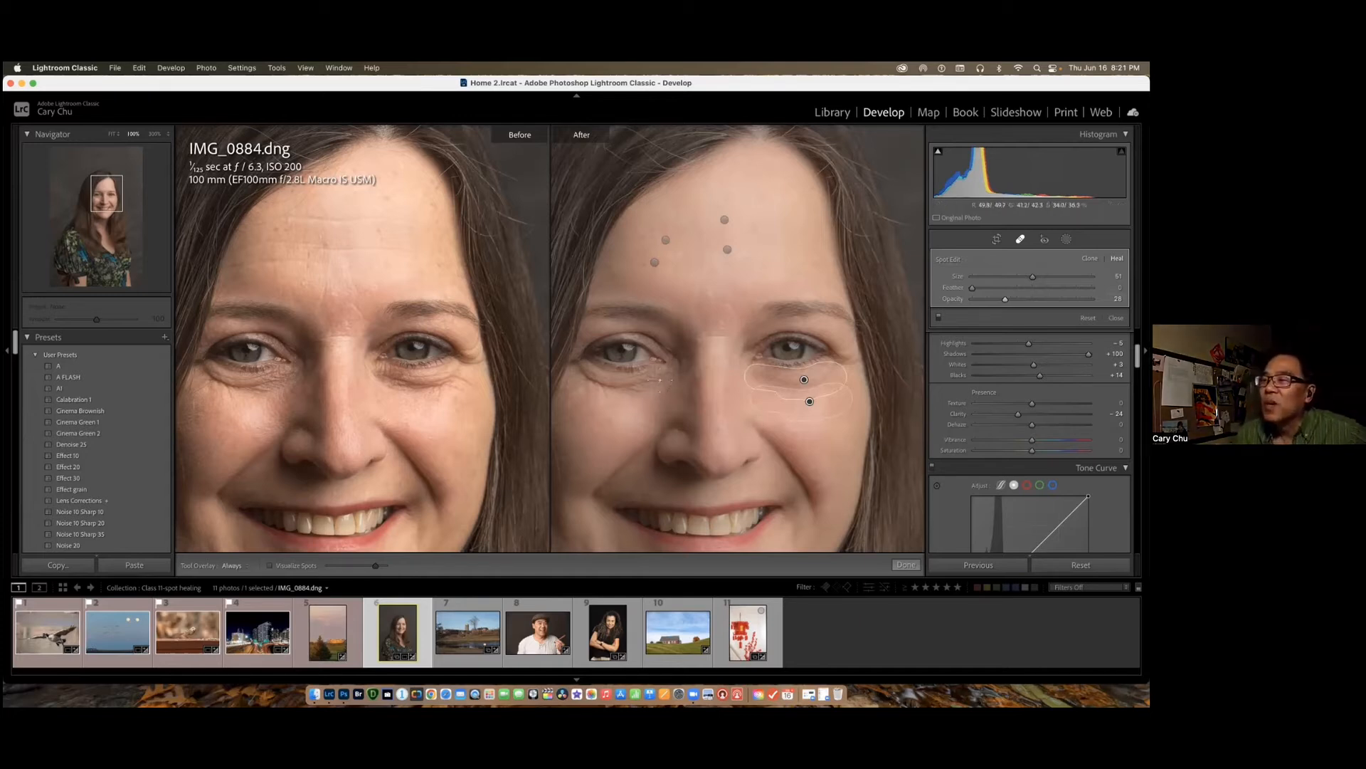
Step: Heal the lines under the eye on the image's left at 47 opacity, sampling the cheek directly below, and close Spot Removal
{"action": "mouse_move", "coordinate": [660, 380]}
{"action": "left_mouse_down"}
{"action": "mouse_move", "coordinate": [598, 385]}
{"action": "mouse_move", "coordinate": [570, 367]}
{"action": "left_mouse_up"}
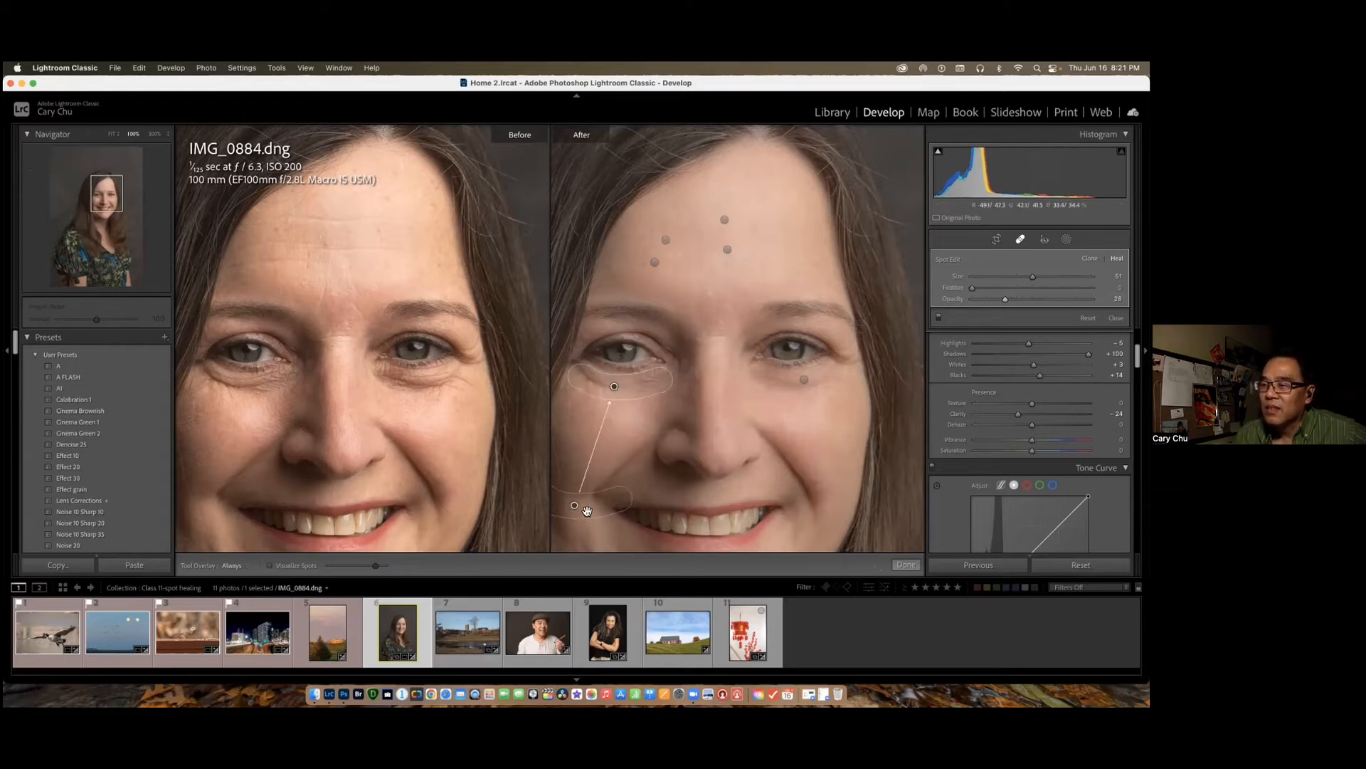
{"action": "mouse_move", "coordinate": [573, 506]}
{"action": "left_mouse_down"}
{"action": "mouse_move", "coordinate": [614, 432]}
{"action": "mouse_move", "coordinate": [605, 407]}
{"action": "left_mouse_up"}
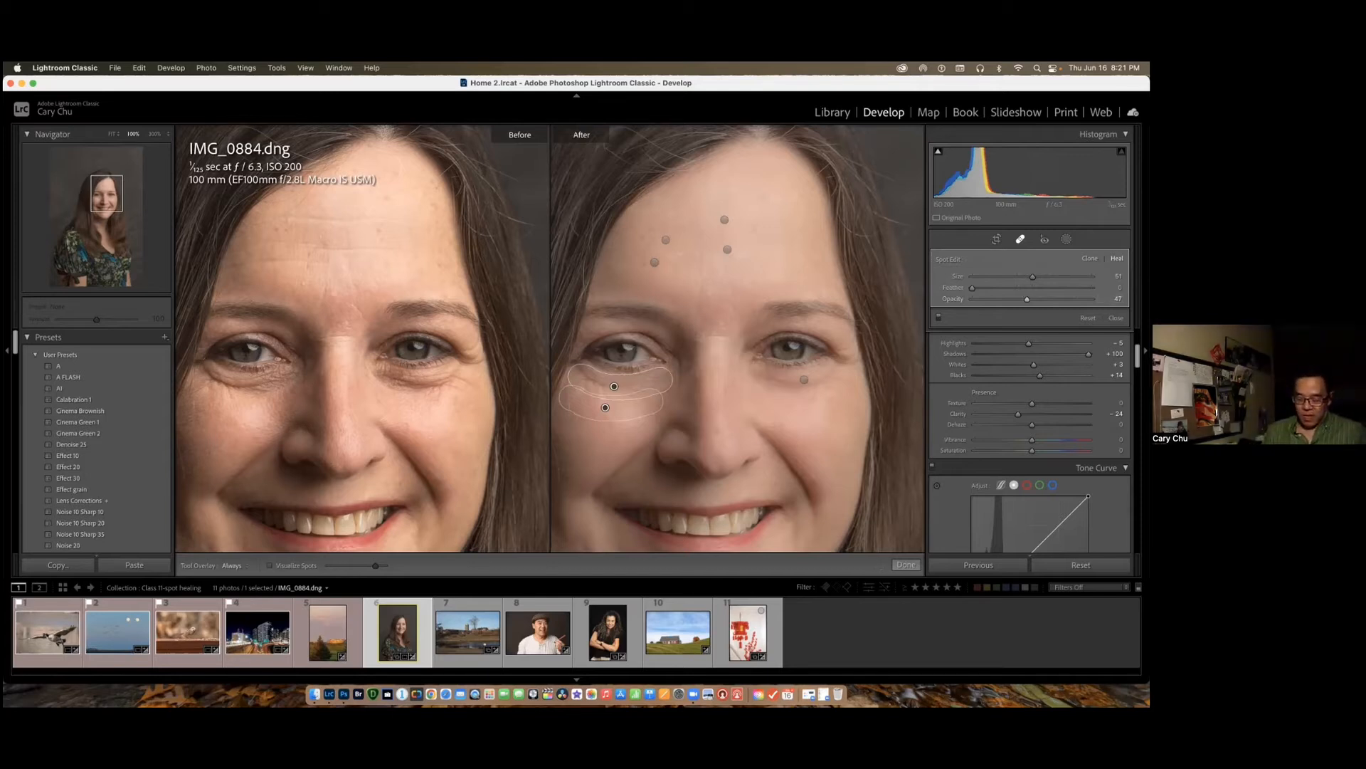
{"action": "key", "text": "Escape"}
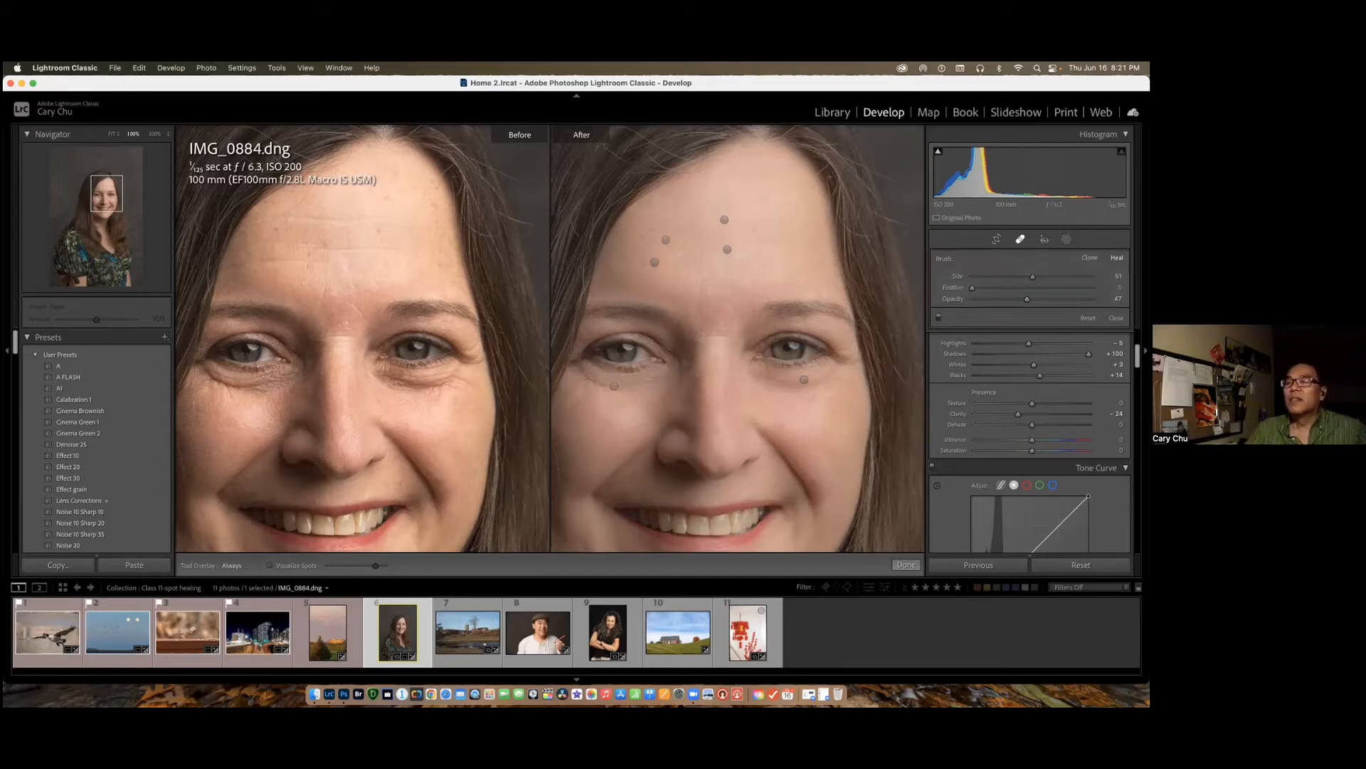
{"action": "left_click", "coordinate": [906, 564]}
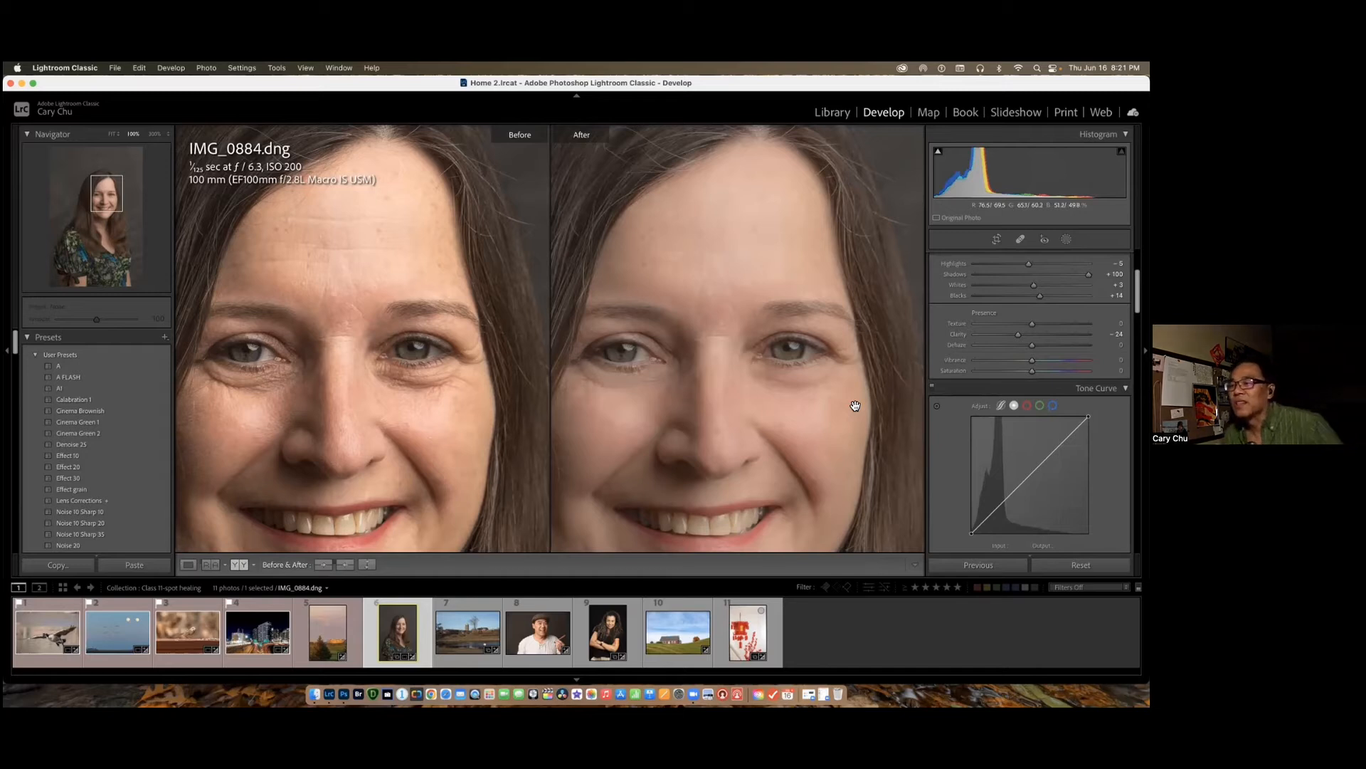
Step: Soften both smile lines by healing the image-right crease at 45 opacity and the image-left one at 27, sampling adjacent cheek, and close Spot Removal
{"action": "key", "text": "q"}
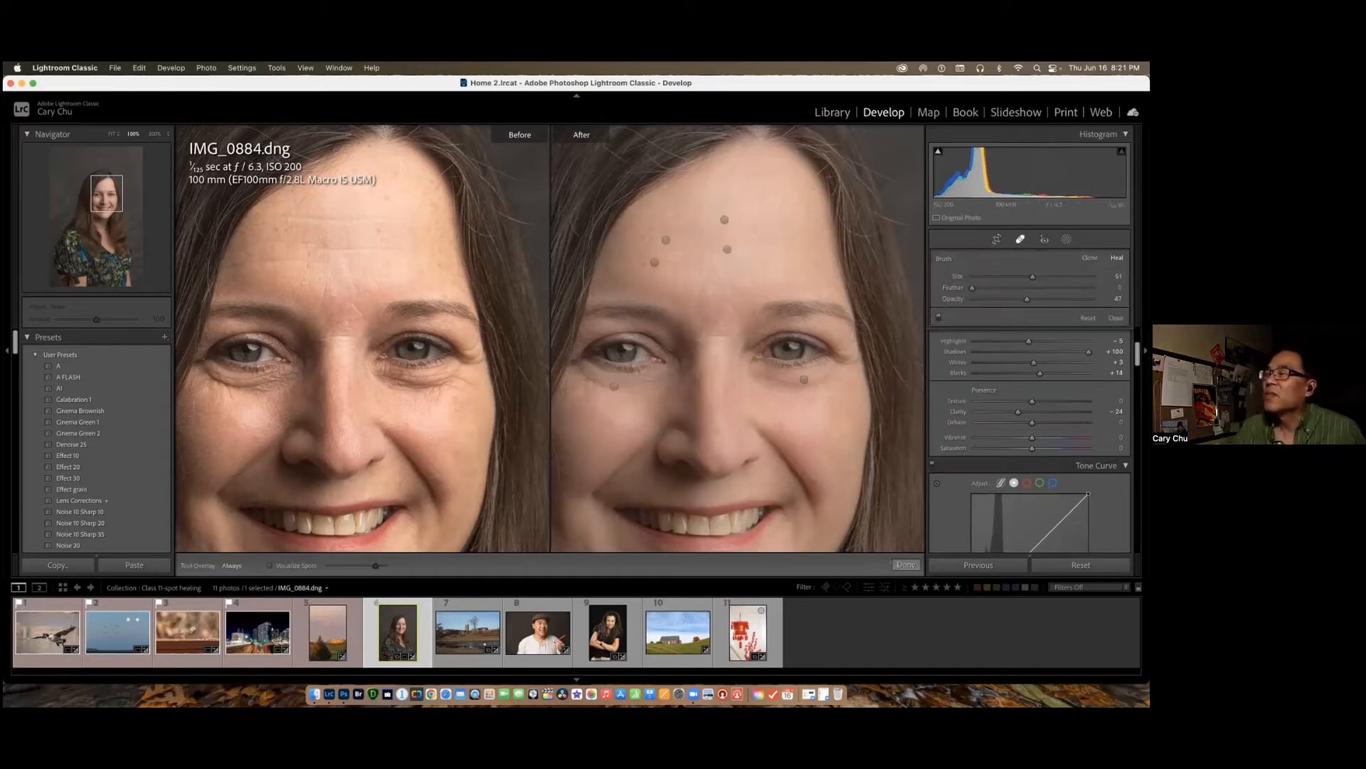
{"action": "left_click_drag", "start_coordinate": [765, 434], "coordinate": [812, 511]}
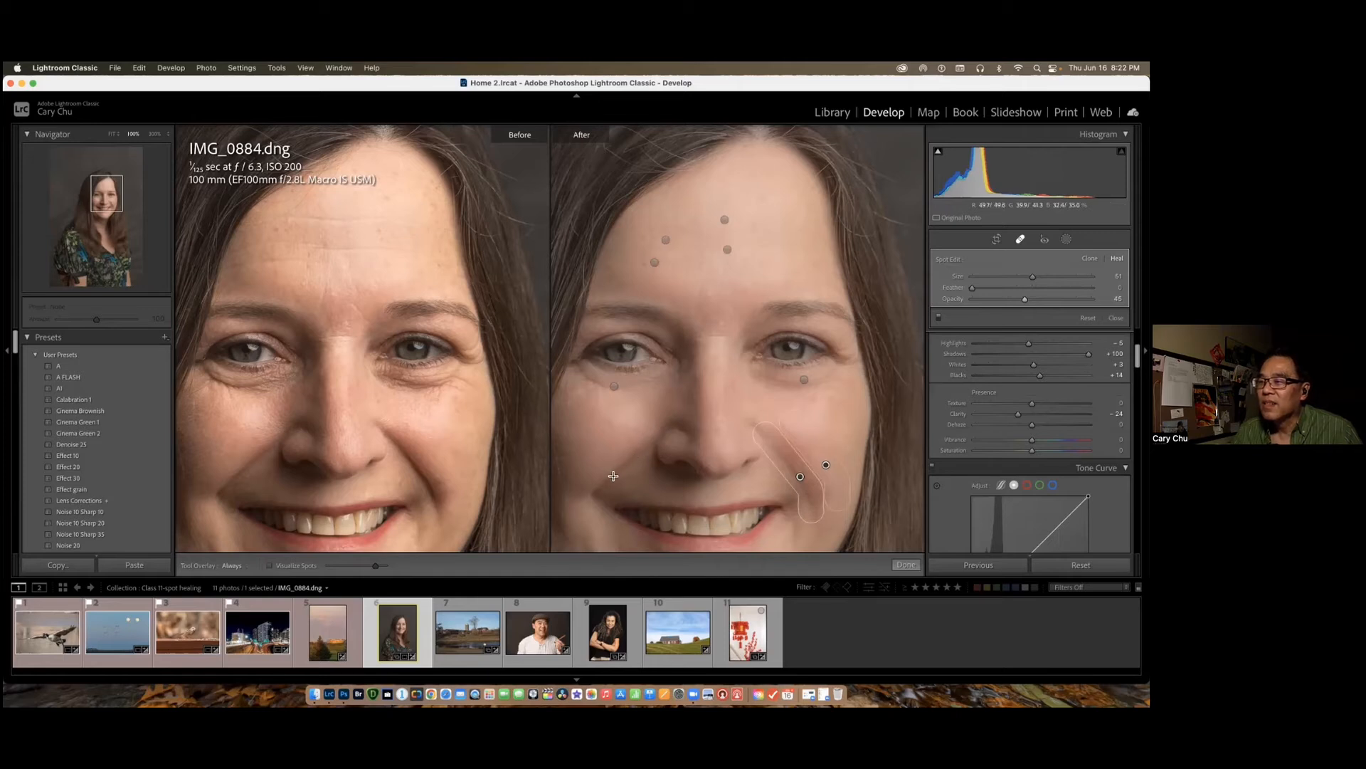
{"action": "left_click_drag", "start_coordinate": [644, 444], "coordinate": [598, 487]}
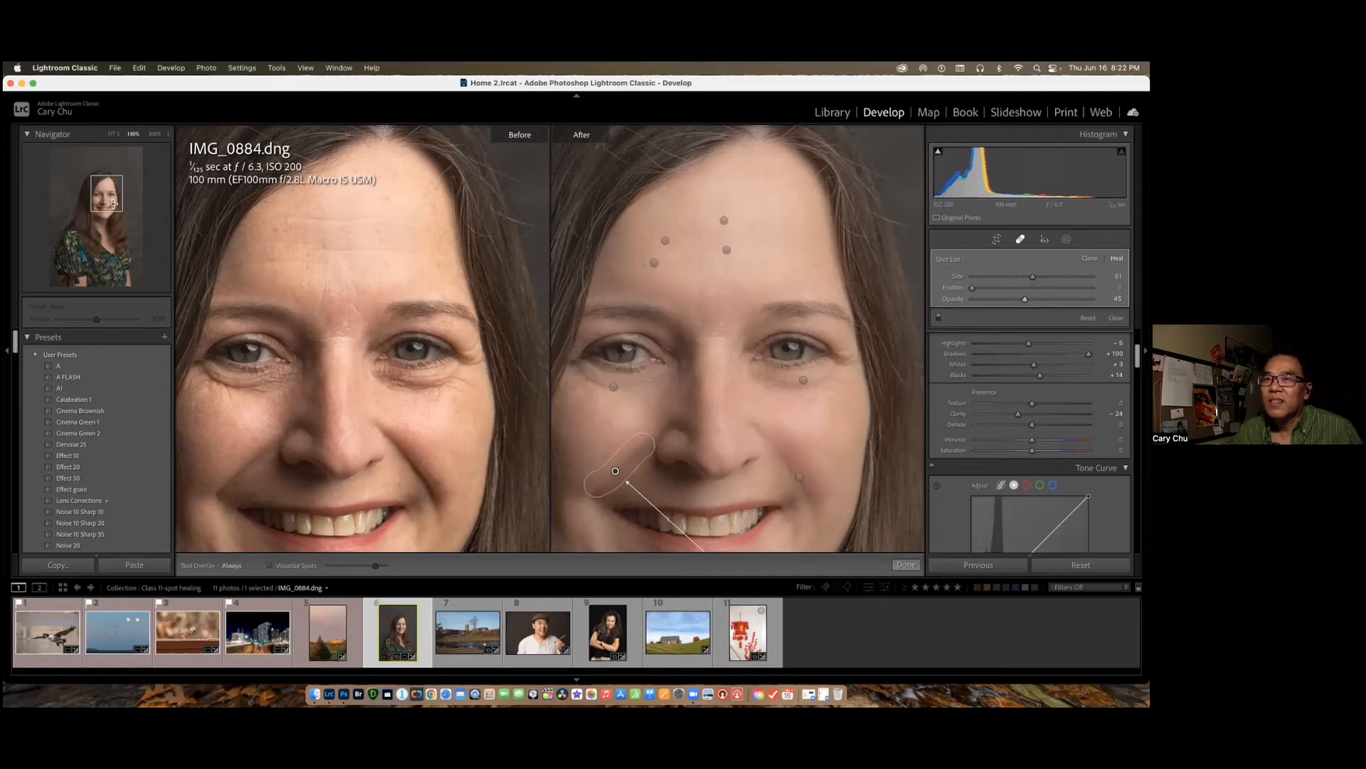
{"action": "left_click_drag", "start_coordinate": [109, 194], "coordinate": [111, 208]}
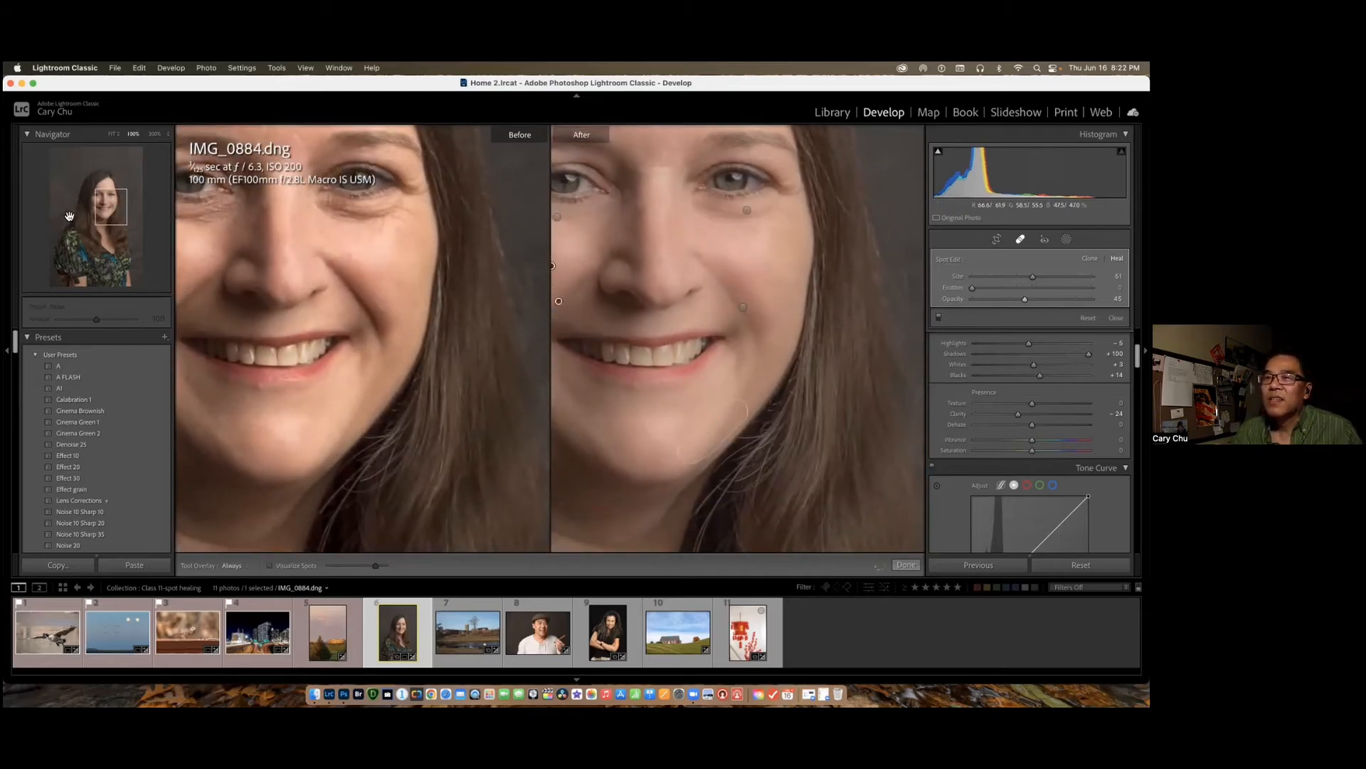
{"action": "left_click", "coordinate": [97, 204]}
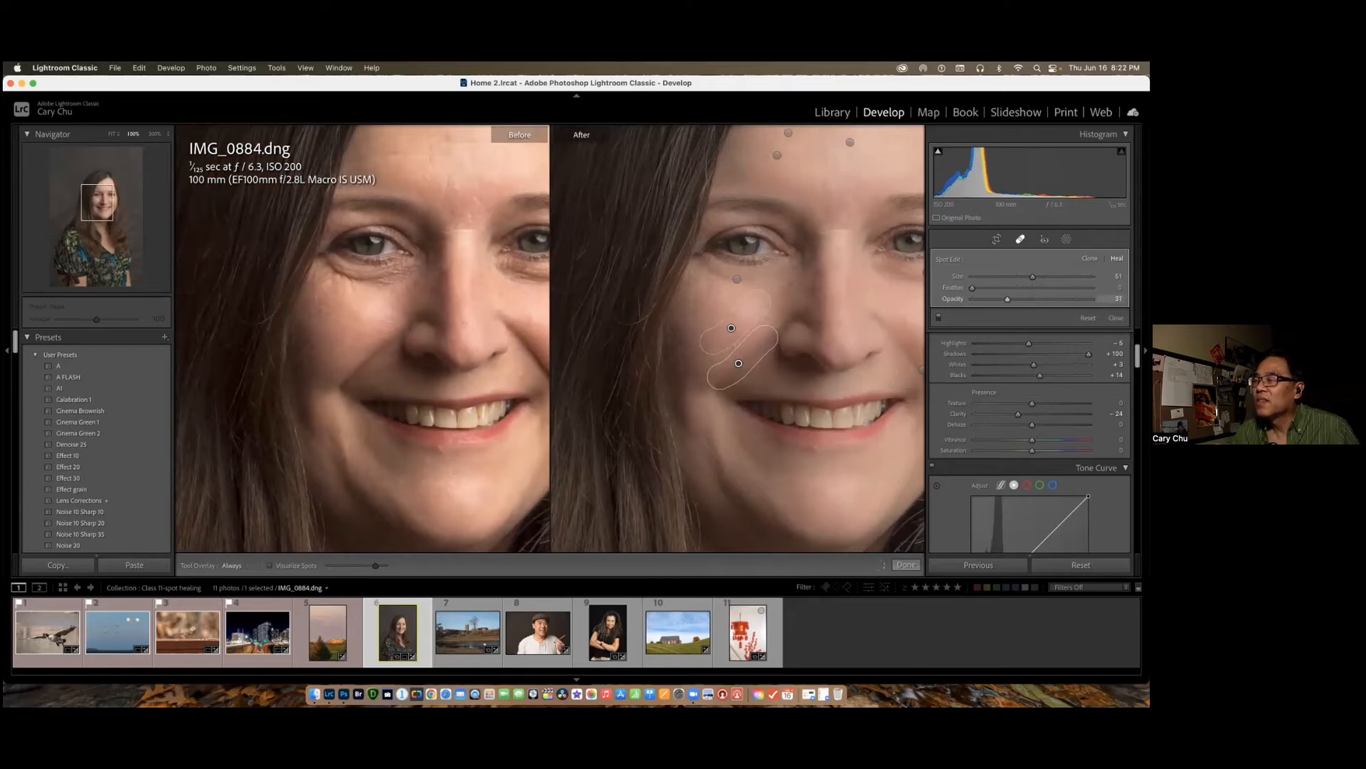
{"action": "left_click", "coordinate": [906, 566]}
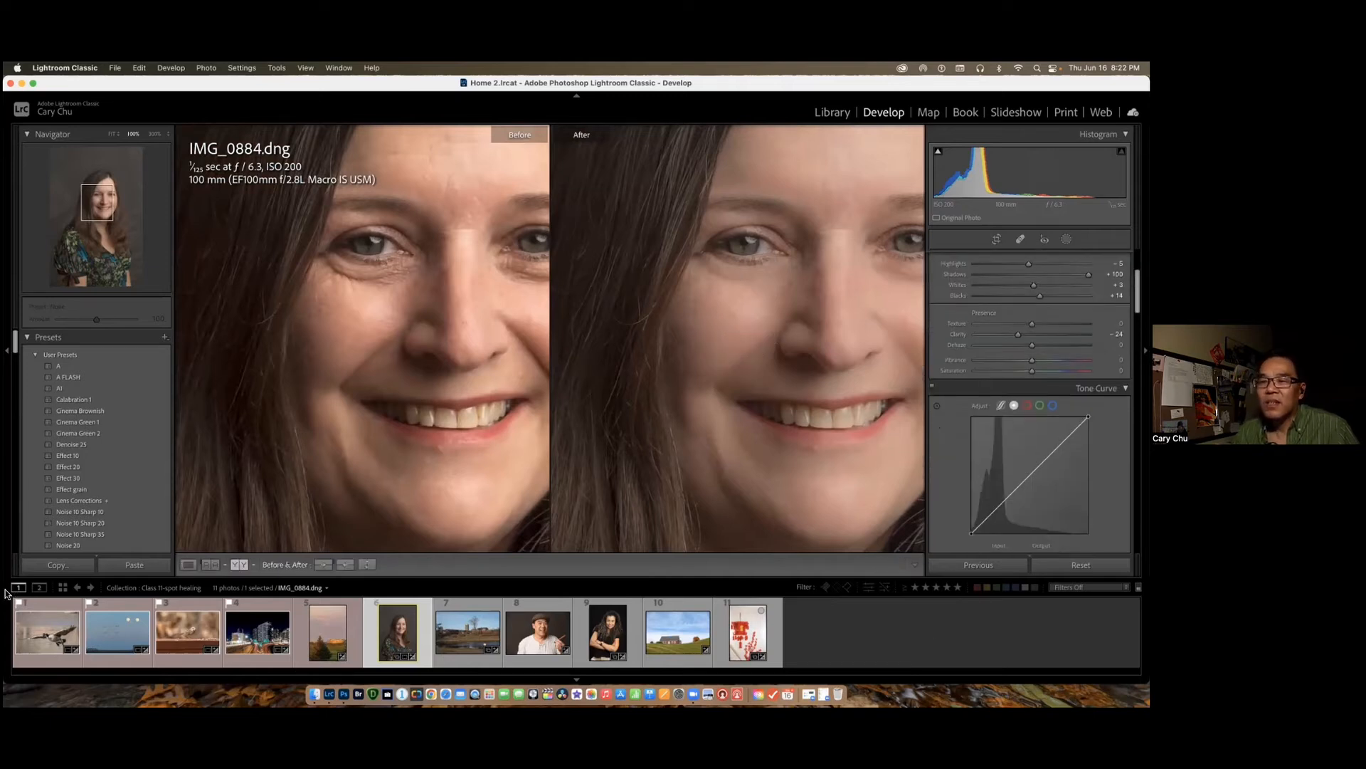
Step: Return to the single-photo view and review the retouched face, first close up and as the full portrait in Library
{"action": "left_click", "coordinate": [188, 564]}
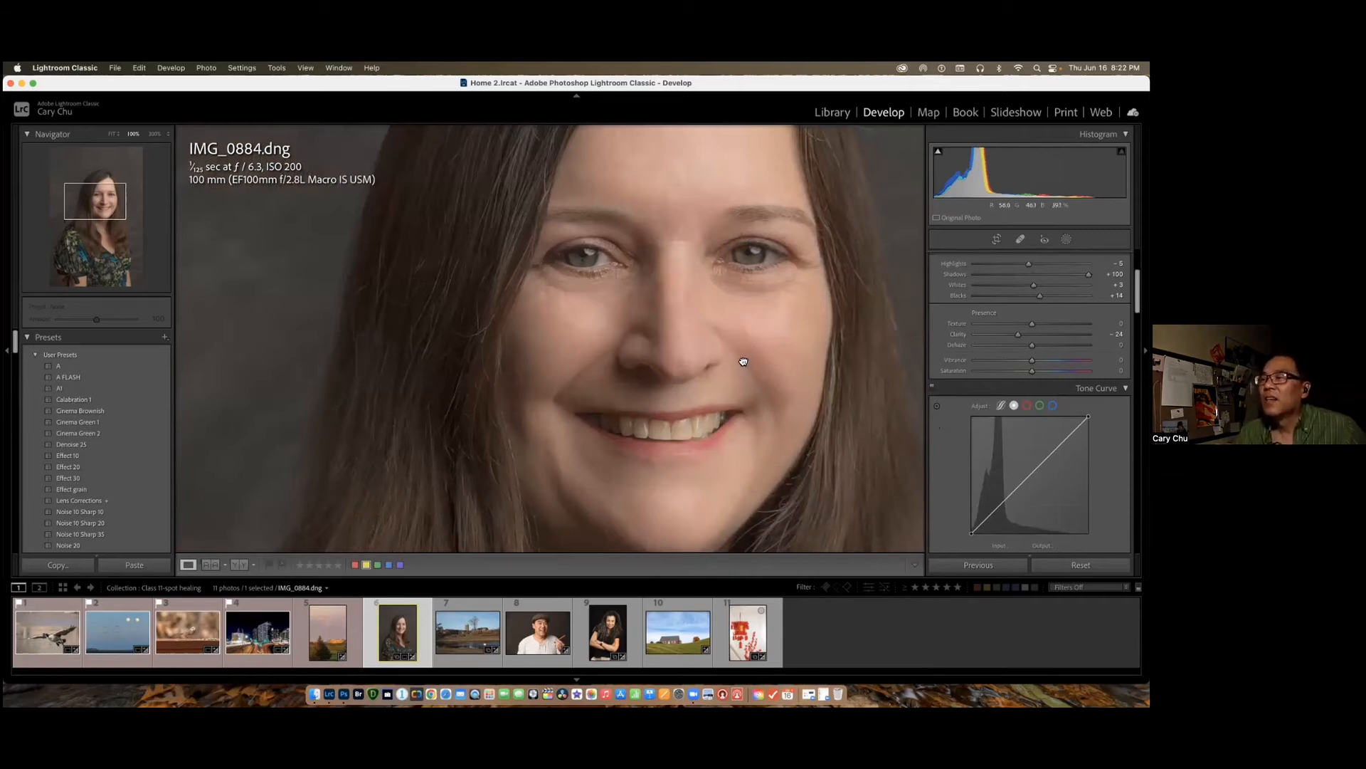
{"action": "left_click_drag", "start_coordinate": [744, 363], "coordinate": [598, 390]}
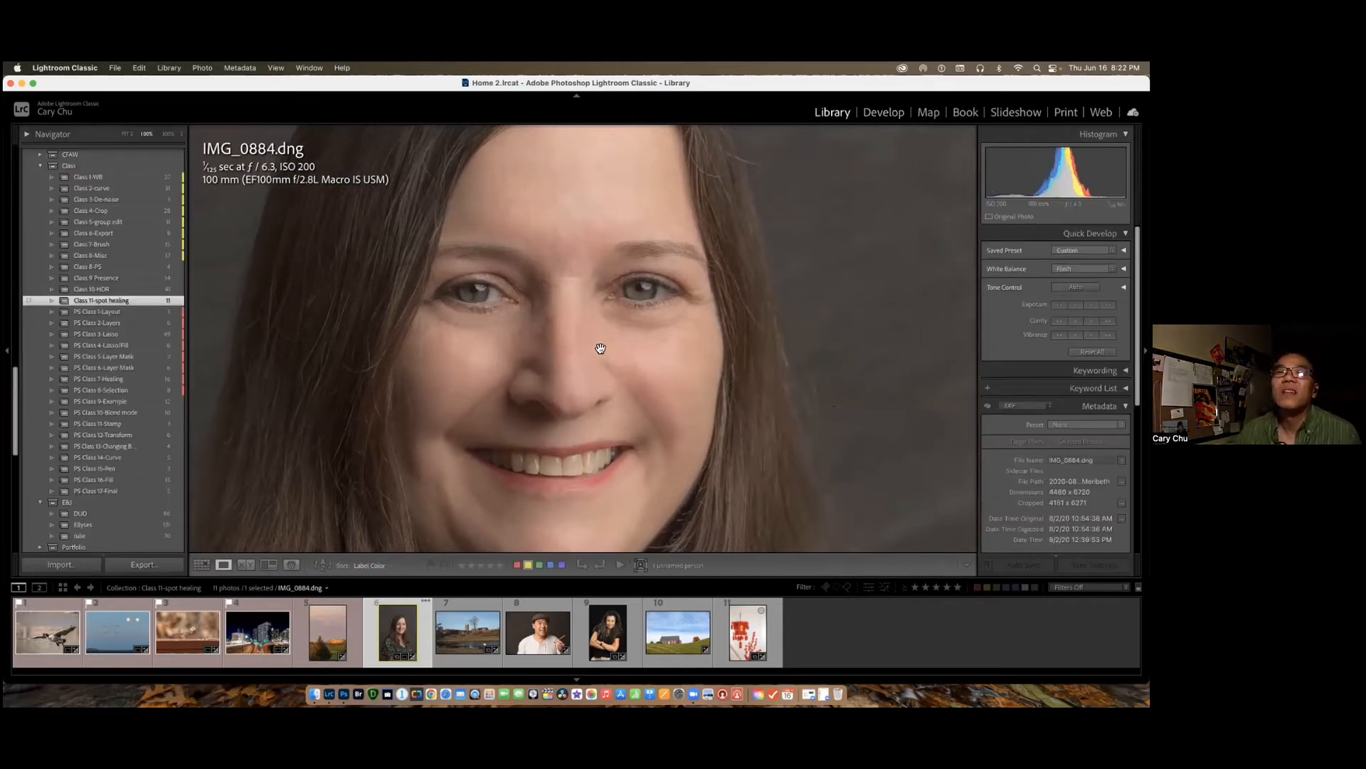
{"action": "left_click", "coordinate": [39, 135]}
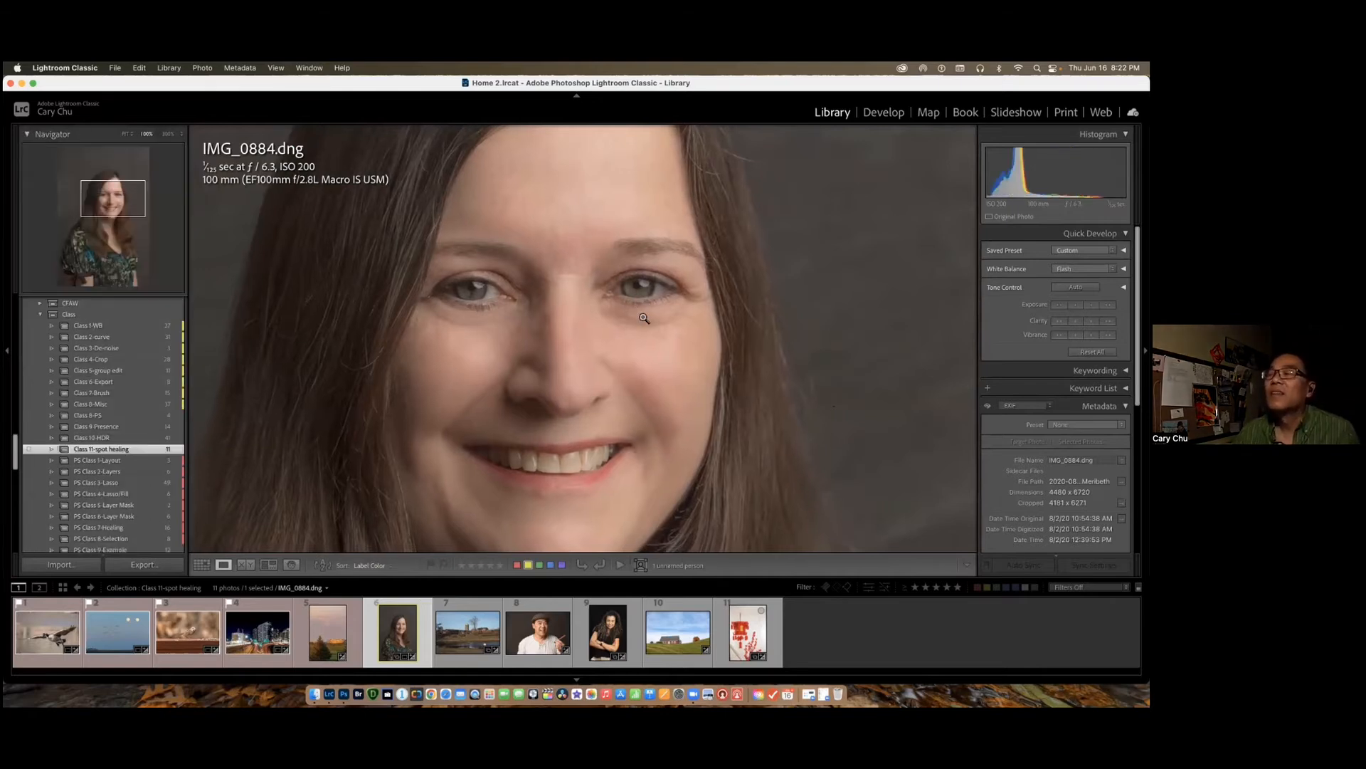
{"action": "left_click", "coordinate": [644, 314]}
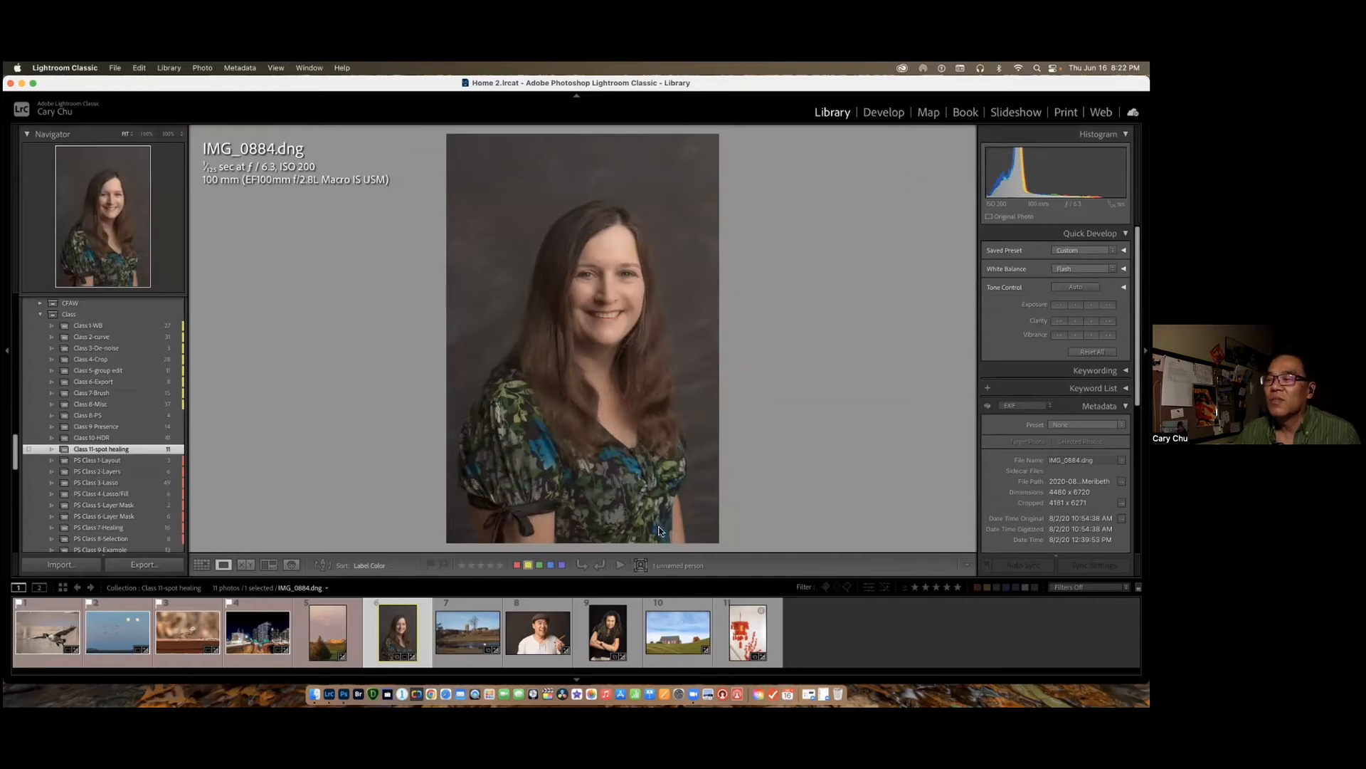
Step: Open the IMG_9827.JPG portrait in Develop, zoomed in on the man's face
{"action": "left_click", "coordinate": [535, 641]}
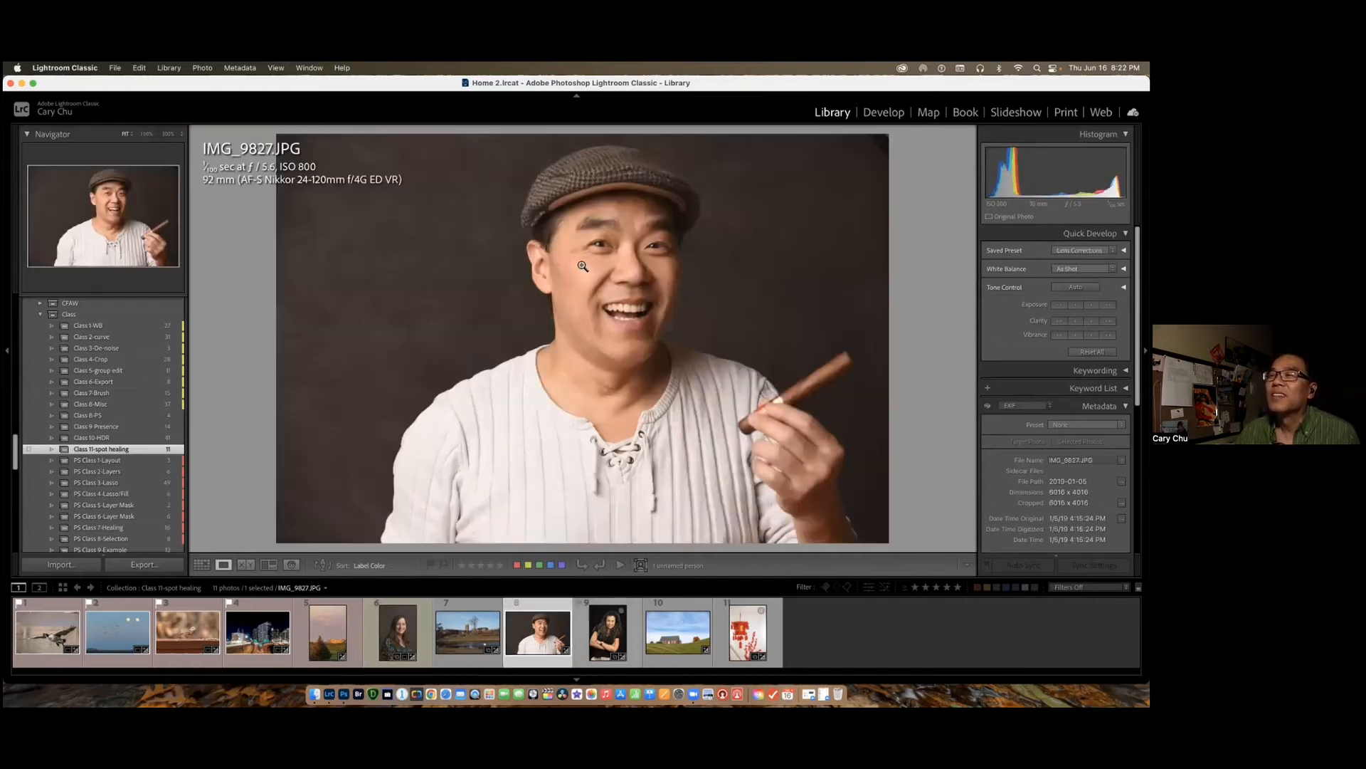
{"action": "left_click", "coordinate": [574, 273]}
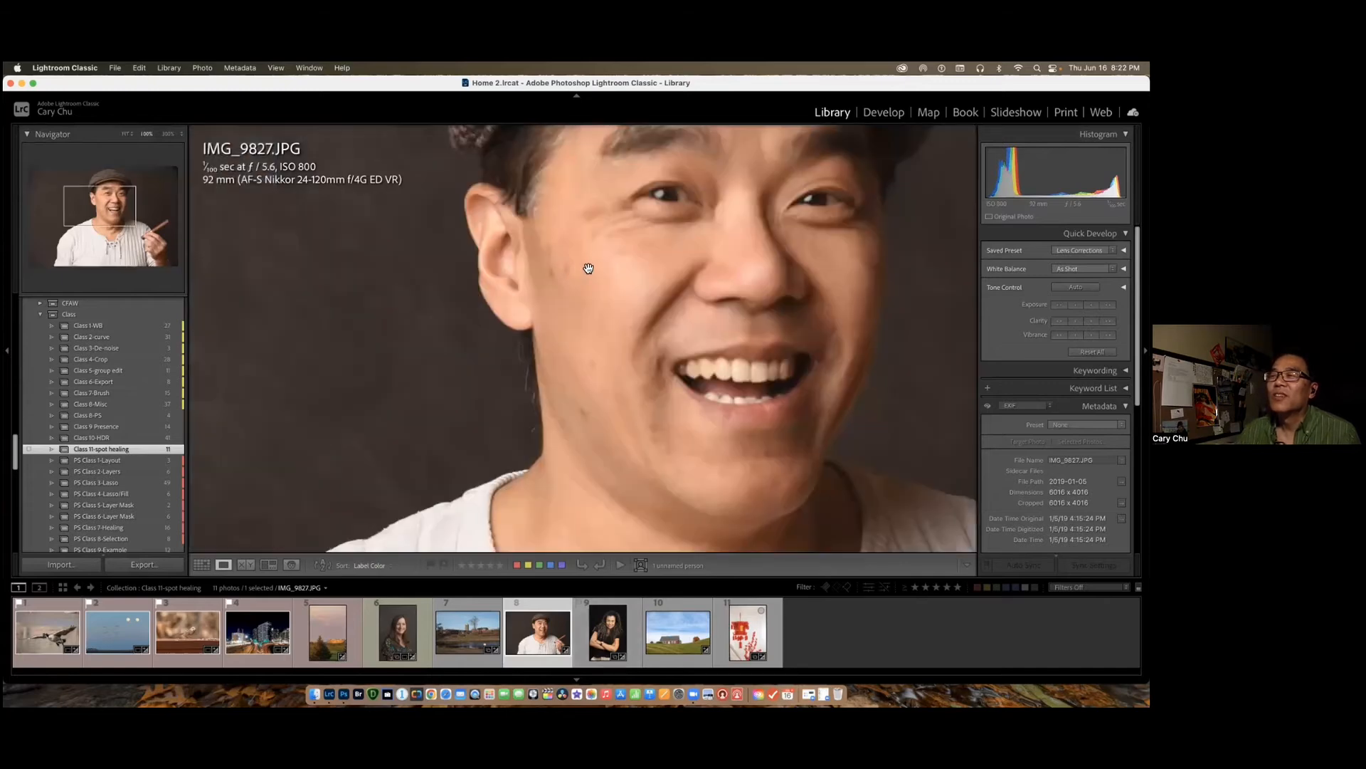
{"action": "left_click", "coordinate": [884, 113]}
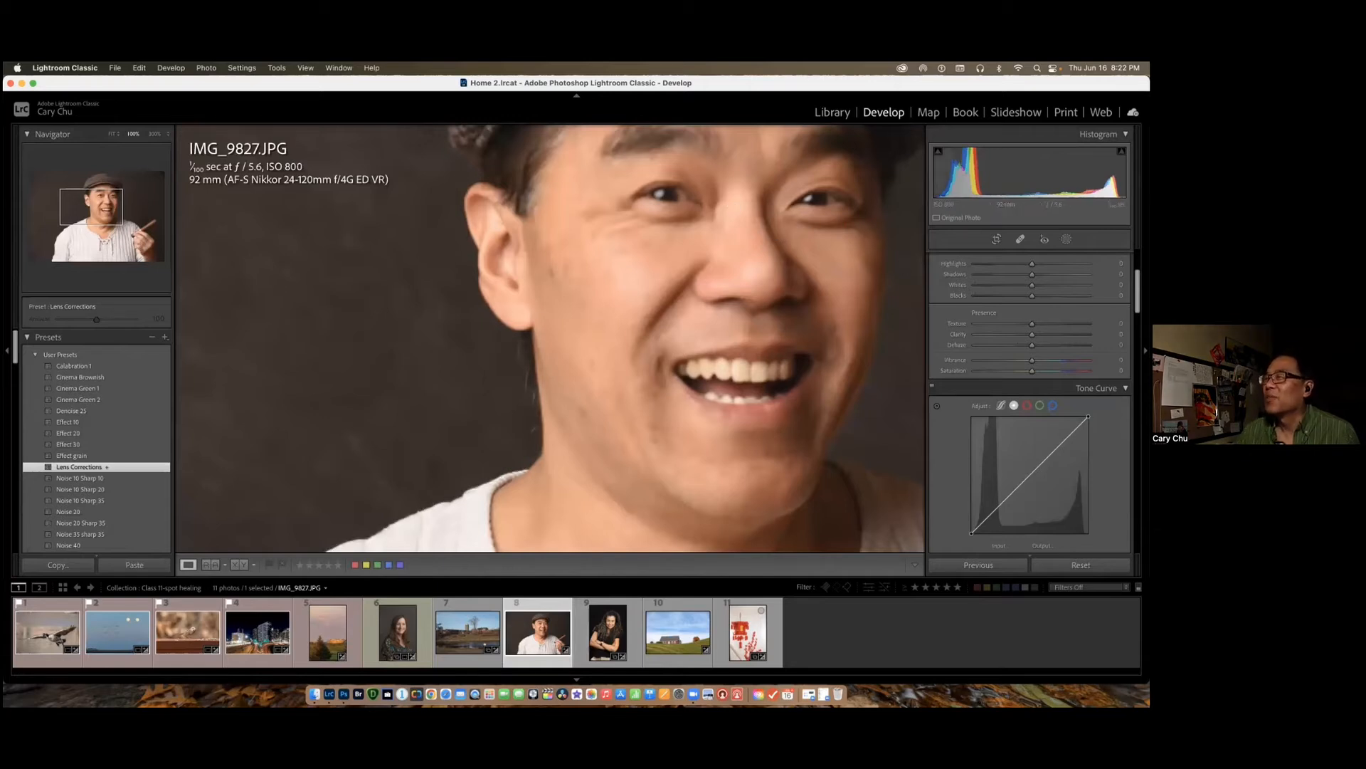
Step: Heal the blemishes on the image-left cheek, along the jaw and beside the eye at 100 opacity
{"action": "key", "text": "q"}
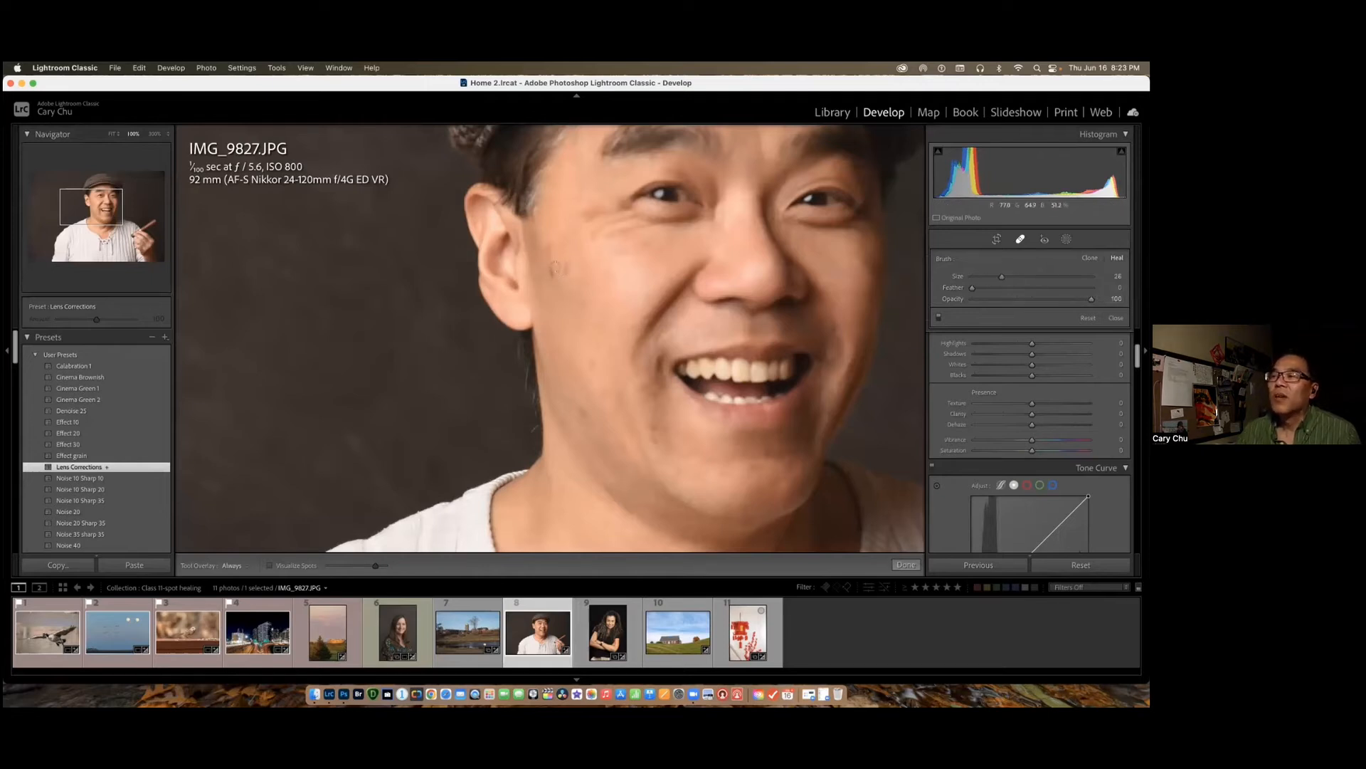
{"action": "left_click", "coordinate": [551, 270]}
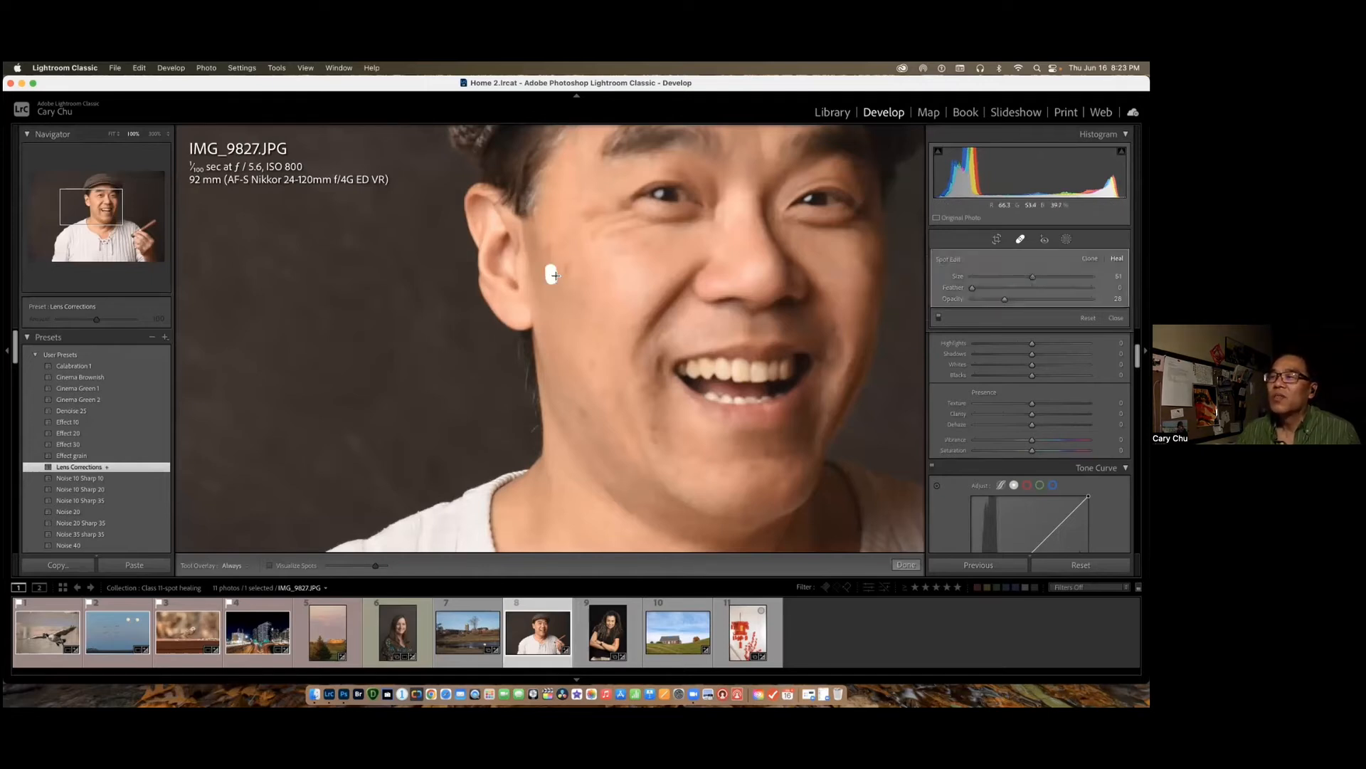
{"action": "left_click", "coordinate": [567, 271]}
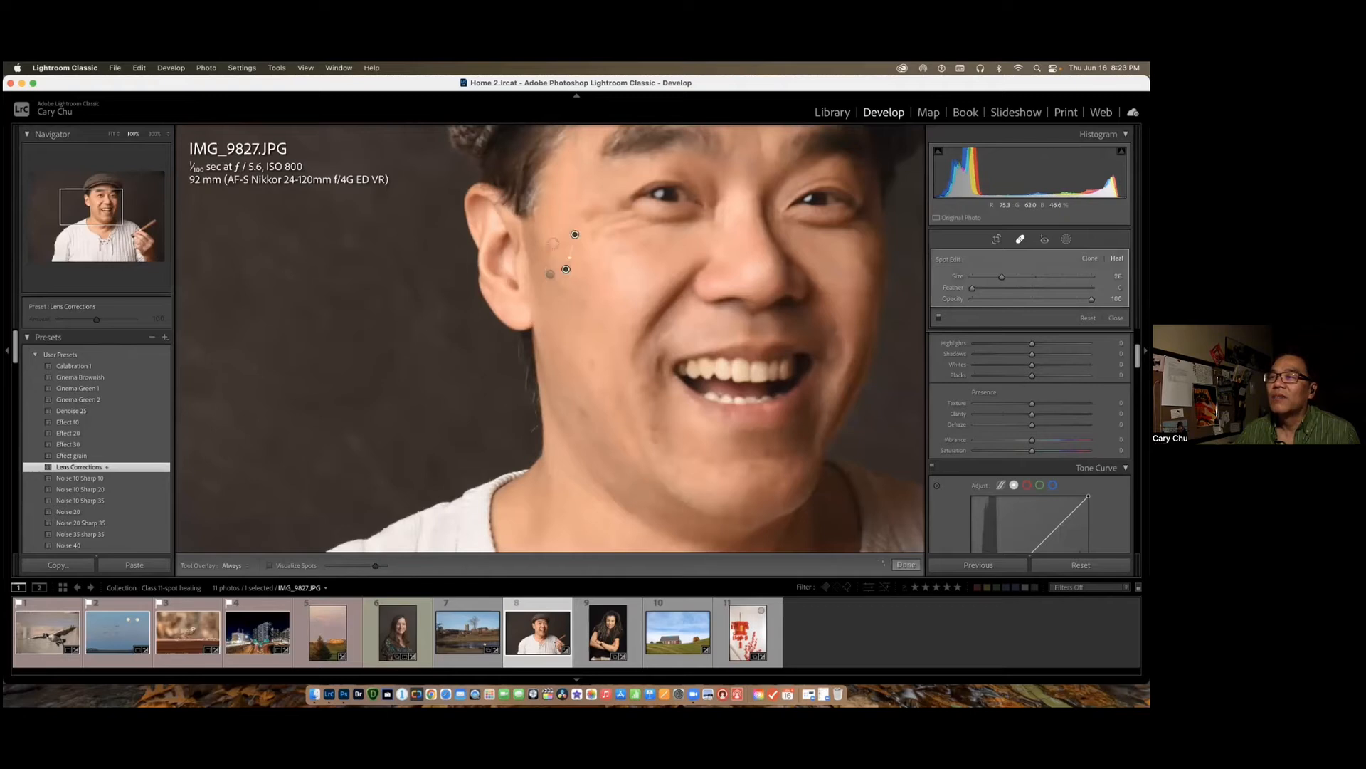
{"action": "left_click", "coordinate": [550, 249]}
{"action": "left_click", "coordinate": [592, 363]}
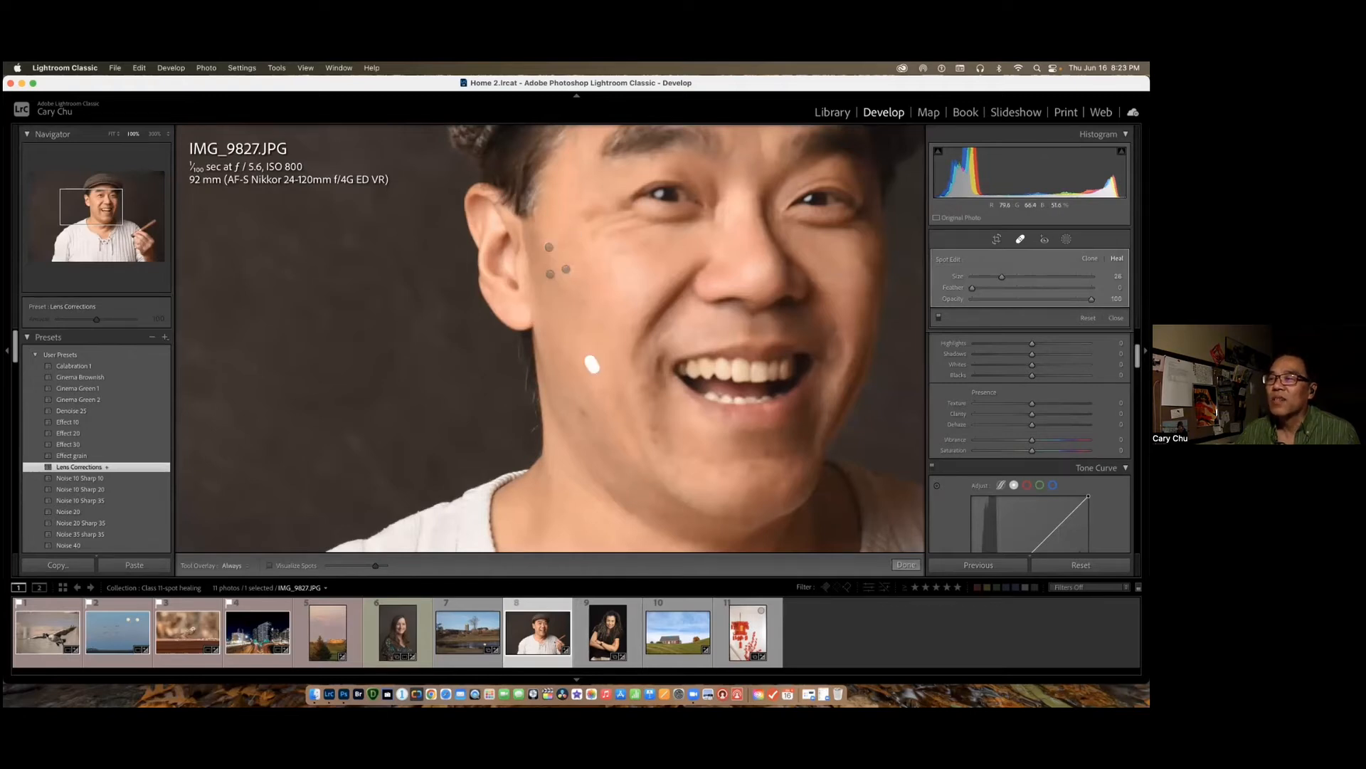
{"action": "left_click", "coordinate": [582, 415]}
{"action": "left_click", "coordinate": [627, 424]}
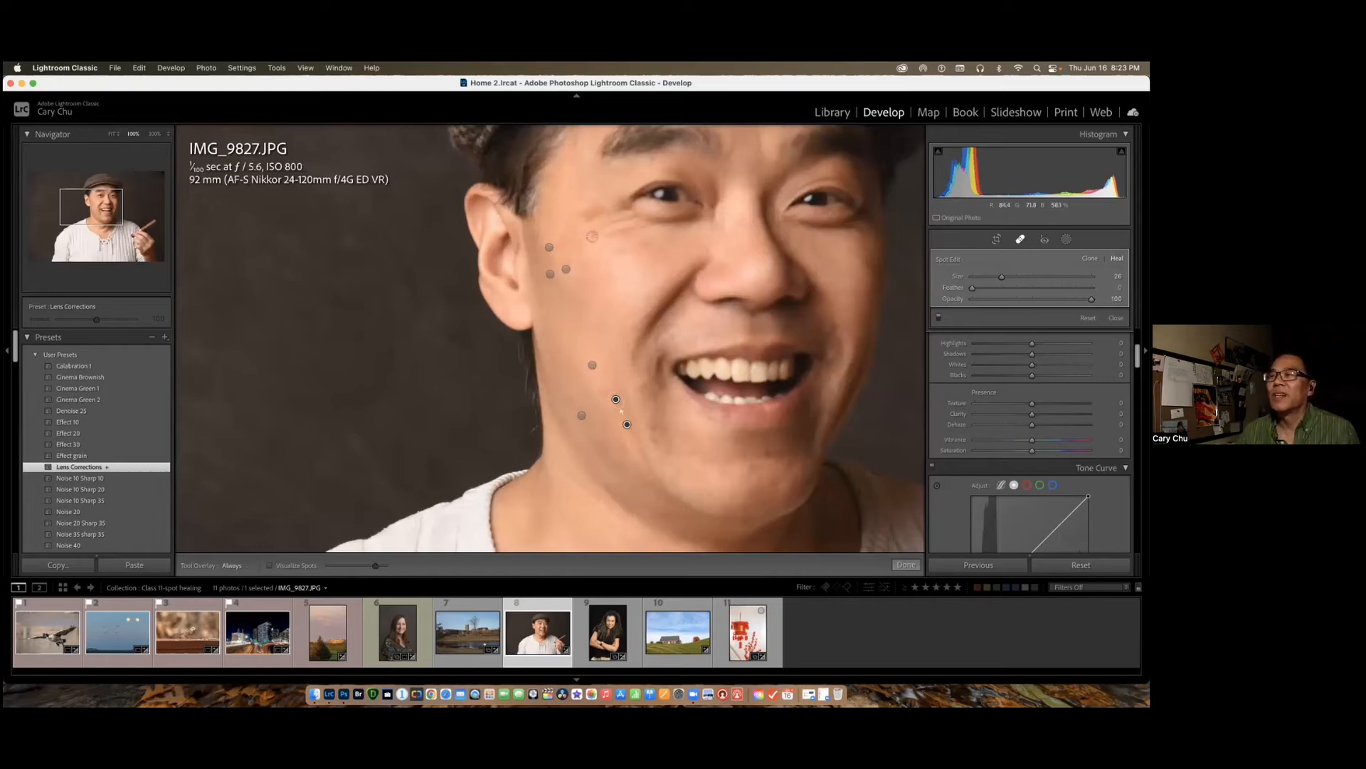
{"action": "left_click", "coordinate": [594, 234]}
{"action": "left_click", "coordinate": [586, 222]}
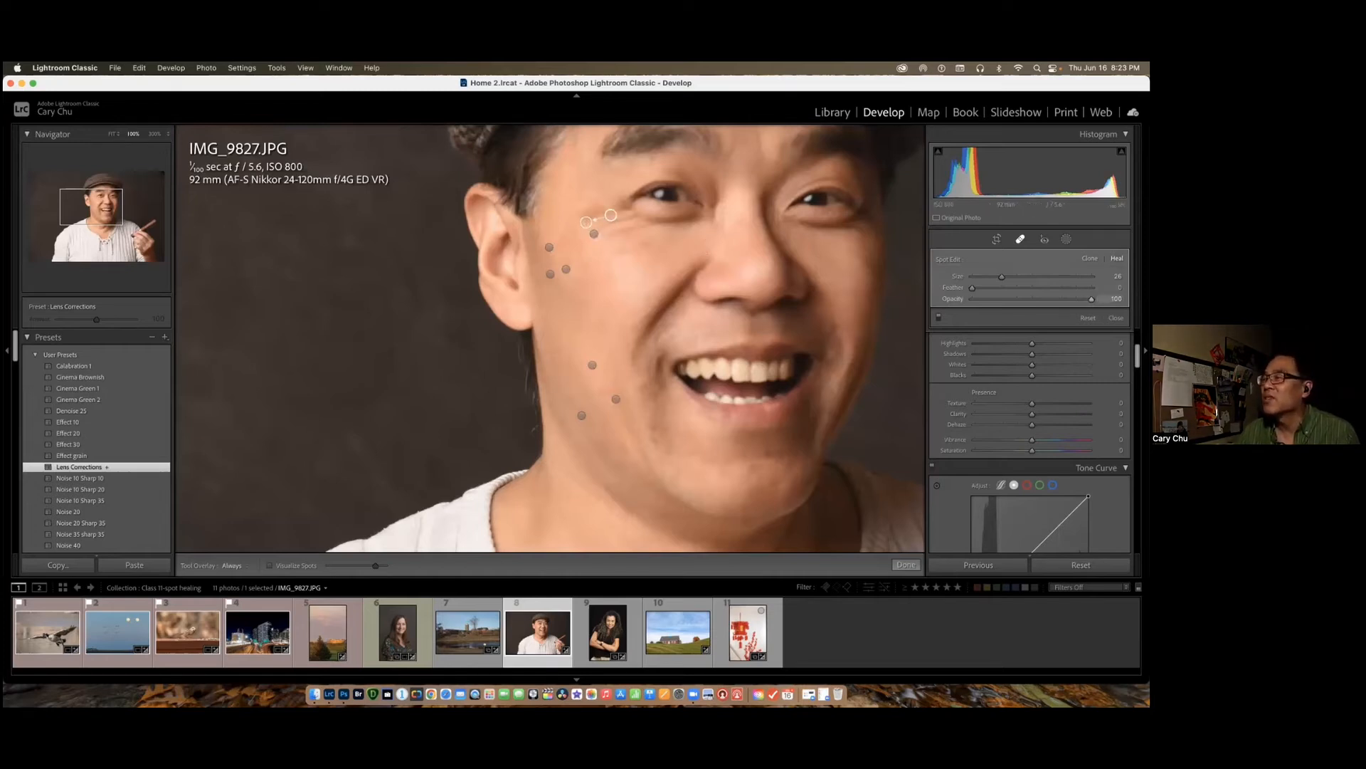
Step: Set the healing opacity to 43 and reset all spot edits on the portrait
{"action": "left_click_drag", "start_coordinate": [1117, 299], "coordinate": [1107, 298]}
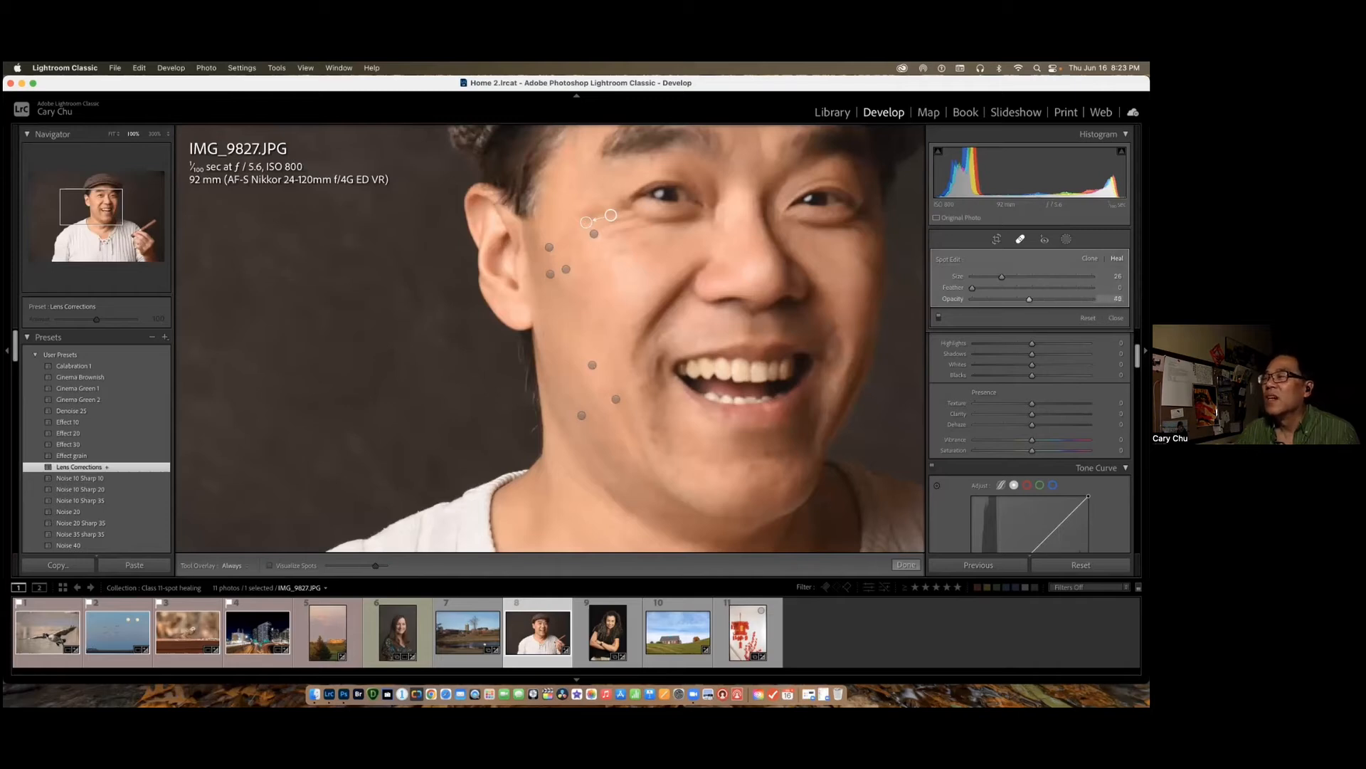
{"action": "left_click", "coordinate": [550, 249]}
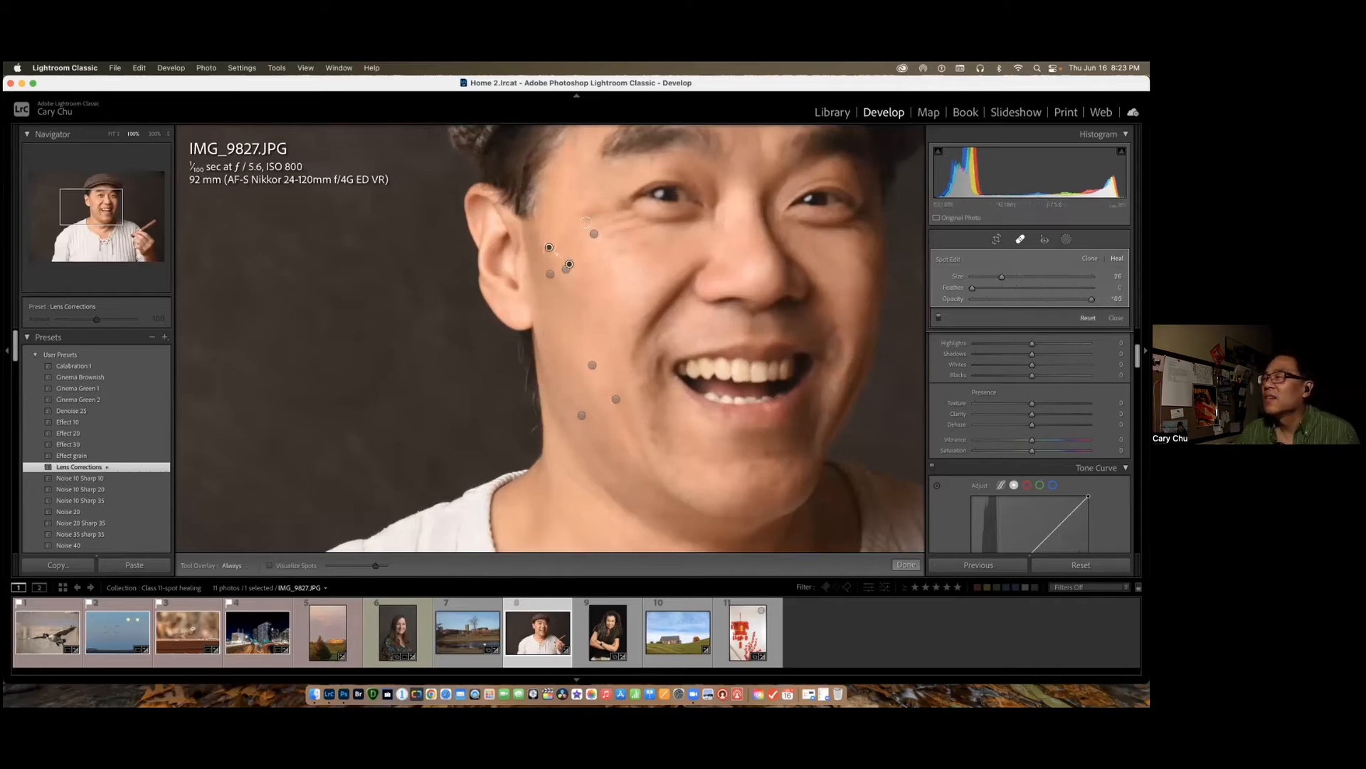
{"action": "left_click", "coordinate": [1088, 318]}
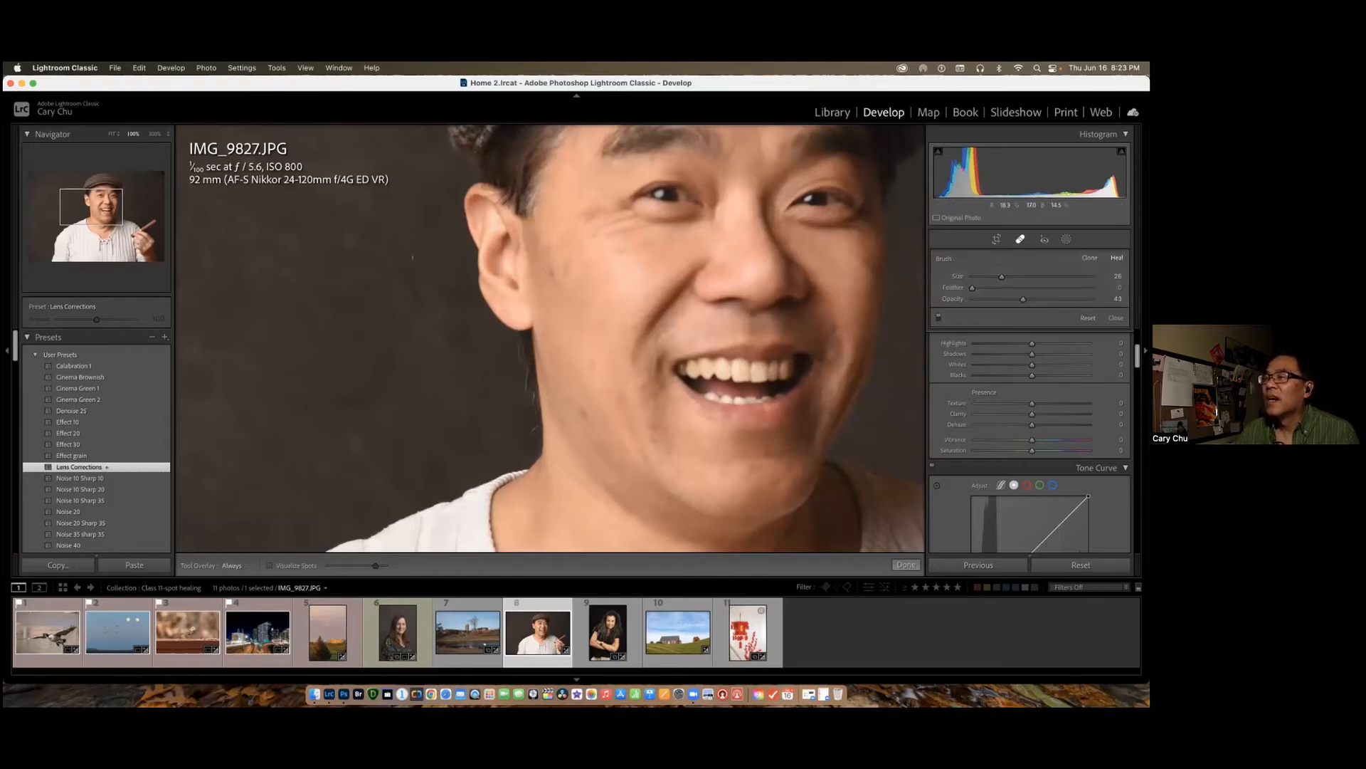
Step: Heal the four blemishes on the image-left cheek and the one below the eye corner at 43 opacity
{"action": "left_click", "coordinate": [551, 279]}
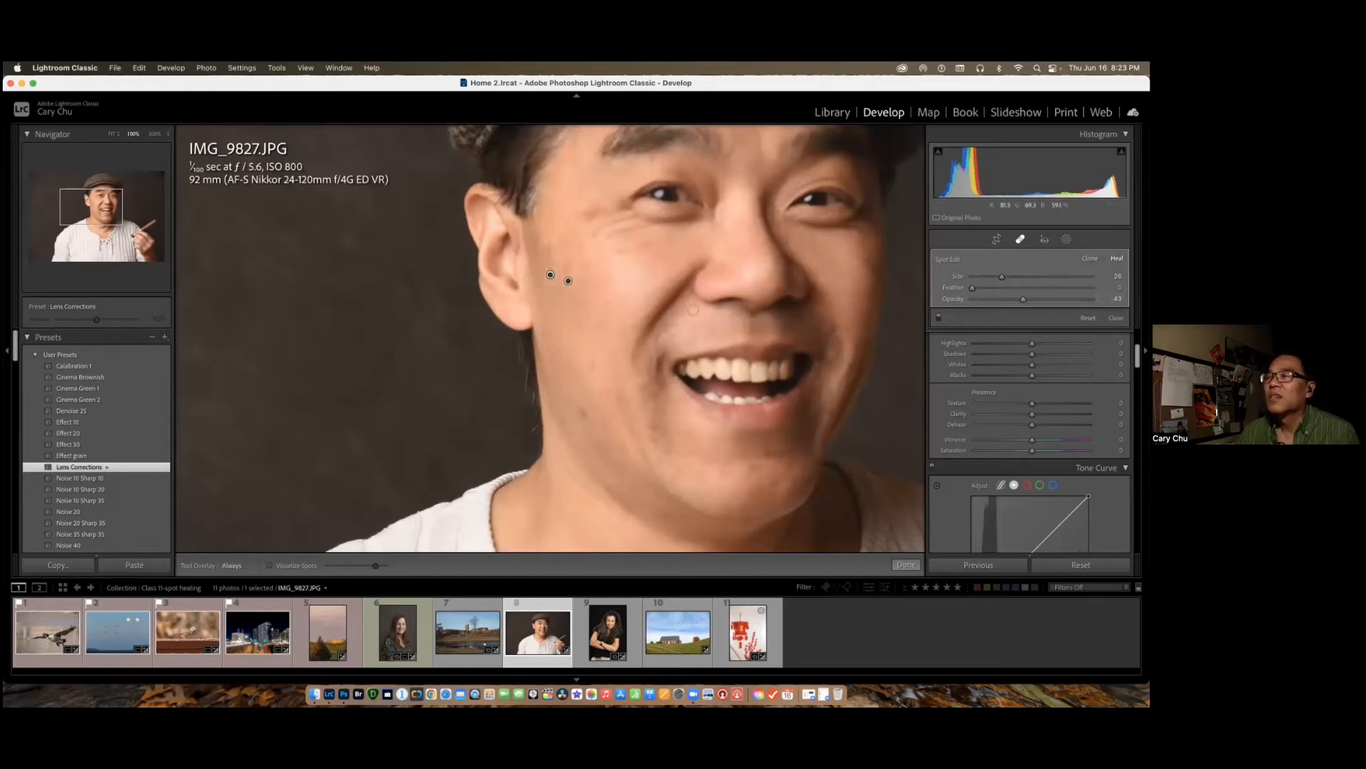
{"action": "left_click", "coordinate": [592, 233]}
{"action": "left_click", "coordinate": [567, 264]}
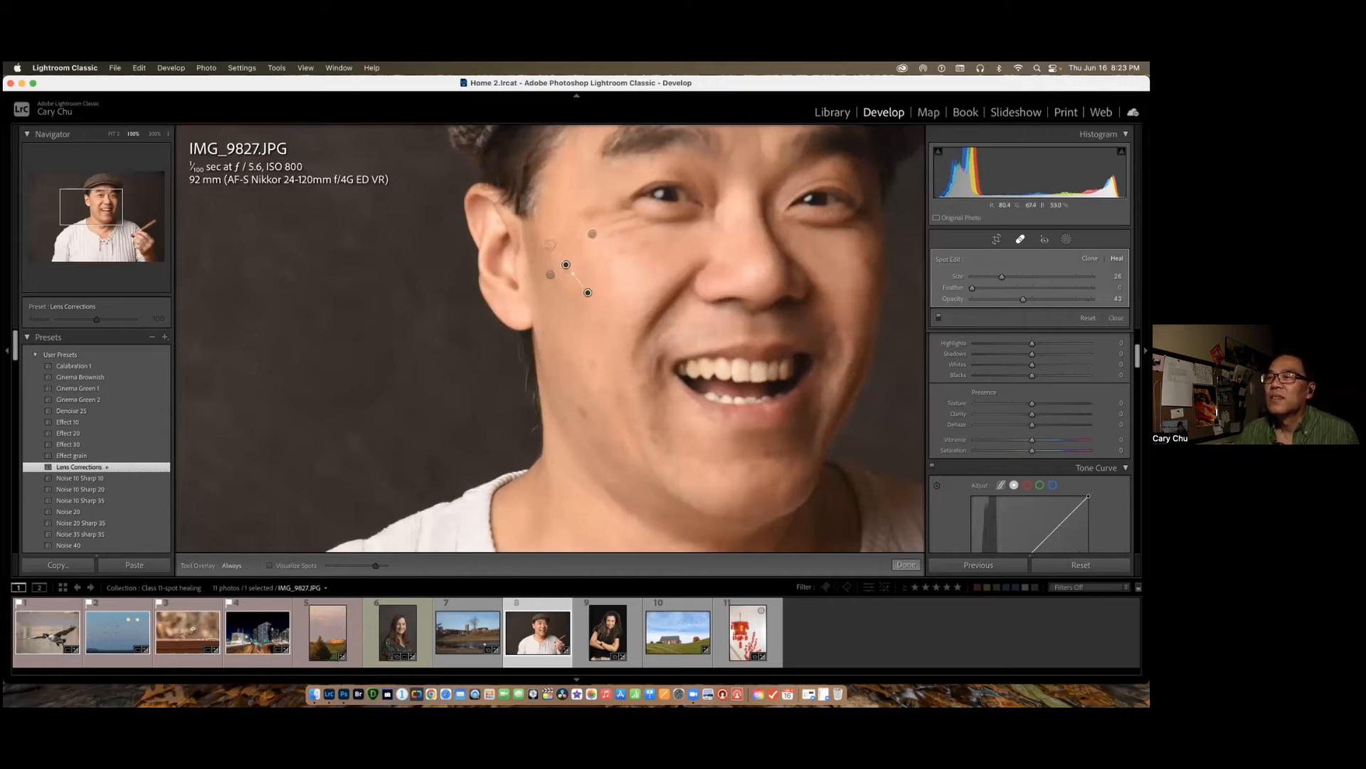
{"action": "left_click", "coordinate": [554, 262]}
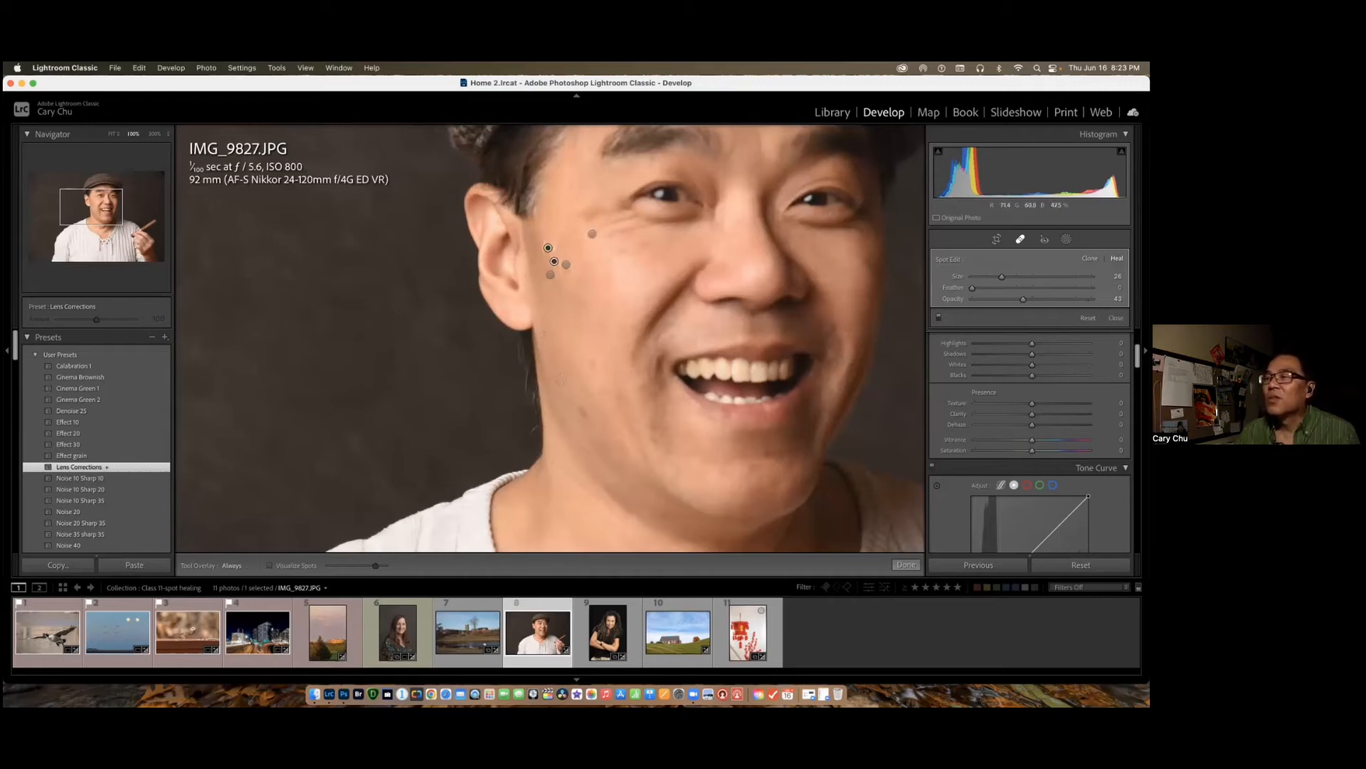
{"action": "left_click", "coordinate": [593, 363]}
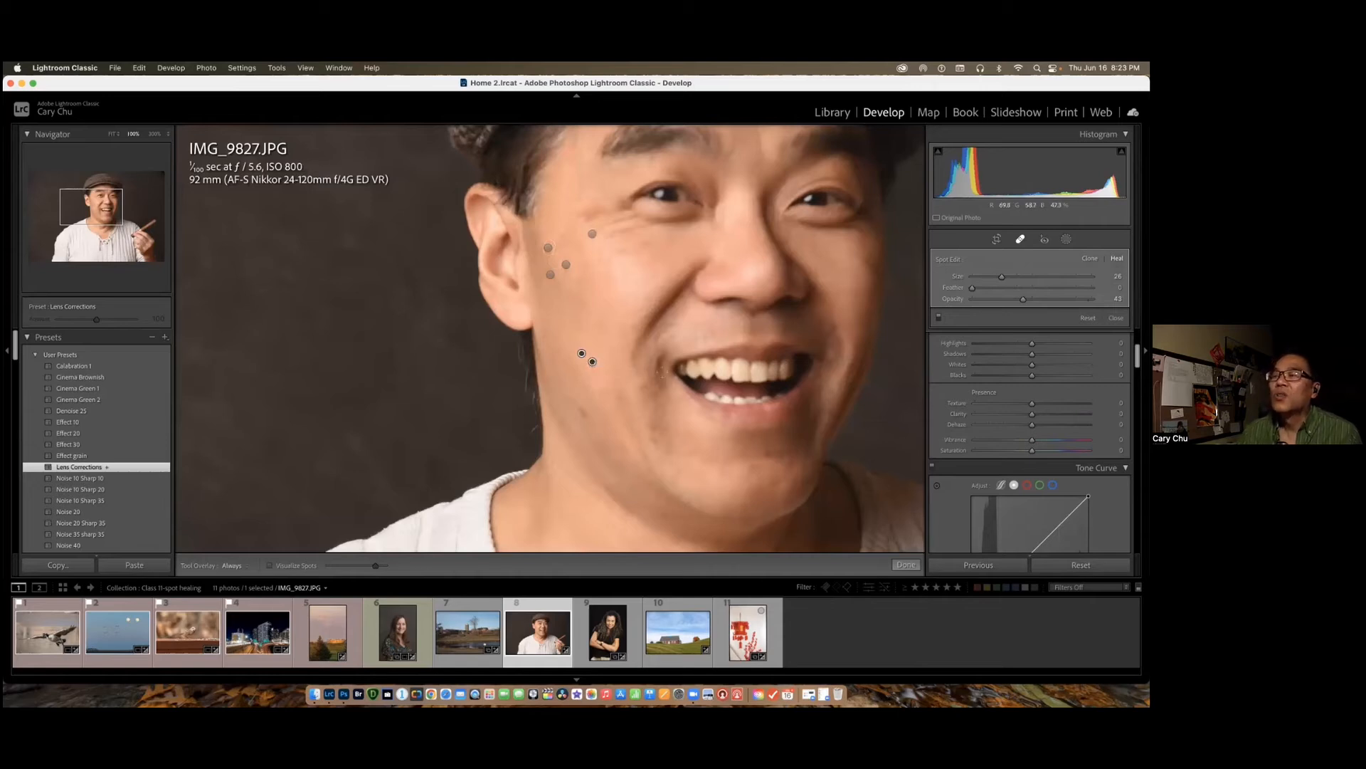
Step: Compare the man's face with the spot healing off and on, and inspect the cheek without the spot markers
{"action": "left_click", "coordinate": [939, 318]}
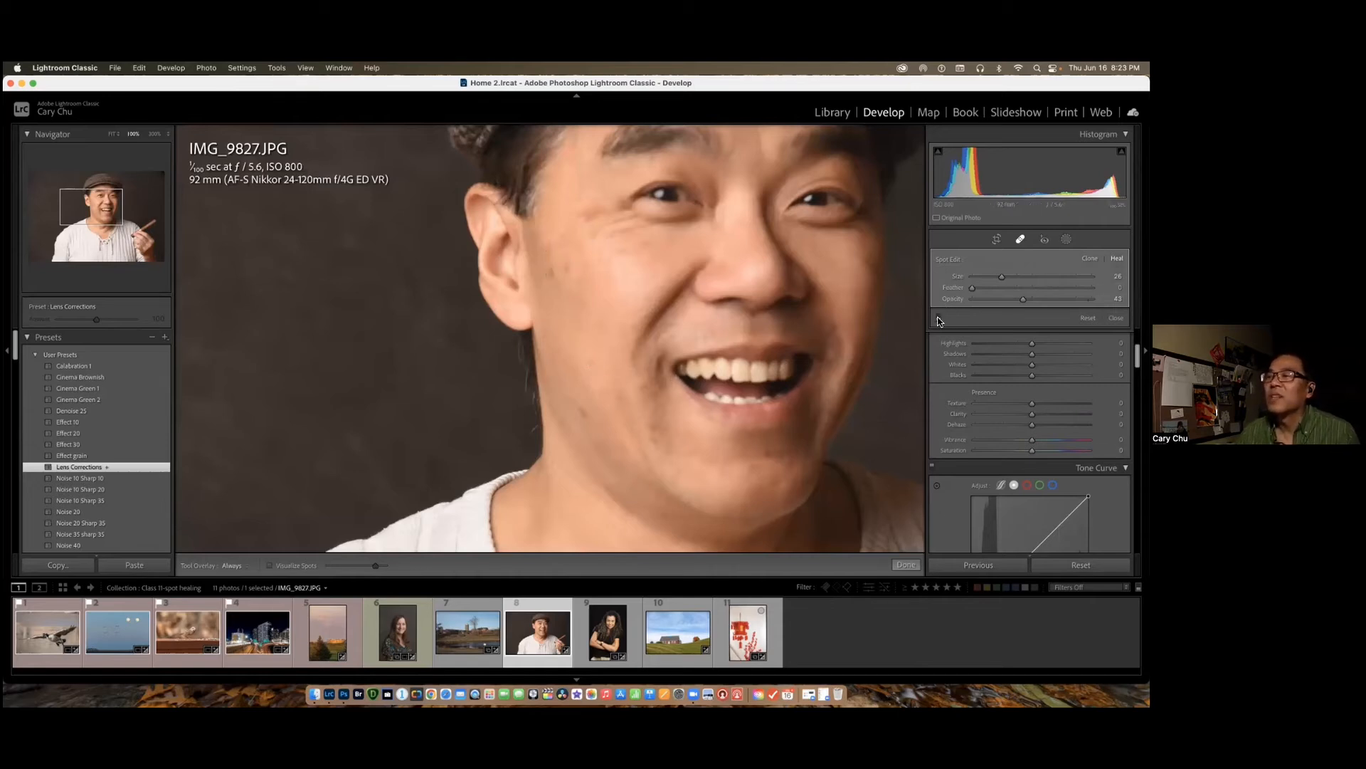
{"action": "left_click", "coordinate": [939, 318]}
{"action": "left_click", "coordinate": [939, 318]}
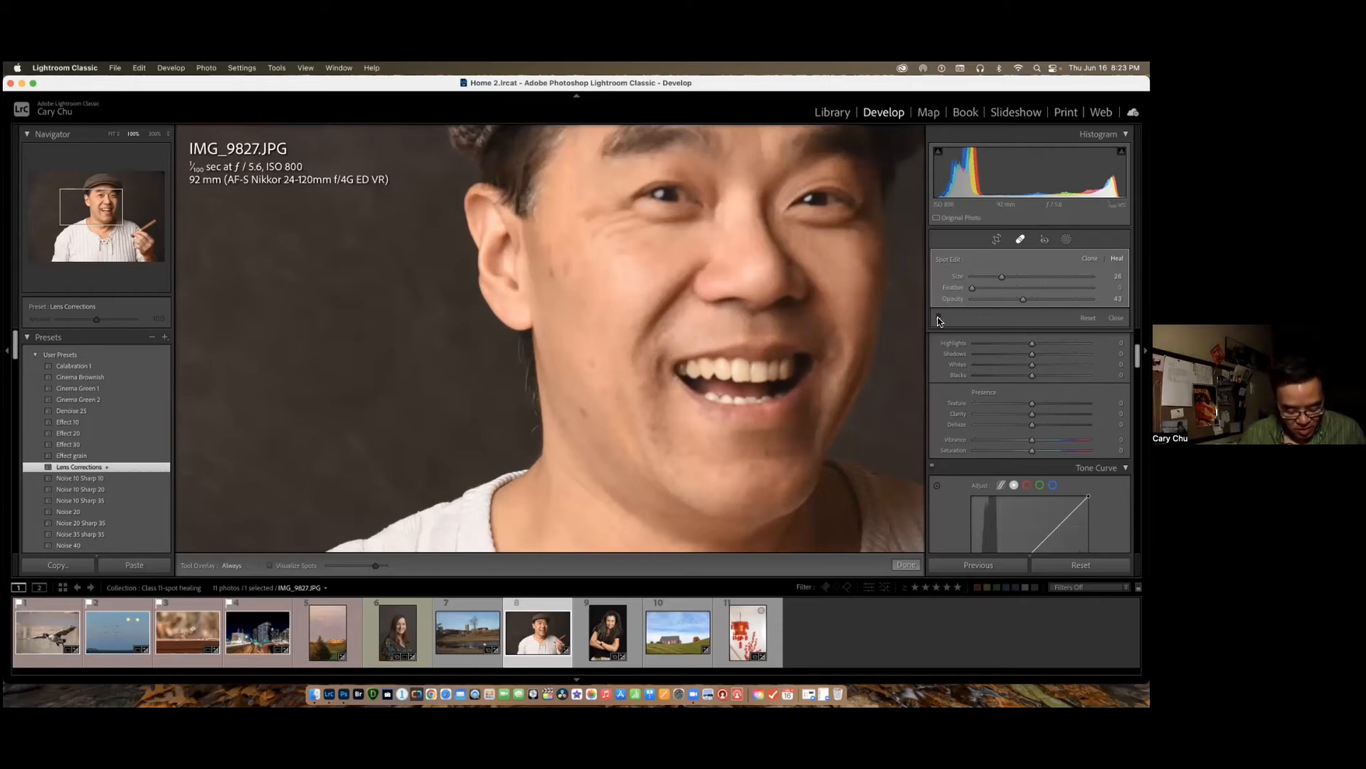
{"action": "key", "text": "backslash"}
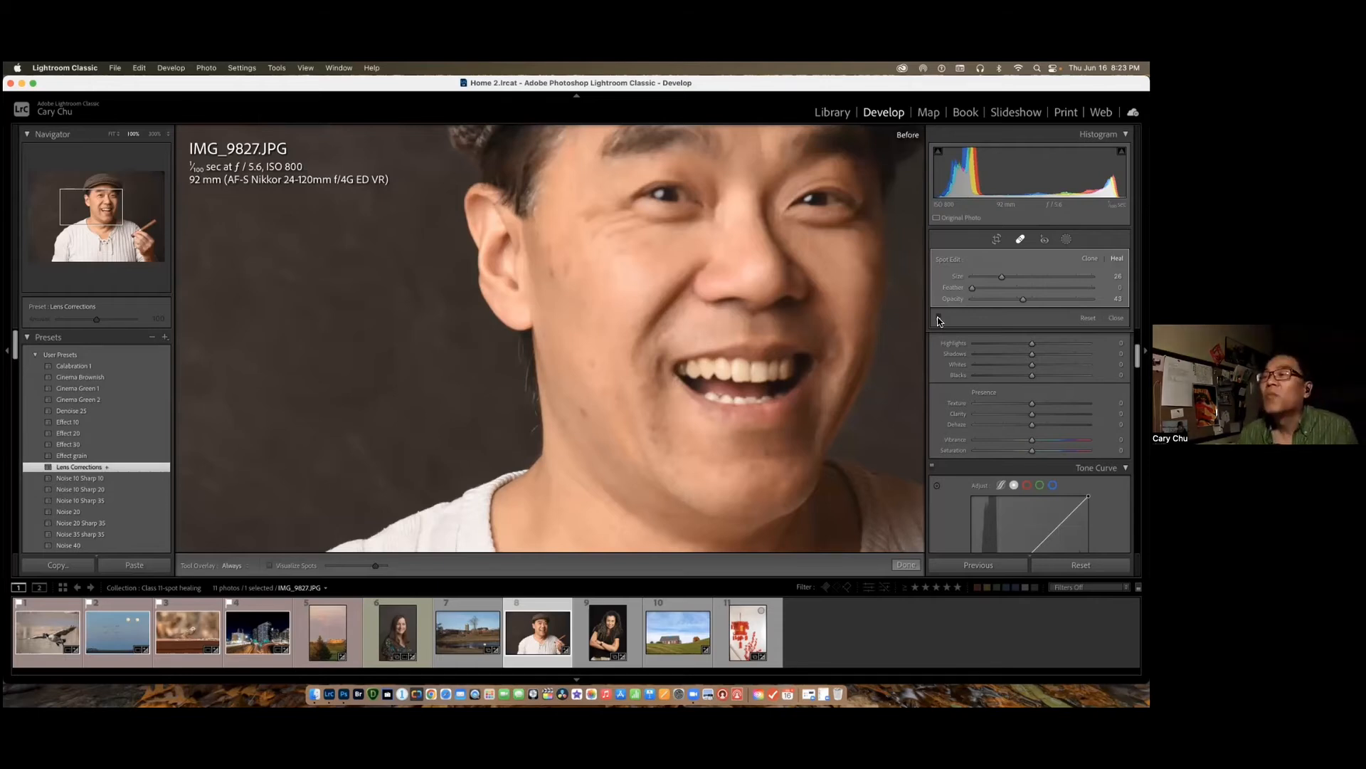
{"action": "key", "text": "backslash"}
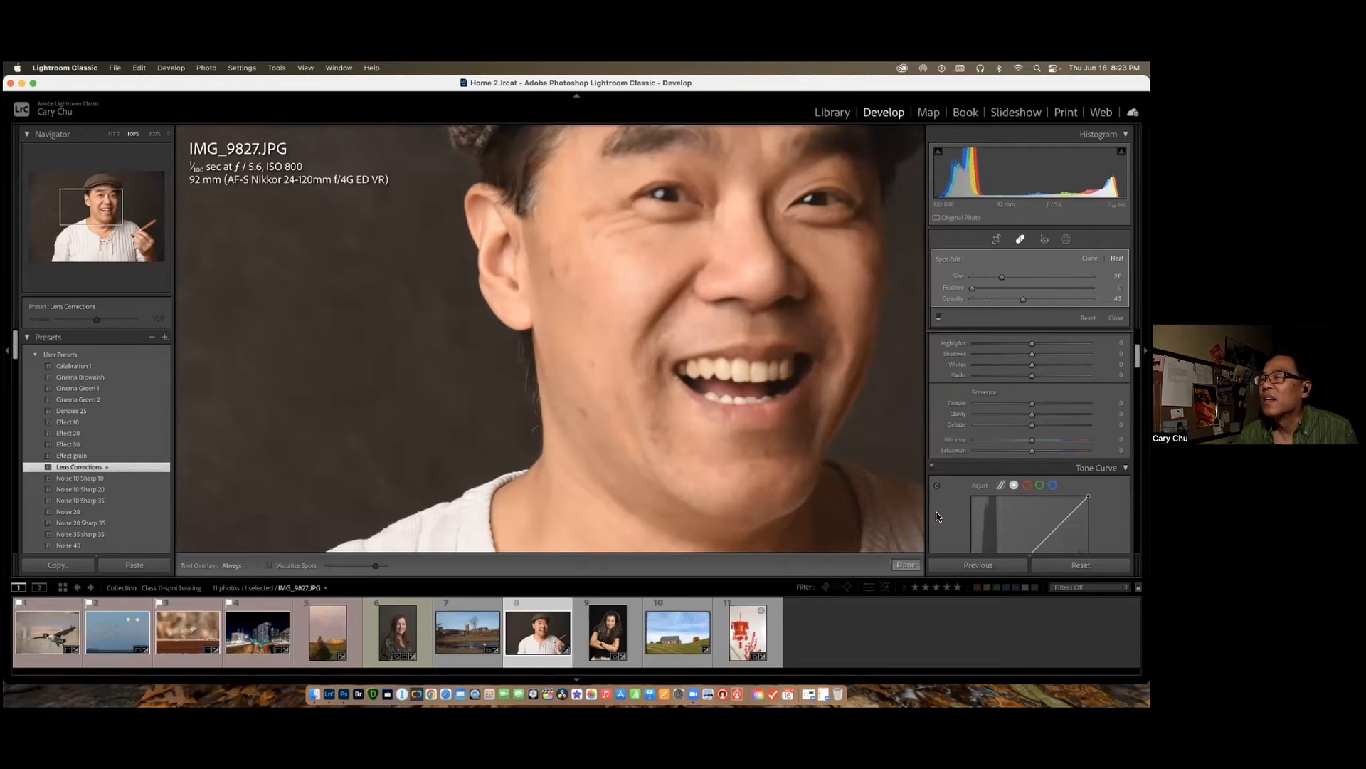
{"action": "left_click", "coordinate": [906, 565]}
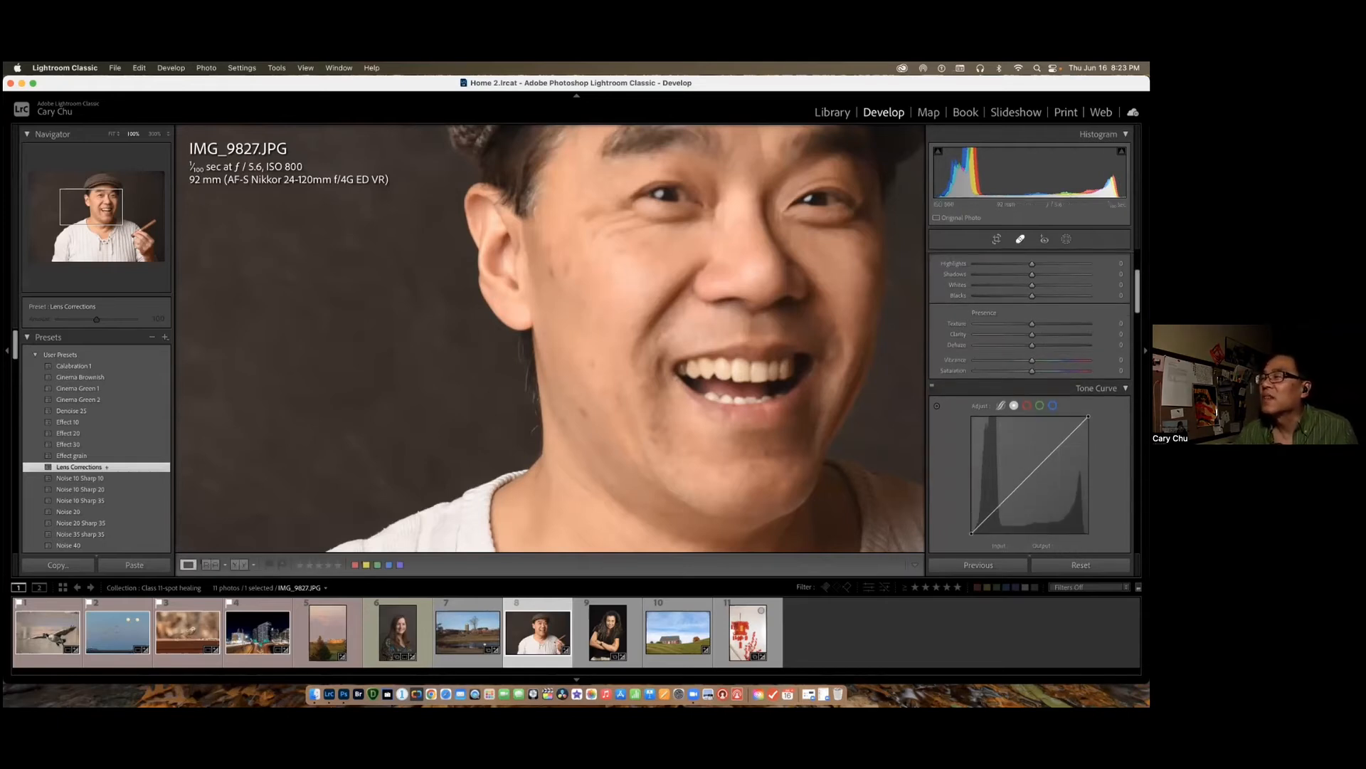
{"action": "key", "text": "q"}
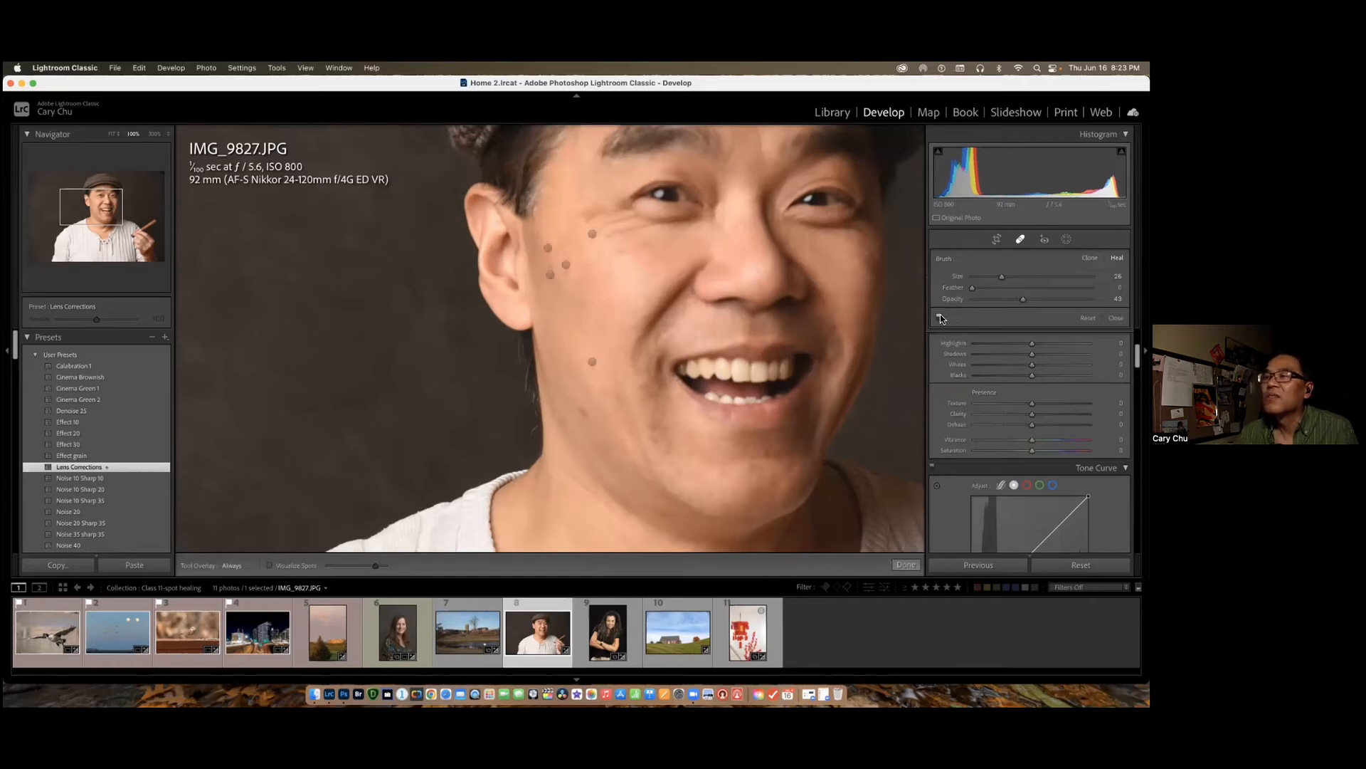
{"action": "left_click", "coordinate": [907, 565]}
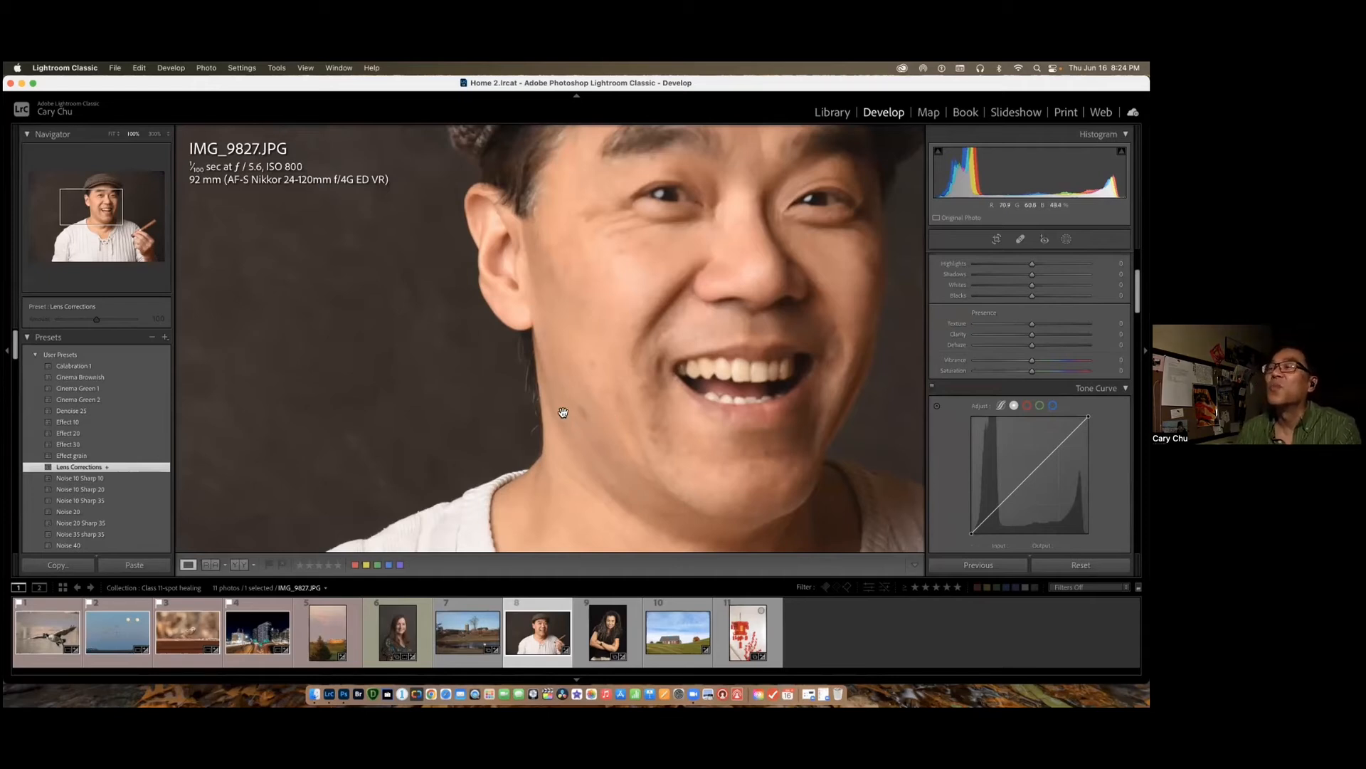
Step: Heal the crow's-feet line beside the image-left eye using cheek skin below as the source, and reduce that heal's opacity
{"action": "key", "text": "q"}
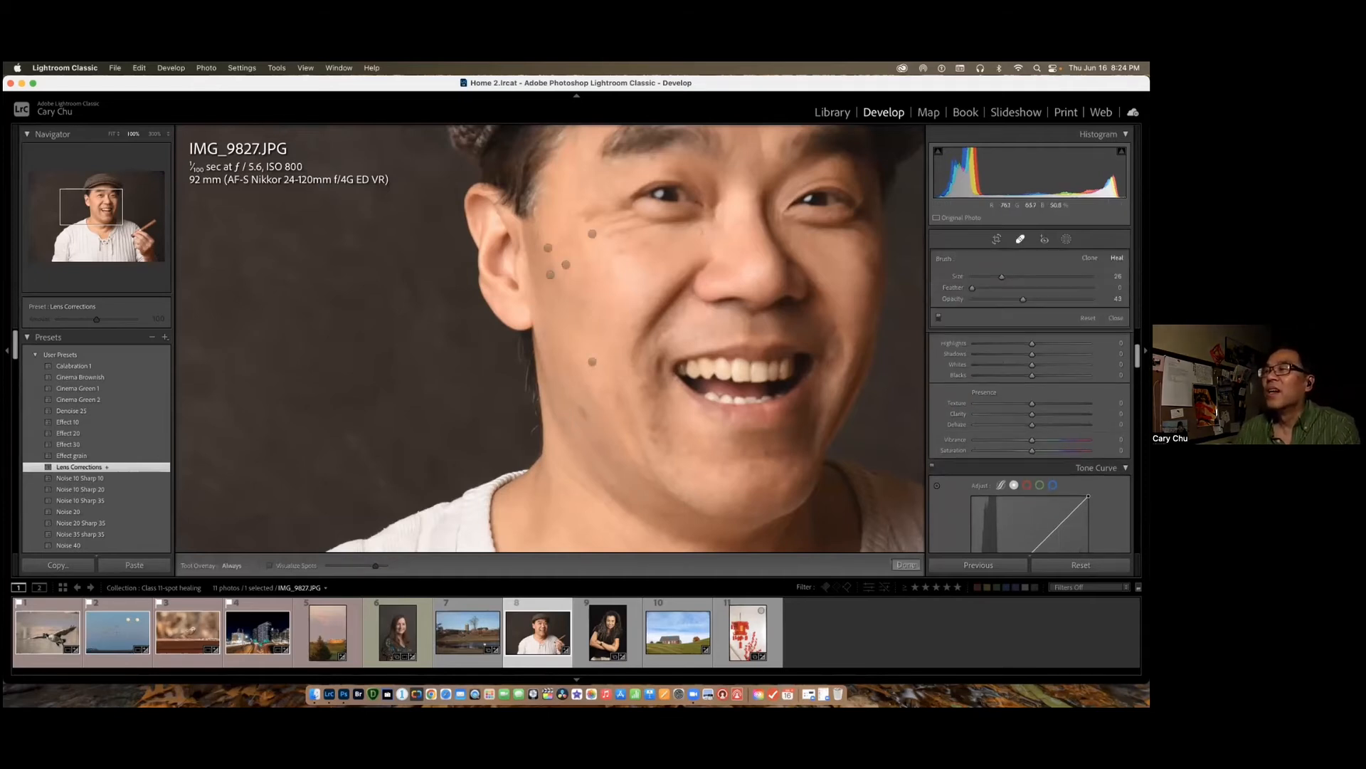
{"action": "mouse_move", "coordinate": [607, 225]}
{"action": "left_mouse_down"}
{"action": "mouse_move", "coordinate": [646, 225]}
{"action": "mouse_move", "coordinate": [586, 220]}
{"action": "mouse_move", "coordinate": [614, 203]}
{"action": "mouse_move", "coordinate": [598, 199]}
{"action": "mouse_move", "coordinate": [630, 213]}
{"action": "left_mouse_up"}
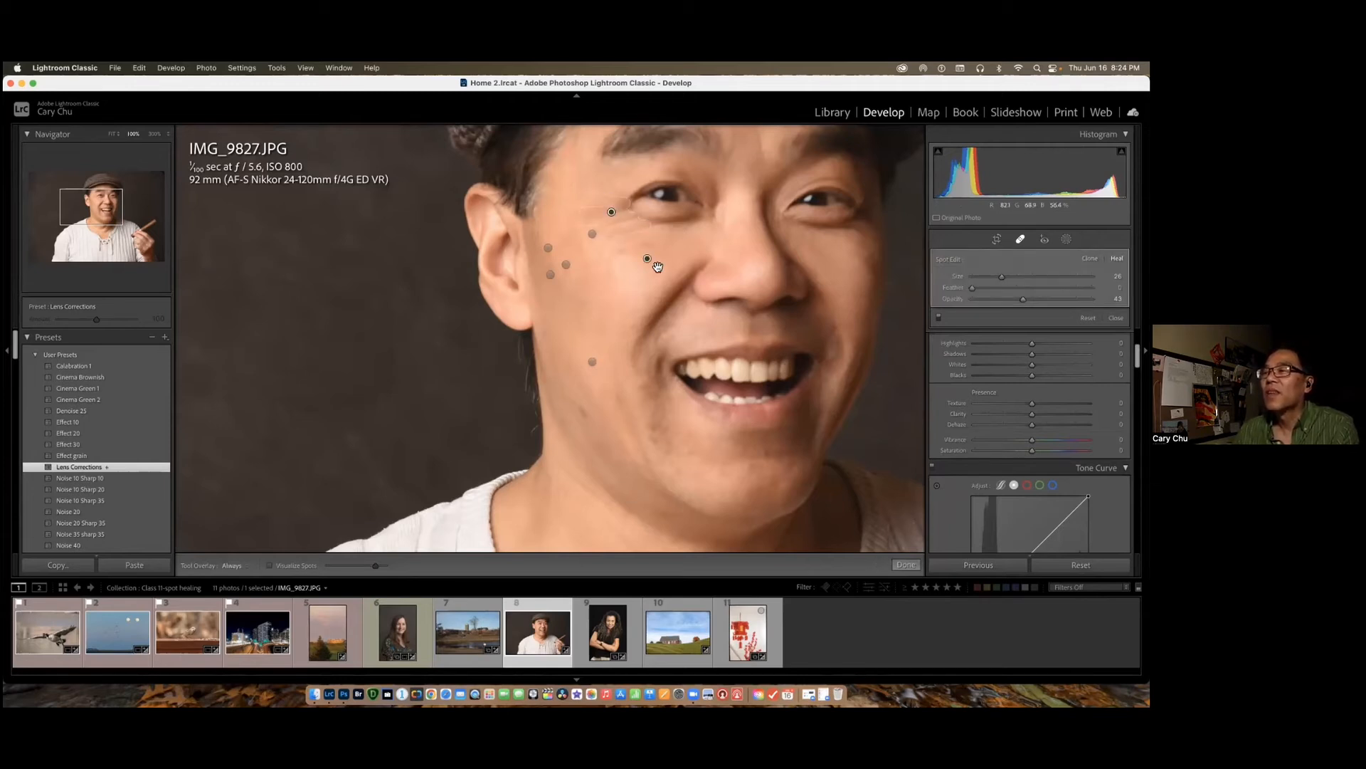
{"action": "left_click_drag", "start_coordinate": [647, 258], "coordinate": [613, 266]}
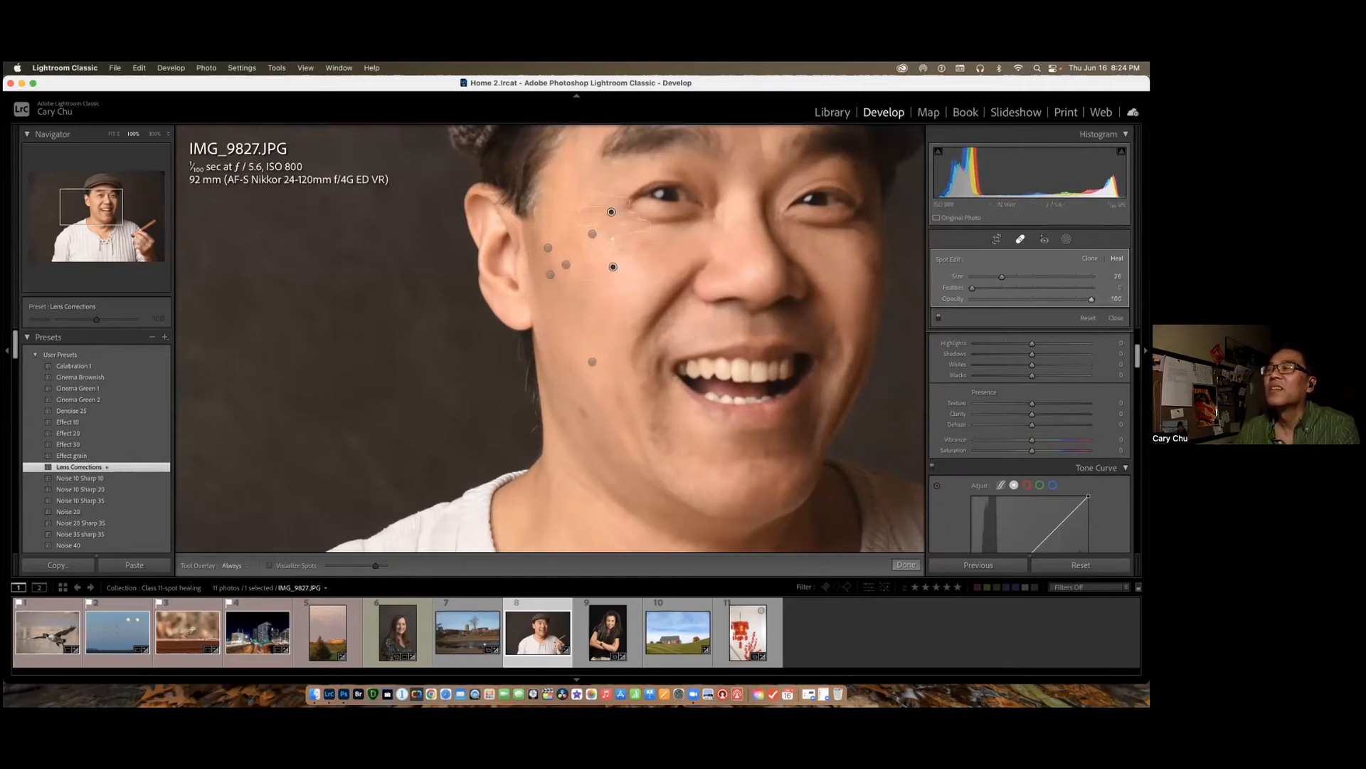
{"action": "left_click", "coordinate": [906, 565]}
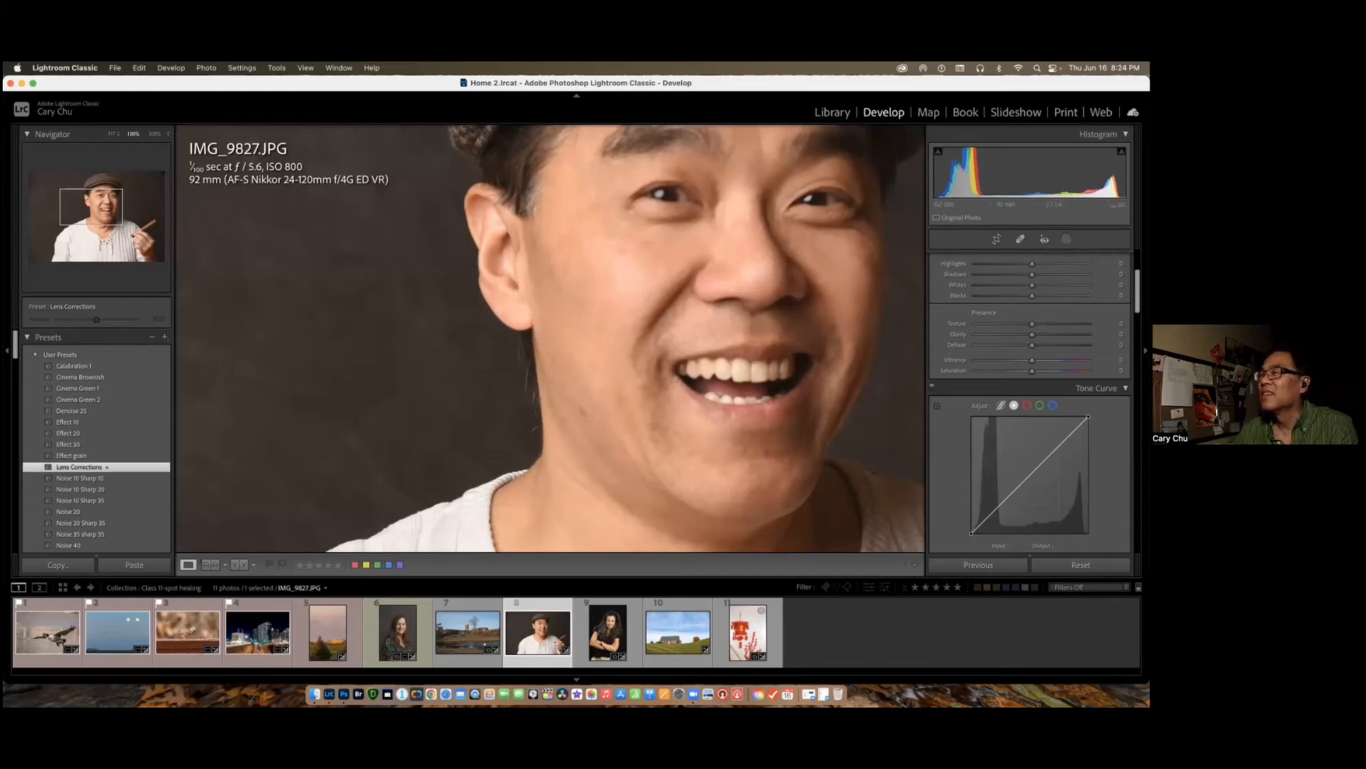
{"action": "key", "text": "q"}
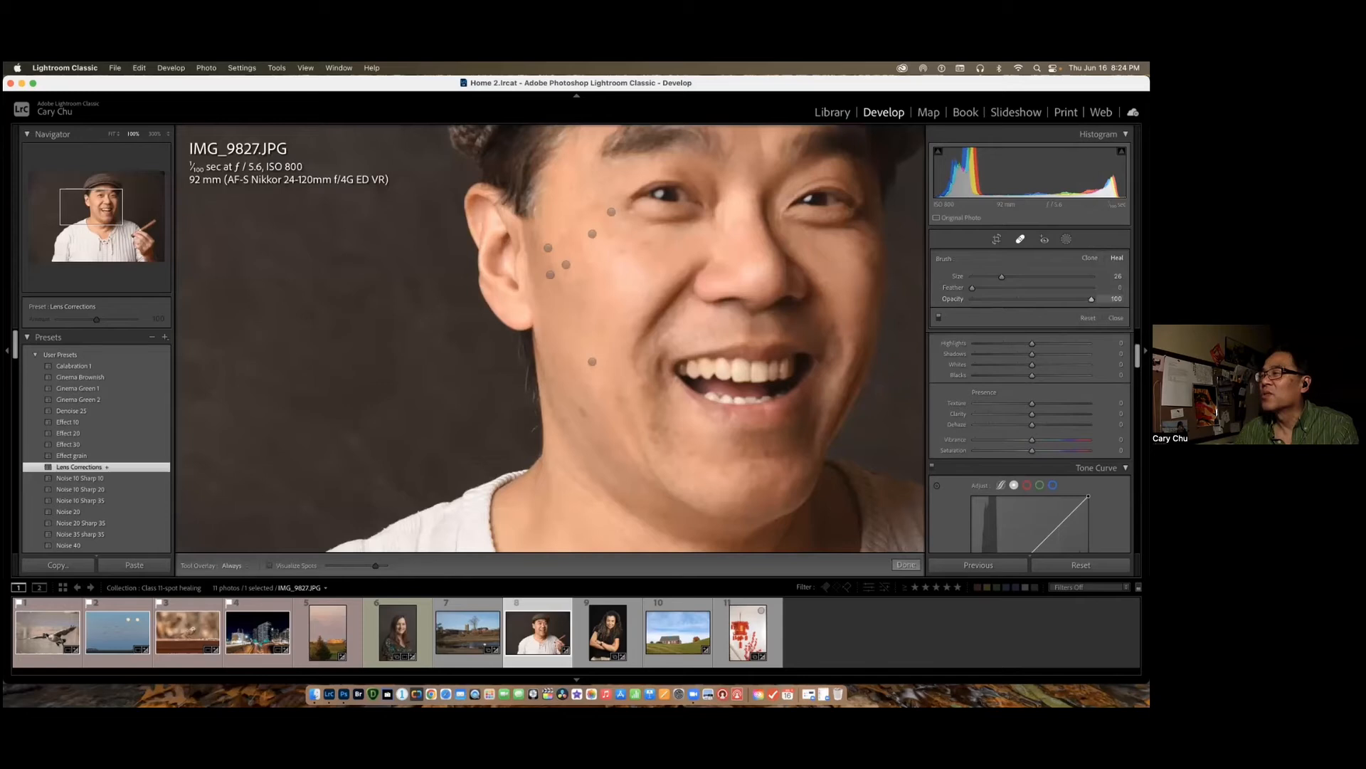
{"action": "left_click", "coordinate": [612, 211]}
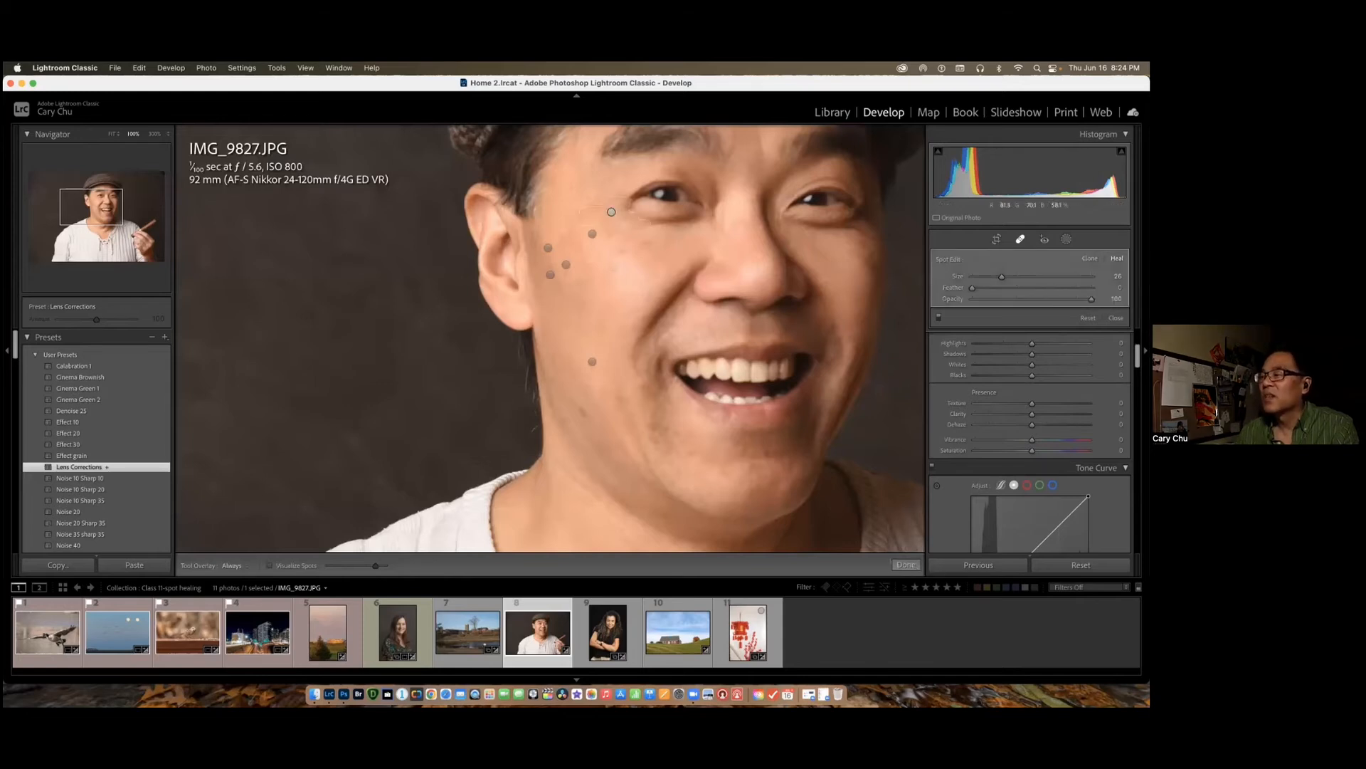
{"action": "left_click", "coordinate": [906, 564]}
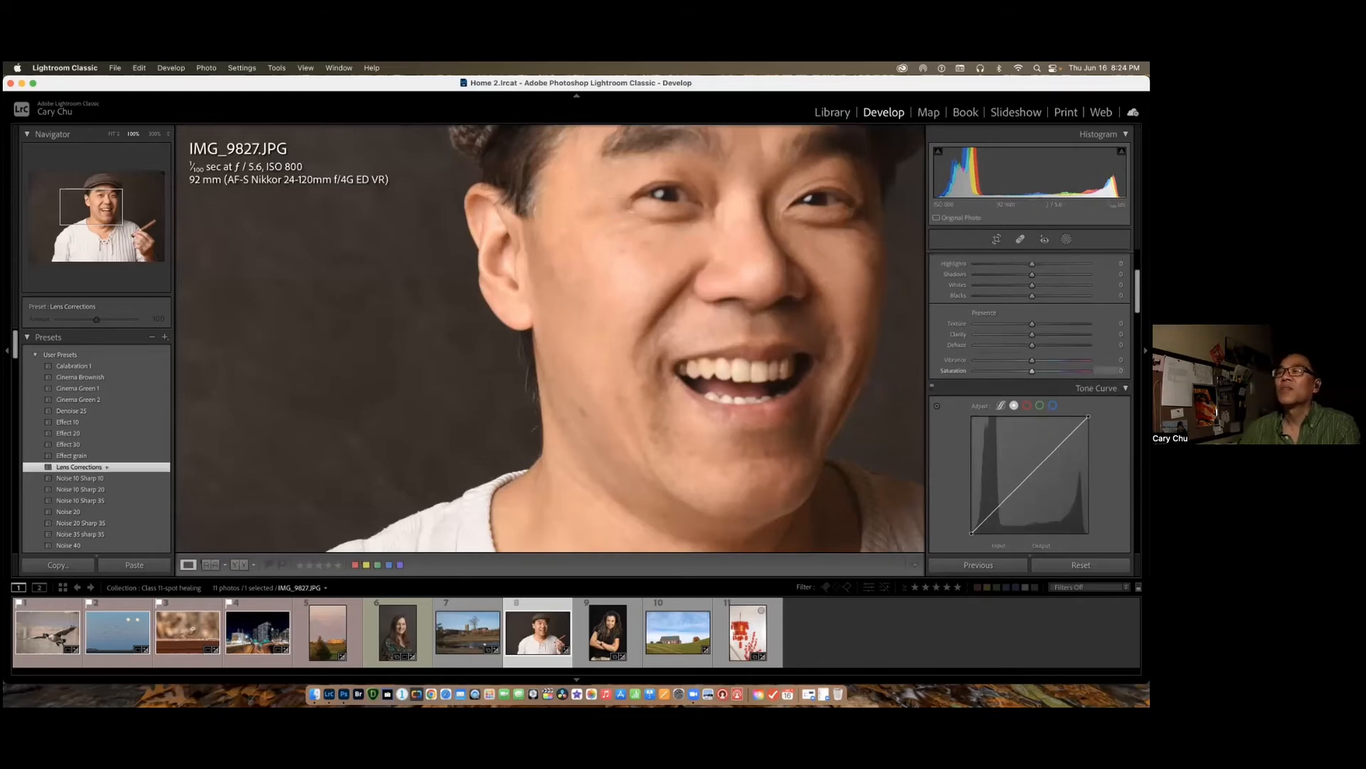
Step: Heal the line under the image-left eye with the source moved to the skin just below, at 63 opacity
{"action": "key", "text": "q"}
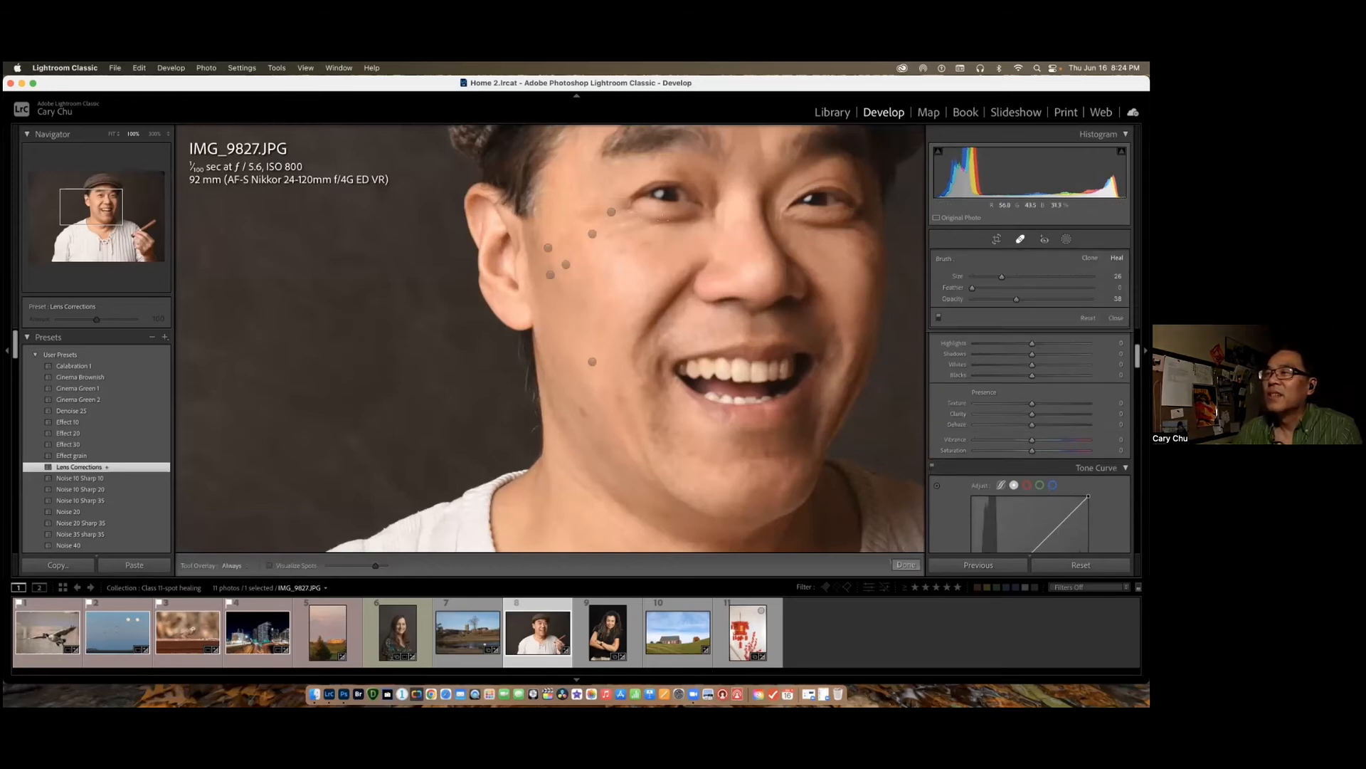
{"action": "mouse_move", "coordinate": [699, 215]}
{"action": "left_mouse_down"}
{"action": "mouse_move", "coordinate": [643, 216]}
{"action": "mouse_move", "coordinate": [692, 222]}
{"action": "left_mouse_up"}
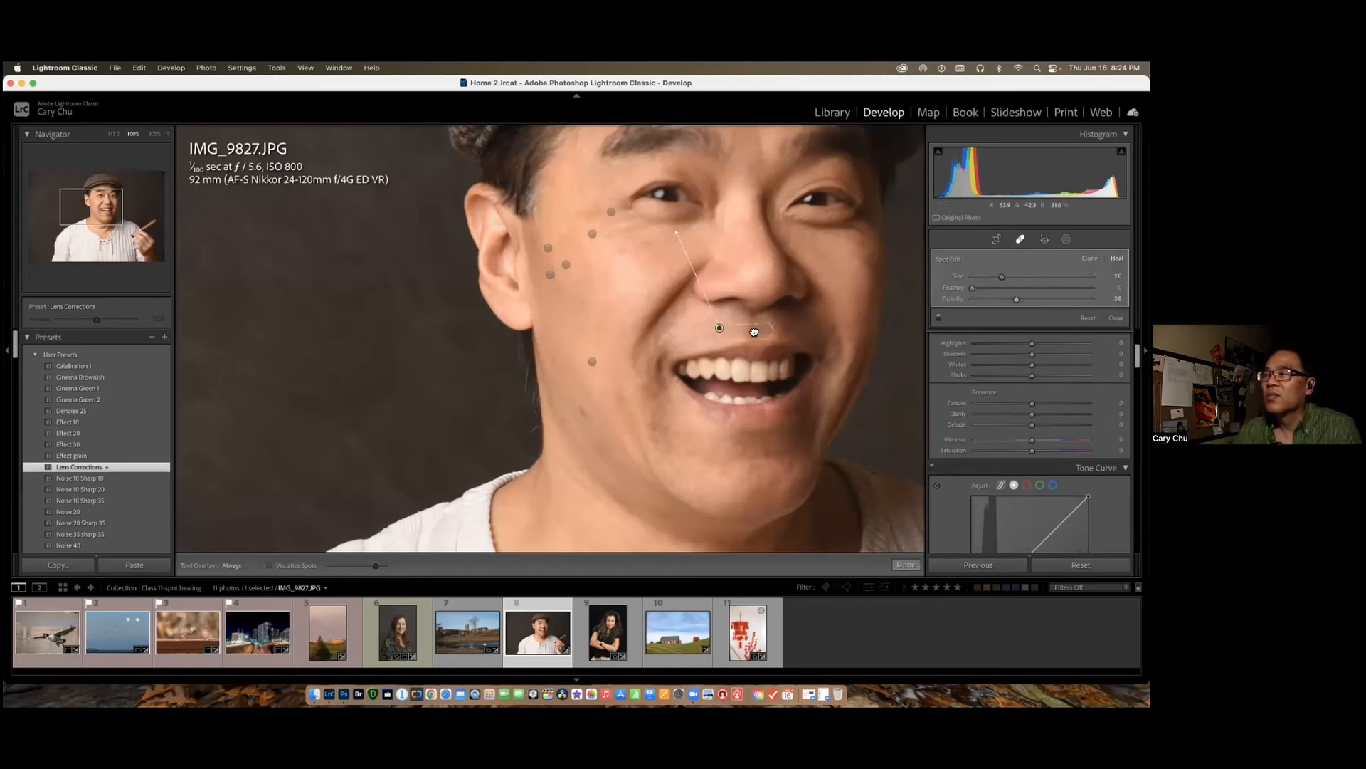
{"action": "mouse_move", "coordinate": [744, 328]}
{"action": "left_mouse_down"}
{"action": "mouse_move", "coordinate": [646, 239]}
{"action": "mouse_move", "coordinate": [654, 246]}
{"action": "left_mouse_up"}
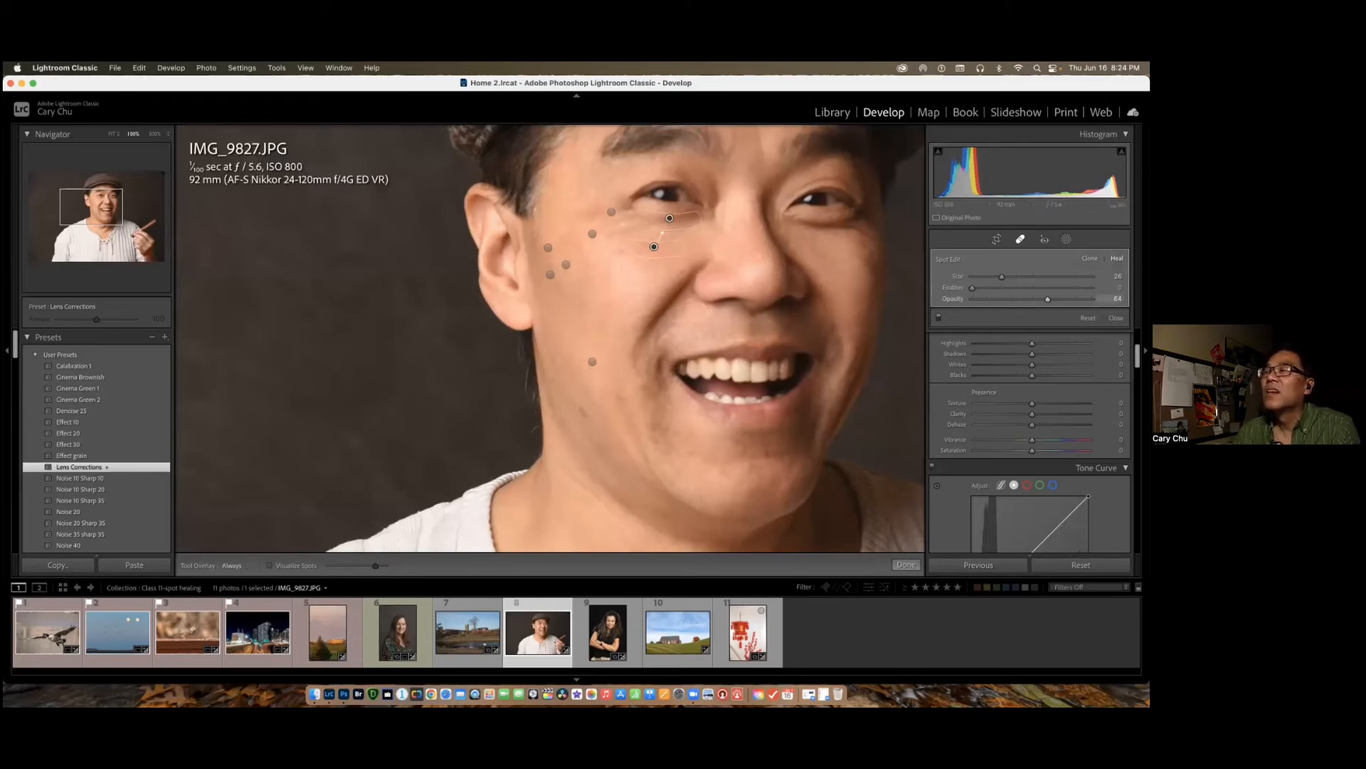
{"action": "left_click", "coordinate": [906, 564]}
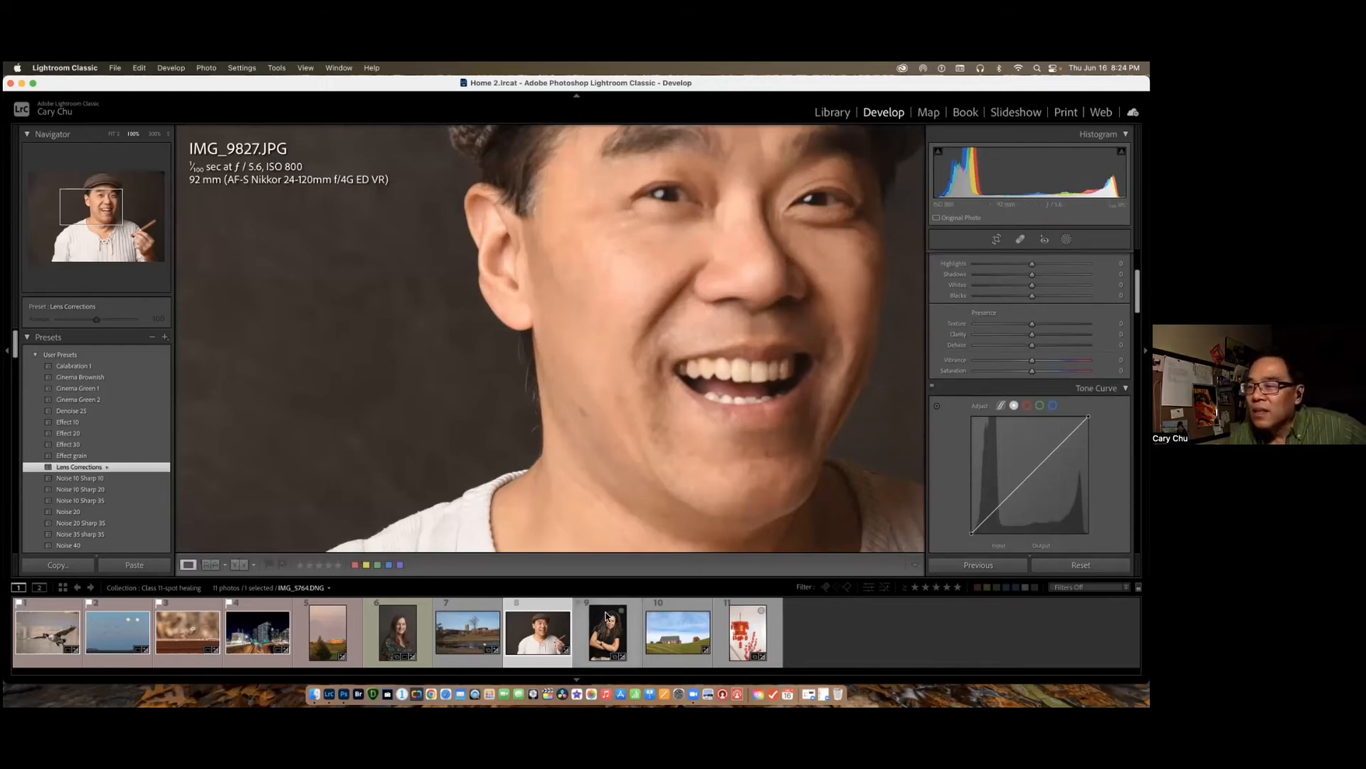
Step: Open the IMG_5764.DNG portrait in Develop, zoomed in on the woman's forehead and eyebrows
{"action": "left_click", "coordinate": [609, 621]}
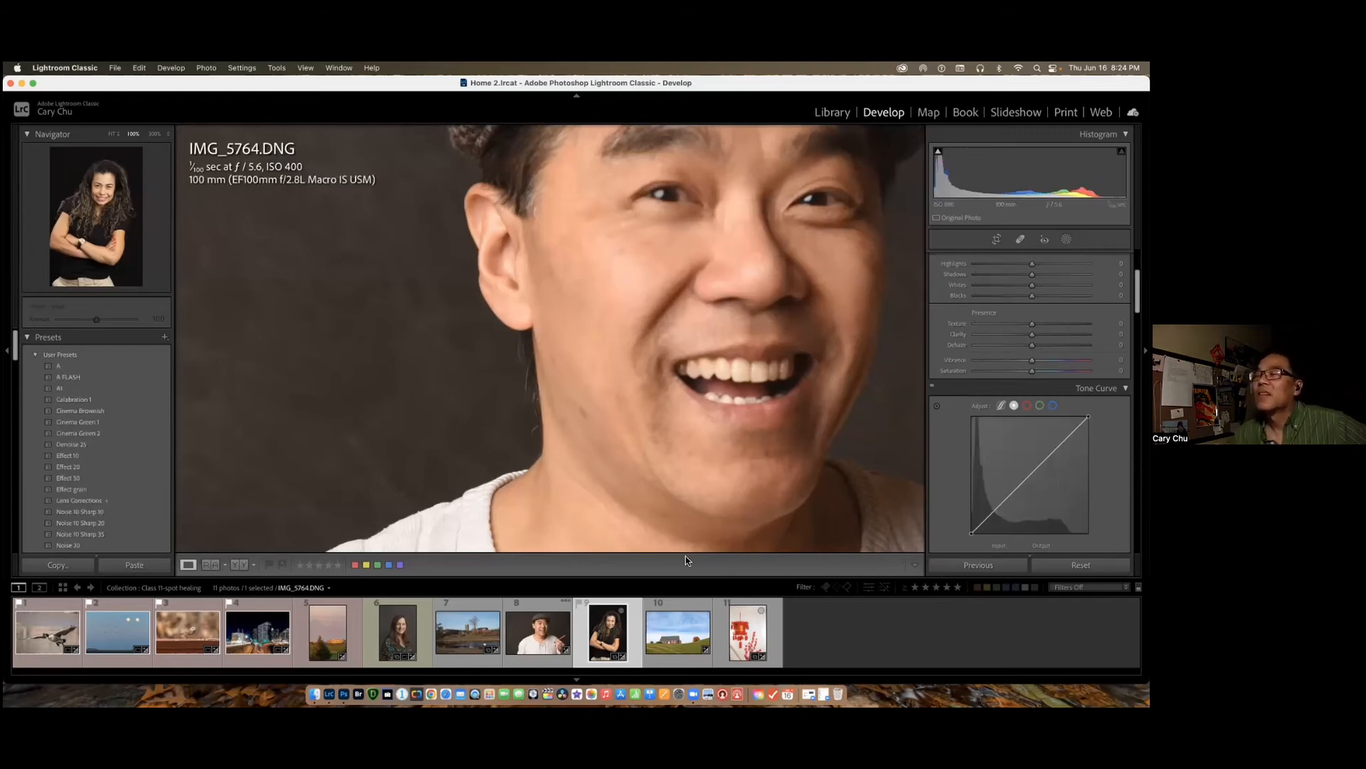
{"action": "left_click_drag", "start_coordinate": [703, 216], "coordinate": [707, 309]}
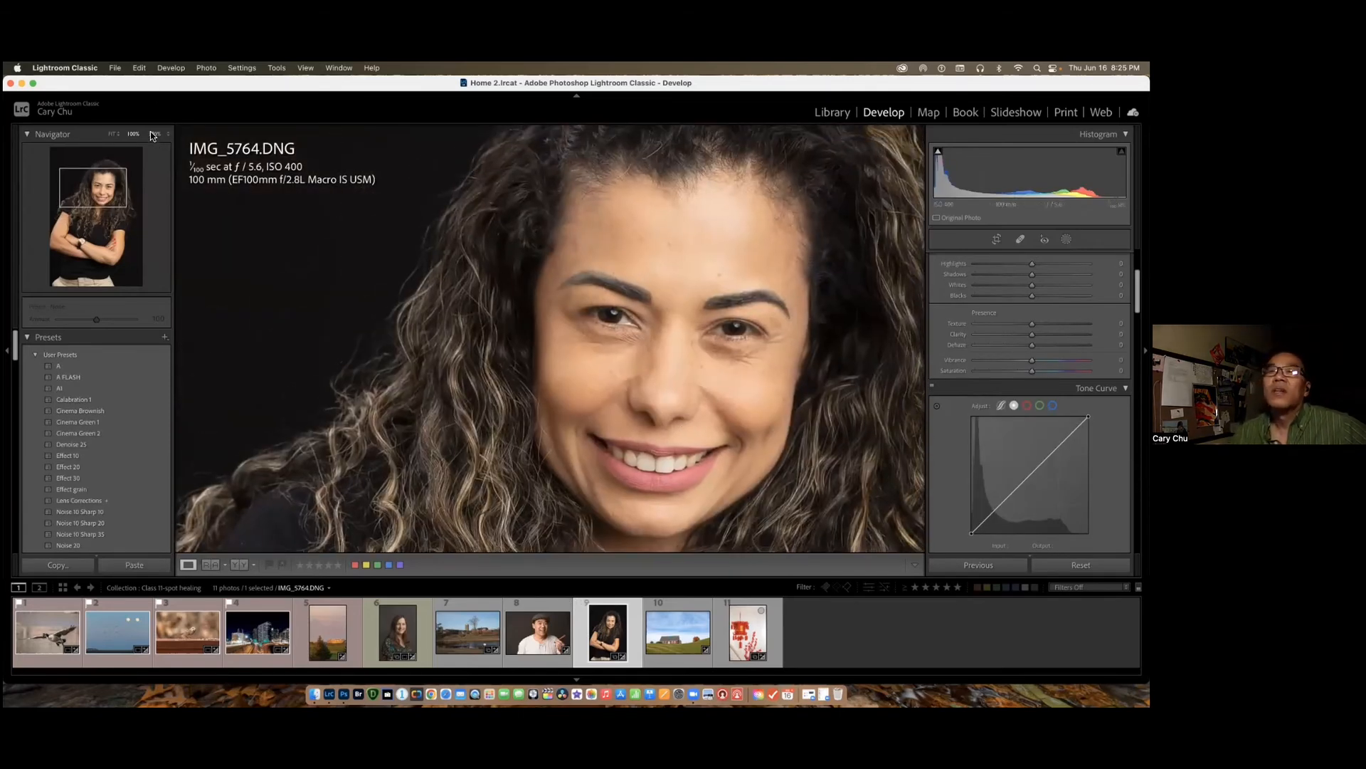
{"action": "left_click_drag", "start_coordinate": [767, 231], "coordinate": [691, 326]}
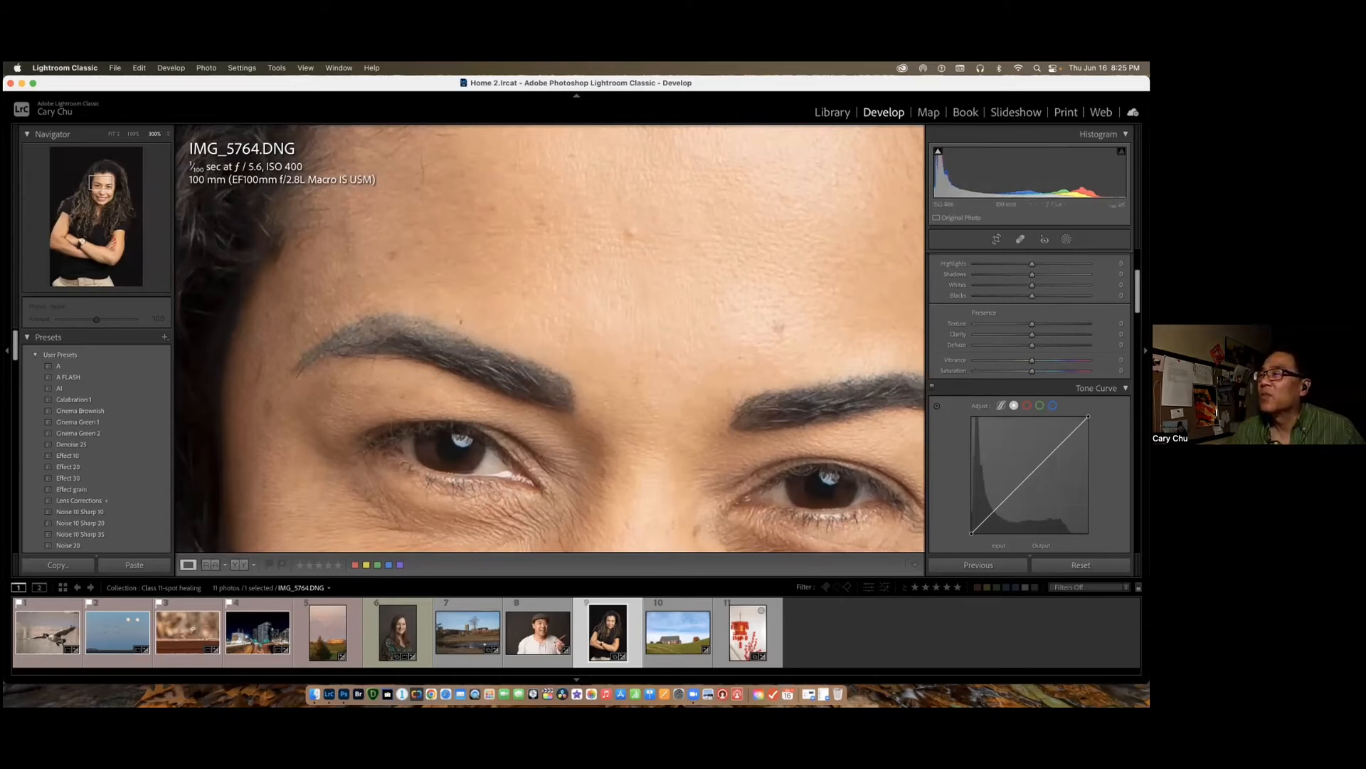
Step: Heal the blemish in the middle of the woman's forehead with a size 17 brush at 100 opacity
{"action": "key", "text": "q"}
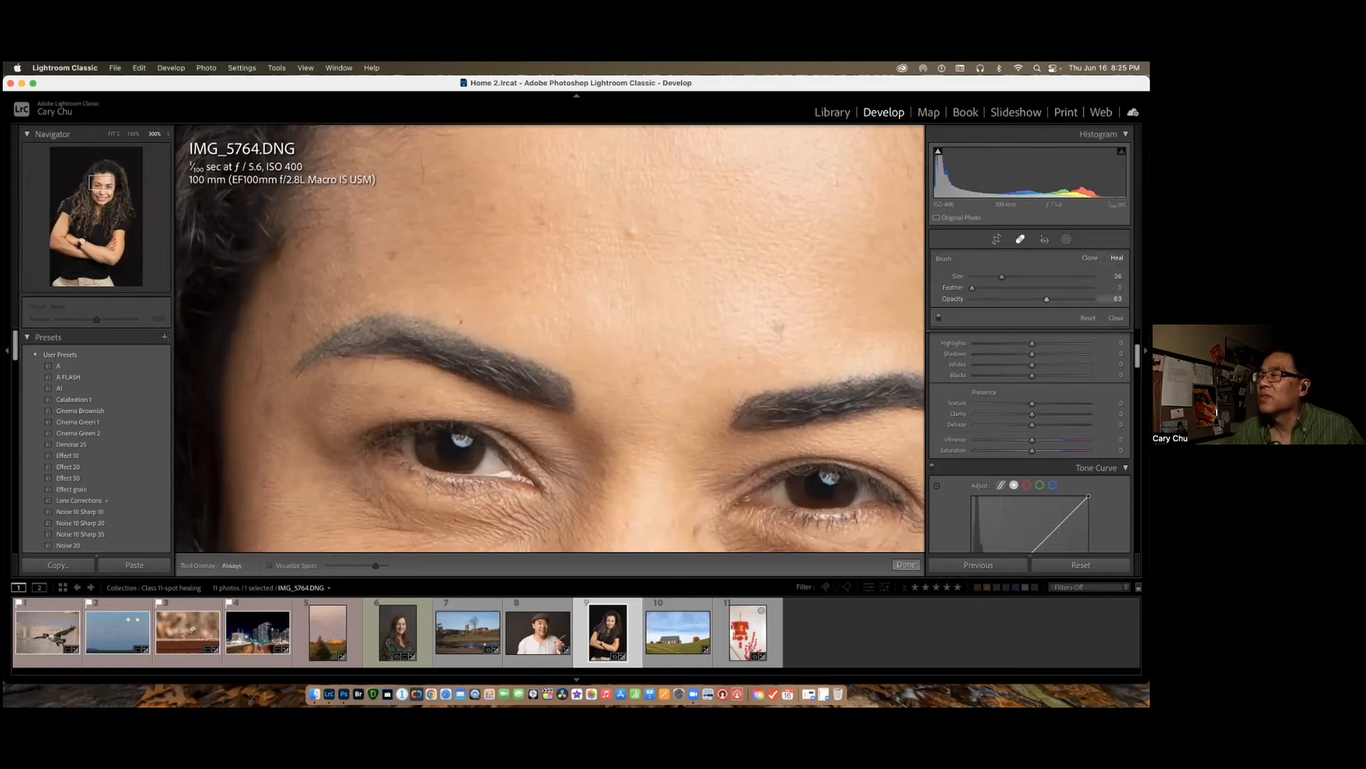
{"action": "scroll", "coordinate": [630, 228], "scroll_direction": "down", "scroll_amount": 4}
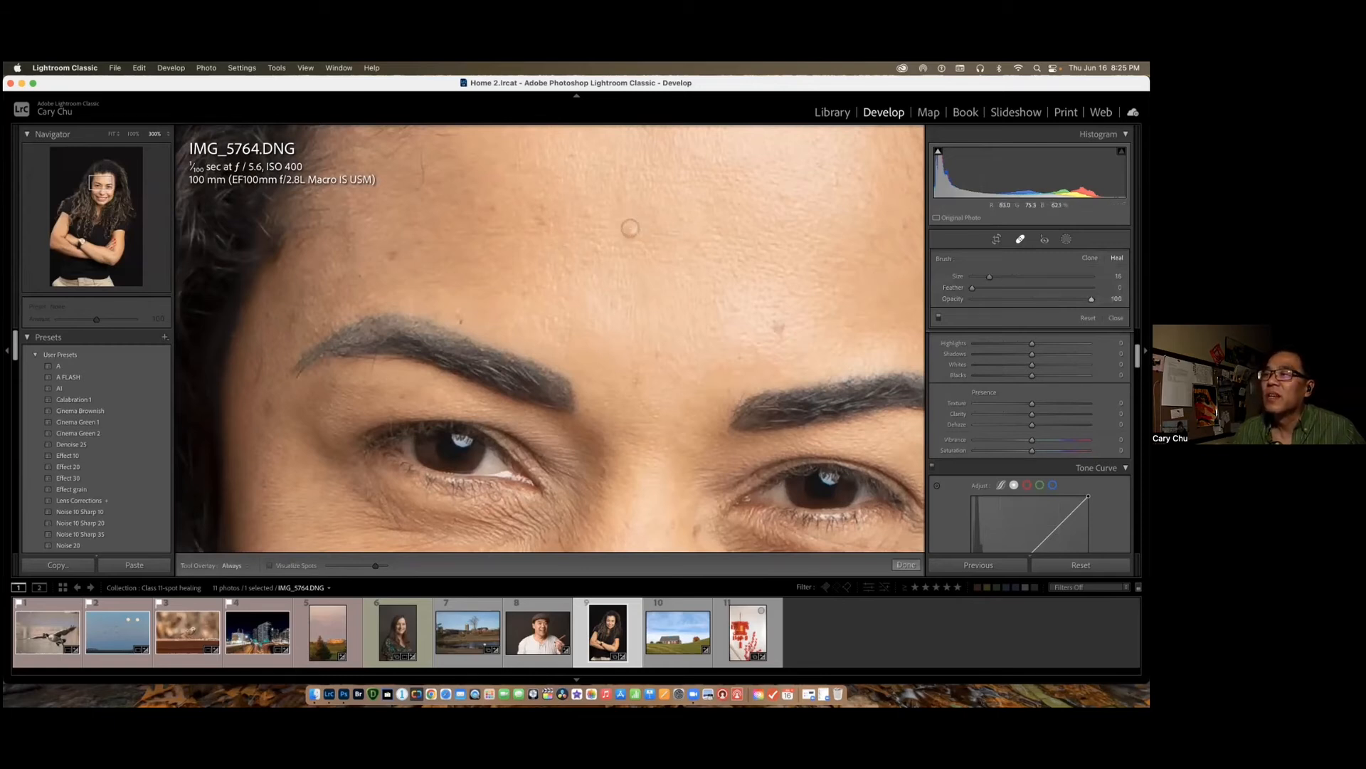
{"action": "scroll", "coordinate": [630, 227], "scroll_direction": "down", "scroll_amount": 3}
{"action": "left_click", "coordinate": [631, 228]}
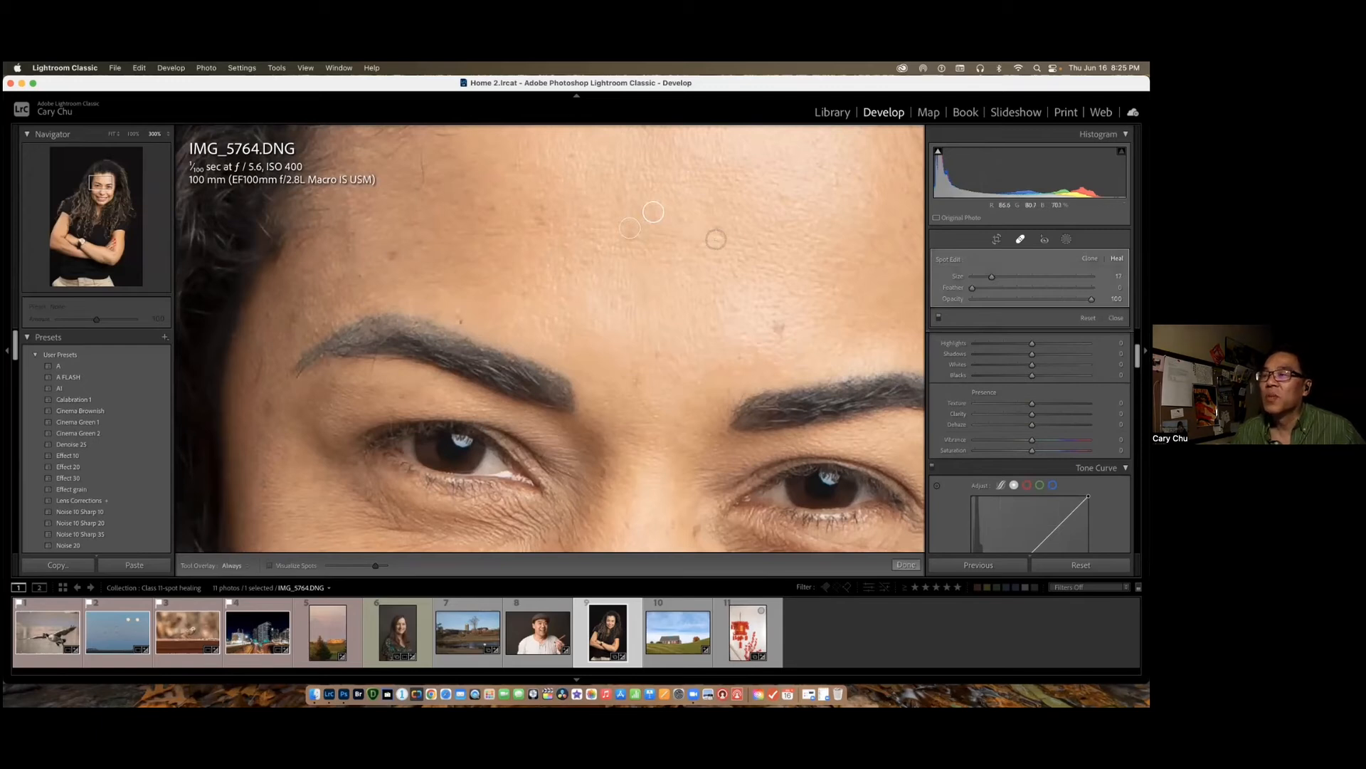
Step: Heal the spots on both sides of the forehead and beside the image-left eyebrow at 41 opacity
{"action": "left_click", "coordinate": [392, 256]}
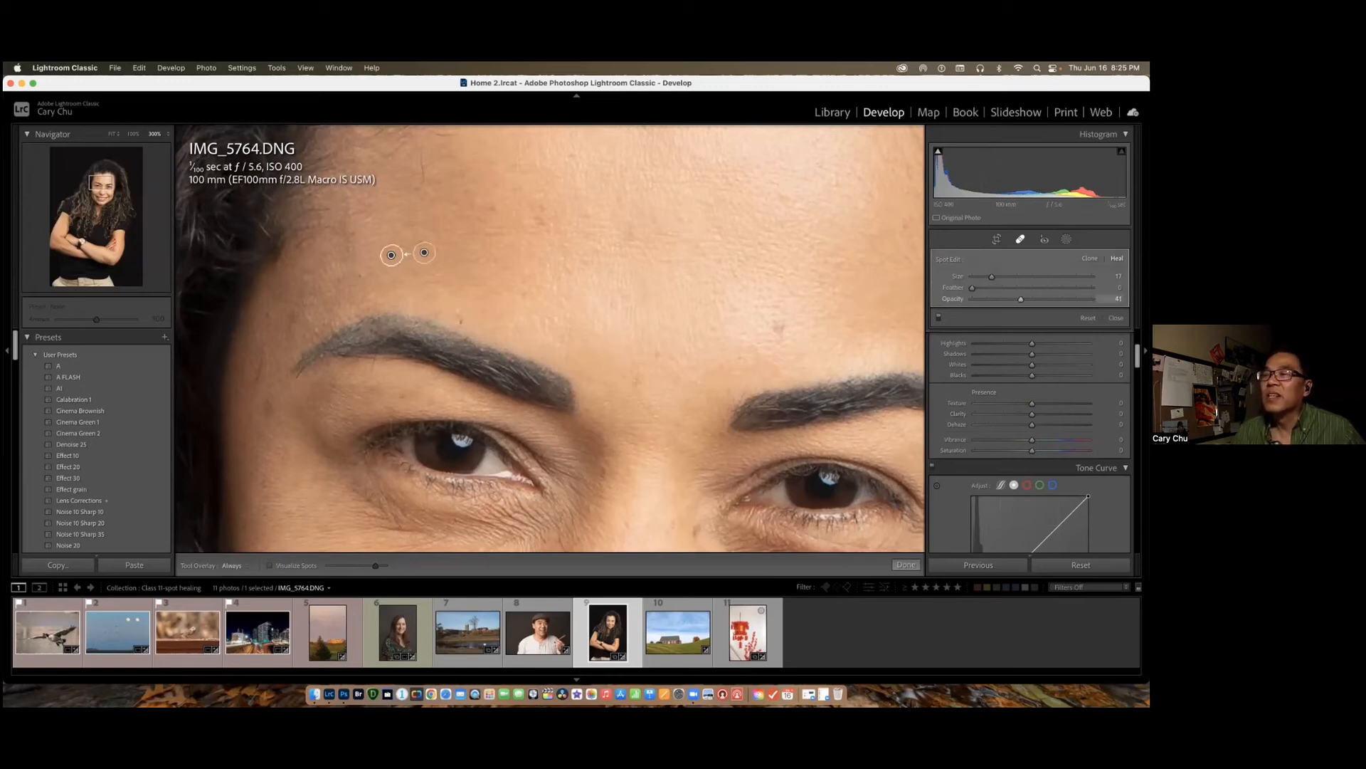
{"action": "left_click", "coordinate": [778, 327]}
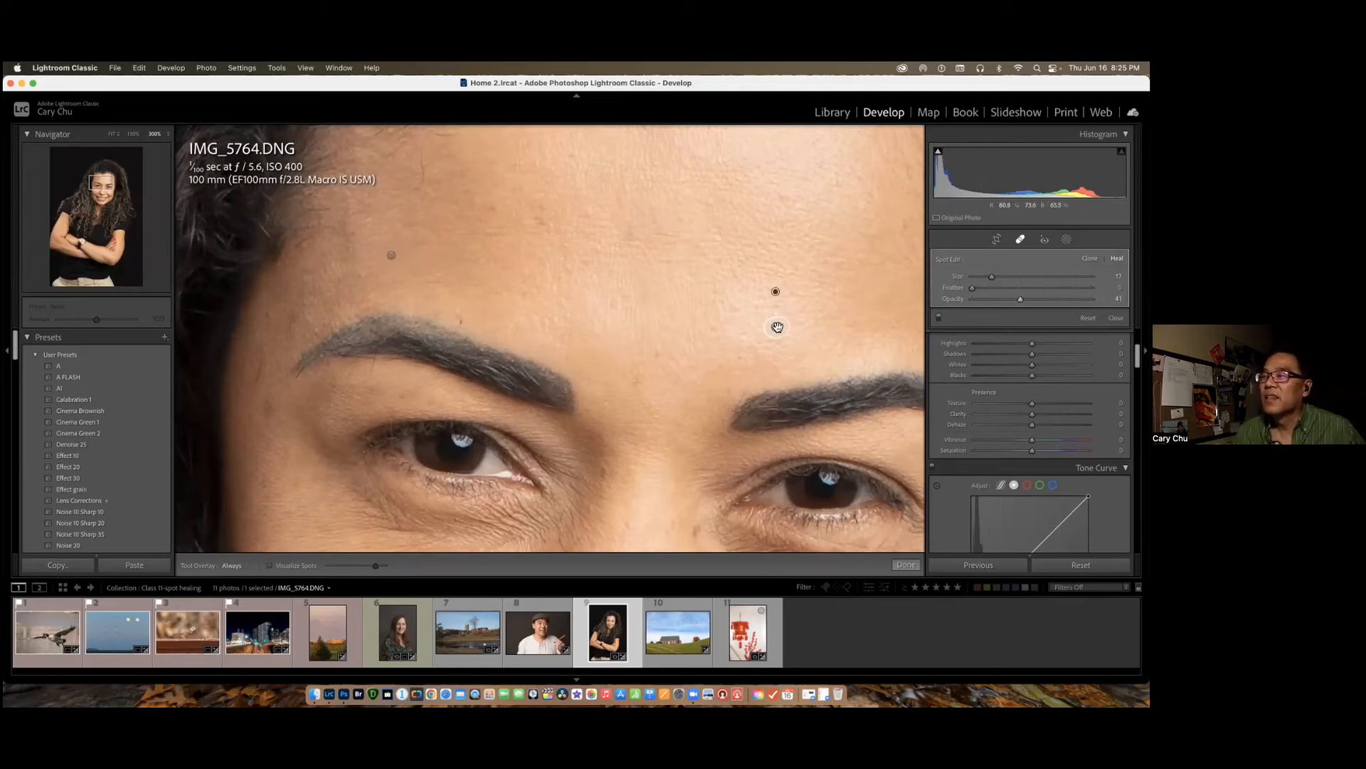
{"action": "left_click", "coordinate": [266, 405]}
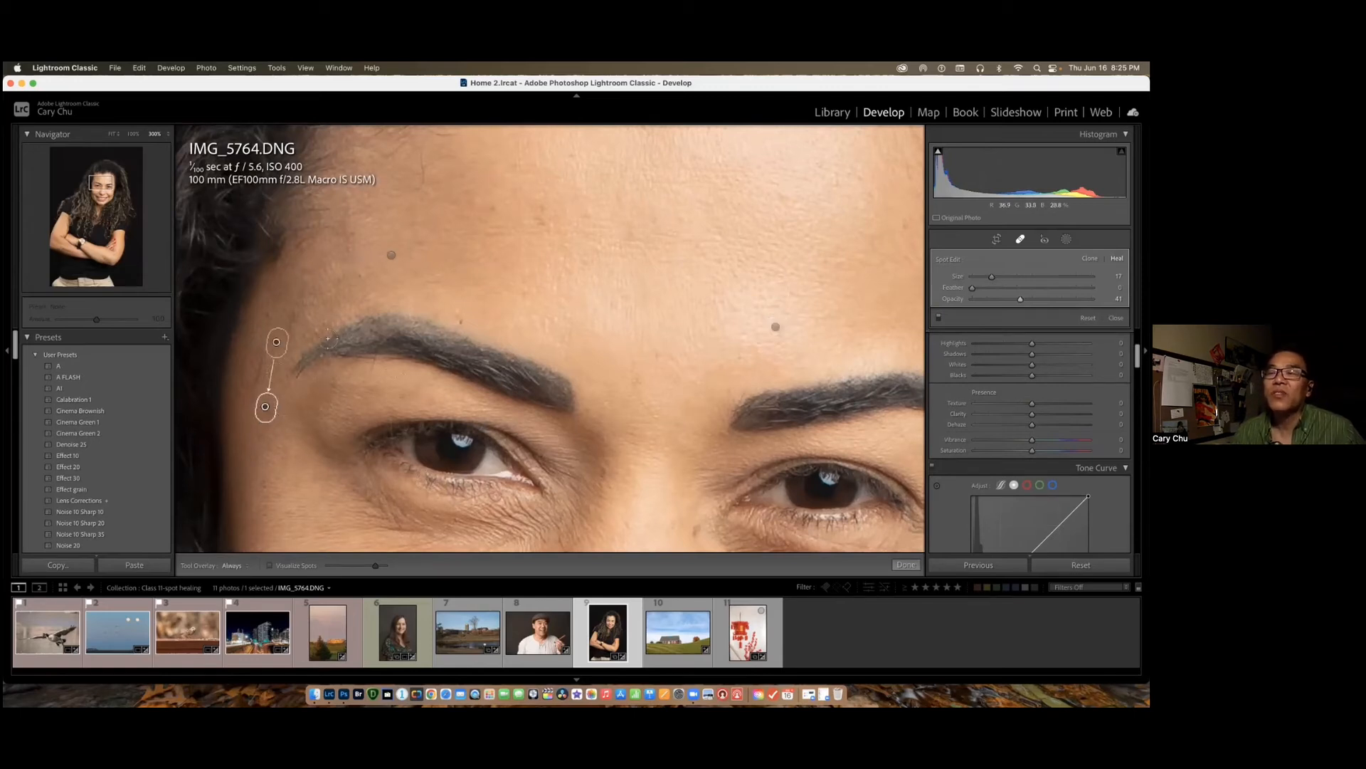
{"action": "left_click", "coordinate": [907, 565]}
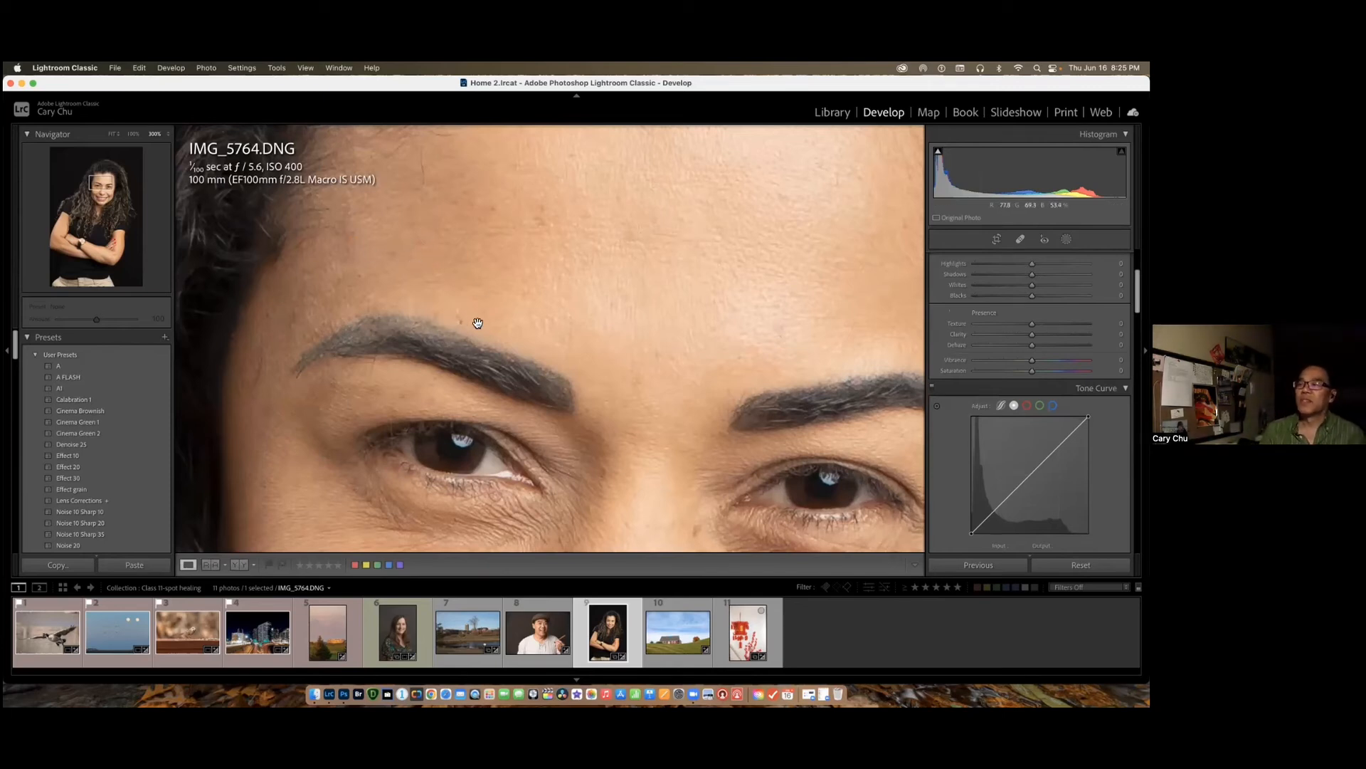
Step: Review the retouched photo of the woman as the full portrait
{"action": "scroll", "coordinate": [711, 361], "scroll_direction": "up", "scroll_amount": 5}
{"action": "key", "text": "super+minus"}
{"action": "key", "text": "super+minus"}
{"action": "key", "text": "super+minus"}
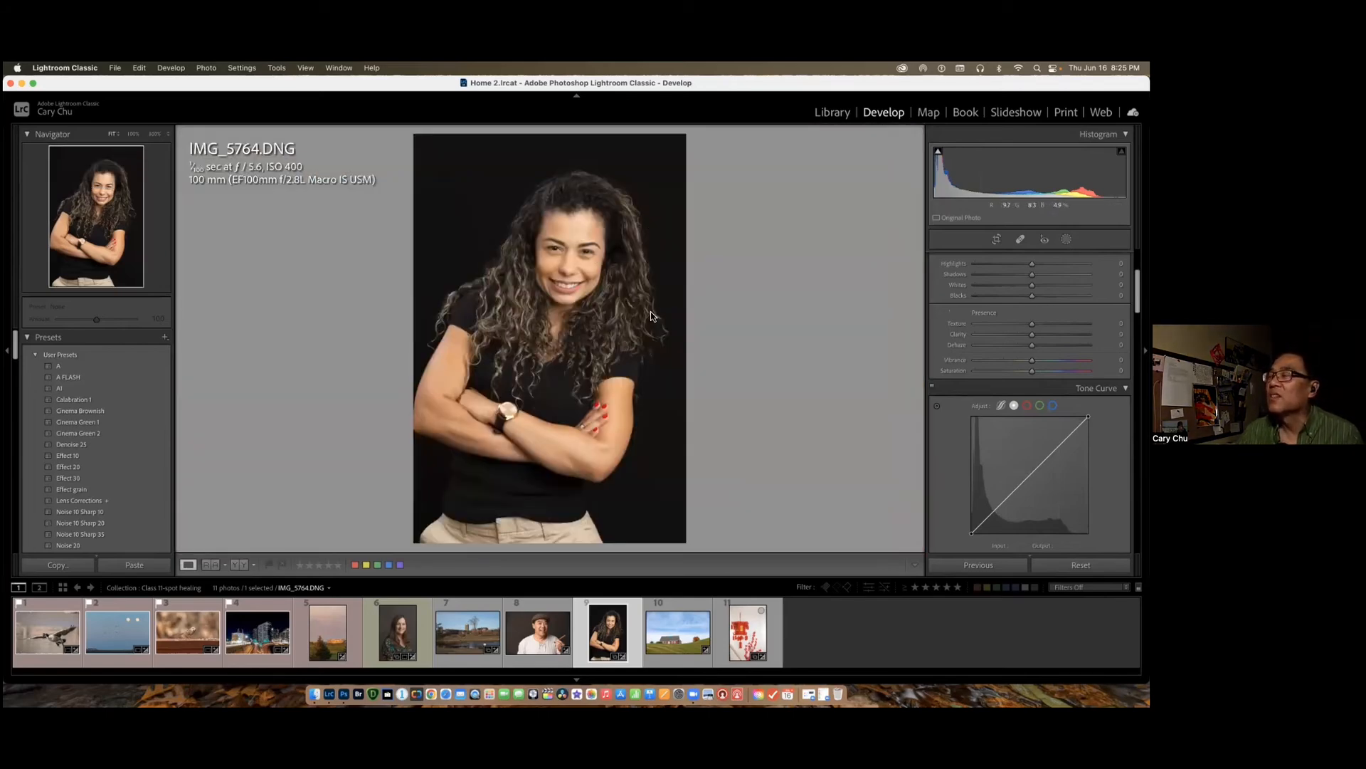
Step: Set the portrait's white balance to the Flash preset
{"action": "scroll", "coordinate": [1029, 356], "scroll_direction": "up", "scroll_amount": 3}
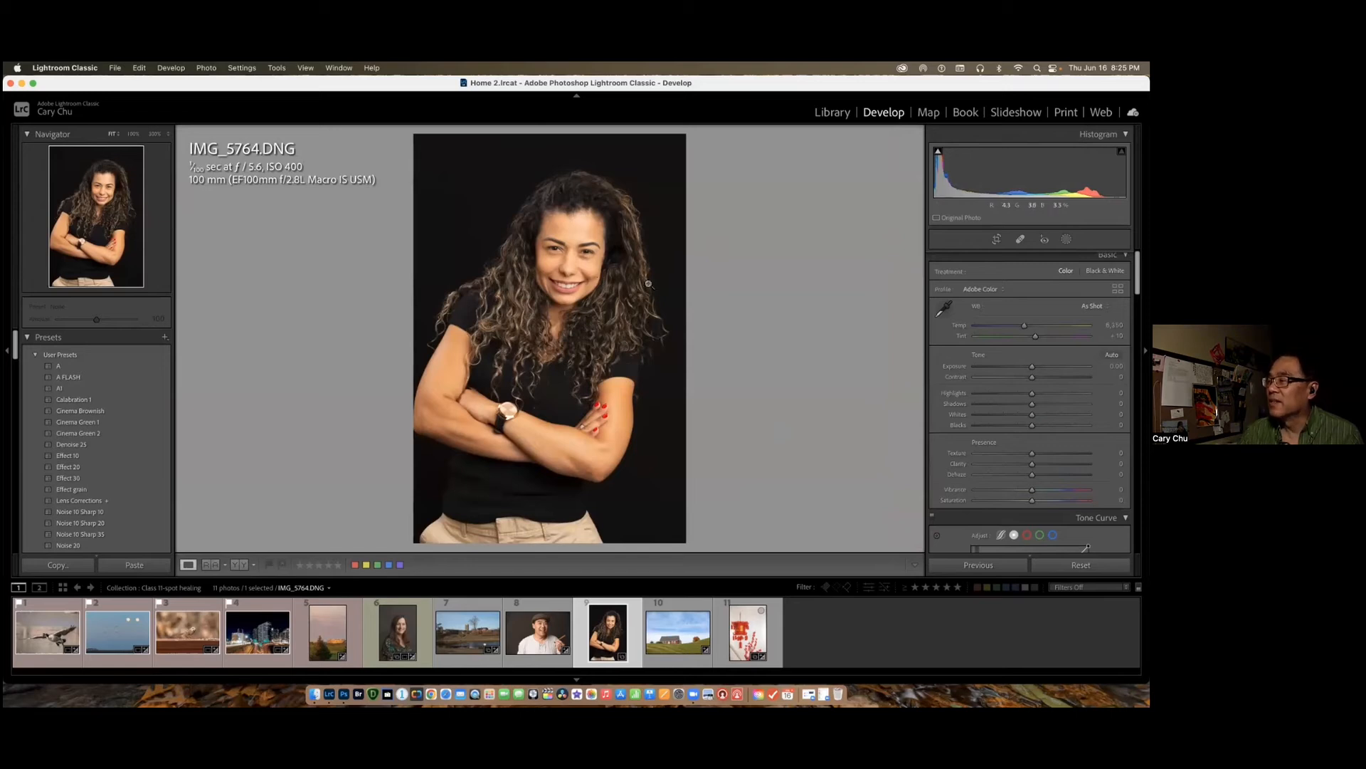
{"action": "left_click", "coordinate": [1096, 305]}
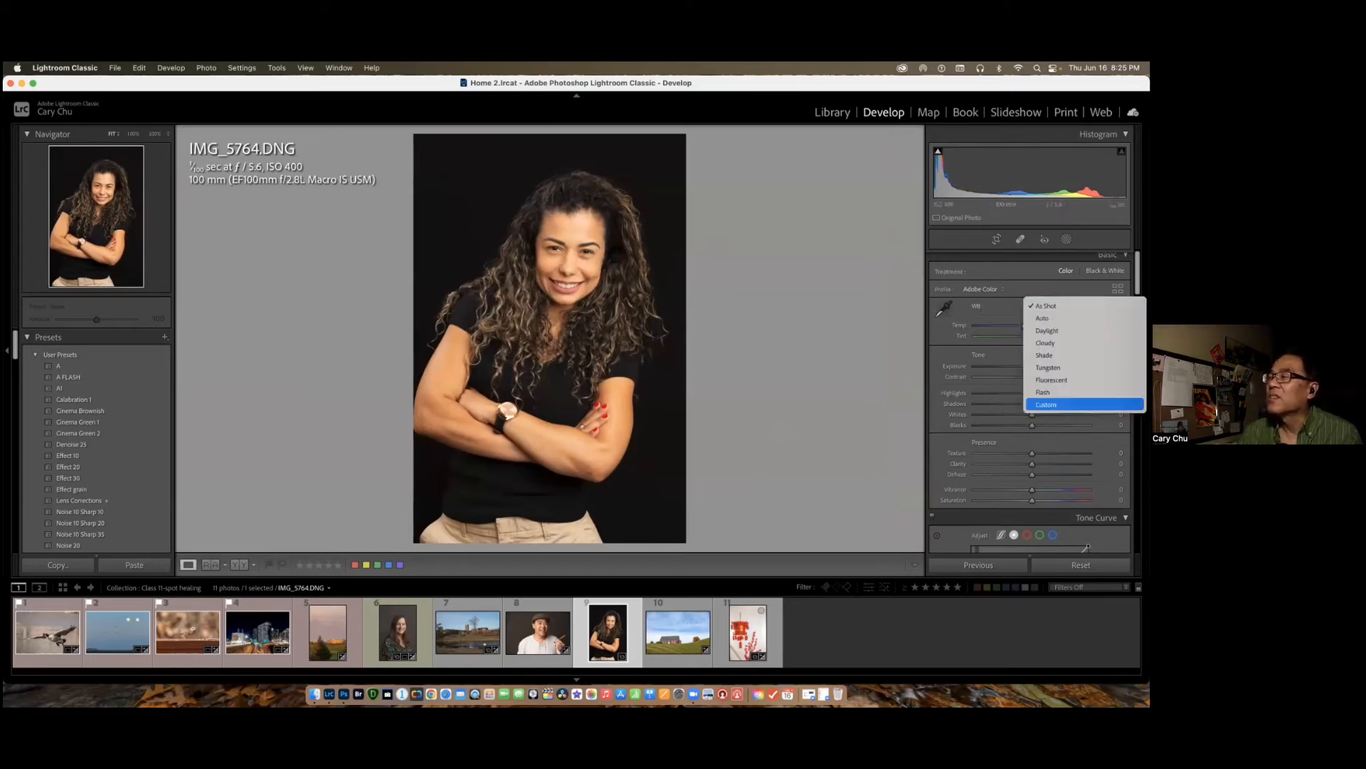
{"action": "left_click", "coordinate": [1061, 392]}
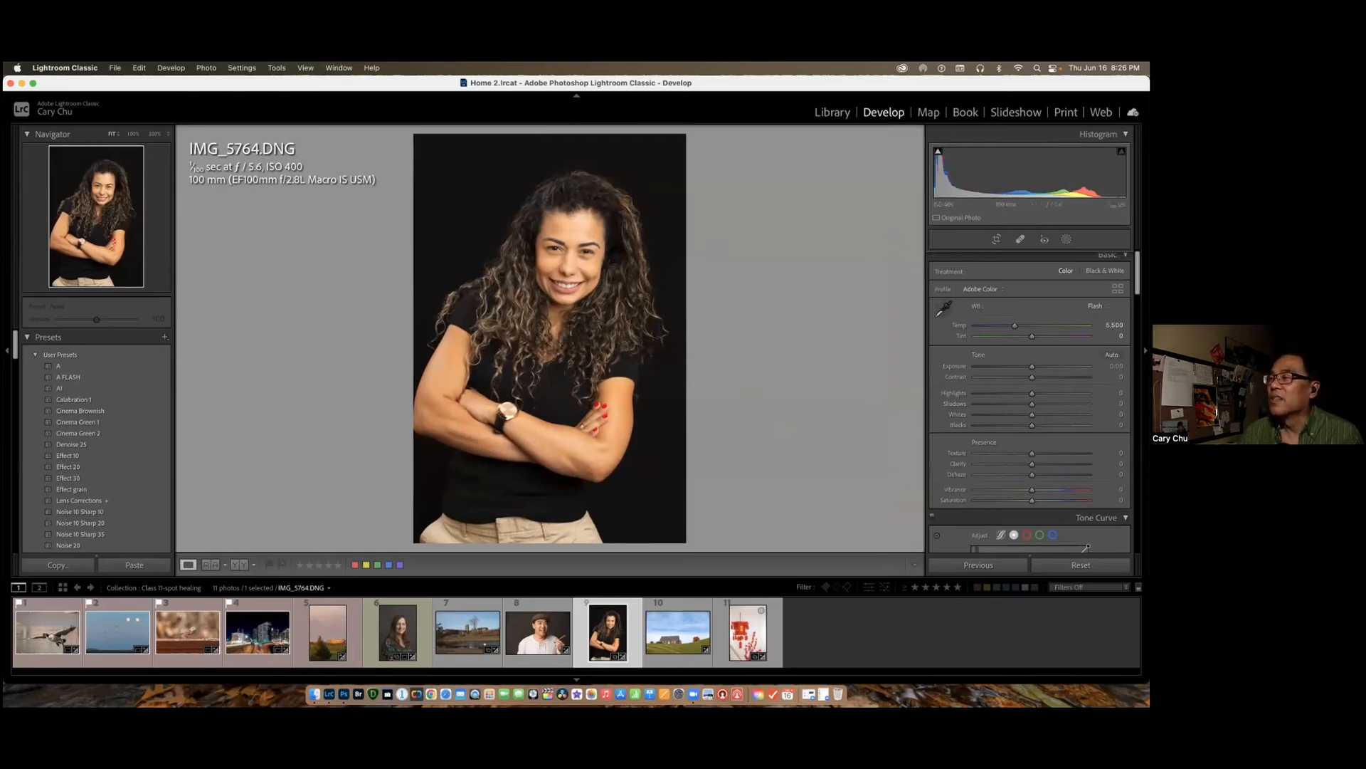
Step: Set Whites to −100, Exposure +0.30, Highlights −6, Shadows +11 and Texture −18 on the portrait, and preview it full screen
{"action": "left_click_drag", "start_coordinate": [1110, 413], "coordinate": [947, 423]}
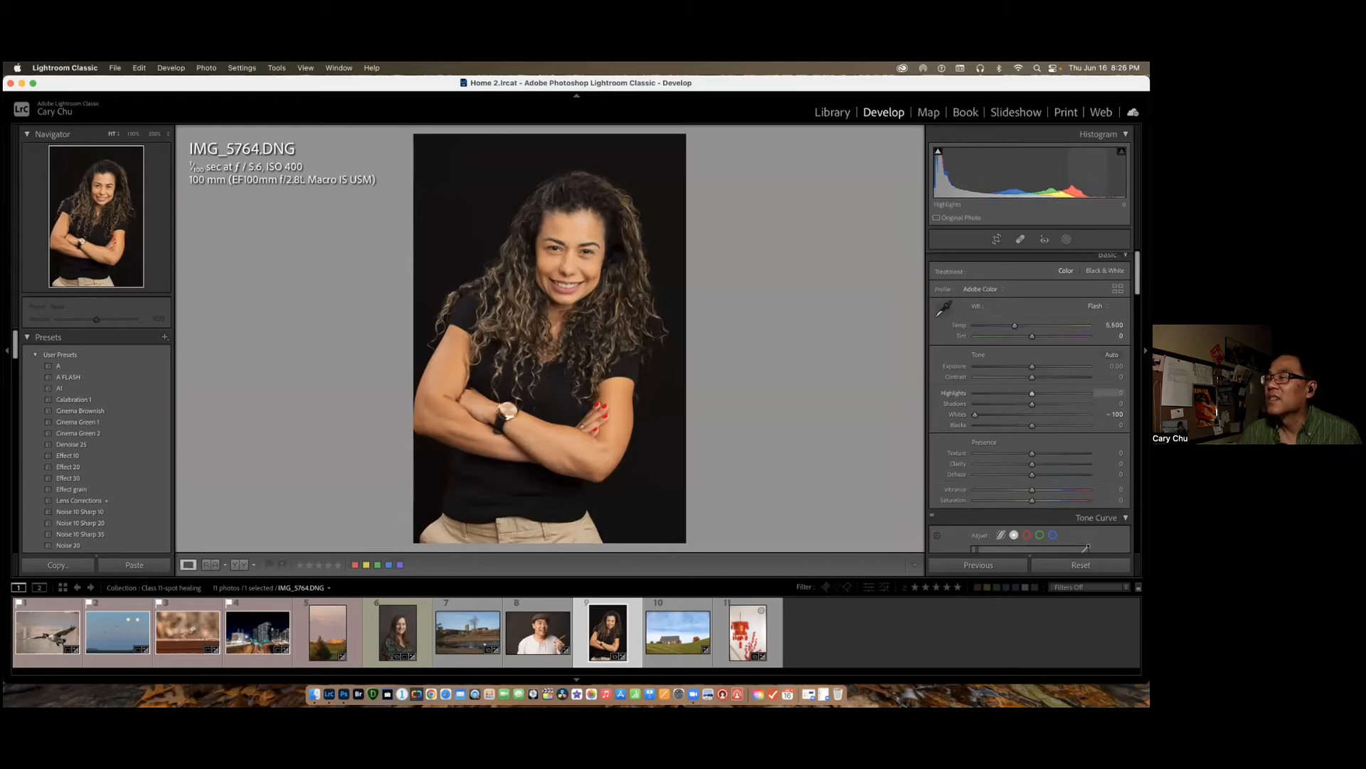
{"action": "left_click_drag", "start_coordinate": [1032, 366], "coordinate": [1037, 404]}
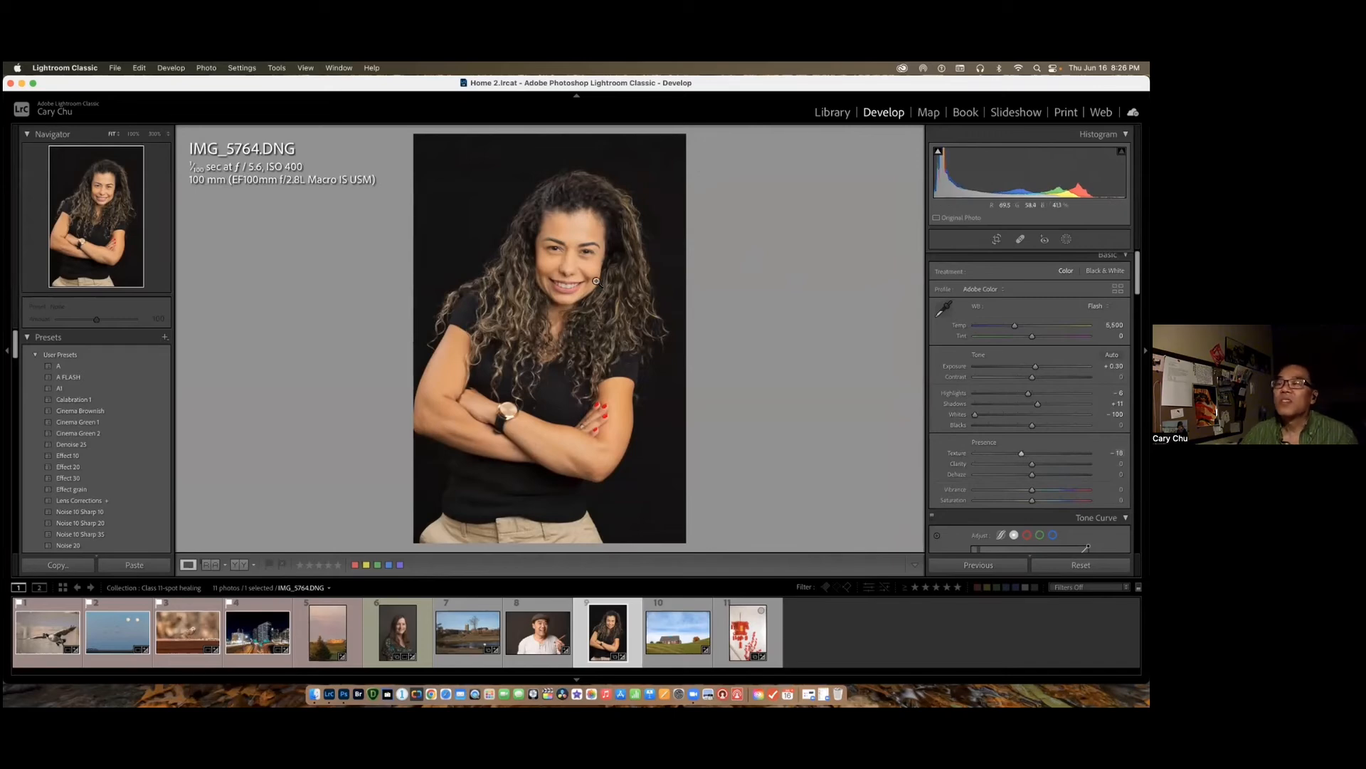
{"action": "key", "text": "f"}
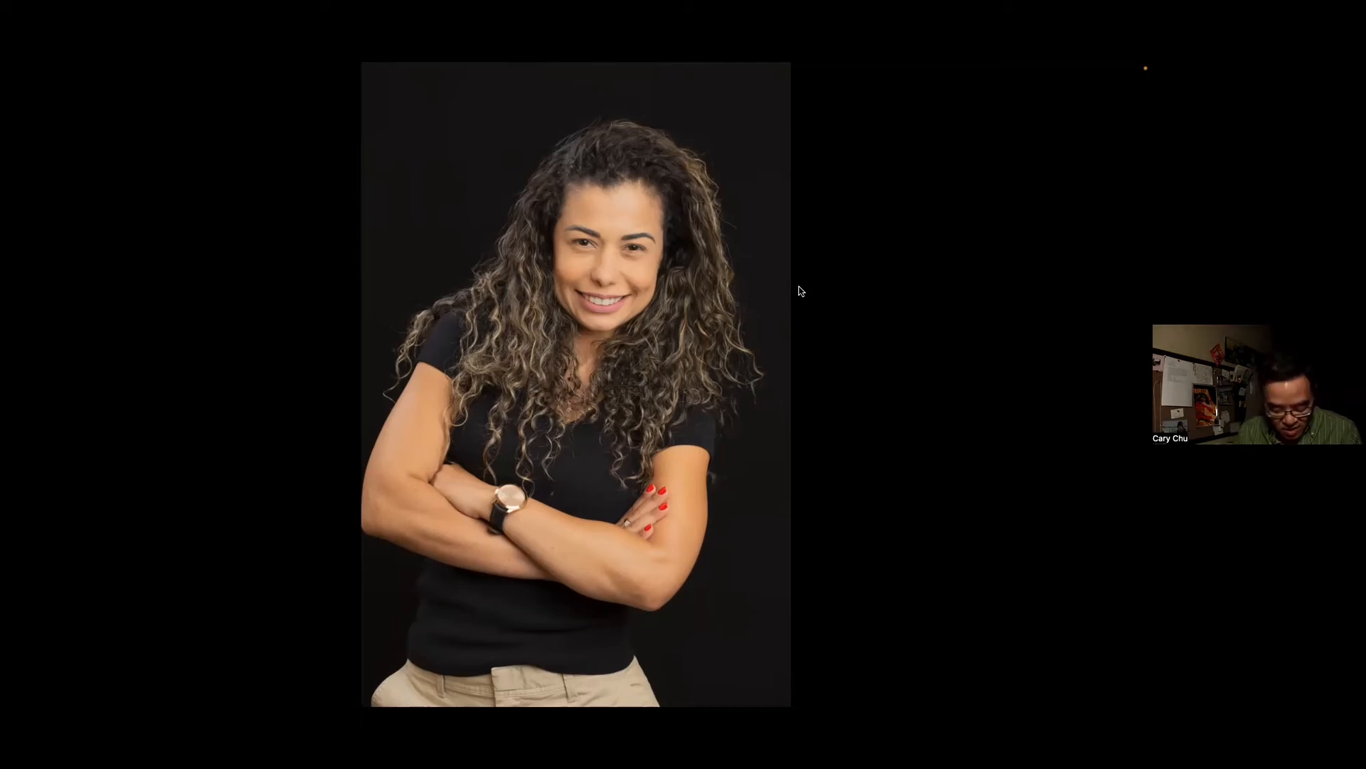
{"action": "key", "text": "f"}
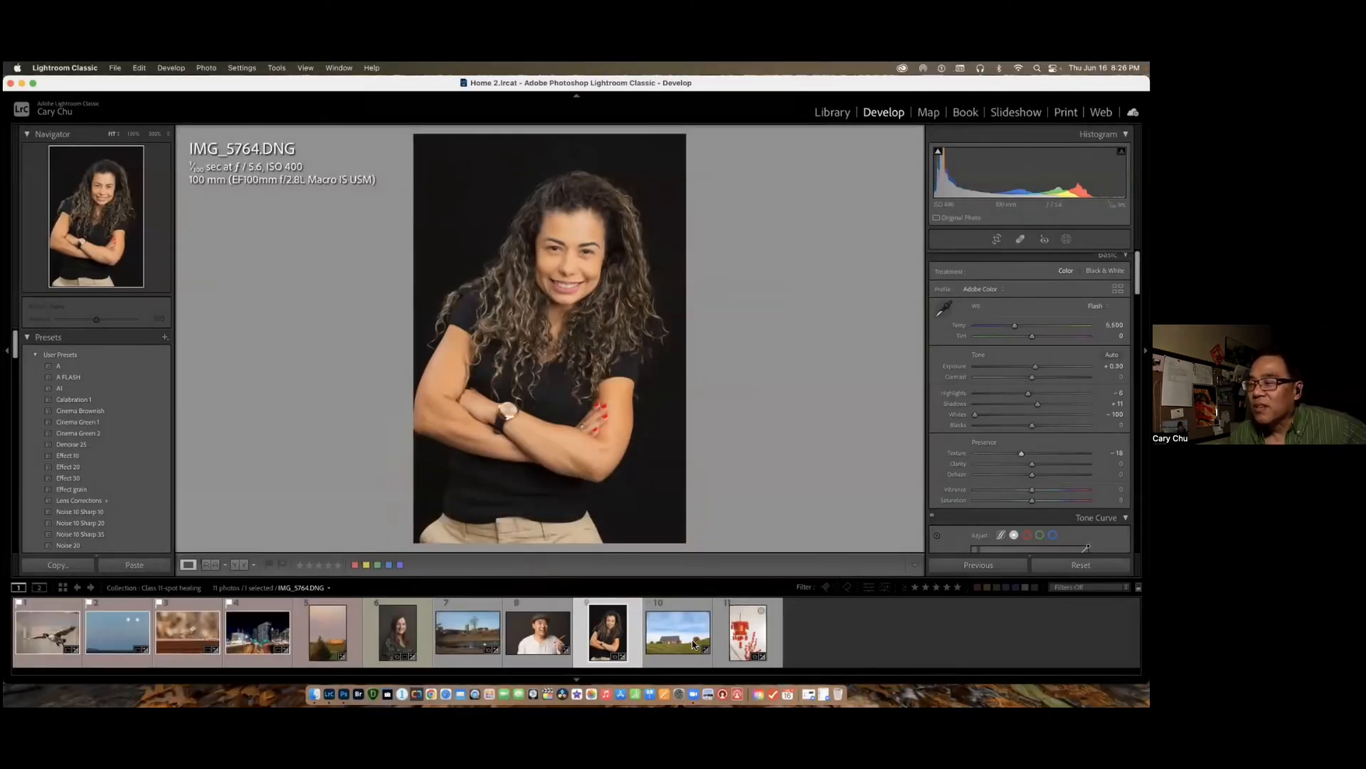
Step: Heal the thin board, the patch near the lower edge and the white mark on the roof in IMG_0813.CR2 with a size 17 brush
{"action": "left_click", "coordinate": [676, 625]}
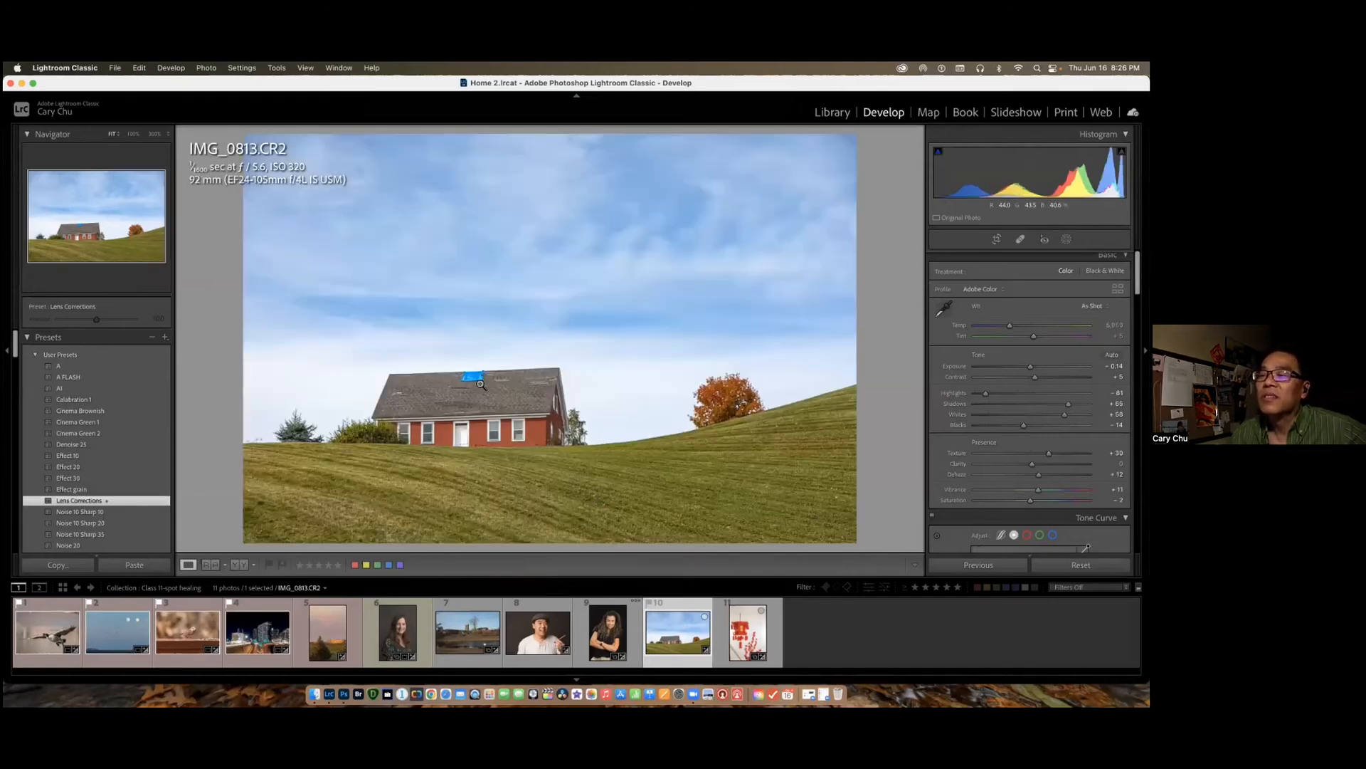
{"action": "left_click", "coordinate": [483, 383]}
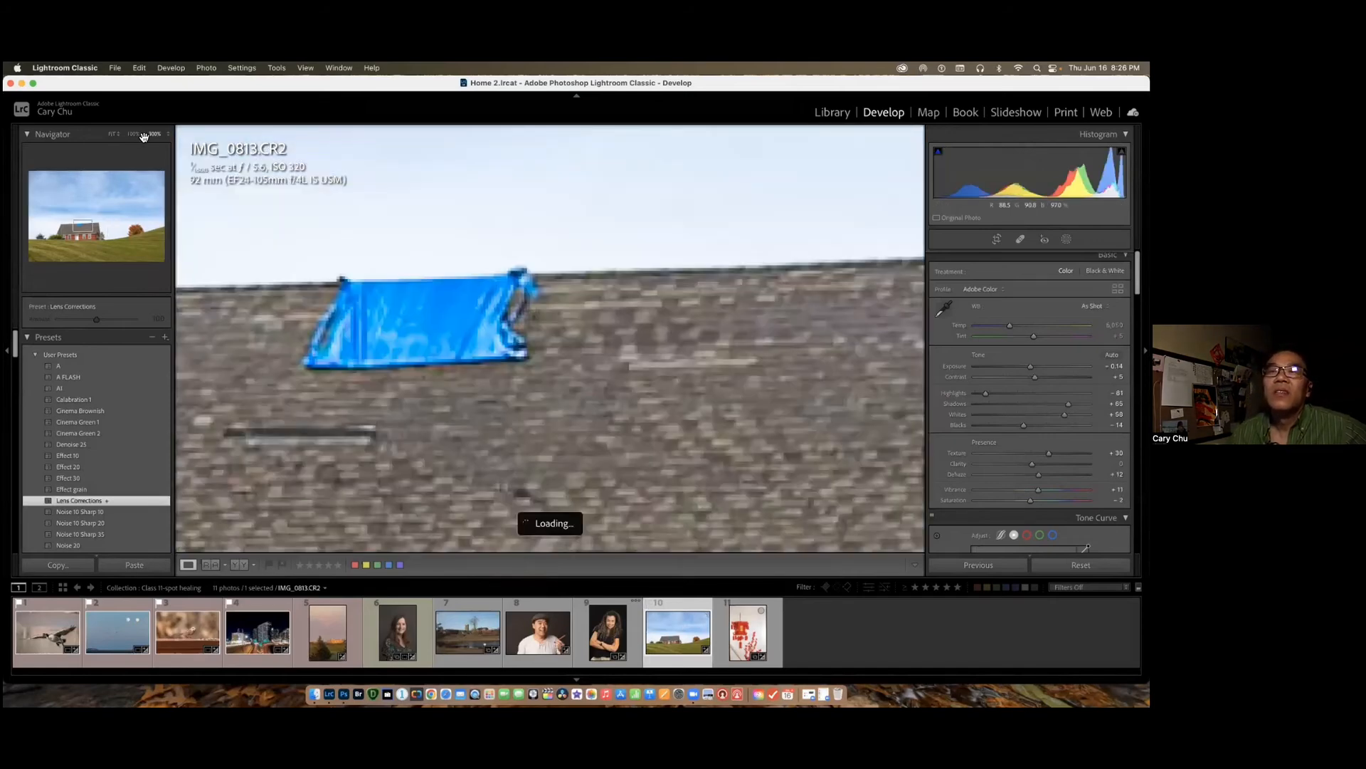
{"action": "left_click", "coordinate": [135, 134]}
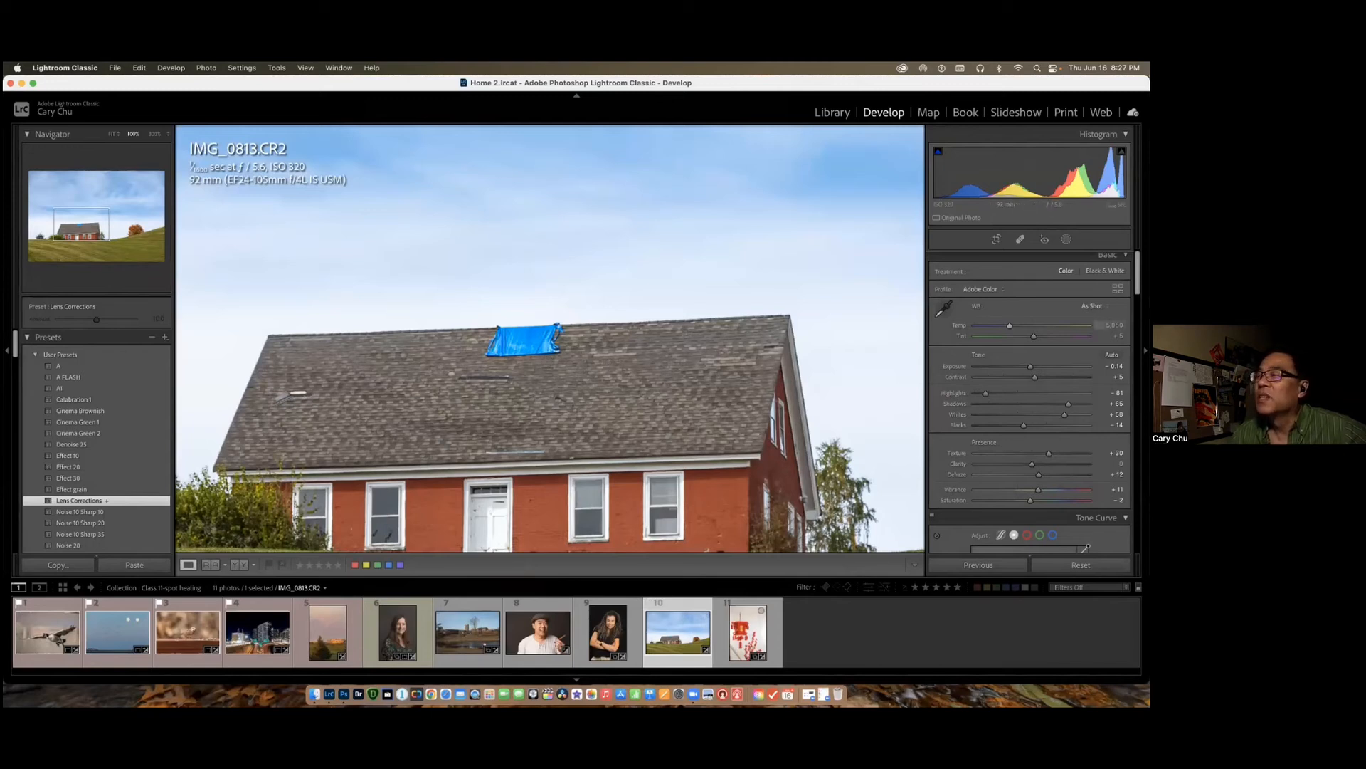
{"action": "left_click", "coordinate": [1020, 239]}
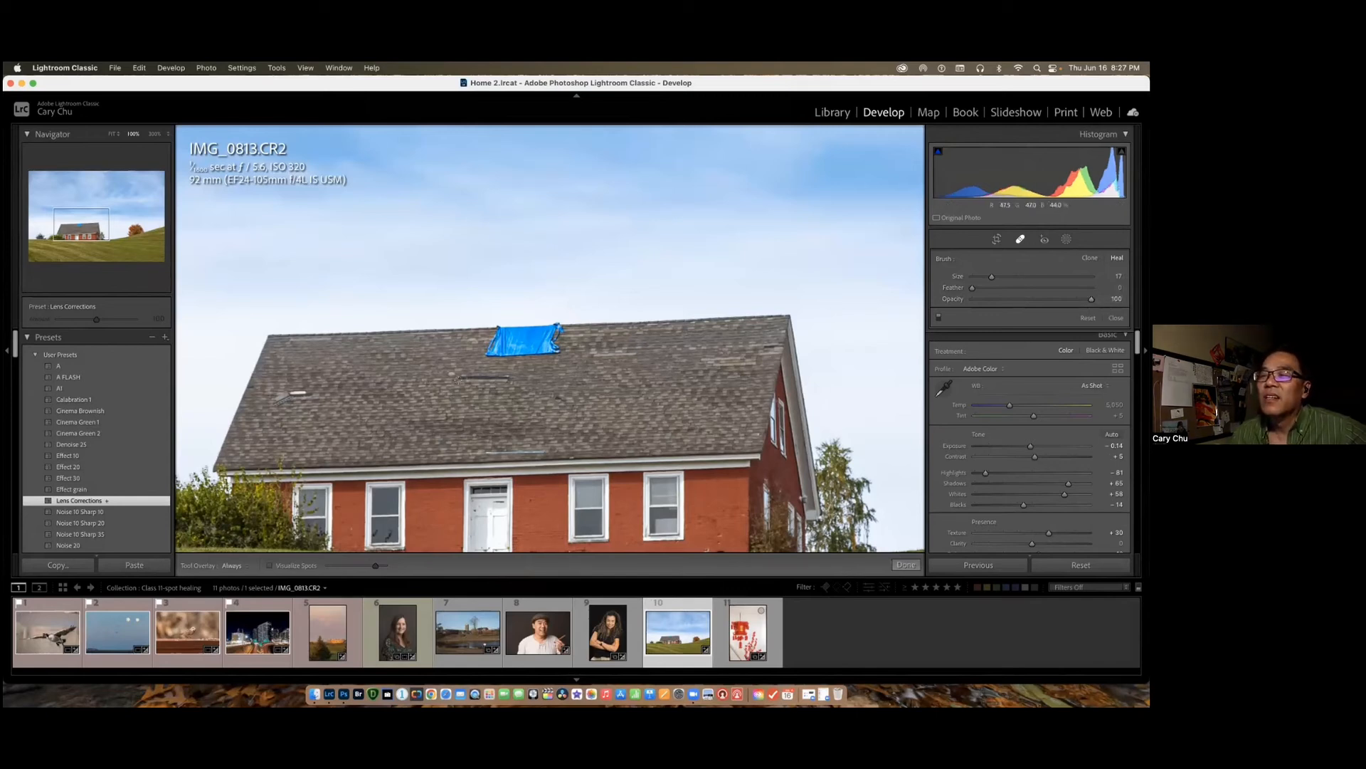
{"action": "left_click_drag", "start_coordinate": [458, 377], "coordinate": [512, 378]}
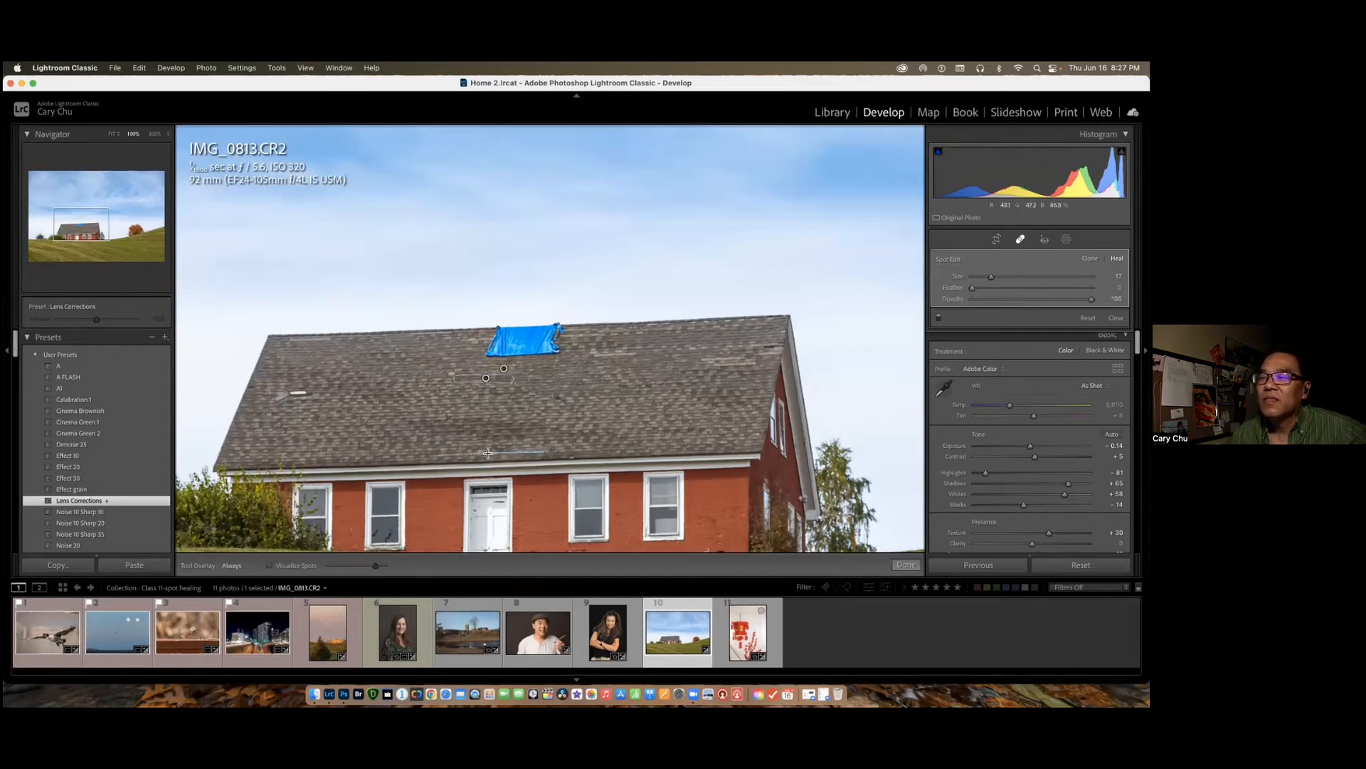
{"action": "left_click_drag", "start_coordinate": [488, 453], "coordinate": [548, 452]}
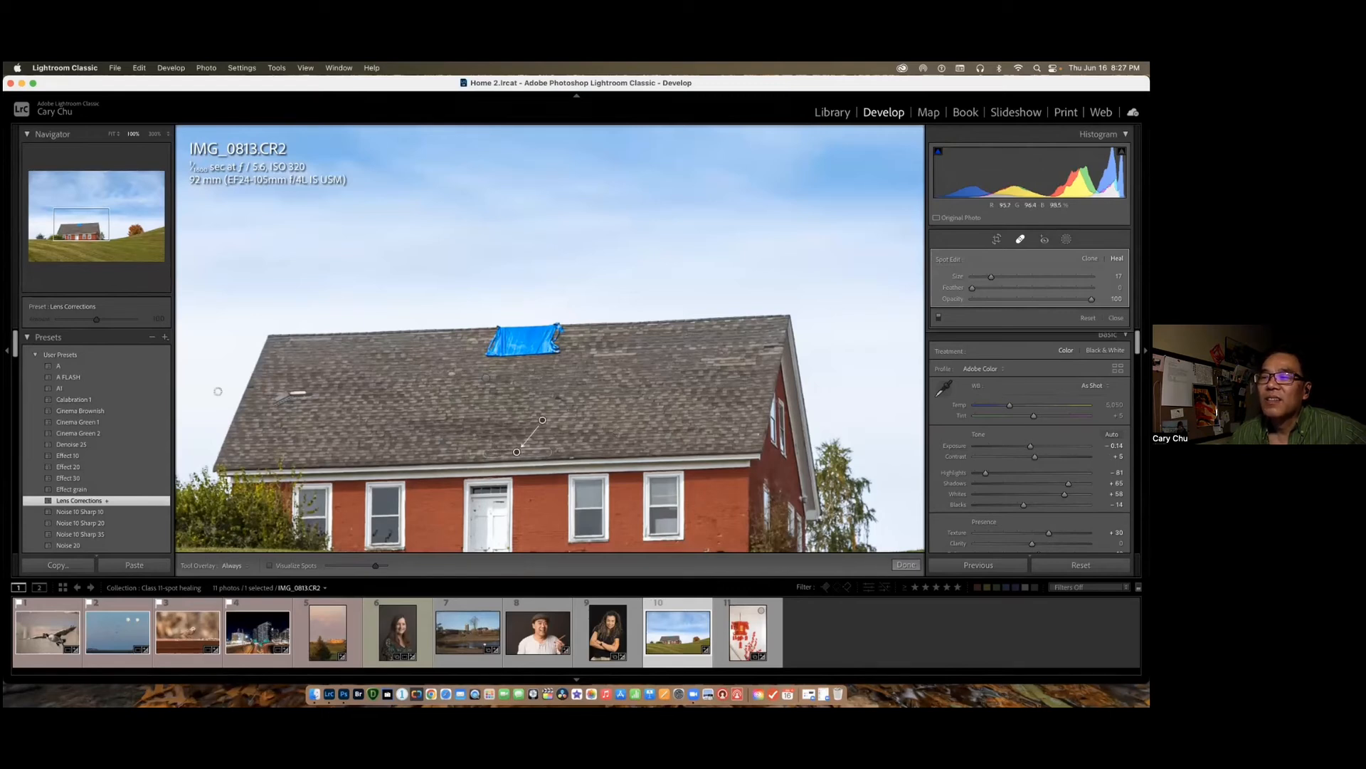
{"action": "mouse_move", "coordinate": [269, 405]}
{"action": "left_mouse_down"}
{"action": "mouse_move", "coordinate": [305, 393]}
{"action": "mouse_move", "coordinate": [291, 394]}
{"action": "left_mouse_up"}
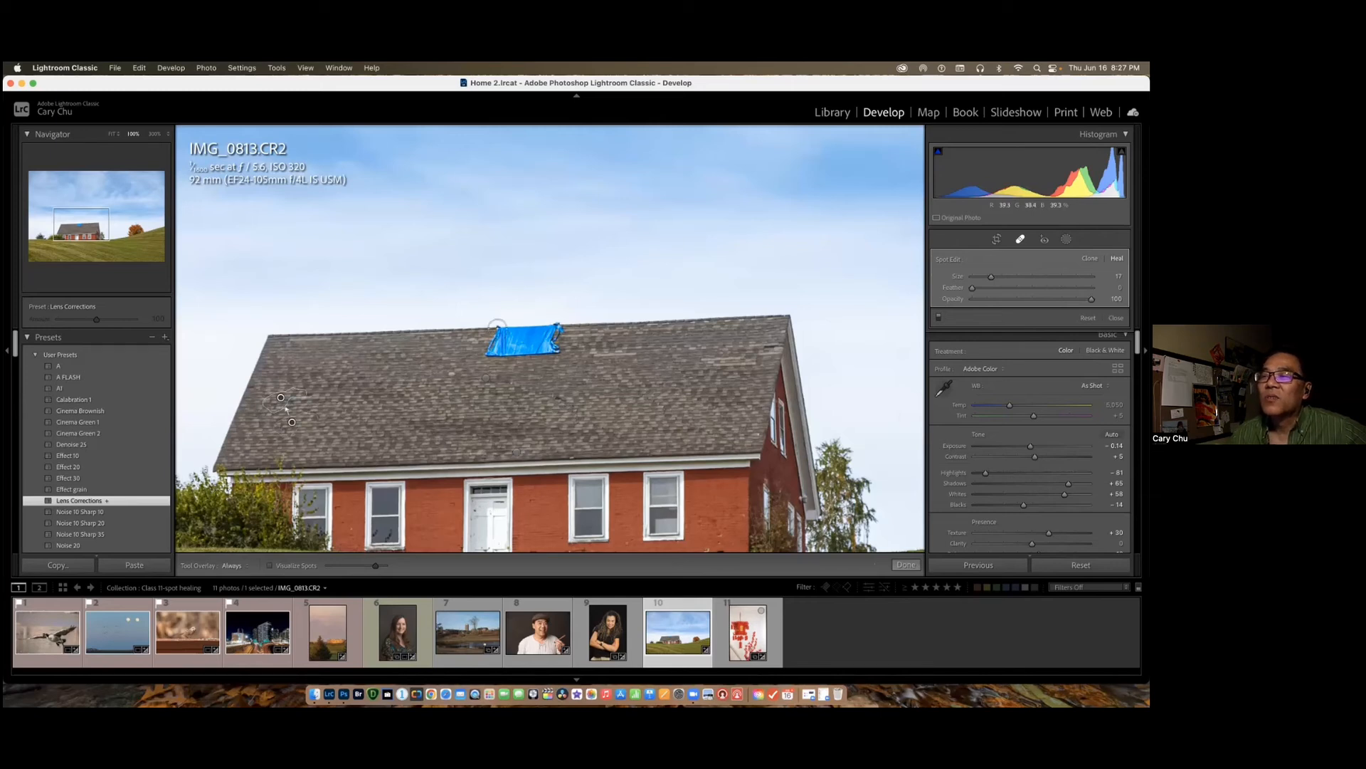
Step: Remove the blue tarp from the roof, cloning matching ridge over its upper part and covering its lower part with shingles
{"action": "left_click_drag", "start_coordinate": [496, 326], "coordinate": [556, 327]}
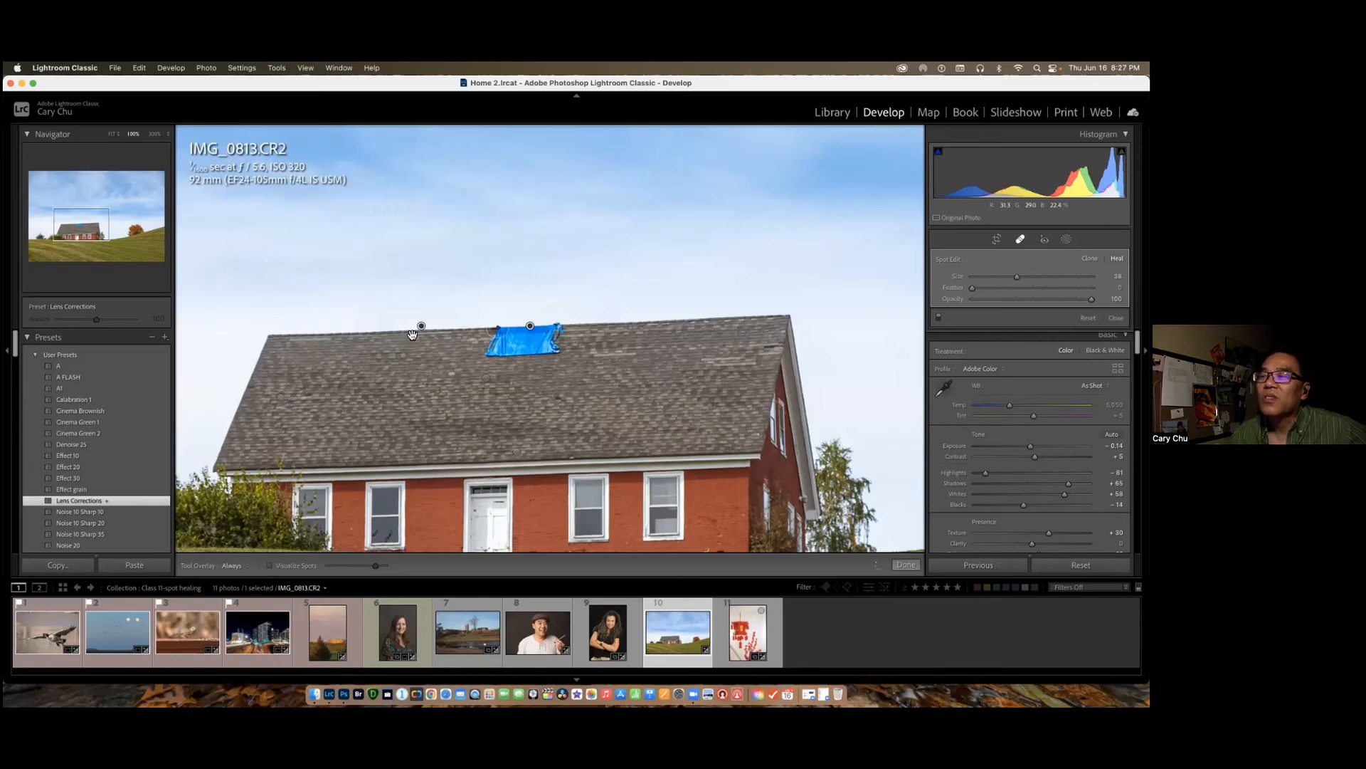
{"action": "left_click_drag", "start_coordinate": [423, 327], "coordinate": [420, 330]}
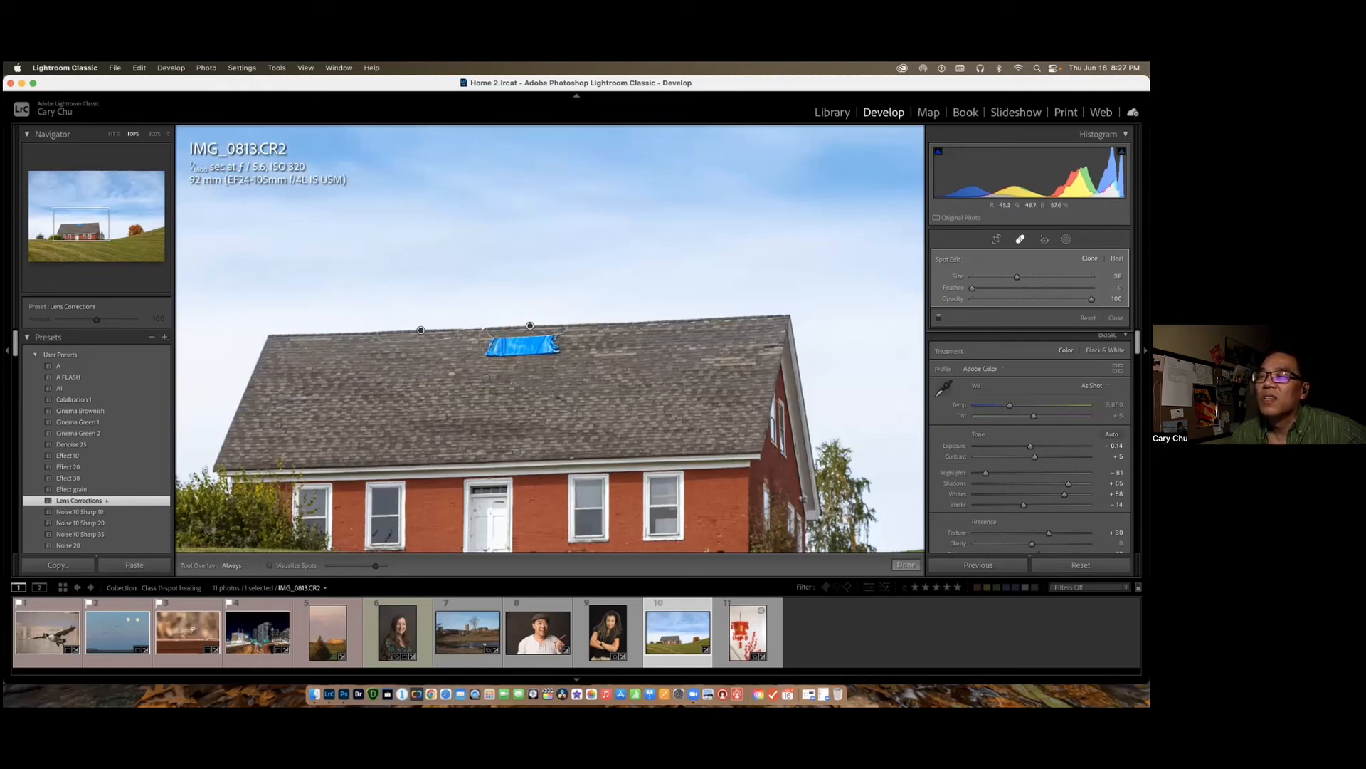
{"action": "left_click_drag", "start_coordinate": [486, 345], "coordinate": [559, 345]}
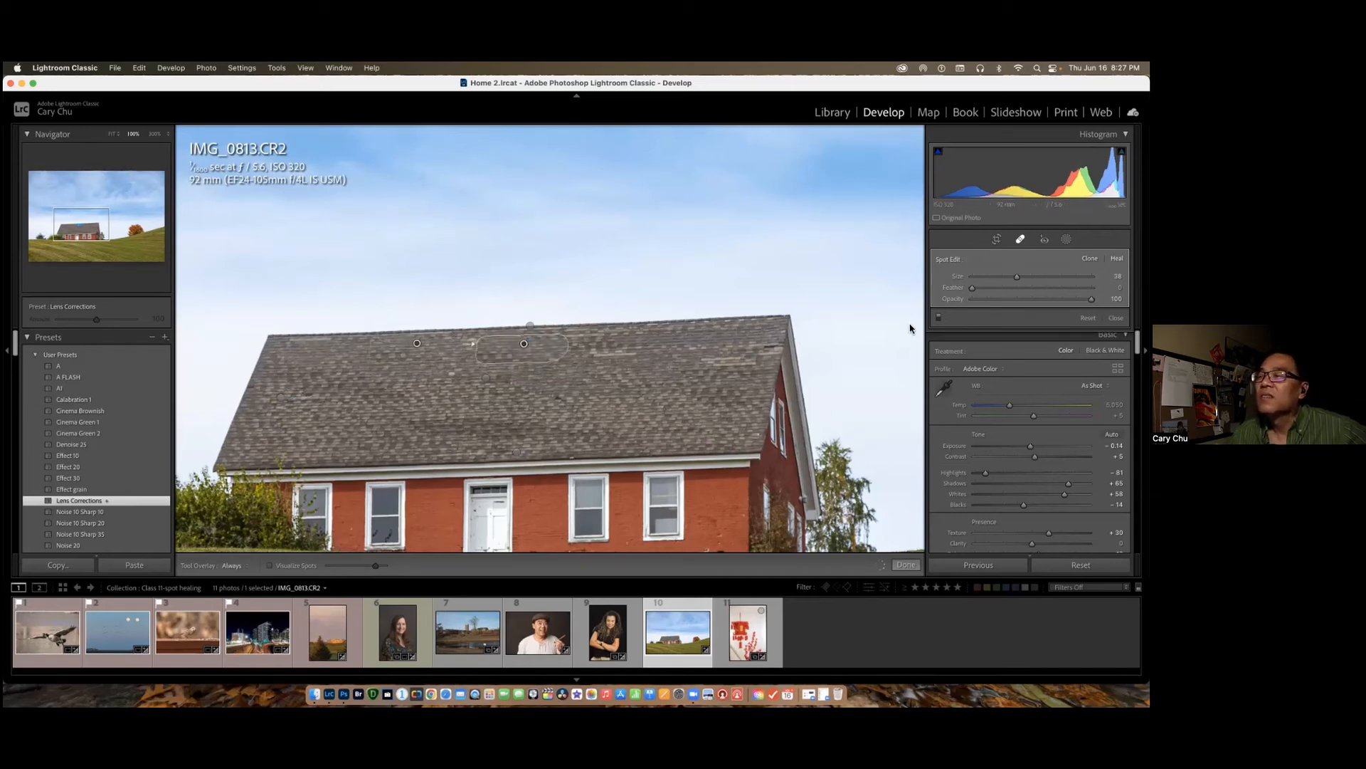
Step: Heal the light streak near the roof's gable end, finish spot removal and review the whole house photo
{"action": "left_click", "coordinate": [770, 347]}
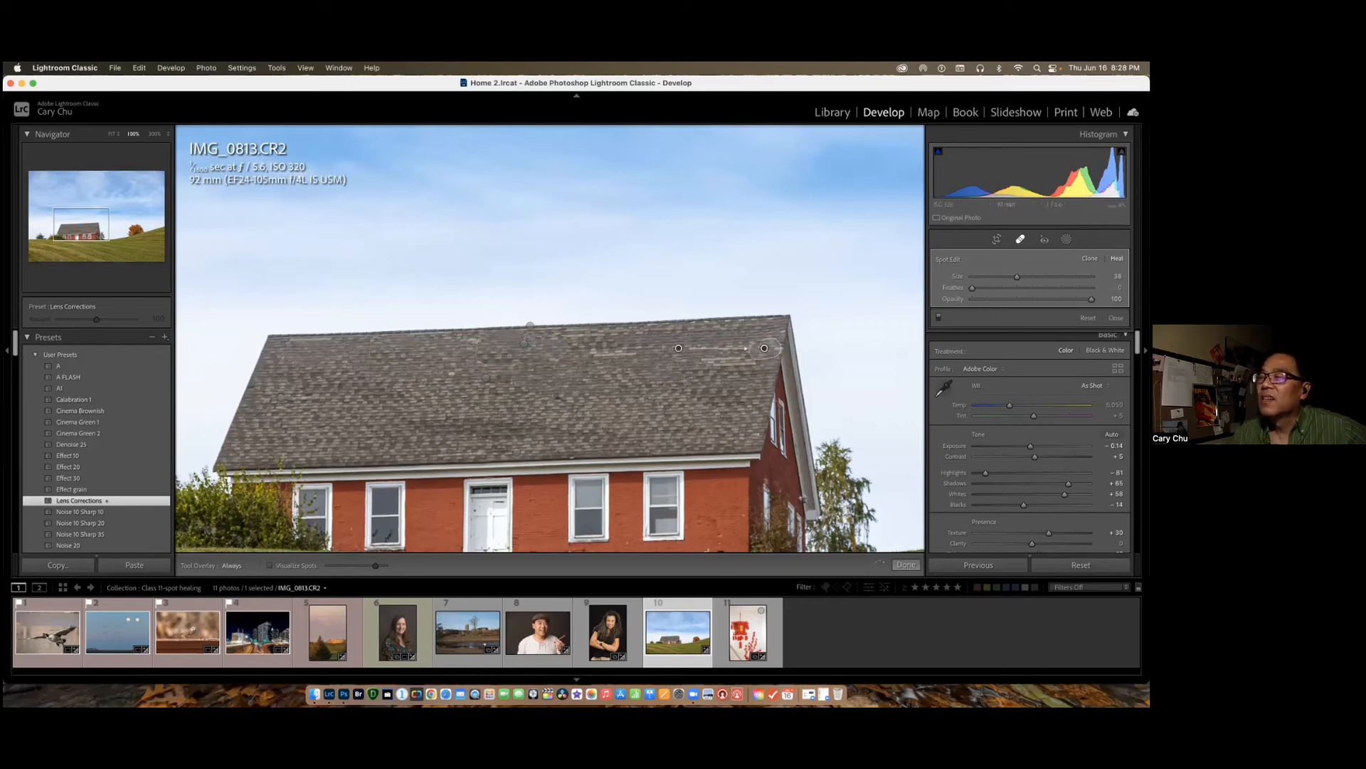
{"action": "left_click", "coordinate": [908, 564]}
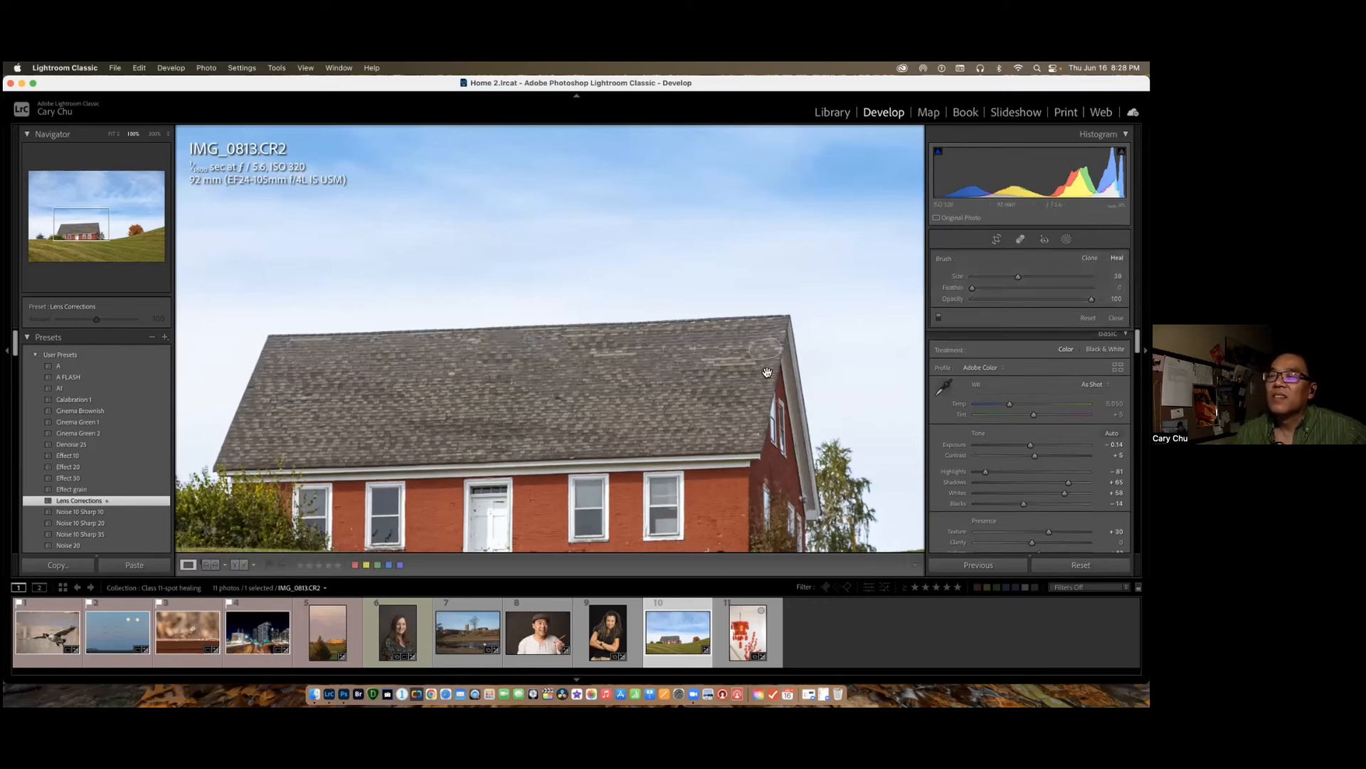
{"action": "left_click", "coordinate": [796, 389]}
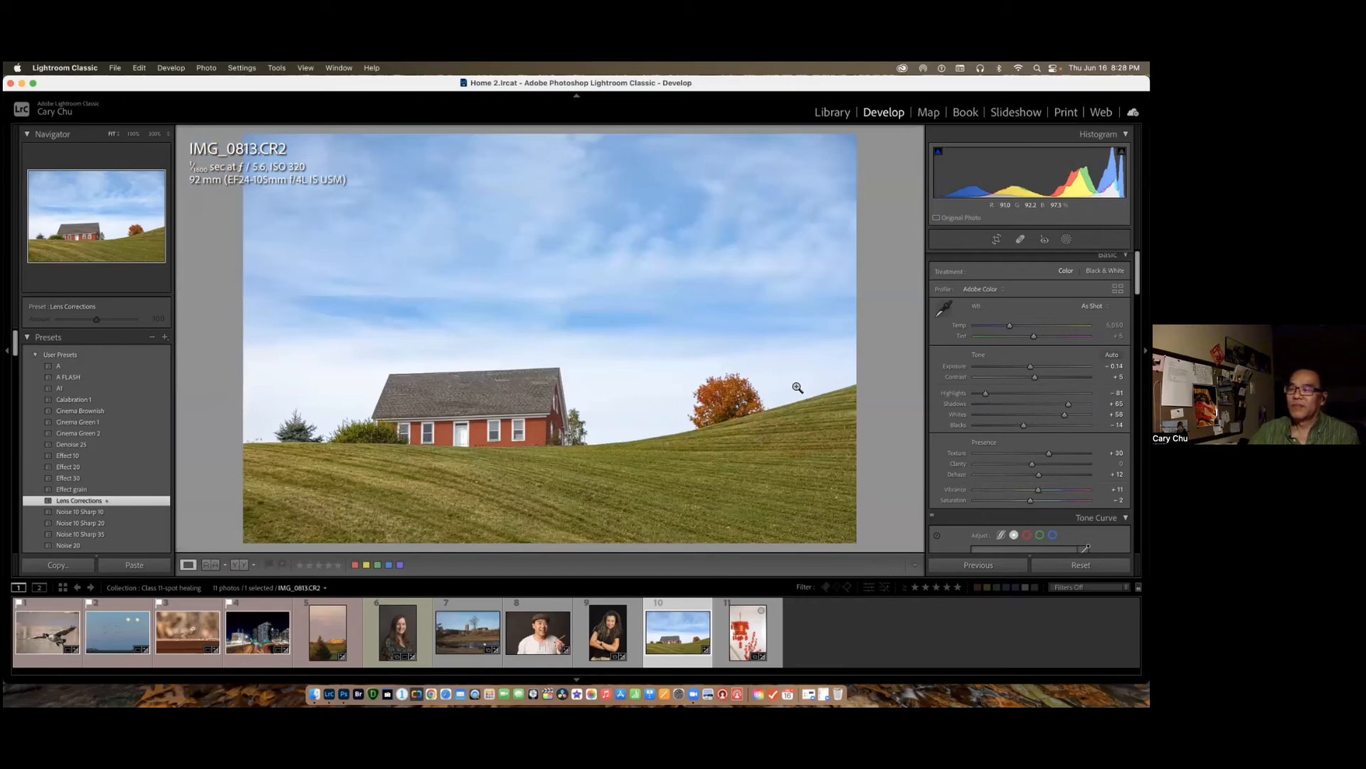
Step: Heal away the thin string above the lantern's red loop in CM4_0130.dng with one straight stroke from the photo's upper edge
{"action": "left_click", "coordinate": [747, 623]}
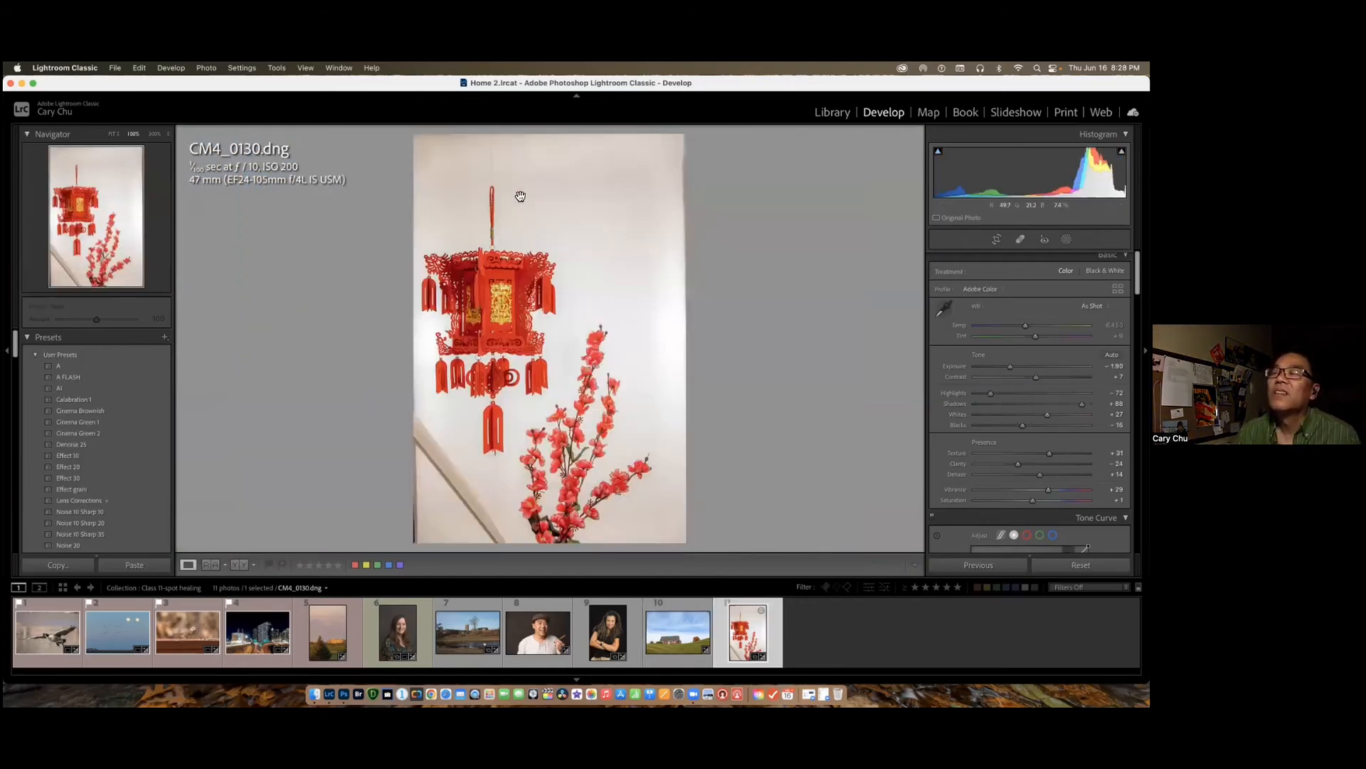
{"action": "left_click", "coordinate": [498, 197]}
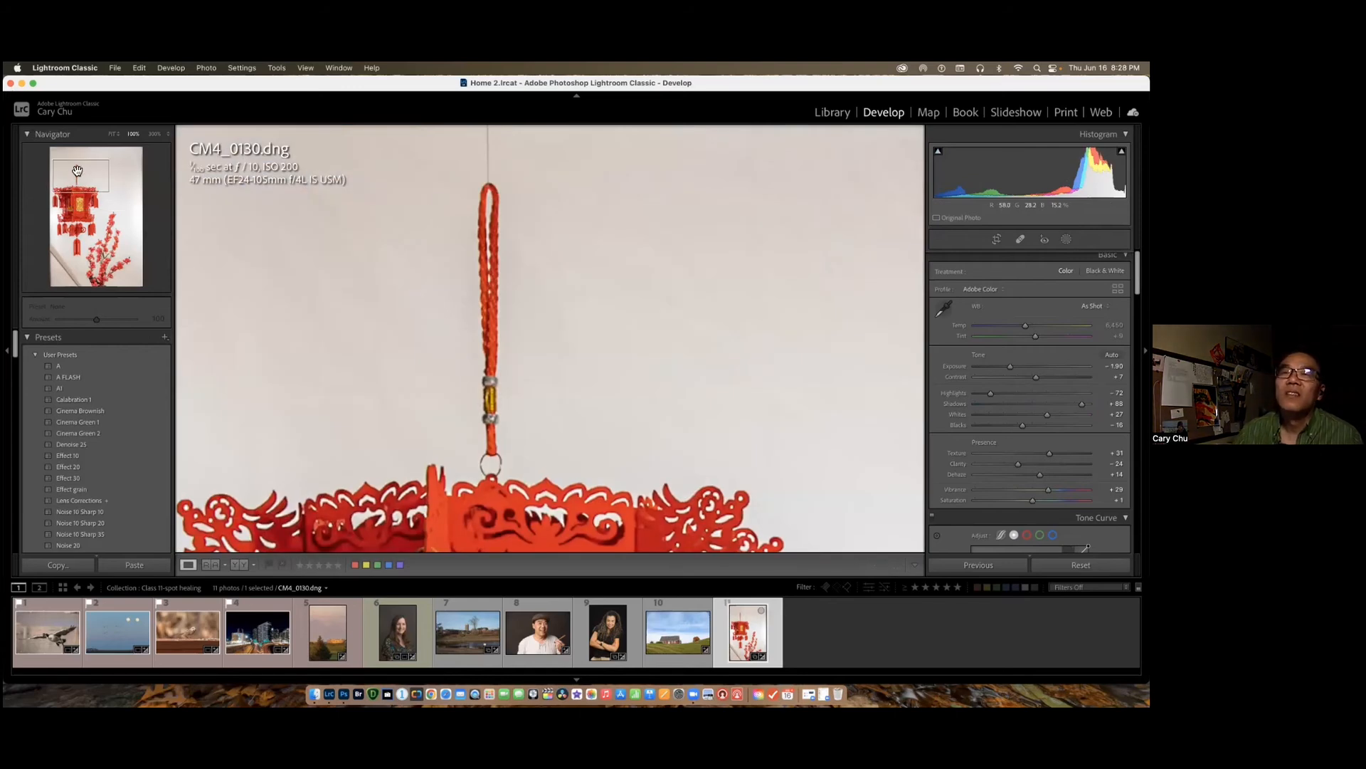
{"action": "left_click_drag", "start_coordinate": [77, 171], "coordinate": [77, 158]}
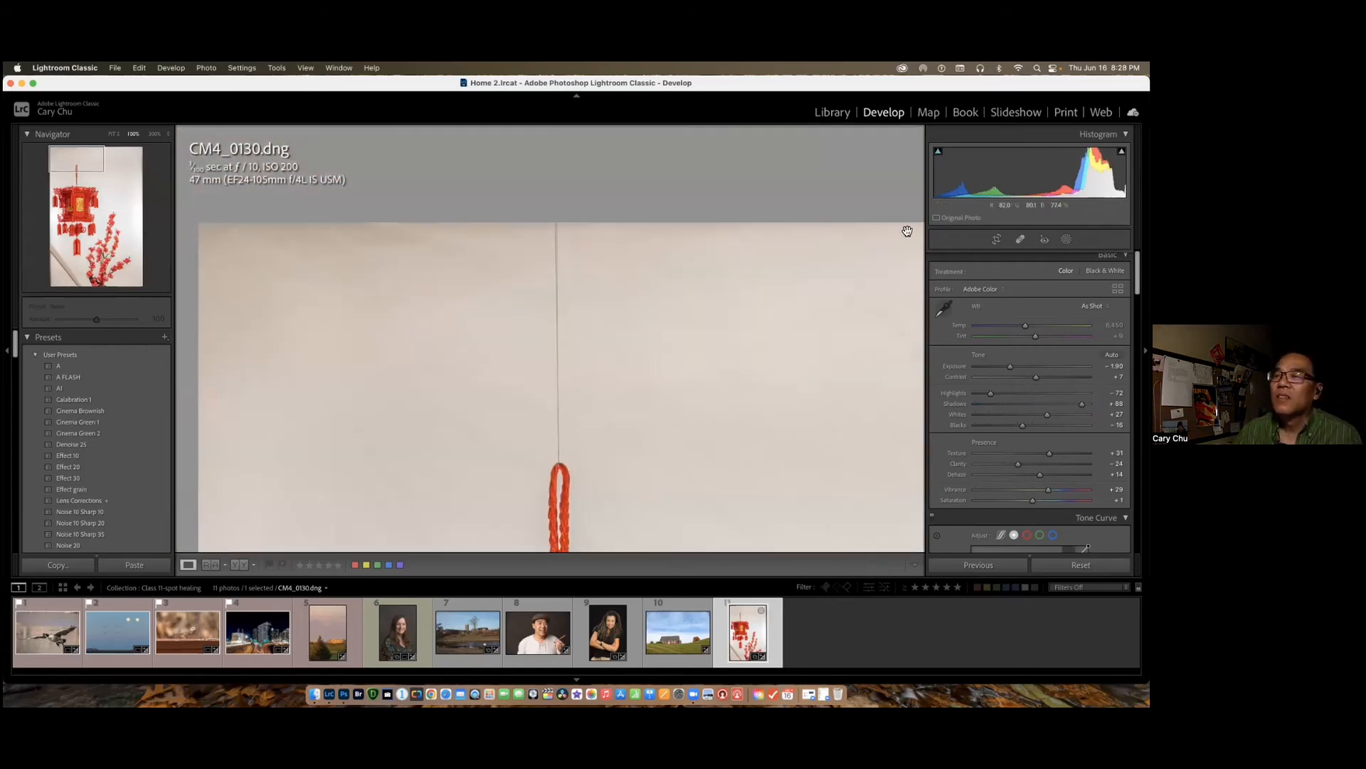
{"action": "key", "text": "q"}
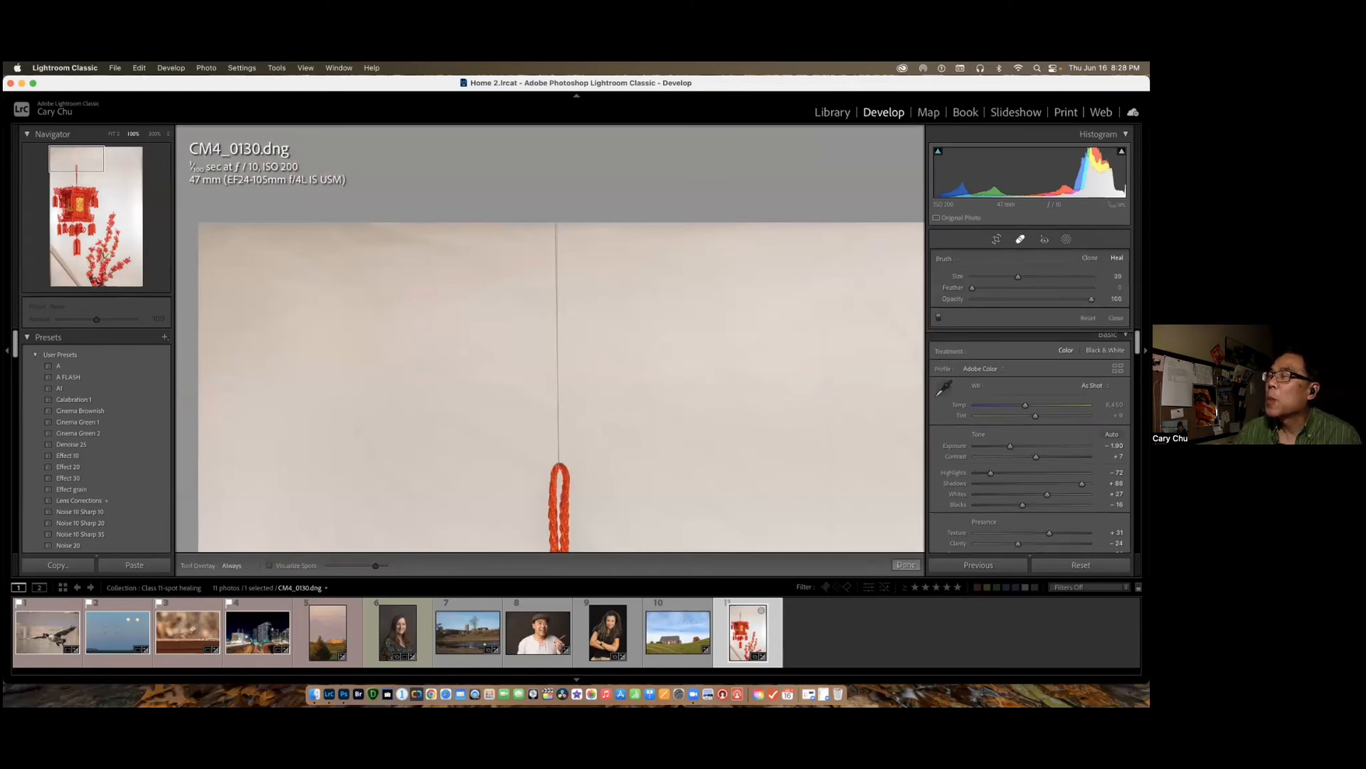
{"action": "left_click", "coordinate": [557, 225]}
{"action": "left_click_drag", "start_coordinate": [556, 376], "coordinate": [558, 453]}
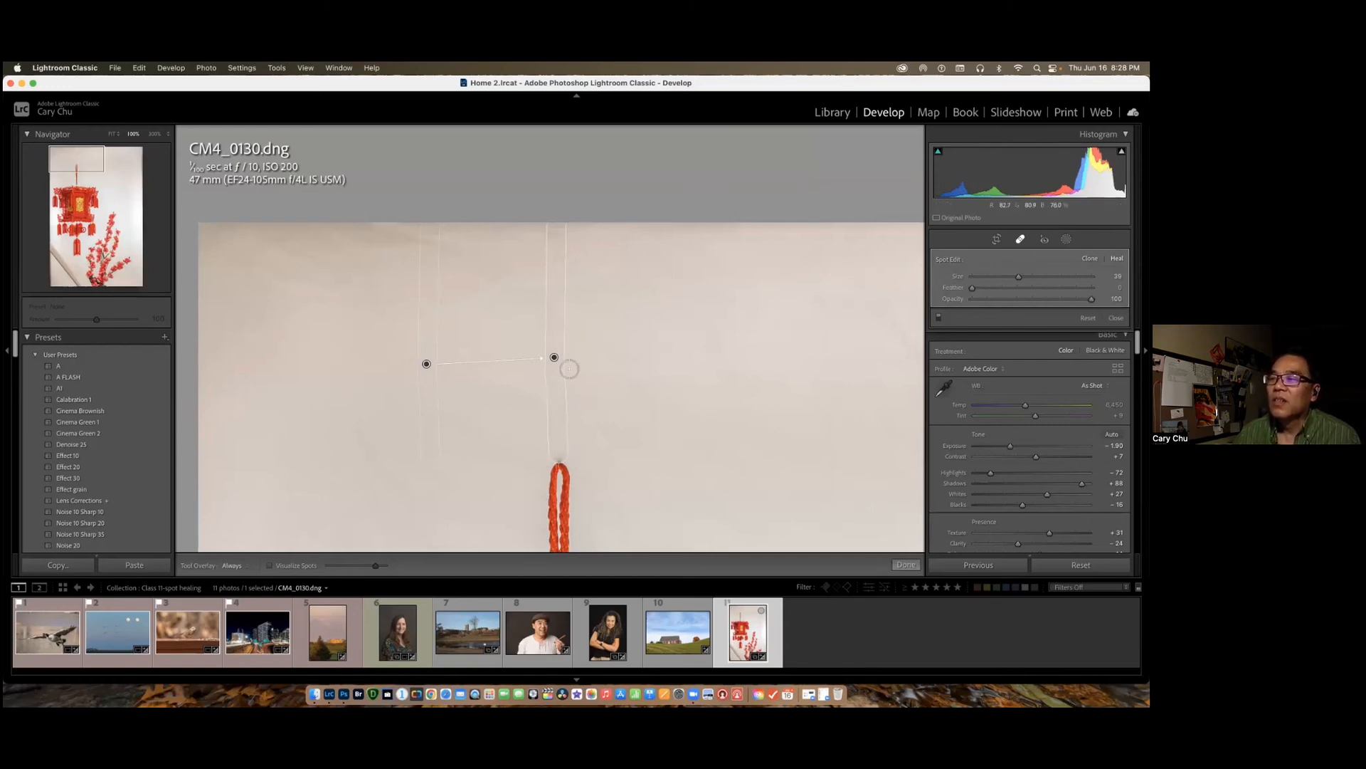
{"action": "left_click_drag", "start_coordinate": [557, 361], "coordinate": [558, 361]}
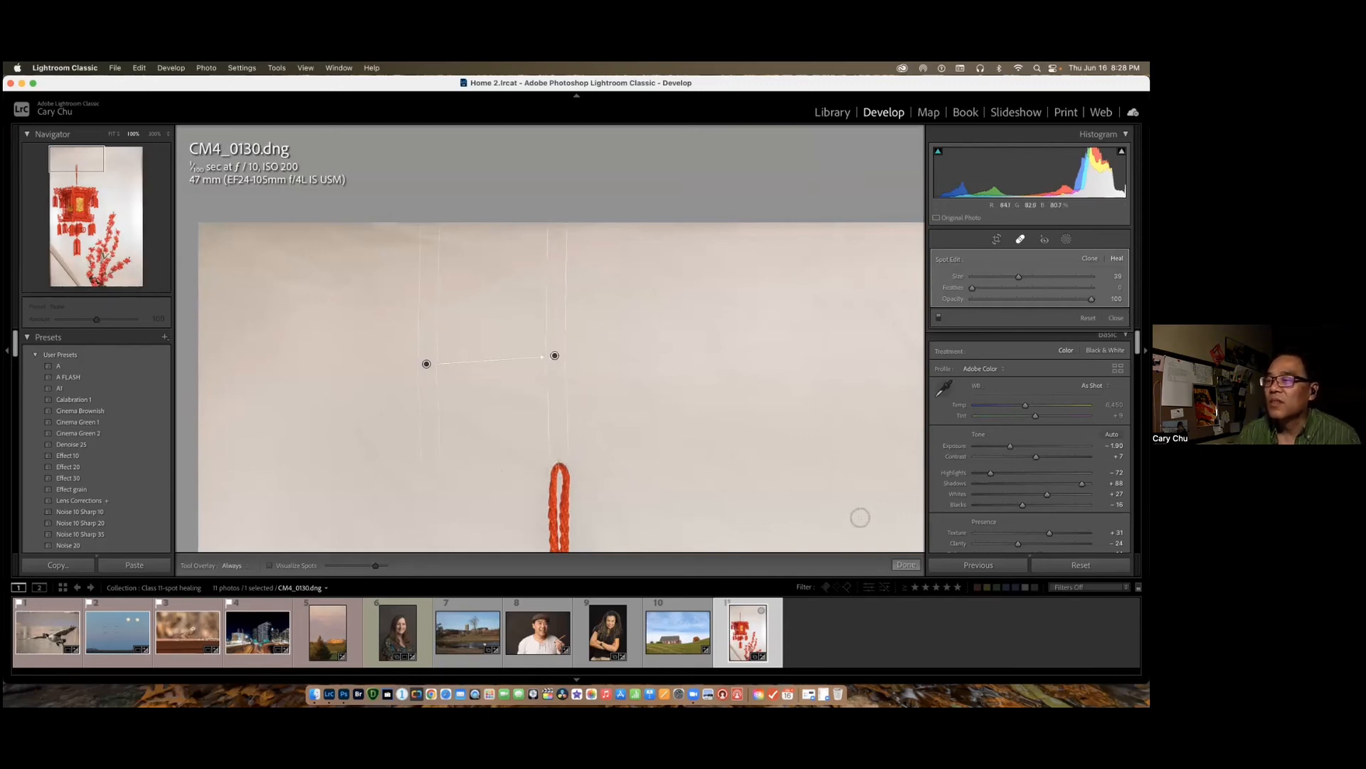
Step: Clone red cord and background over the image-left half of the lower silver bead, aligning the source with the cord just below
{"action": "left_click_drag", "start_coordinate": [95, 164], "coordinate": [91, 177]}
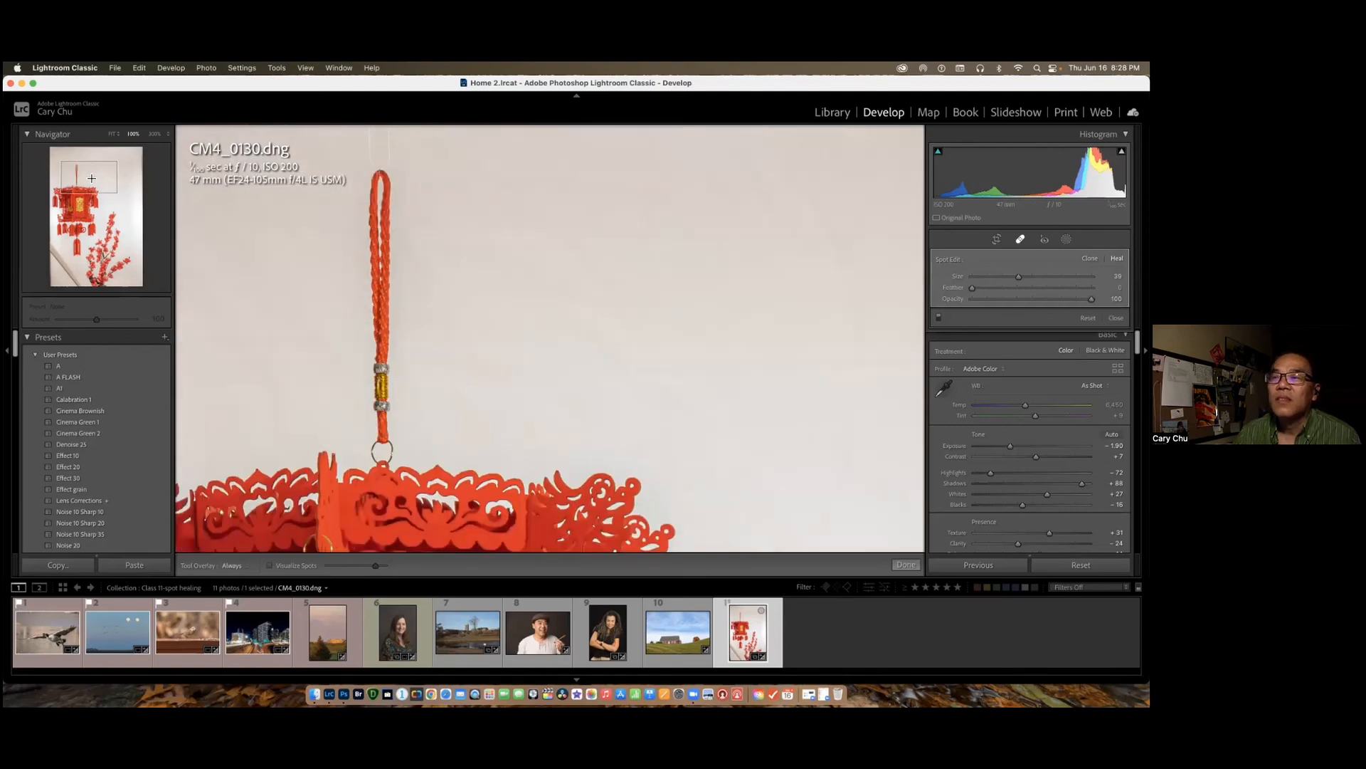
{"action": "left_click", "coordinate": [156, 134]}
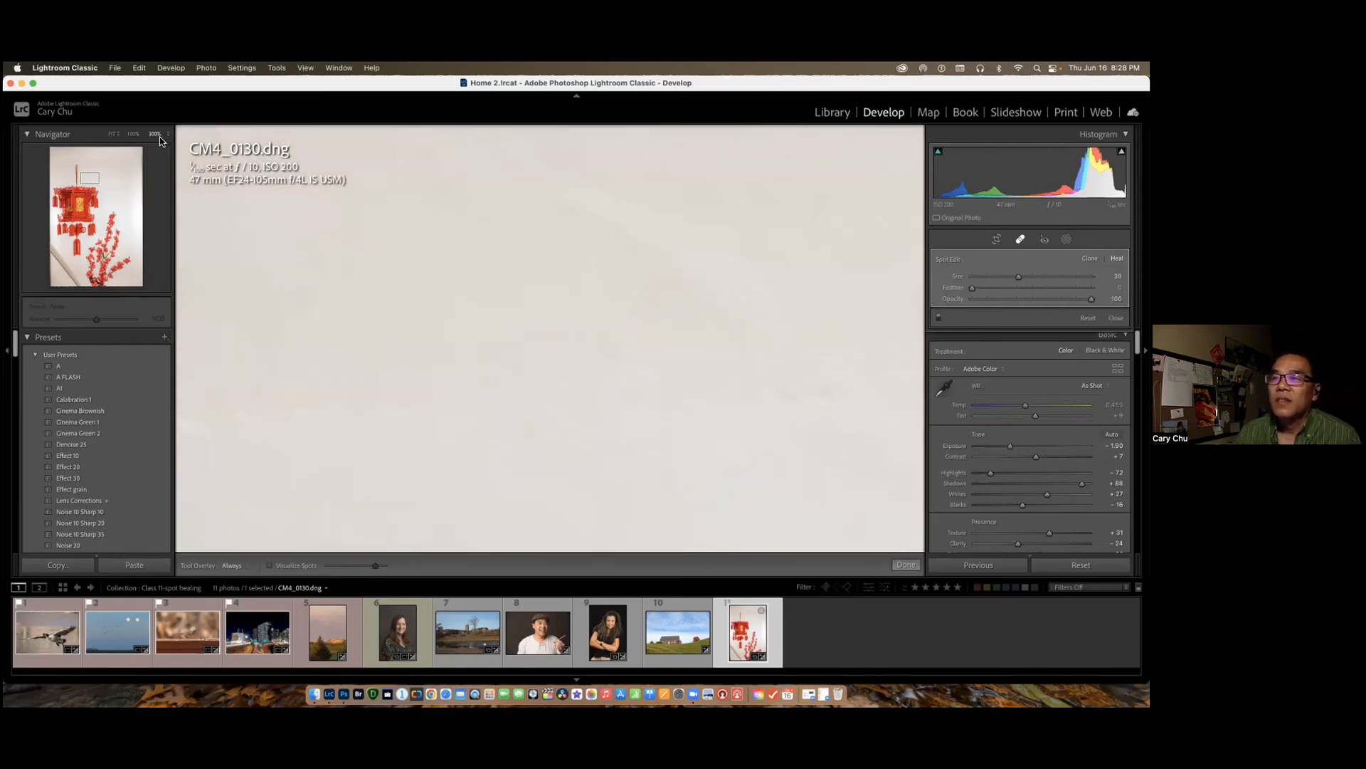
{"action": "left_click", "coordinate": [78, 179]}
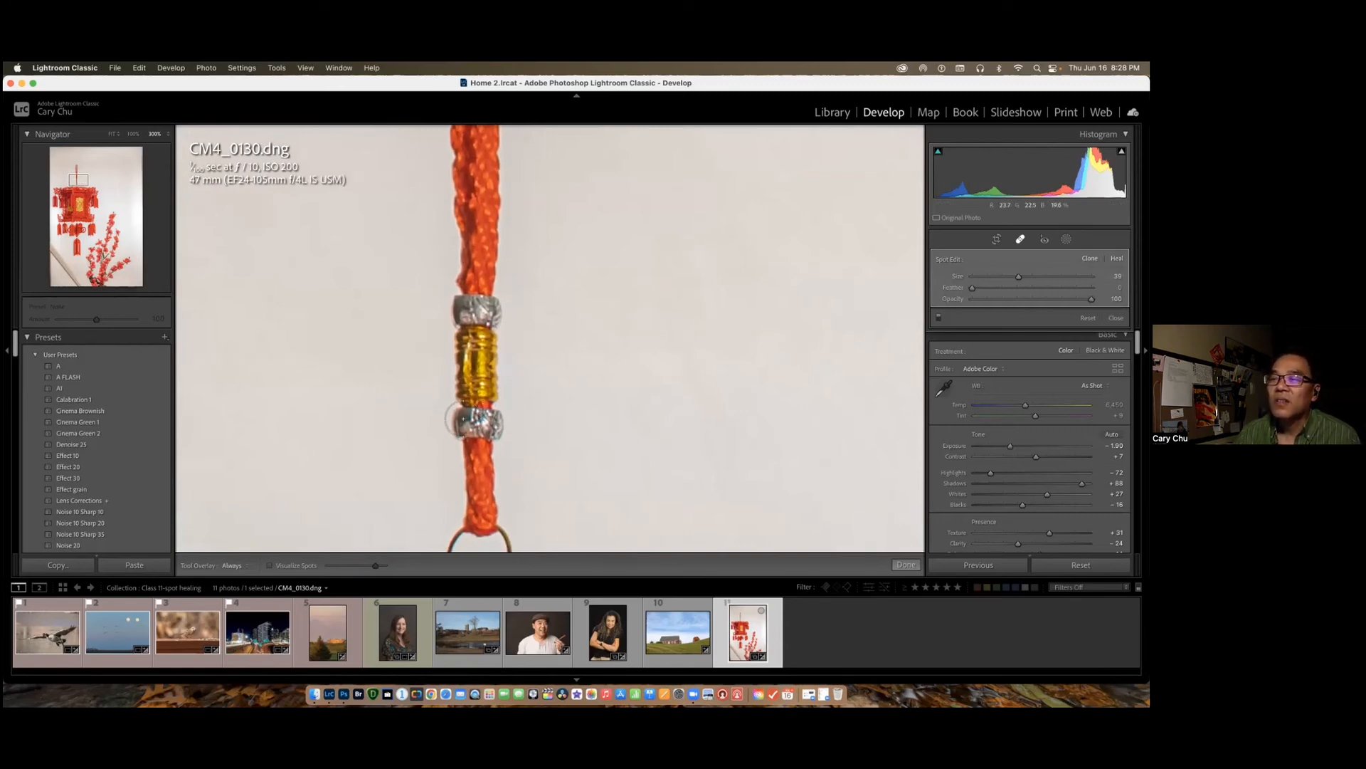
{"action": "left_click", "coordinate": [463, 427]}
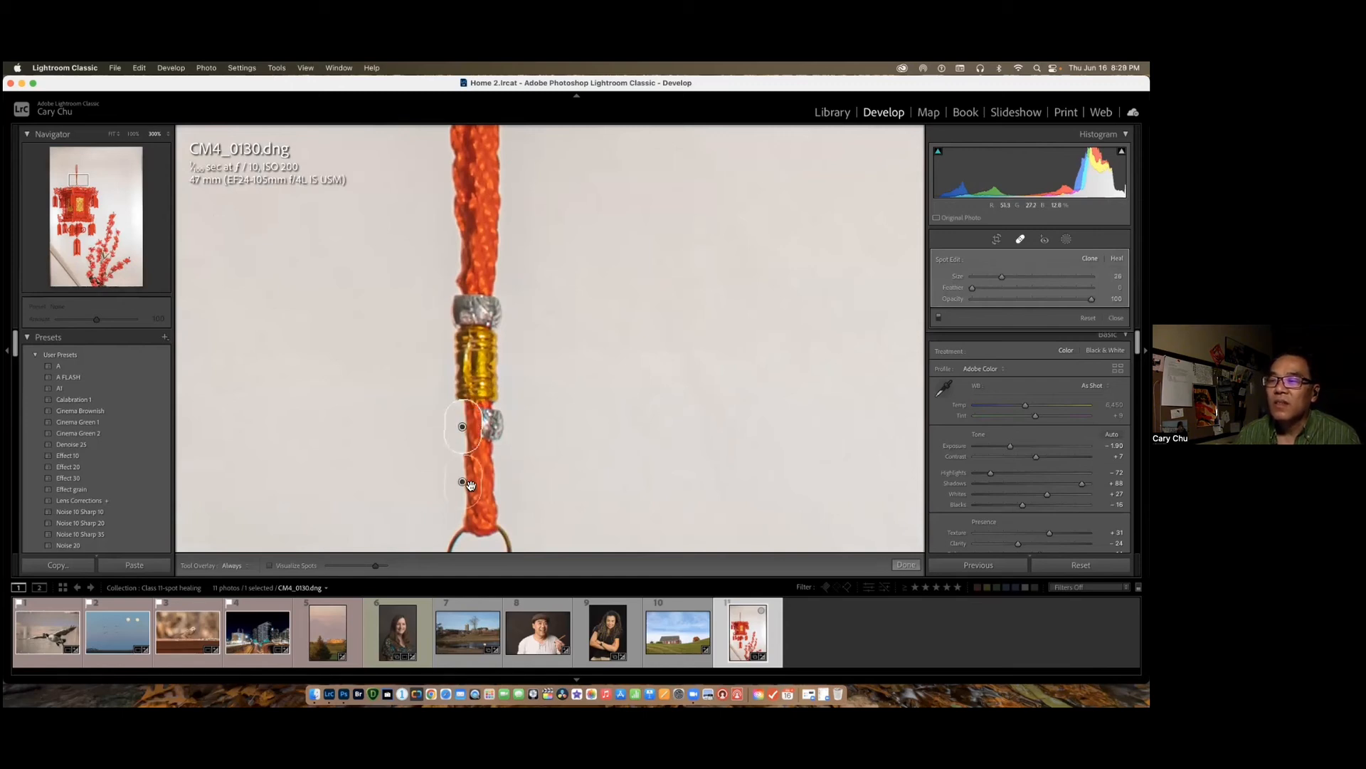
{"action": "left_click_drag", "start_coordinate": [467, 484], "coordinate": [469, 483]}
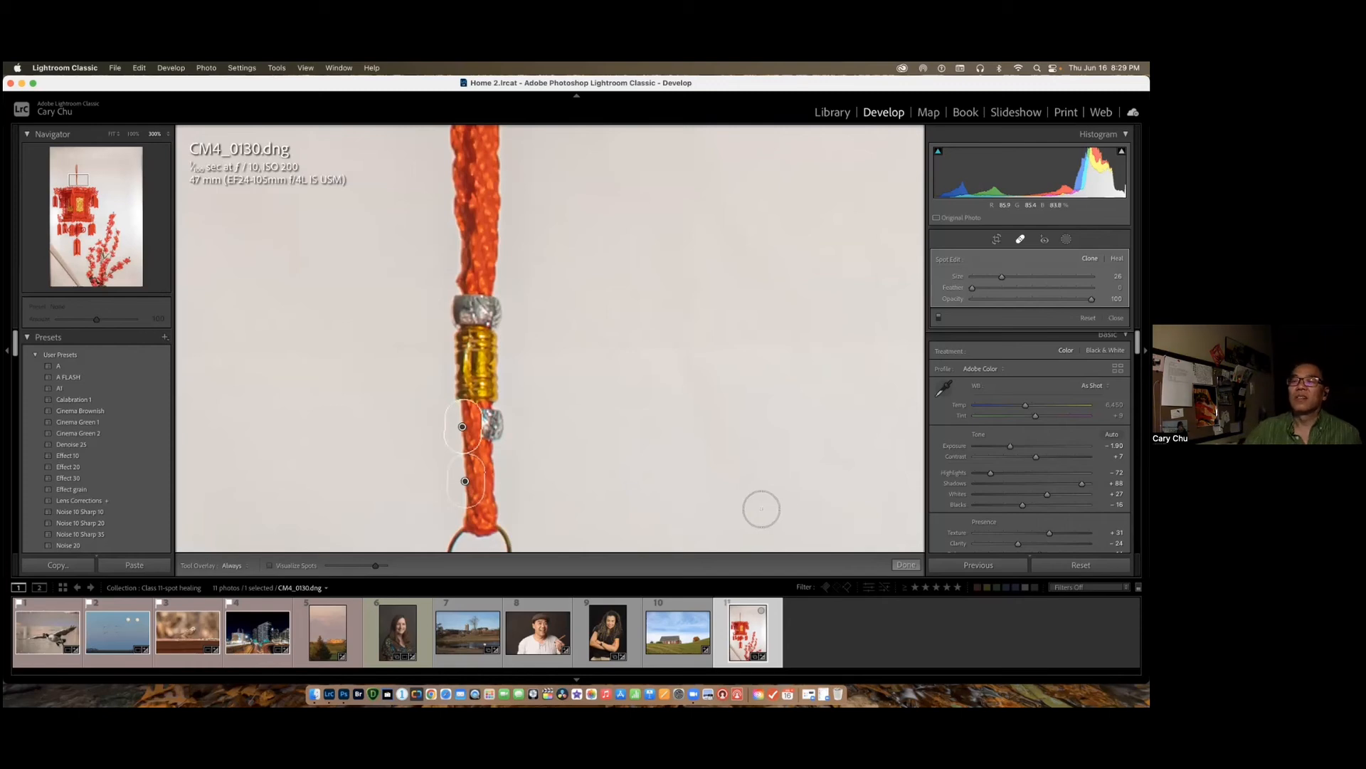
{"action": "left_click", "coordinate": [910, 565]}
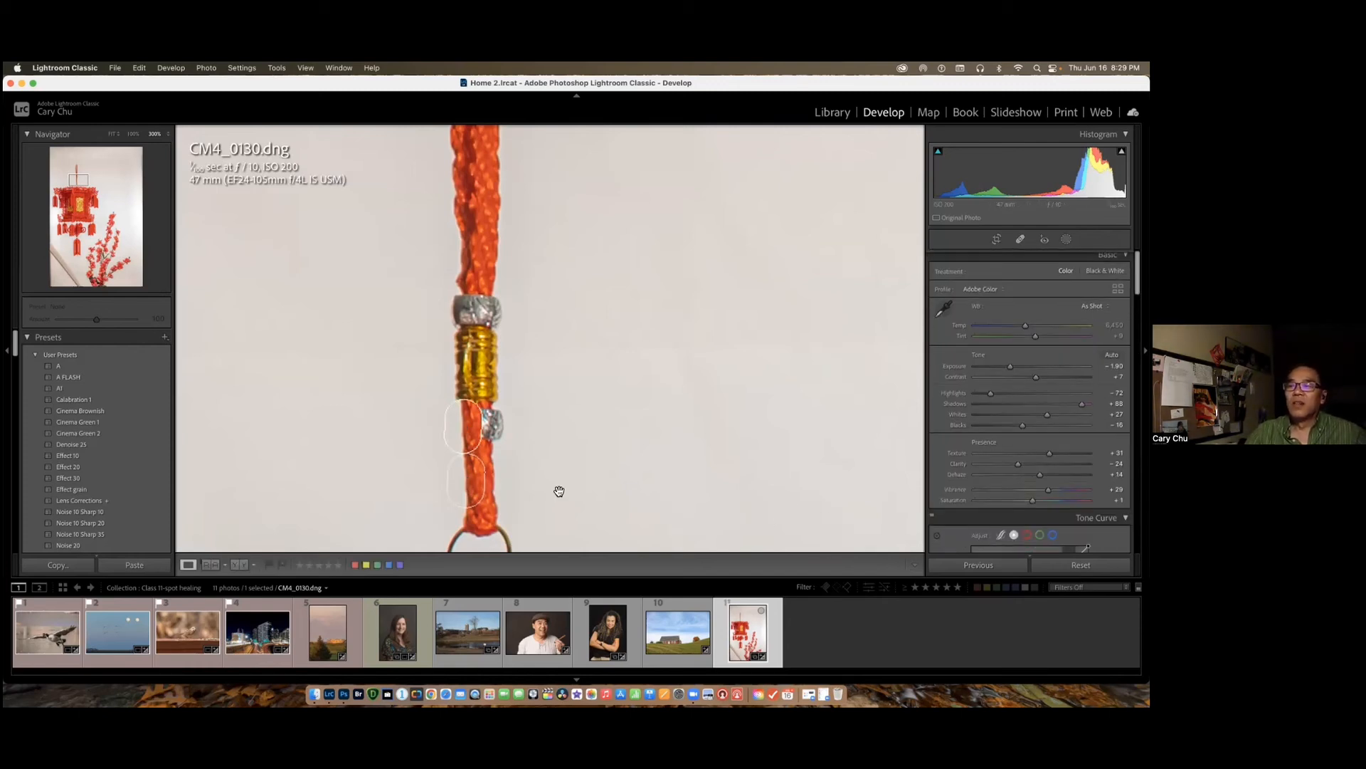
{"action": "left_click_drag", "start_coordinate": [509, 428], "coordinate": [470, 428]}
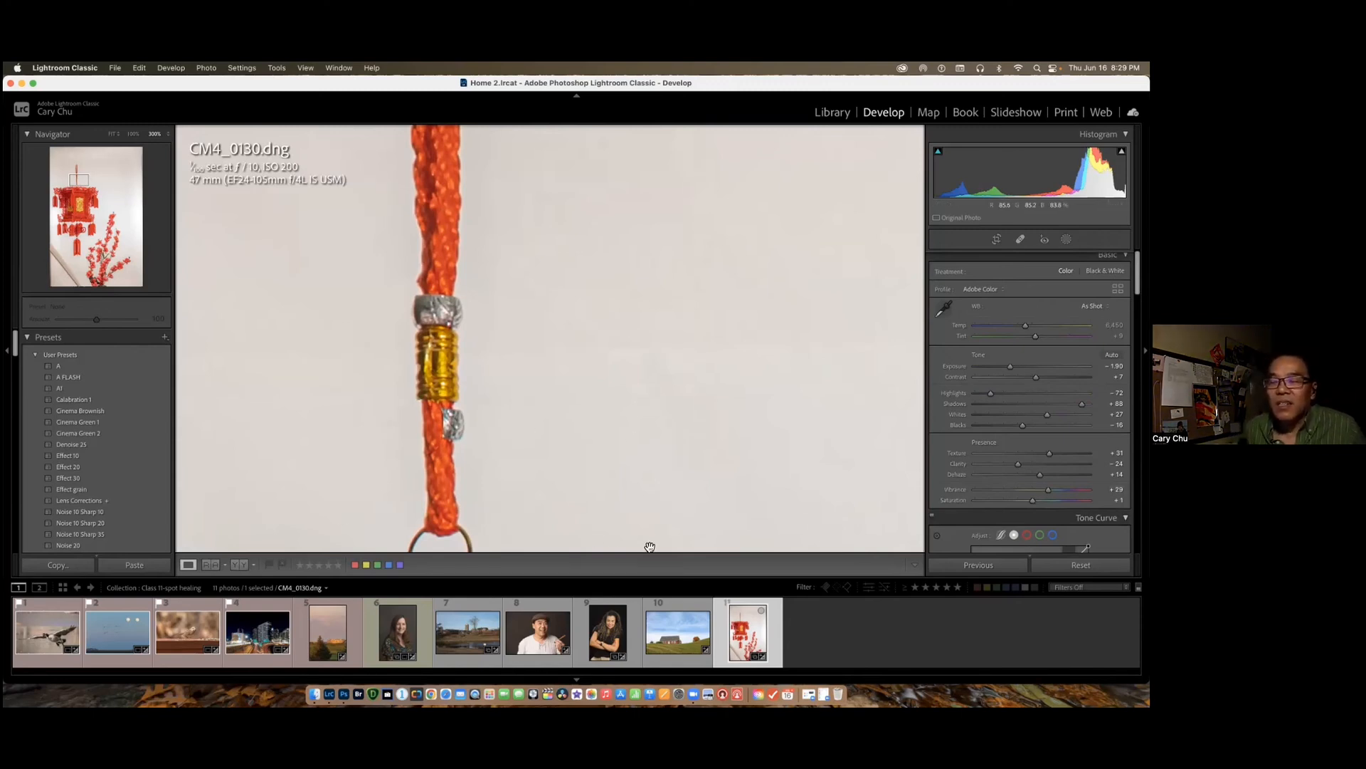
Step: Open the IMG_0467.dng night cityscape and show the whole photo
{"action": "left_click", "coordinate": [265, 638]}
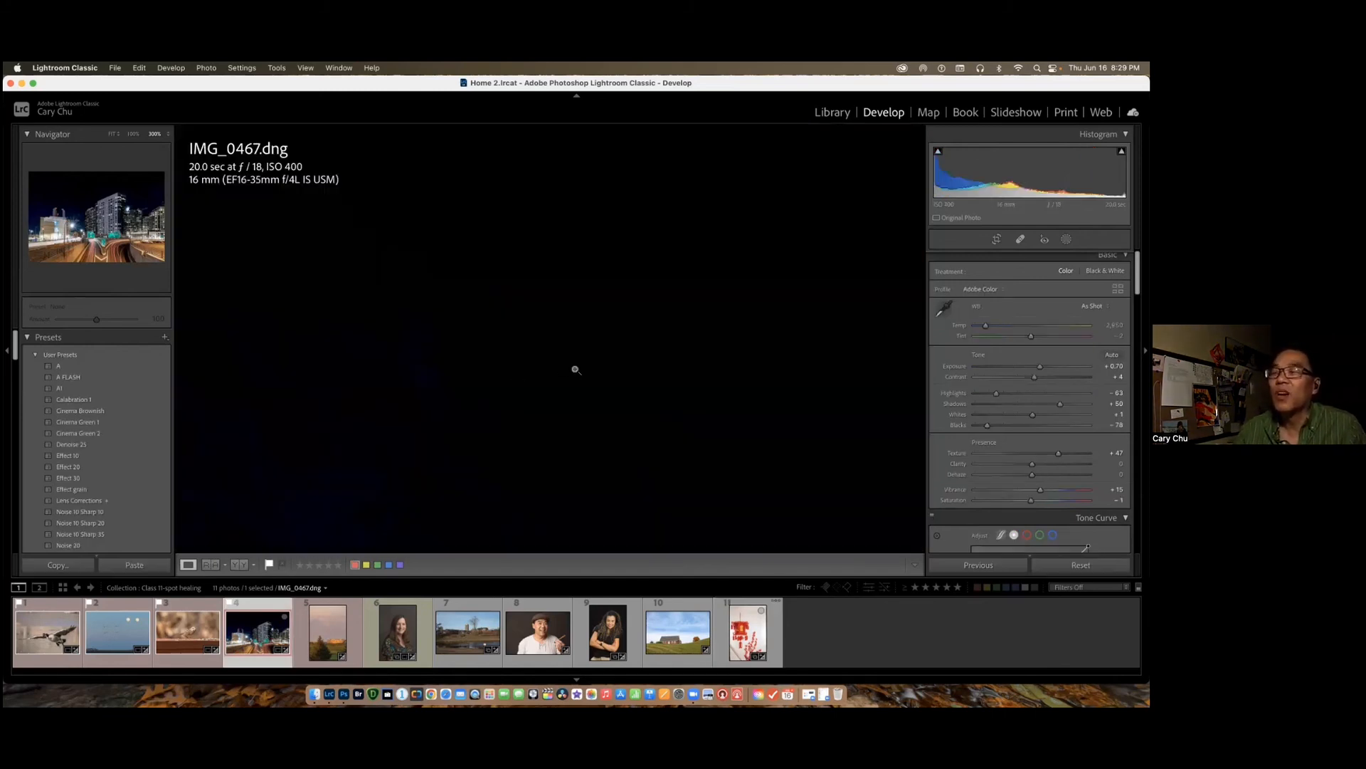
{"action": "left_click", "coordinate": [576, 370]}
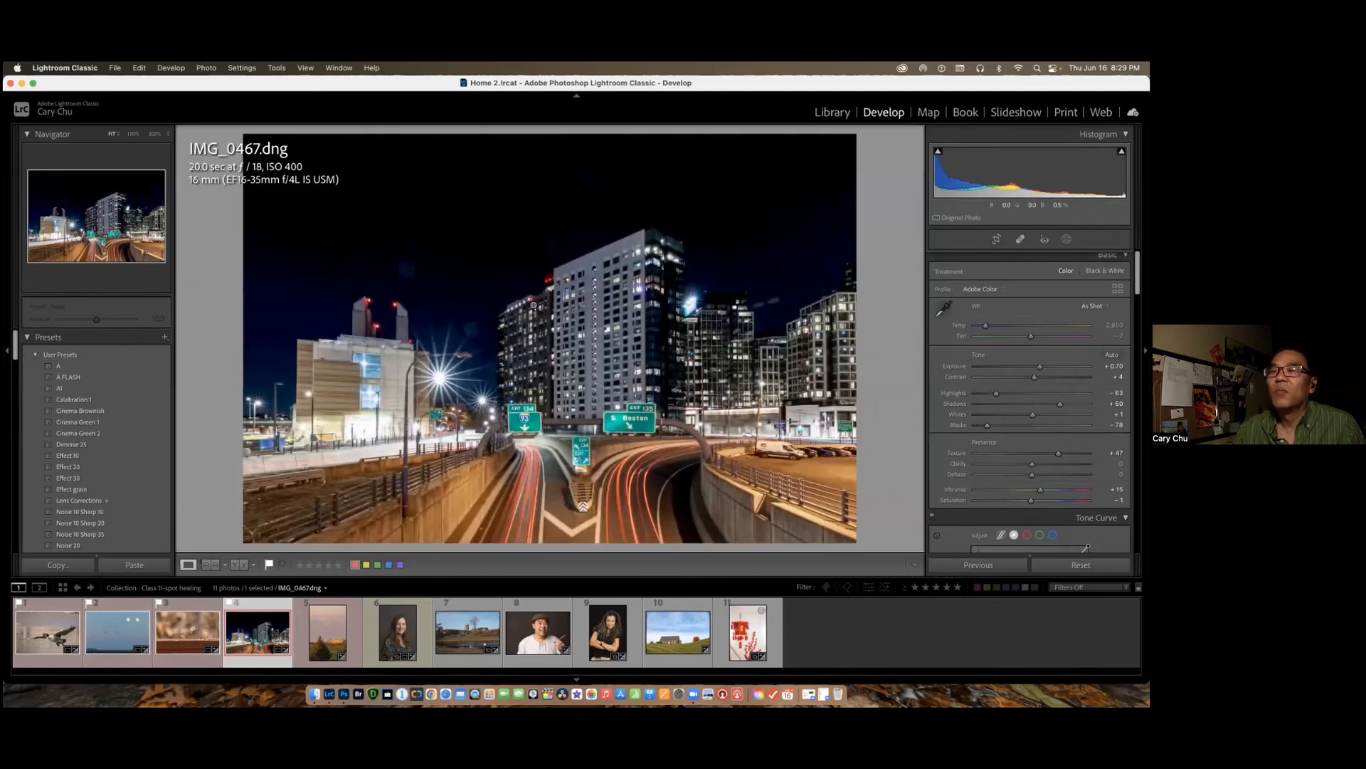
Step: Examine the flare near the starburst and the bright specks in the night sky around the tallest tower at close zoom
{"action": "left_click", "coordinate": [475, 332]}
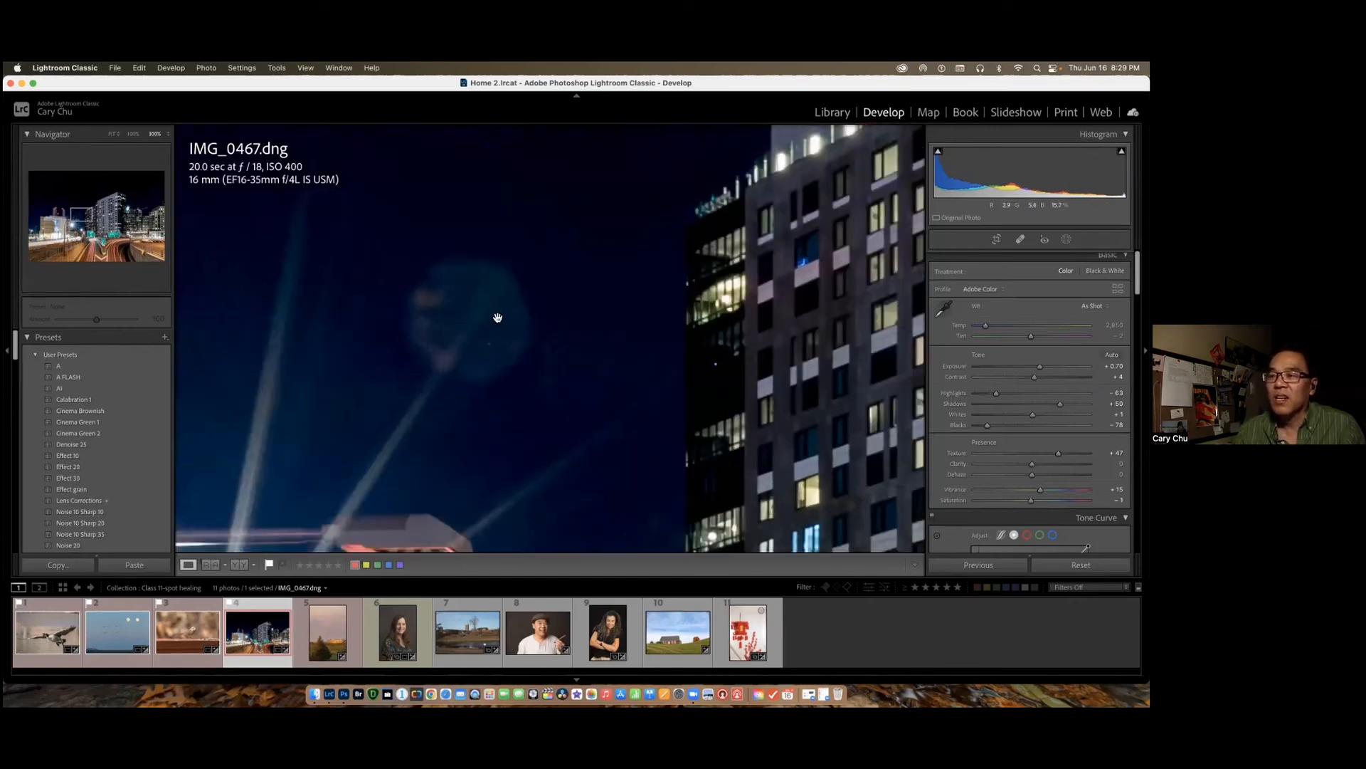
{"action": "left_click", "coordinate": [498, 317]}
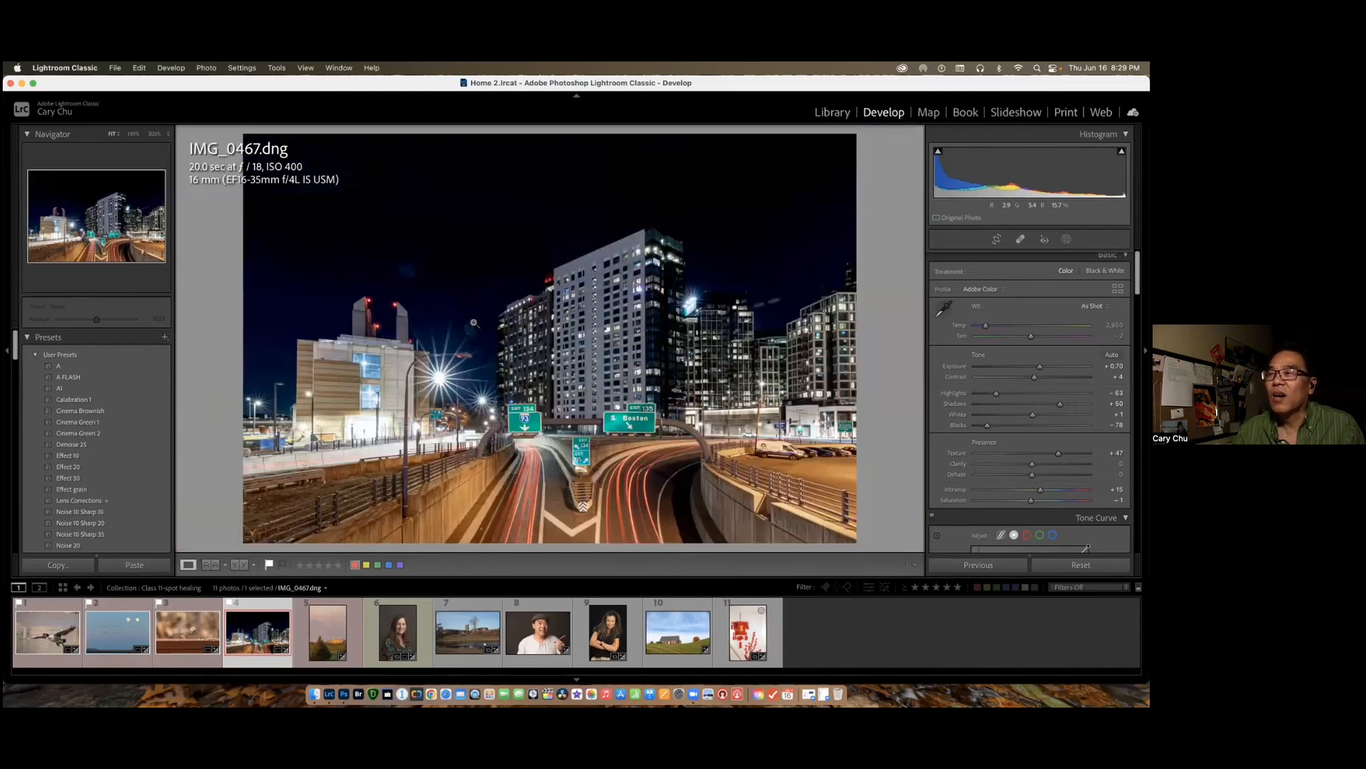
{"action": "left_click", "coordinate": [769, 232]}
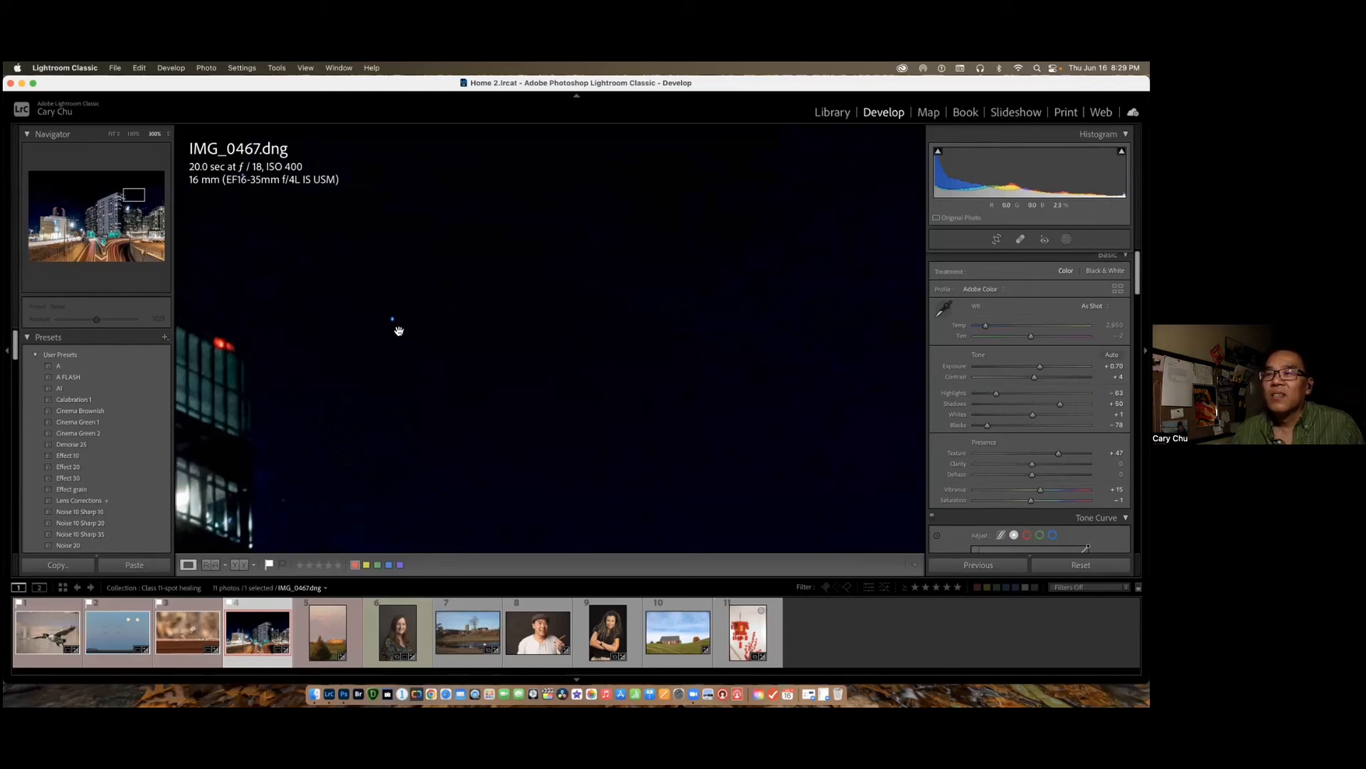
{"action": "left_click_drag", "start_coordinate": [399, 331], "coordinate": [532, 372]}
{"action": "left_click", "coordinate": [533, 372]}
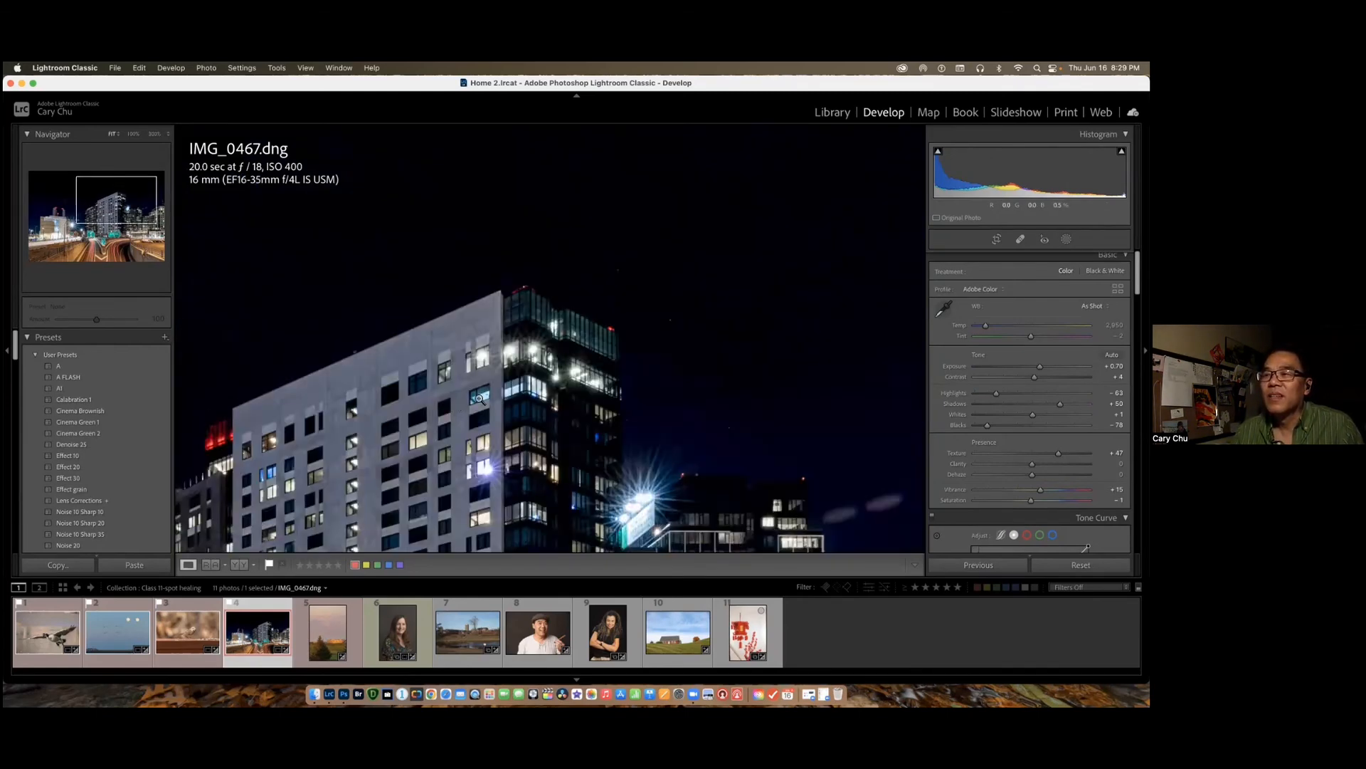
{"action": "left_click", "coordinate": [619, 298]}
{"action": "left_click_drag", "start_coordinate": [626, 369], "coordinate": [589, 451]}
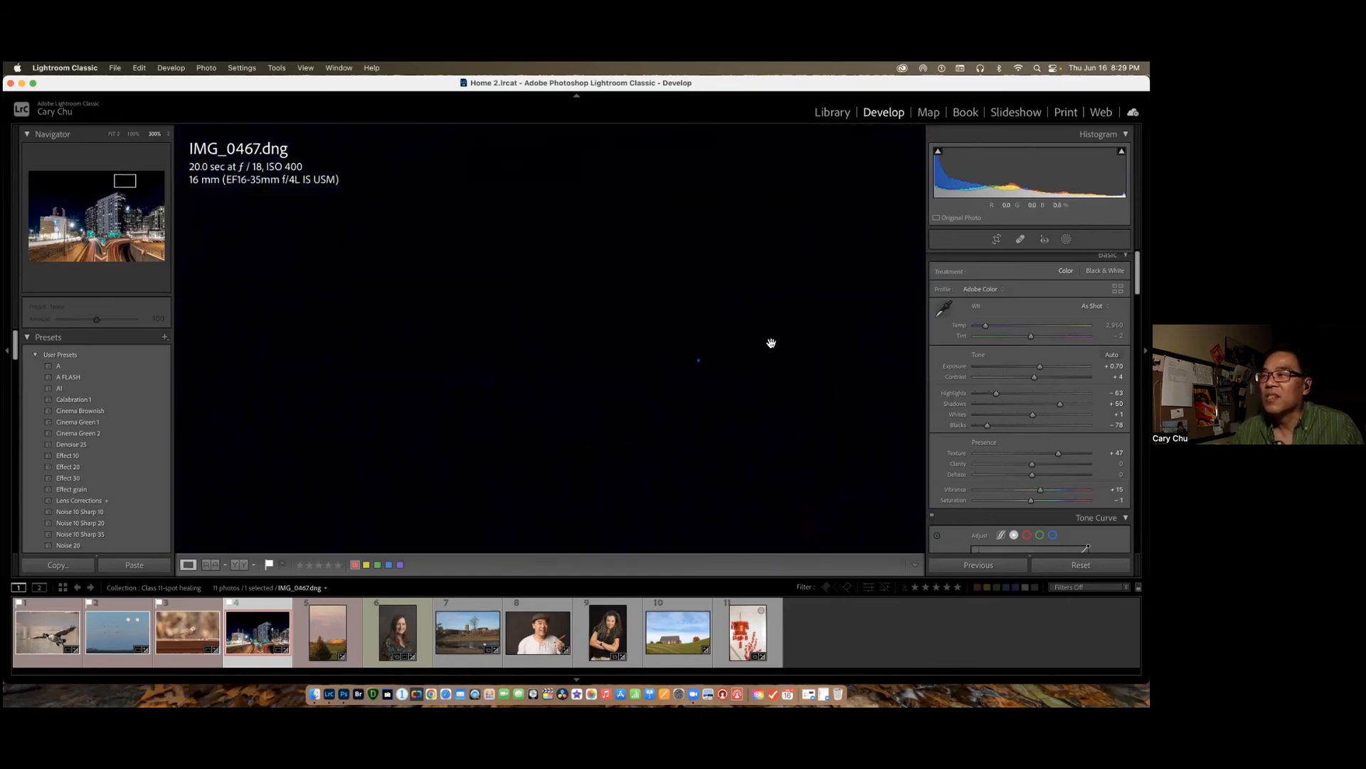
{"action": "left_click_drag", "start_coordinate": [726, 397], "coordinate": [662, 407]}
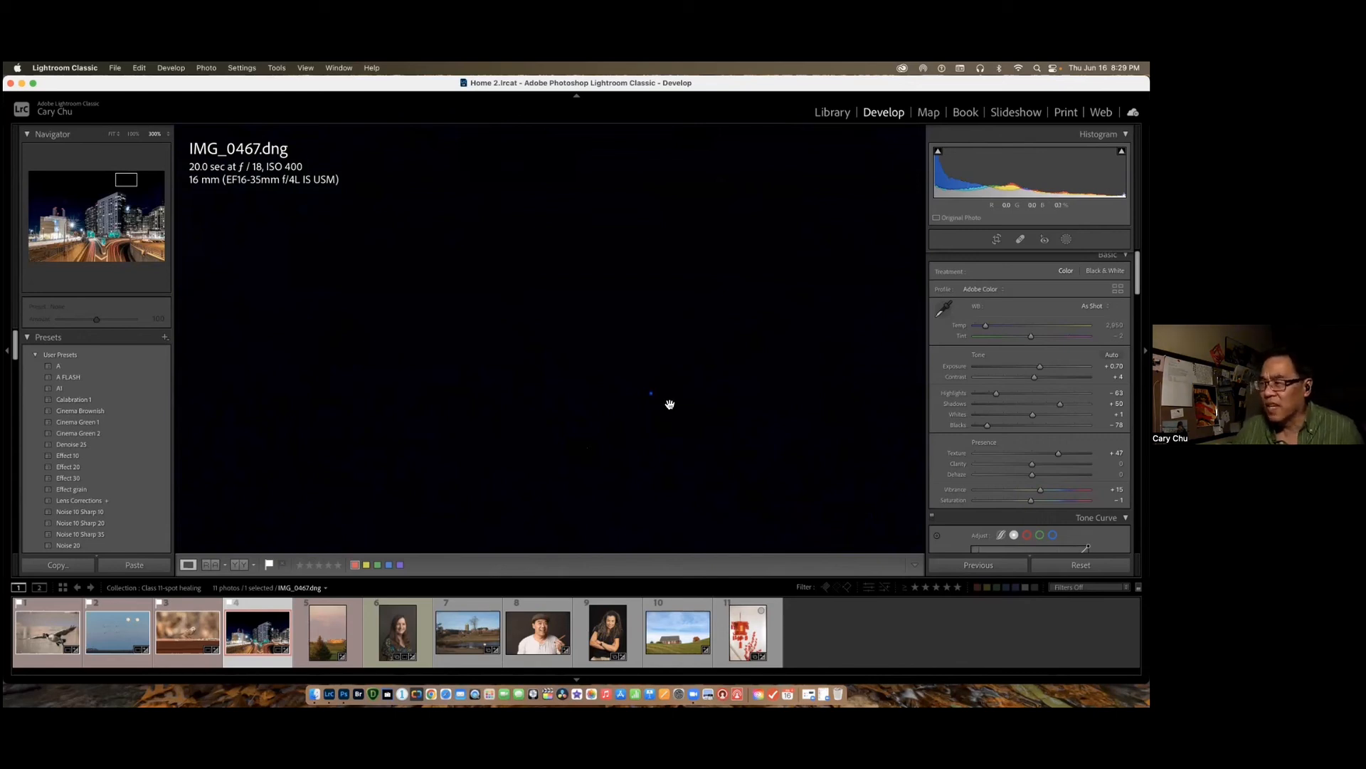
{"action": "mouse_move", "coordinate": [671, 404]}
{"action": "left_mouse_down"}
{"action": "mouse_move", "coordinate": [656, 402]}
{"action": "mouse_move", "coordinate": [662, 418]}
{"action": "left_mouse_up"}
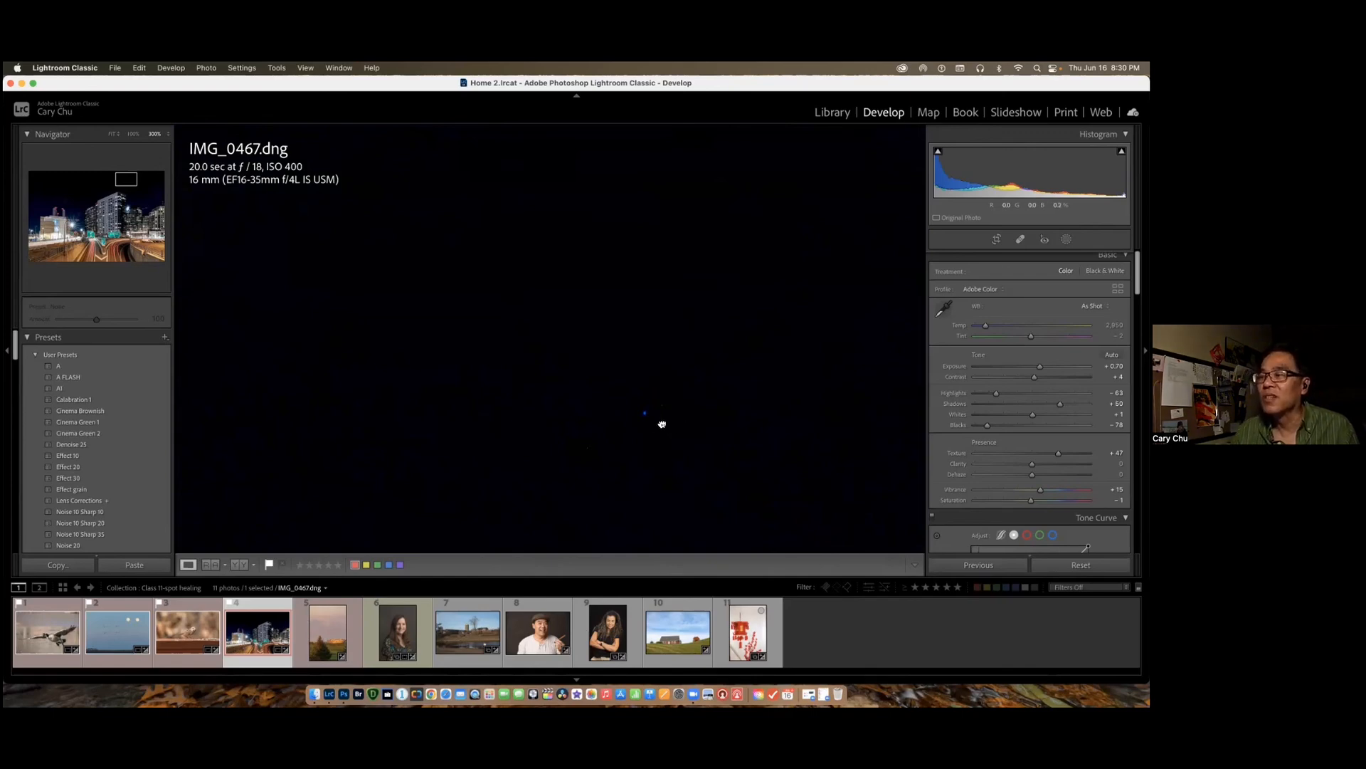
{"action": "left_click", "coordinate": [653, 421]}
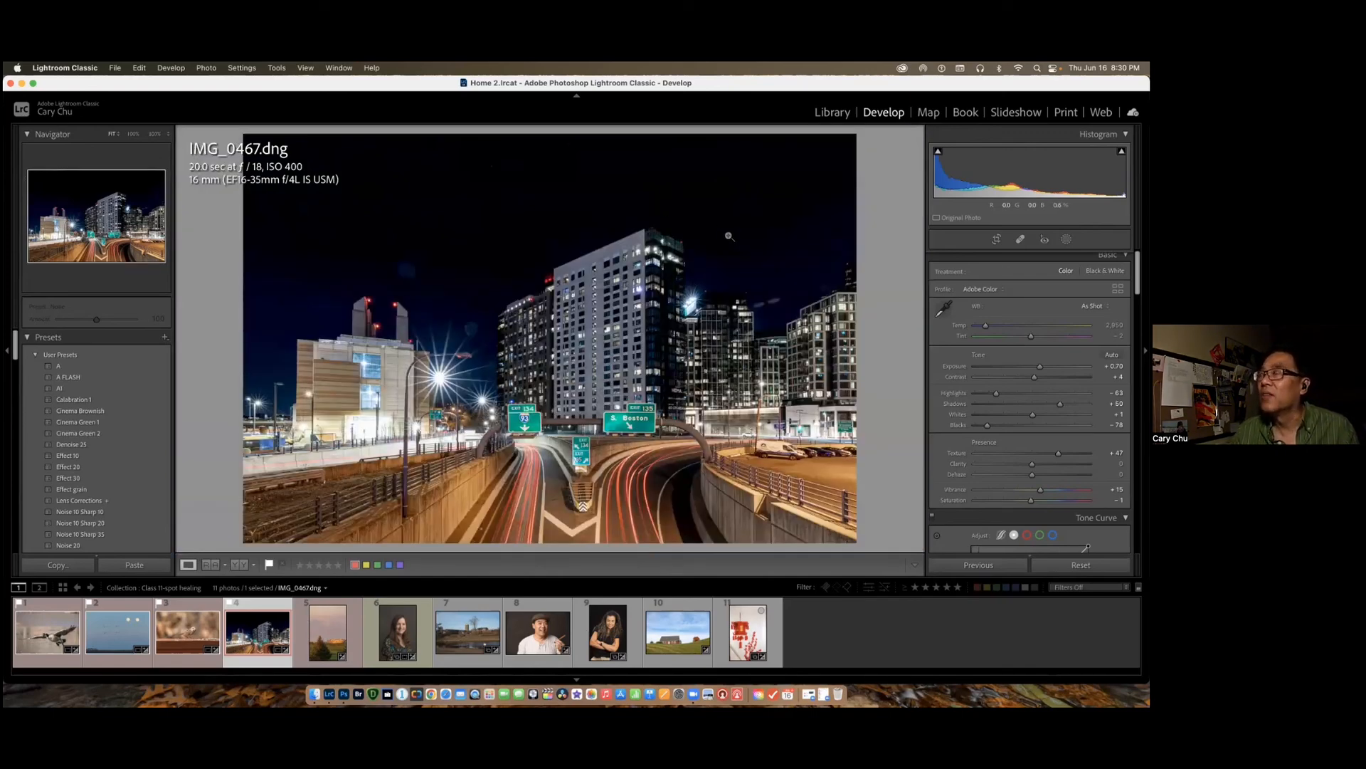
{"action": "left_click", "coordinate": [679, 211]}
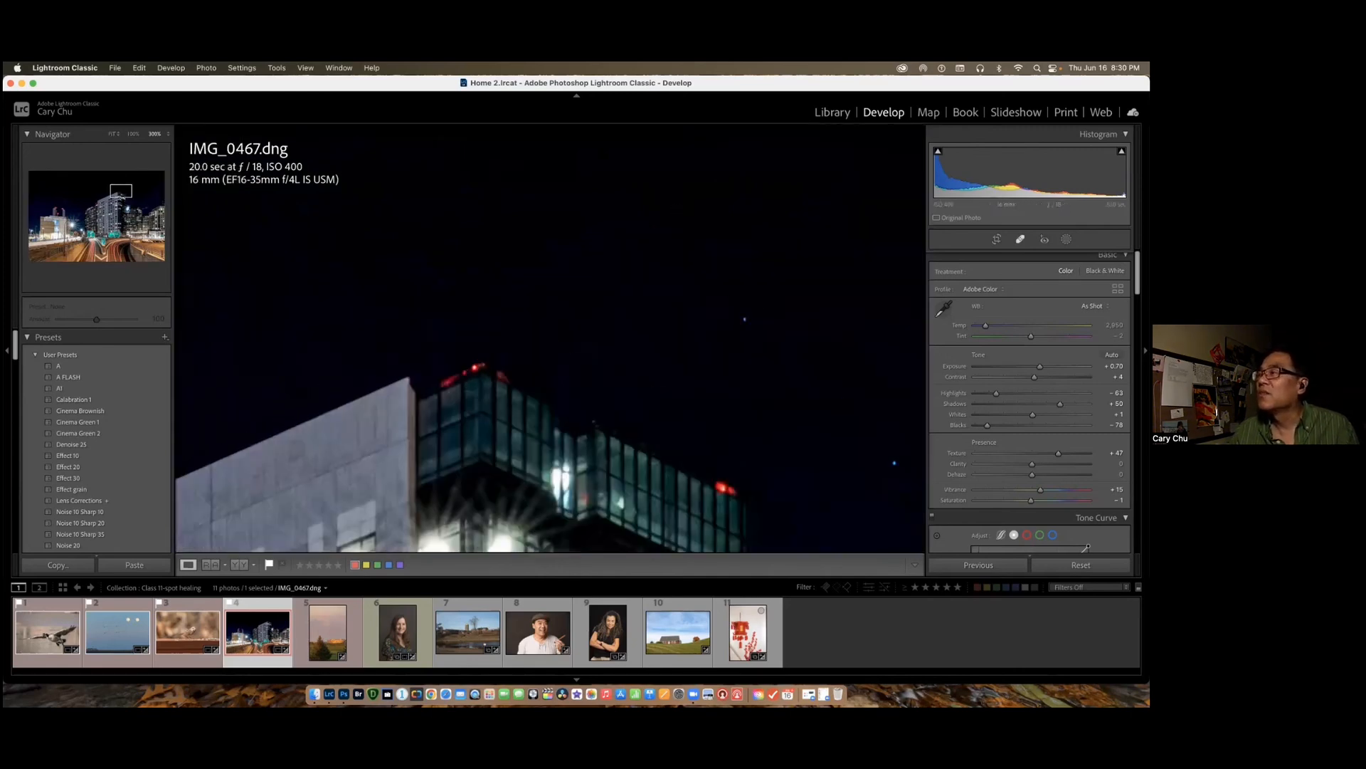
{"action": "key", "text": "z"}
Step: Start Spot Removal and turn on Visualize Spots with a slightly adjusted threshold to reveal the sky's specks
{"action": "key", "text": "q"}
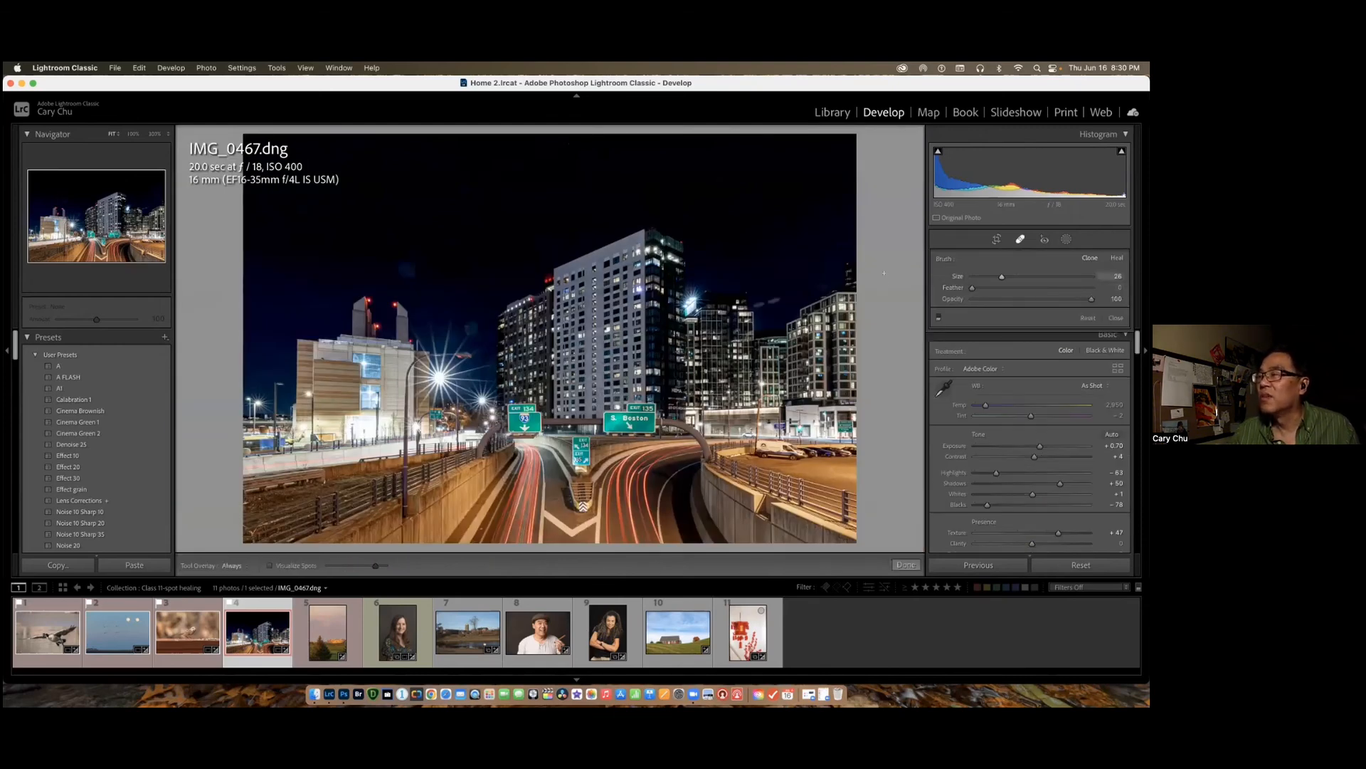
{"action": "left_click", "coordinate": [269, 566]}
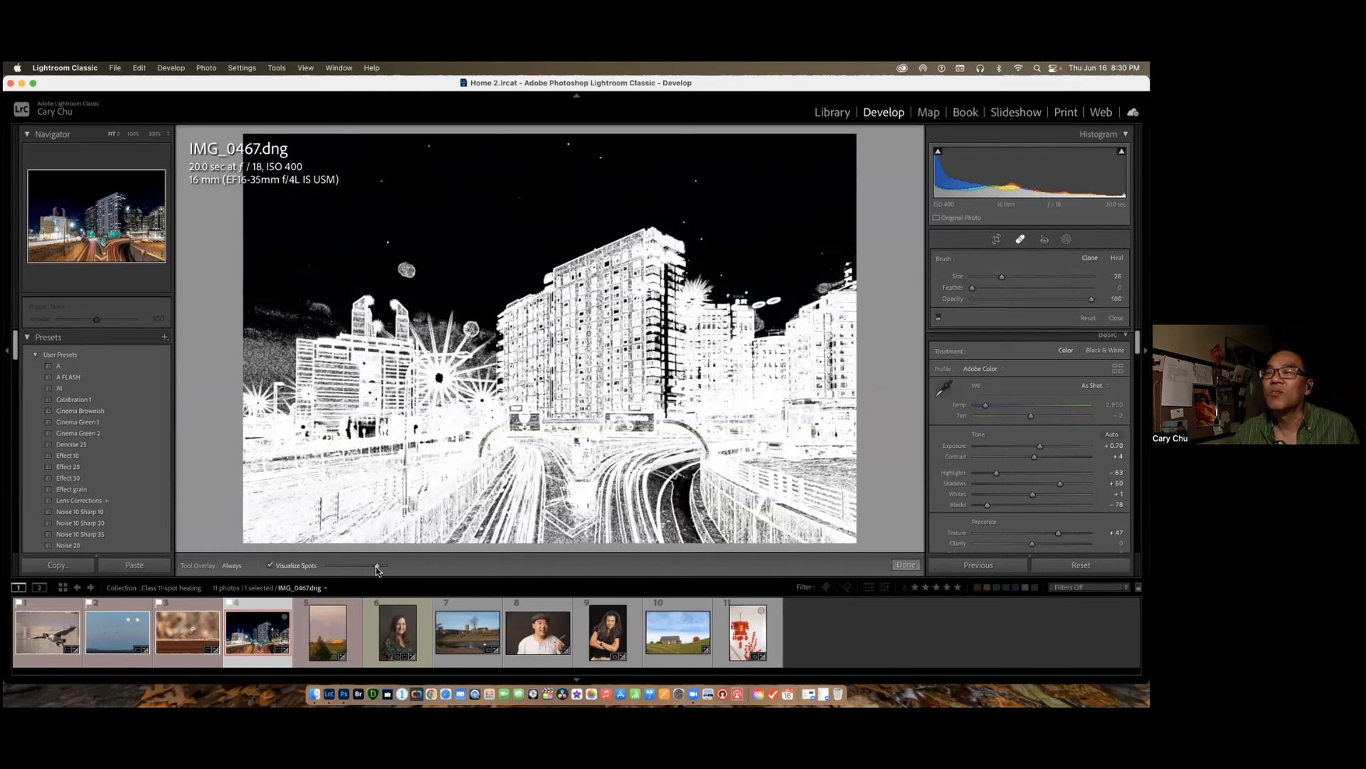
{"action": "left_click_drag", "start_coordinate": [377, 566], "coordinate": [380, 567]}
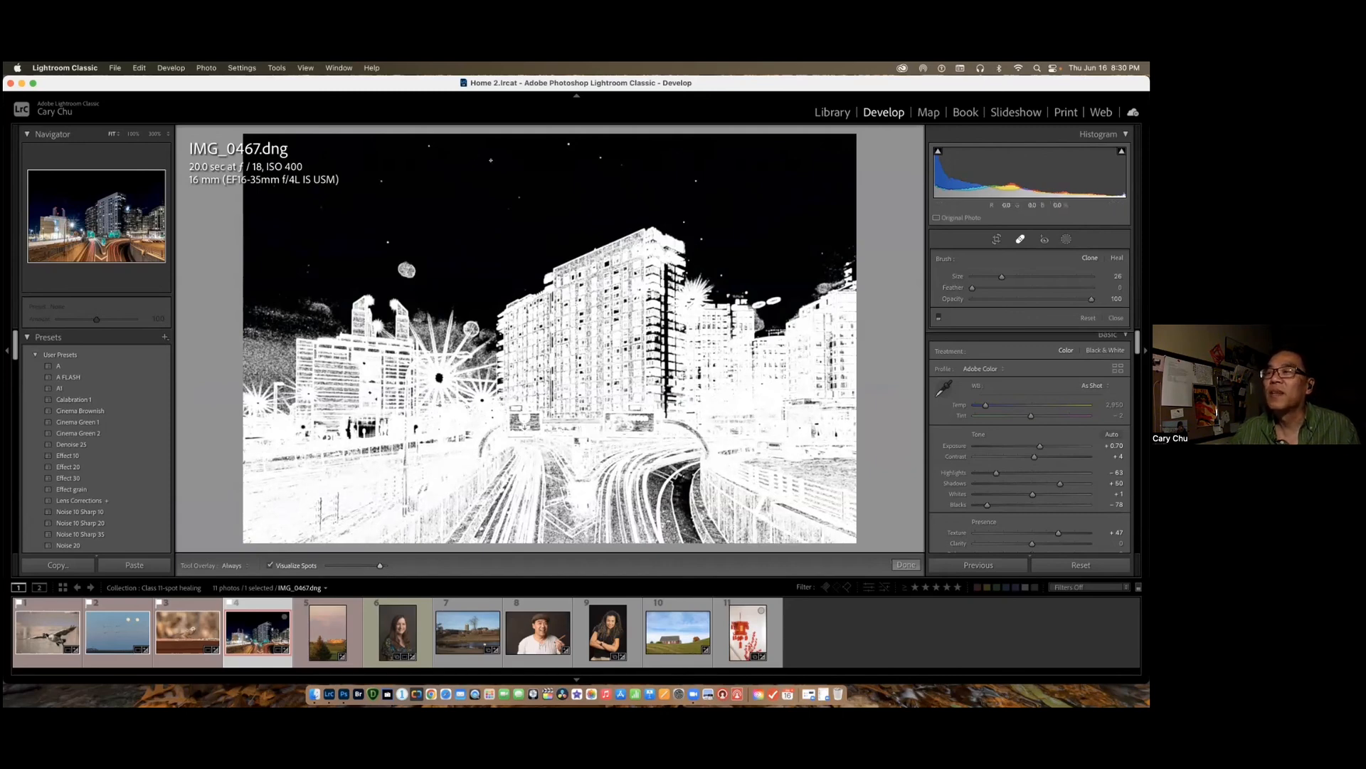
Step: Enlarge the brush to size 76 in Heal mode, then heal the faint speck in the upper sky and the round flare near the chimneys
{"action": "scroll", "coordinate": [593, 153], "scroll_direction": "up", "scroll_amount": 5}
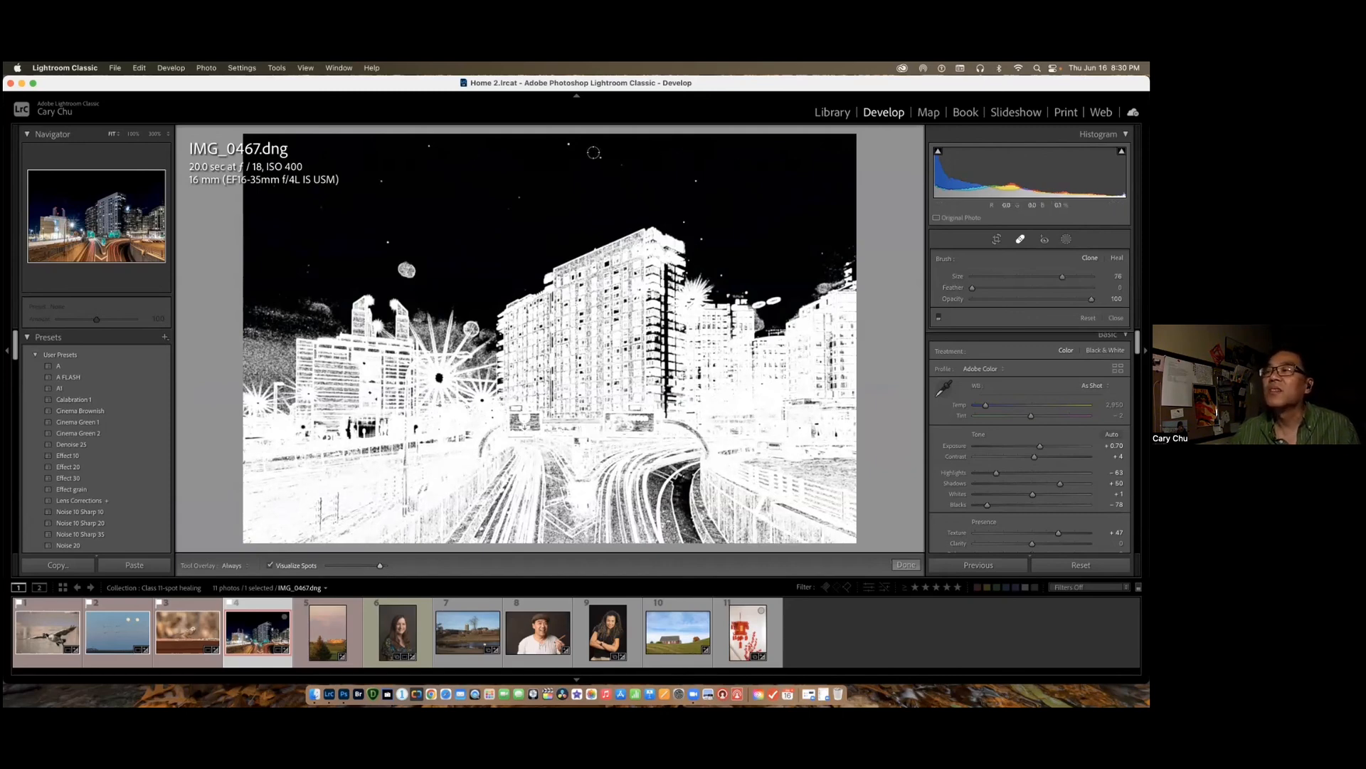
{"action": "left_click", "coordinate": [568, 145]}
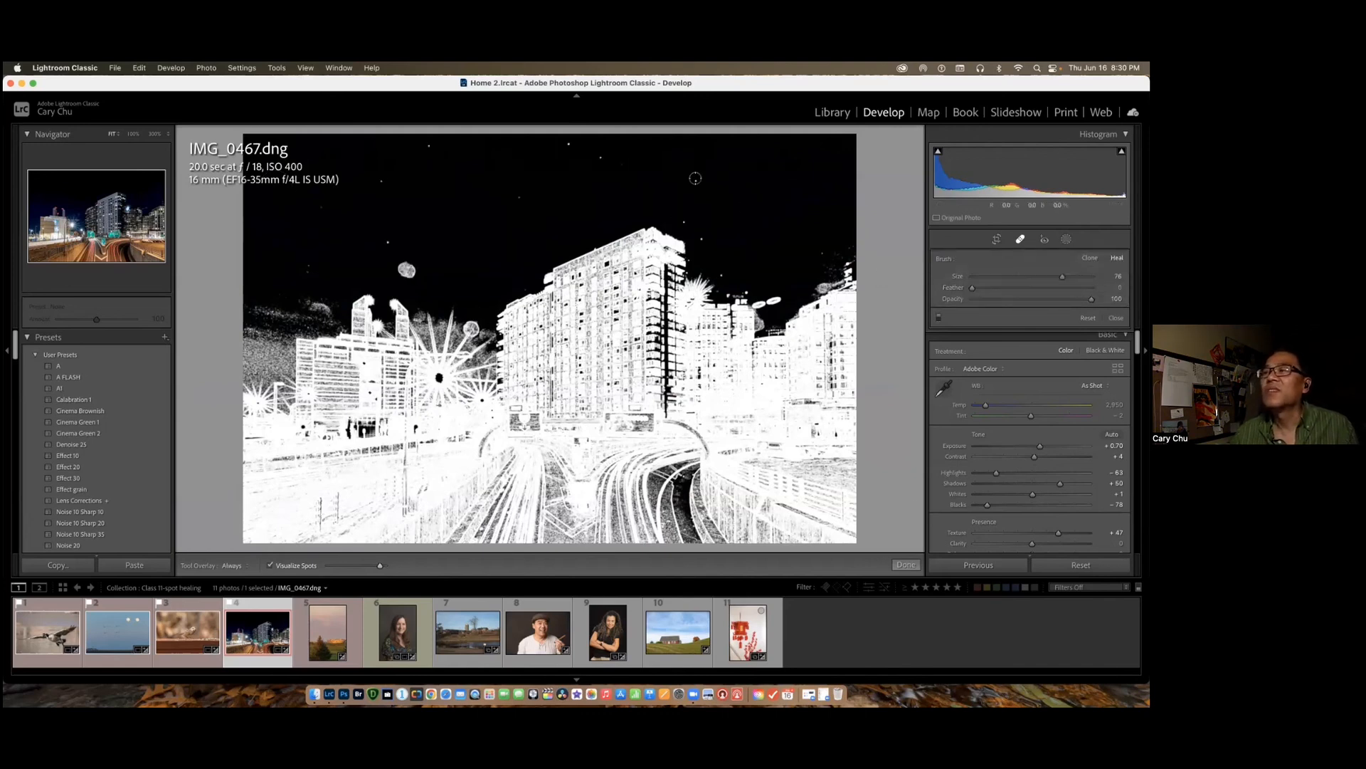
{"action": "left_click", "coordinate": [518, 199]}
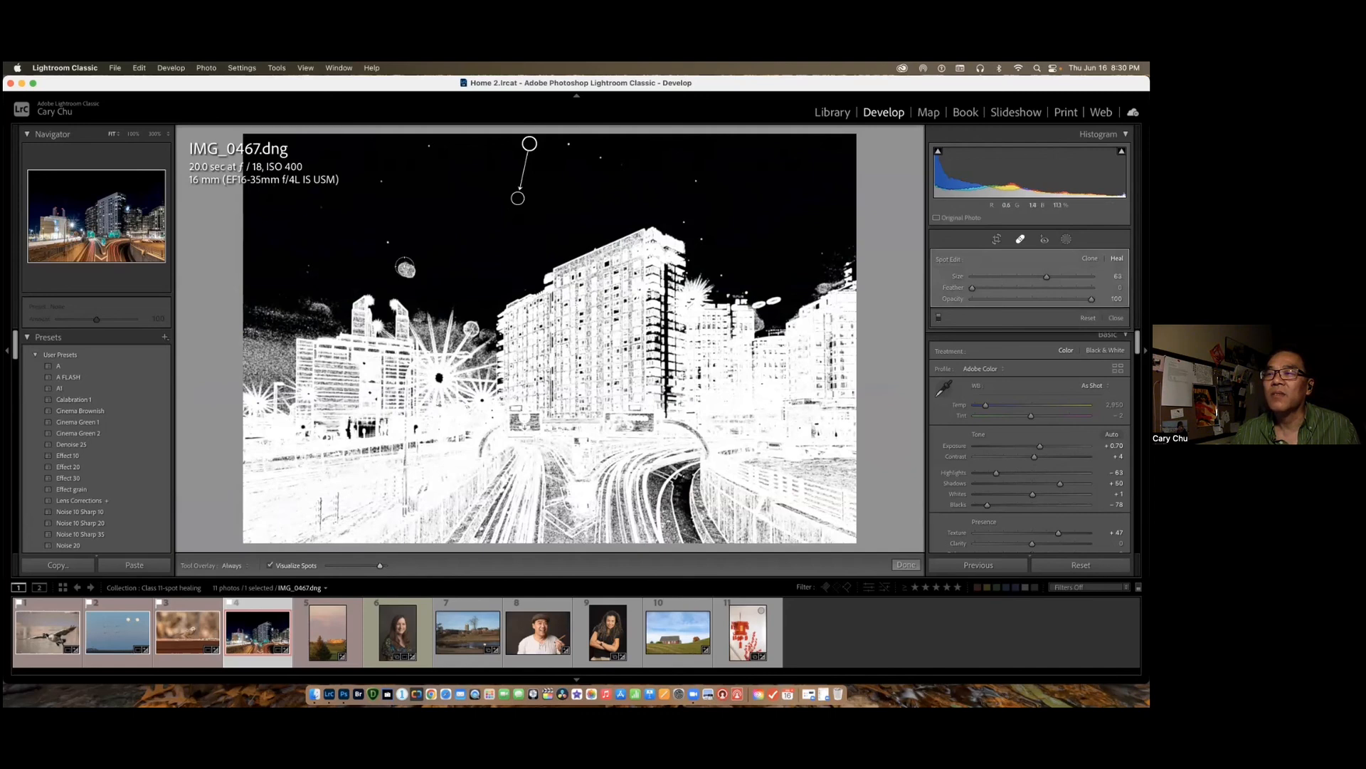
{"action": "left_click", "coordinate": [404, 269]}
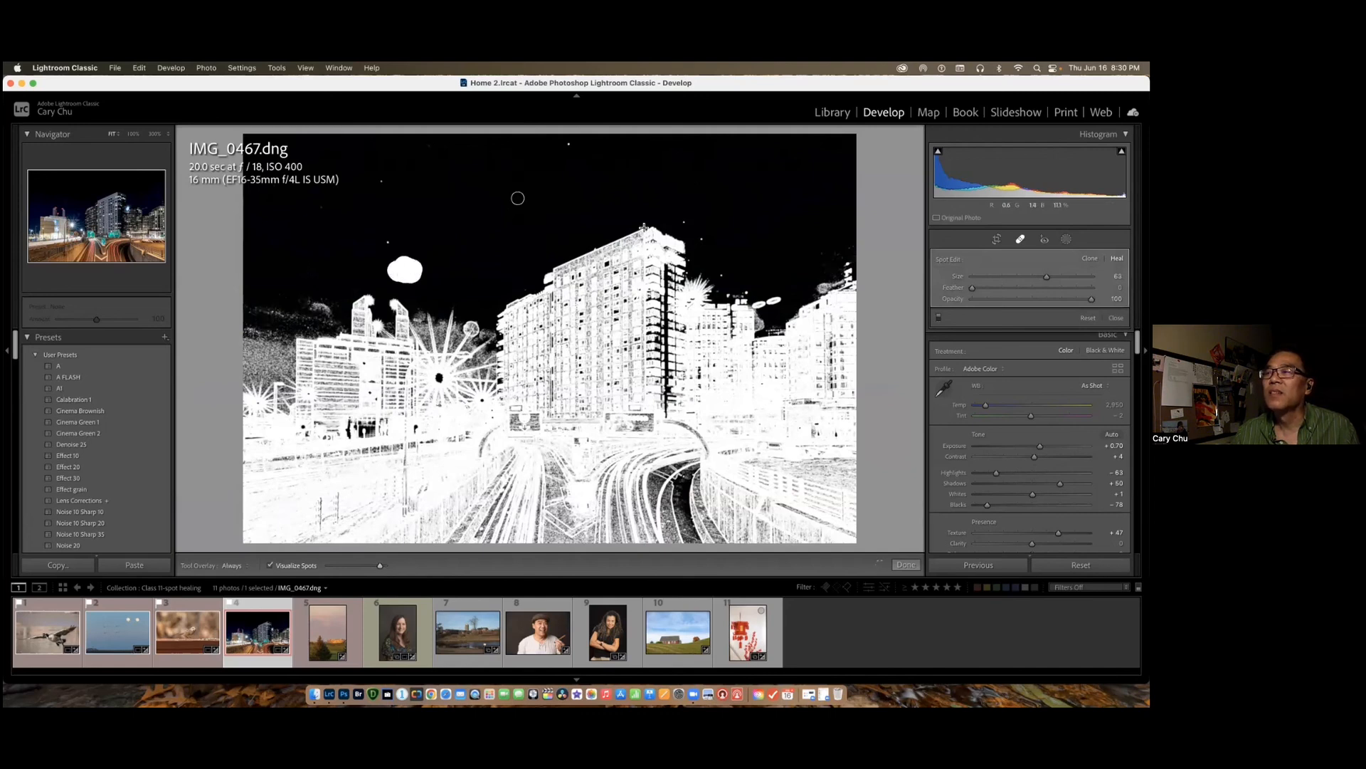
Step: Heal the five small specks in the sky above and to the image-right of the tallest tower
{"action": "left_click", "coordinate": [687, 223]}
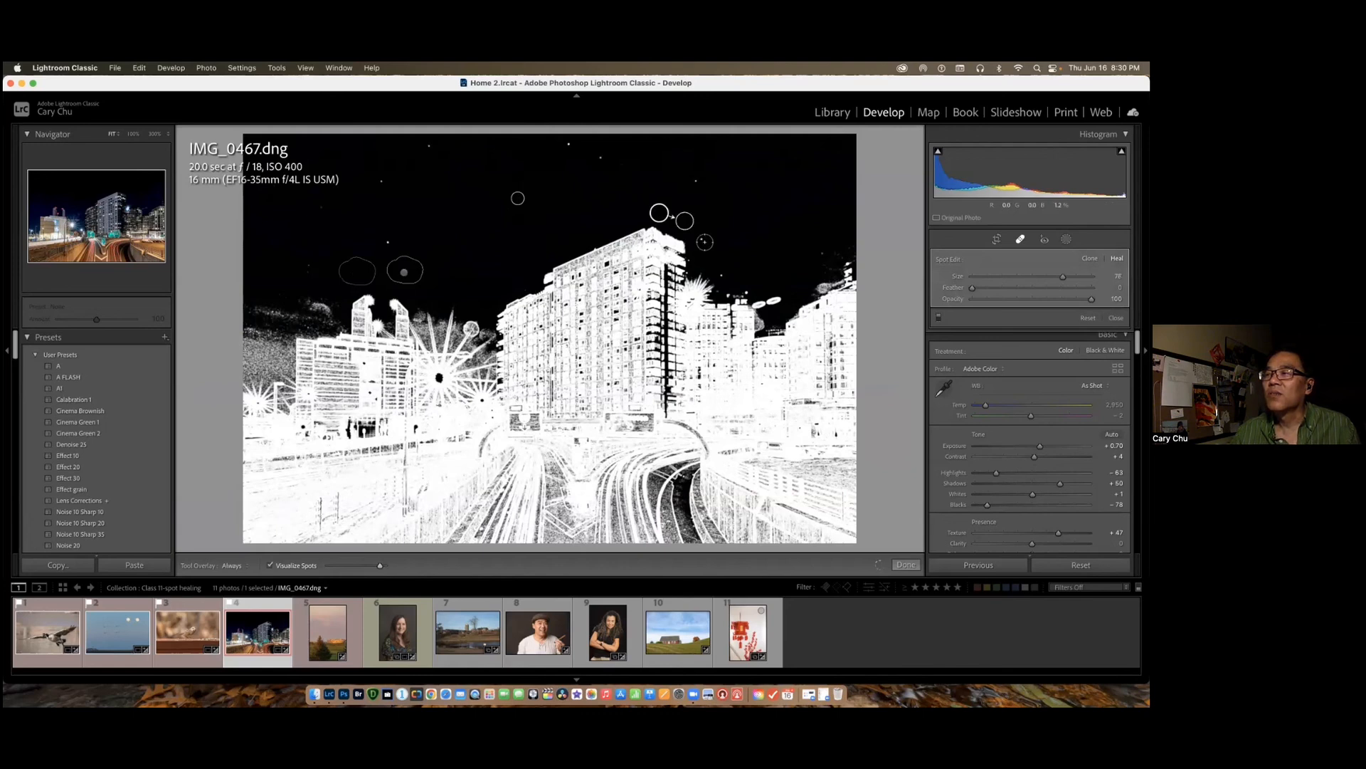
{"action": "left_click", "coordinate": [697, 180]}
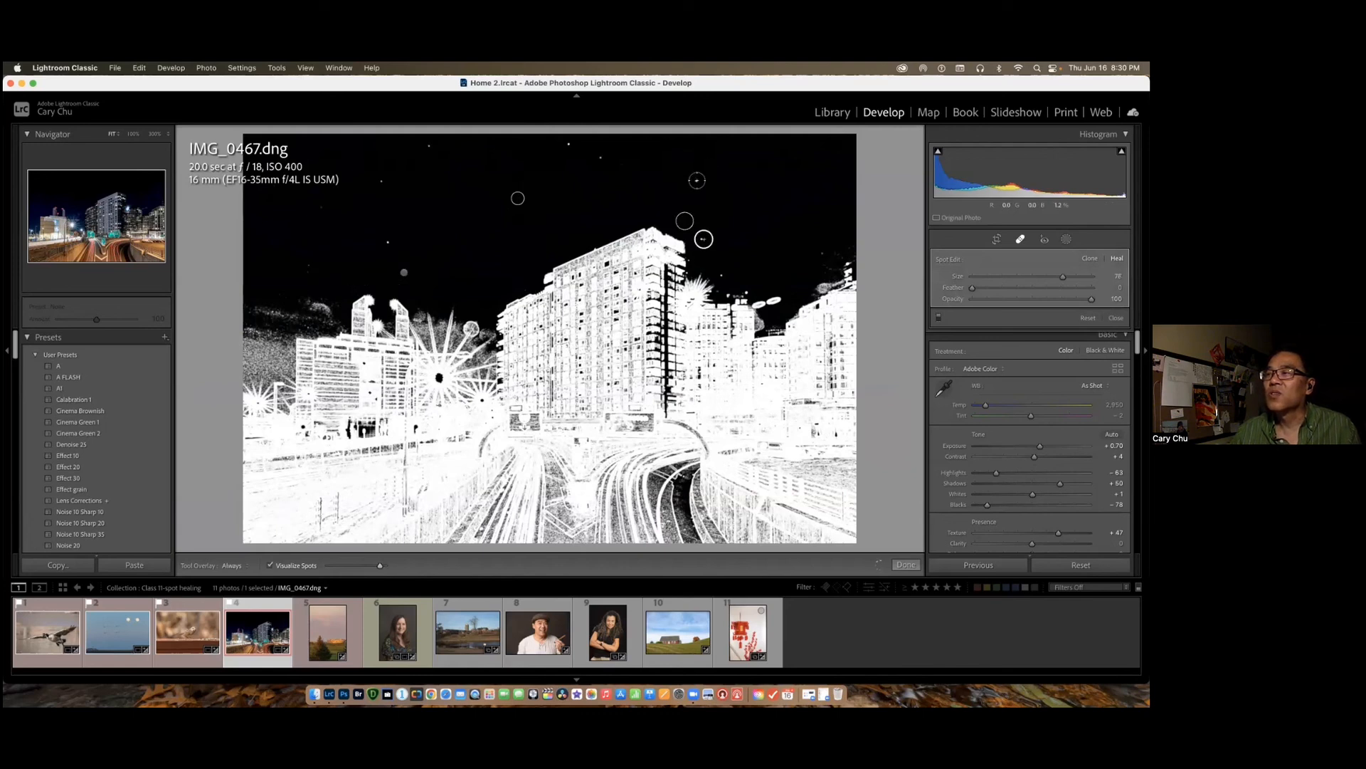
{"action": "left_click", "coordinate": [823, 253]}
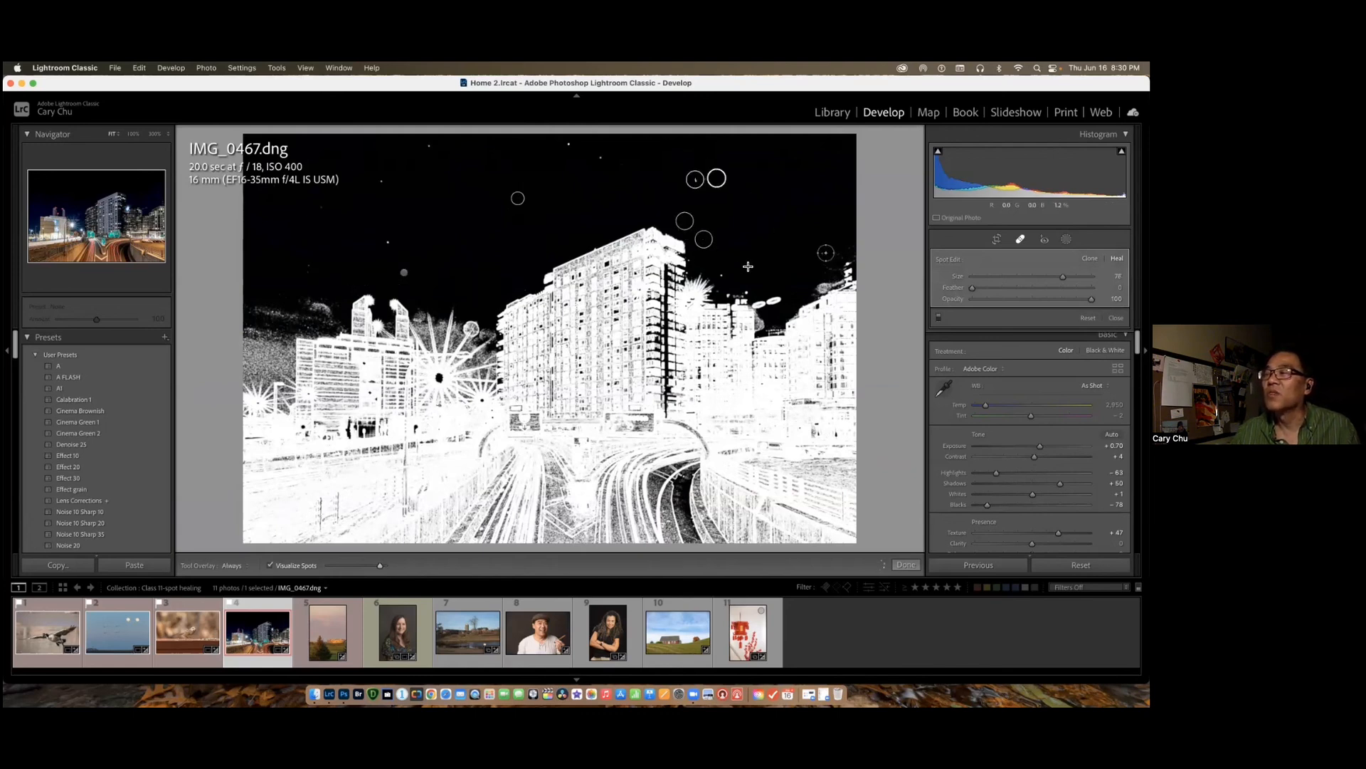
{"action": "key", "text": "/"}
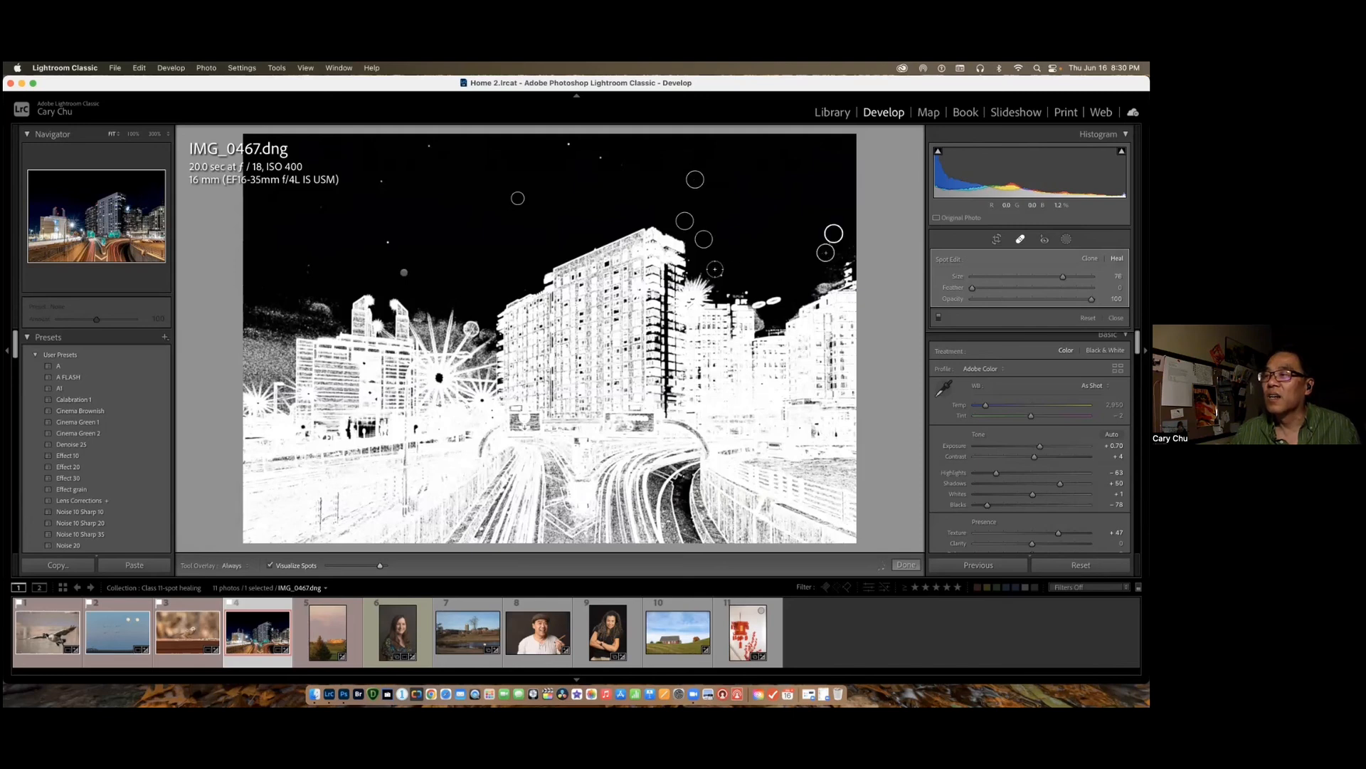
{"action": "left_click", "coordinate": [723, 274]}
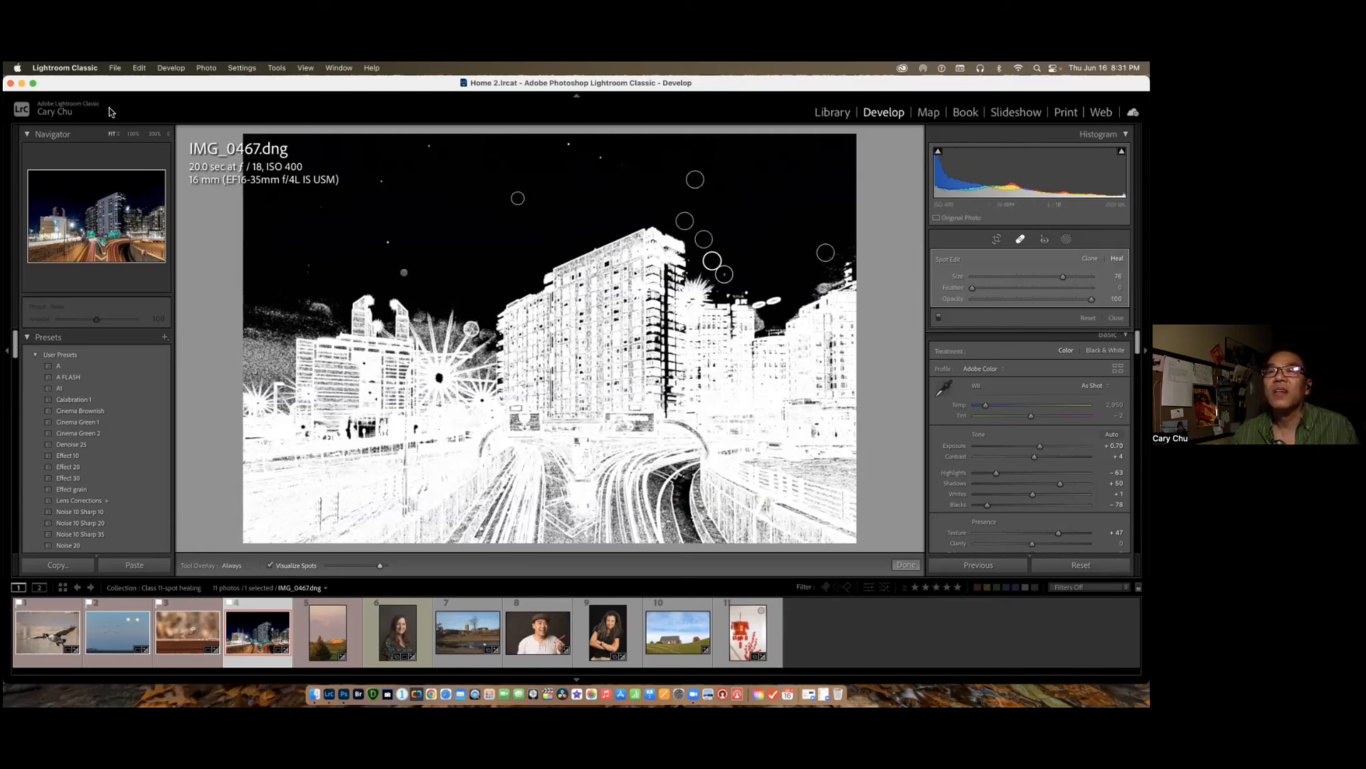
Step: Heal the round flare on the starburst's upper ray, sampling further down the same ray, and turn off Visualize Spots
{"action": "left_click", "coordinate": [133, 134]}
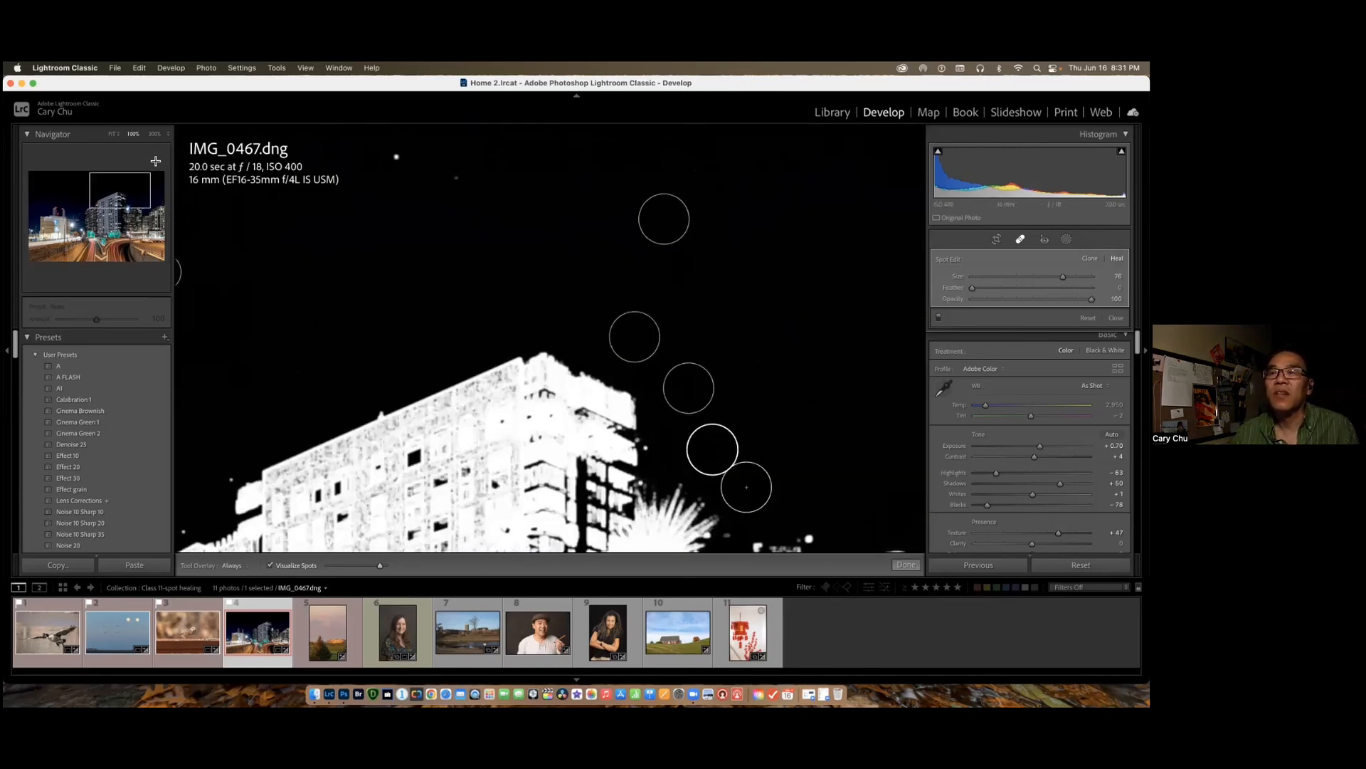
{"action": "left_click_drag", "start_coordinate": [125, 189], "coordinate": [64, 224]}
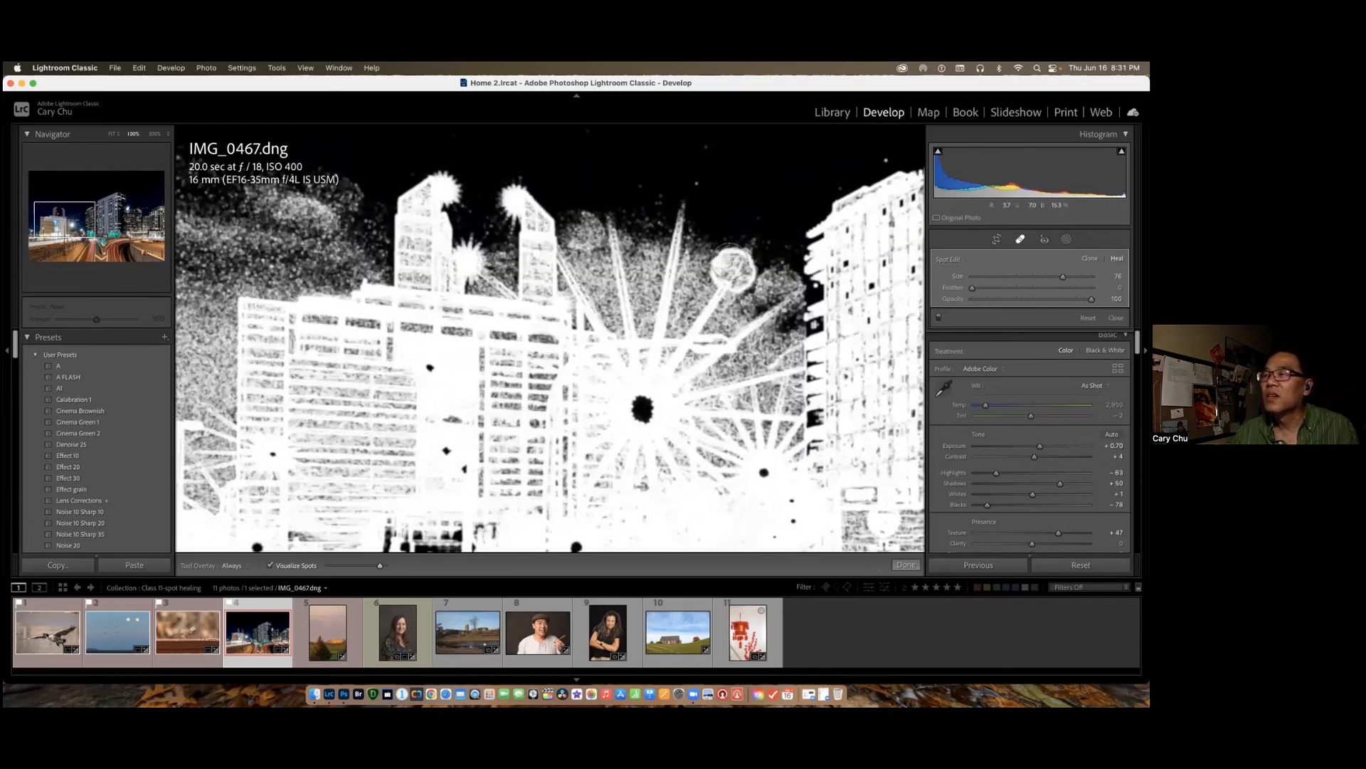
{"action": "left_click", "coordinate": [727, 265]}
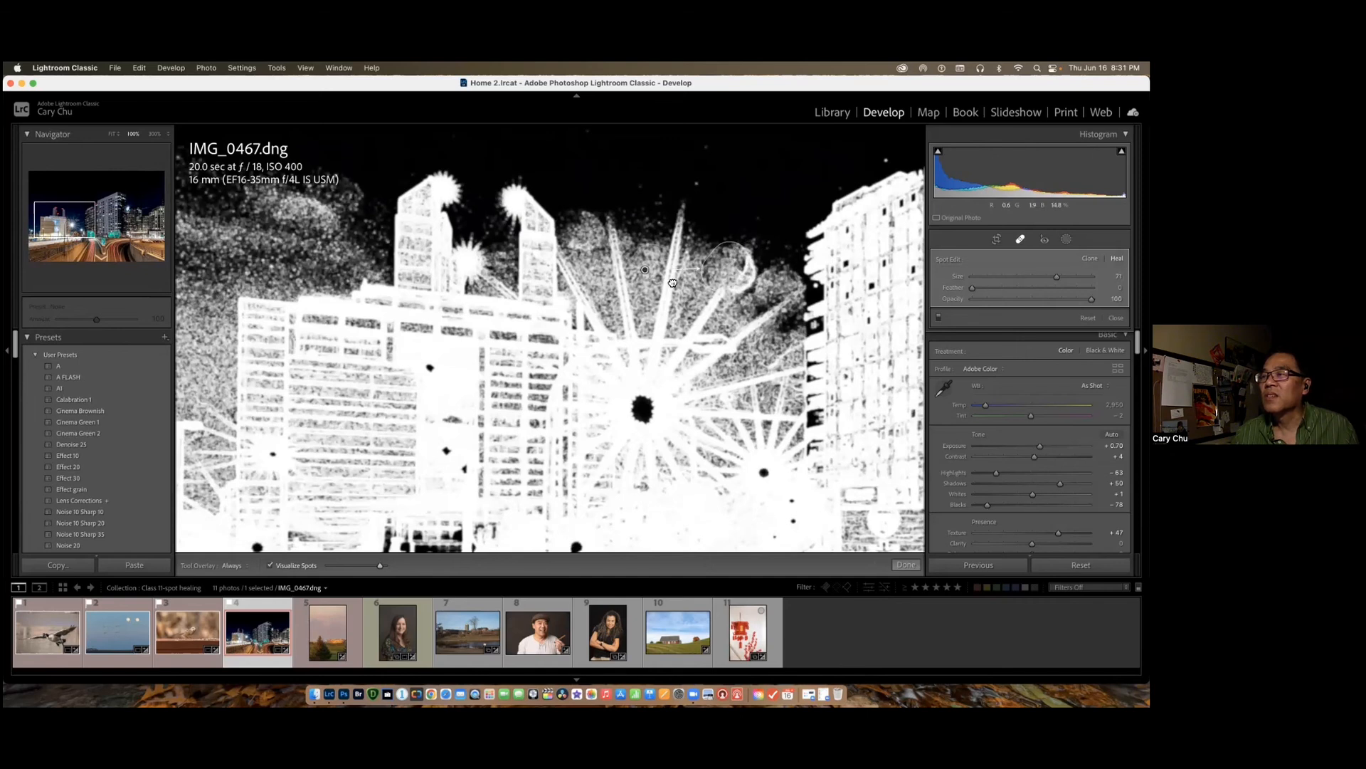
{"action": "key", "text": "Delete"}
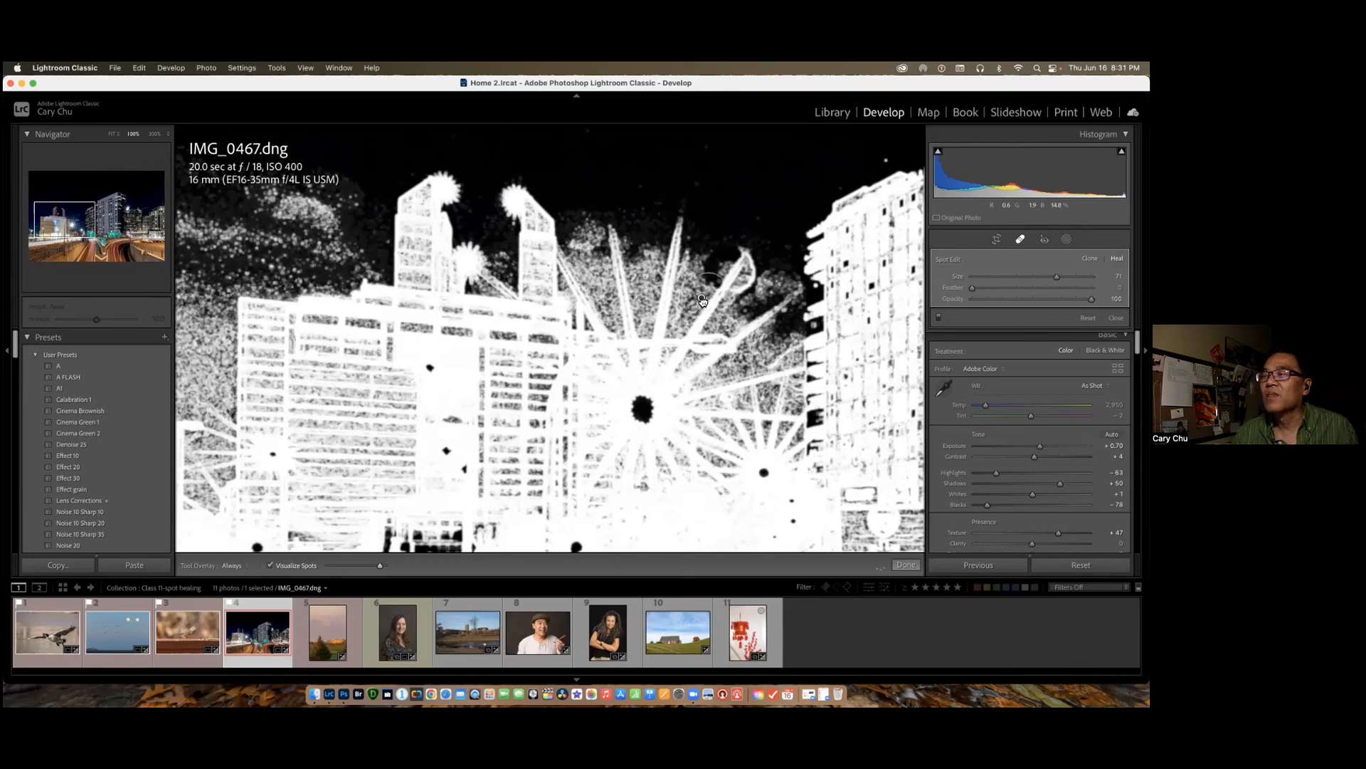
{"action": "left_click", "coordinate": [270, 565]}
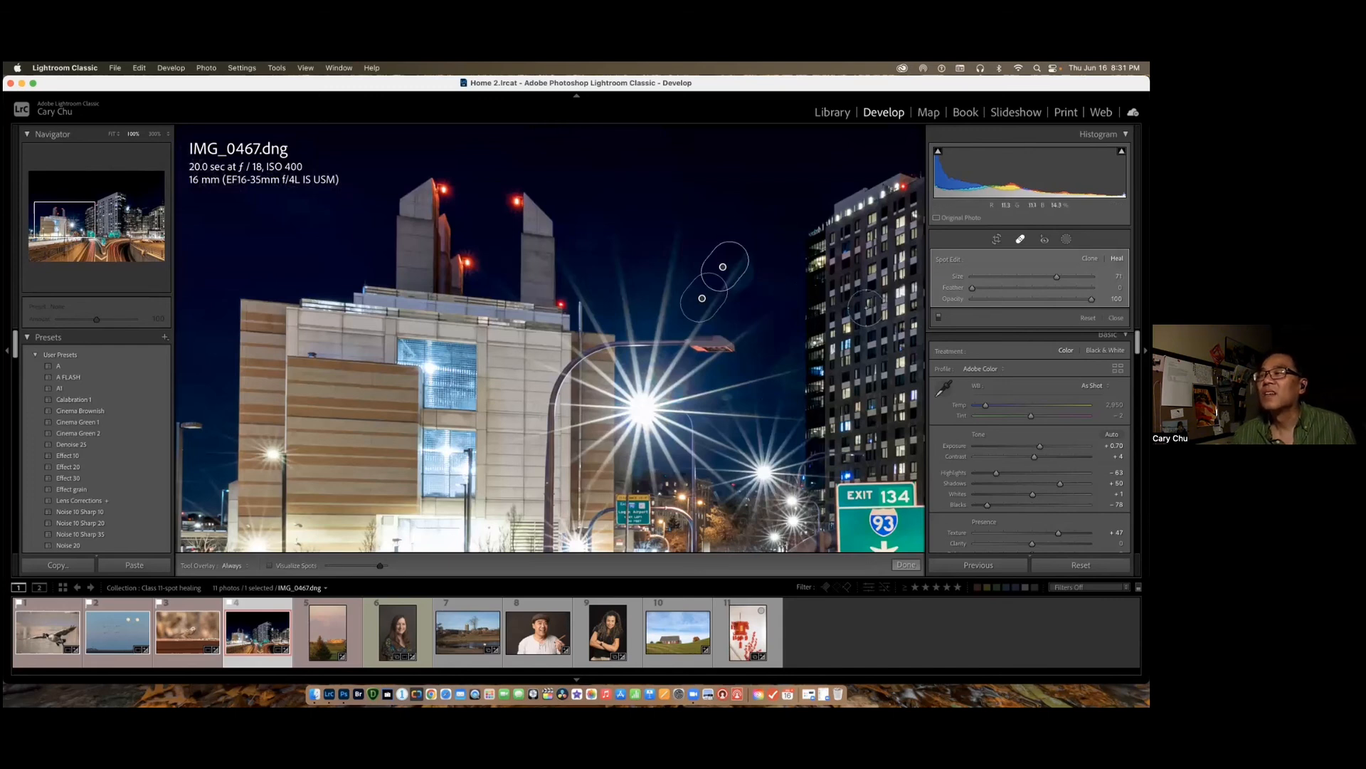
Step: Heal the remaining flare edge beside the starburst's ray with the source just below it, finish spot removal and show the whole photo
{"action": "left_click", "coordinate": [759, 280]}
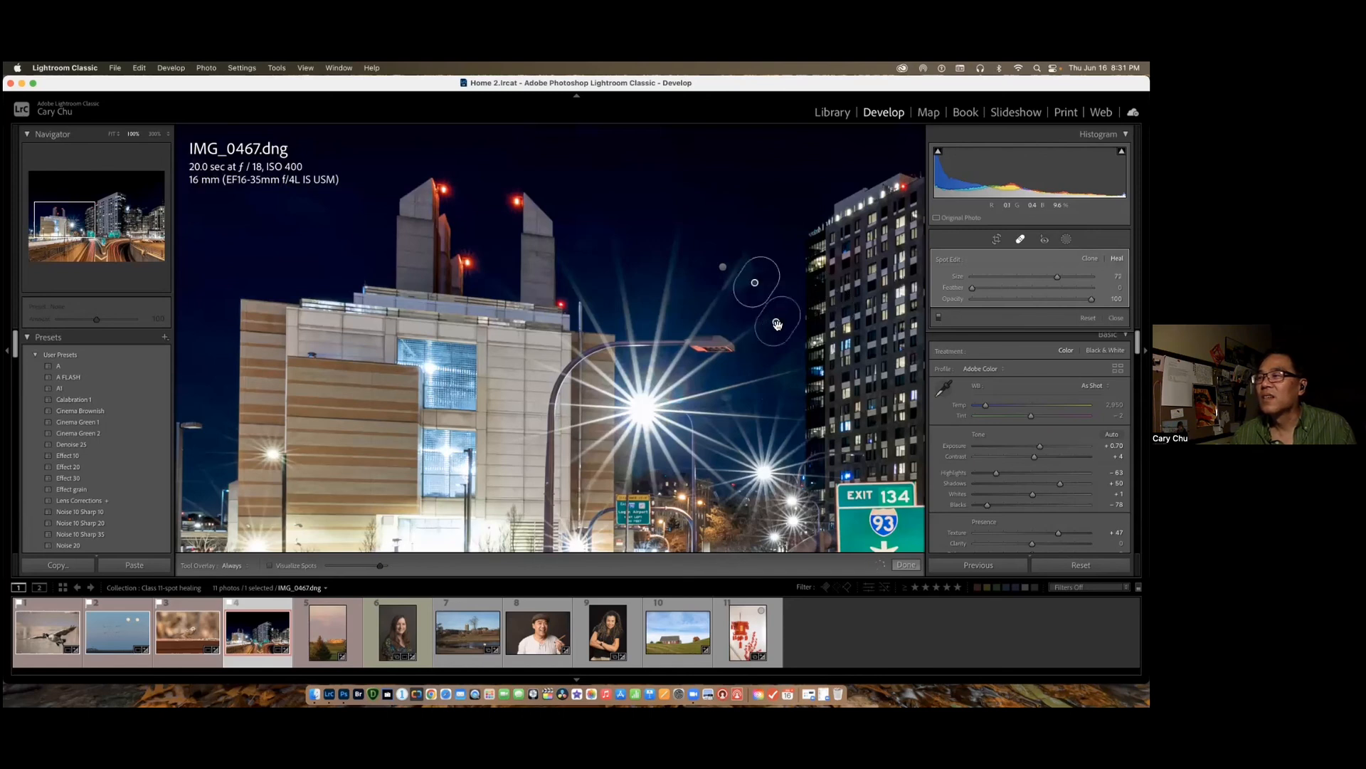
{"action": "mouse_move", "coordinate": [777, 323]}
{"action": "left_mouse_down"}
{"action": "mouse_move", "coordinate": [685, 301]}
{"action": "mouse_move", "coordinate": [747, 313]}
{"action": "left_mouse_up"}
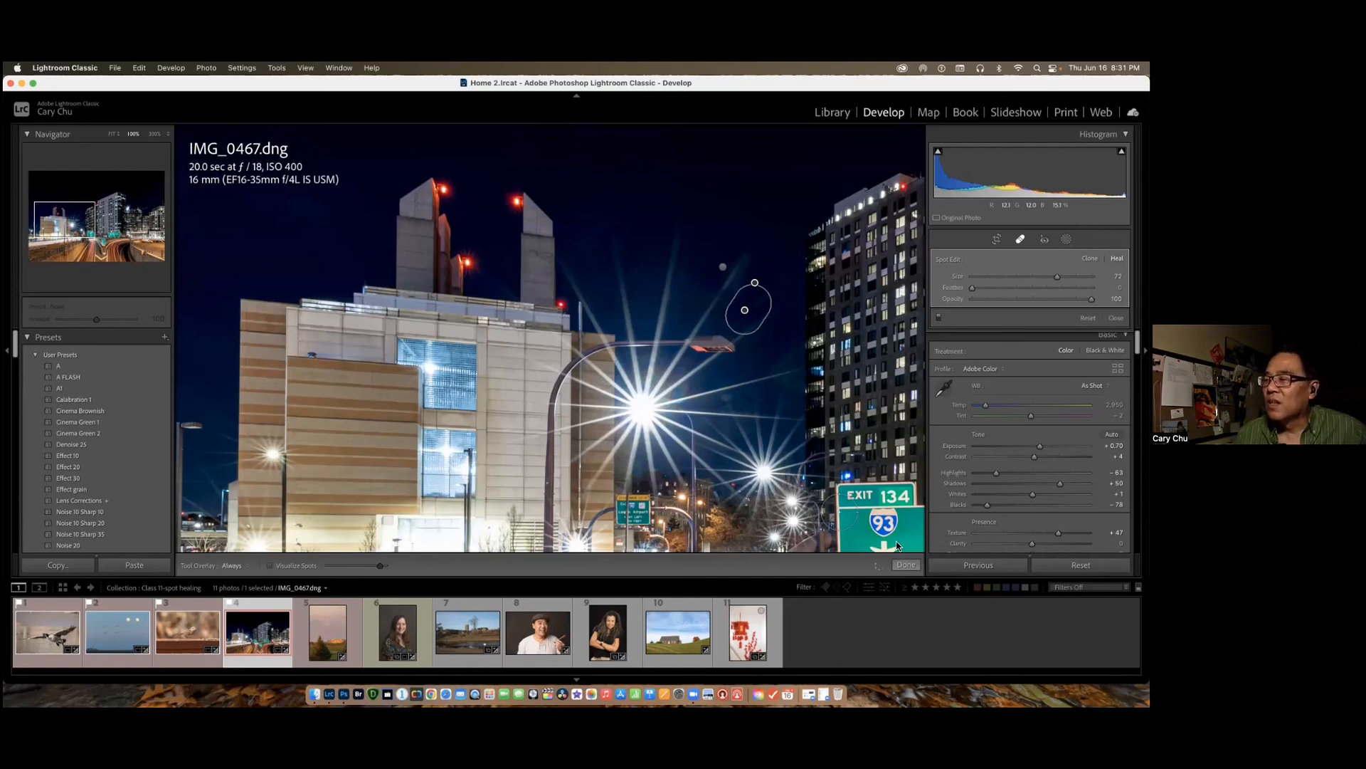
{"action": "left_click", "coordinate": [906, 565]}
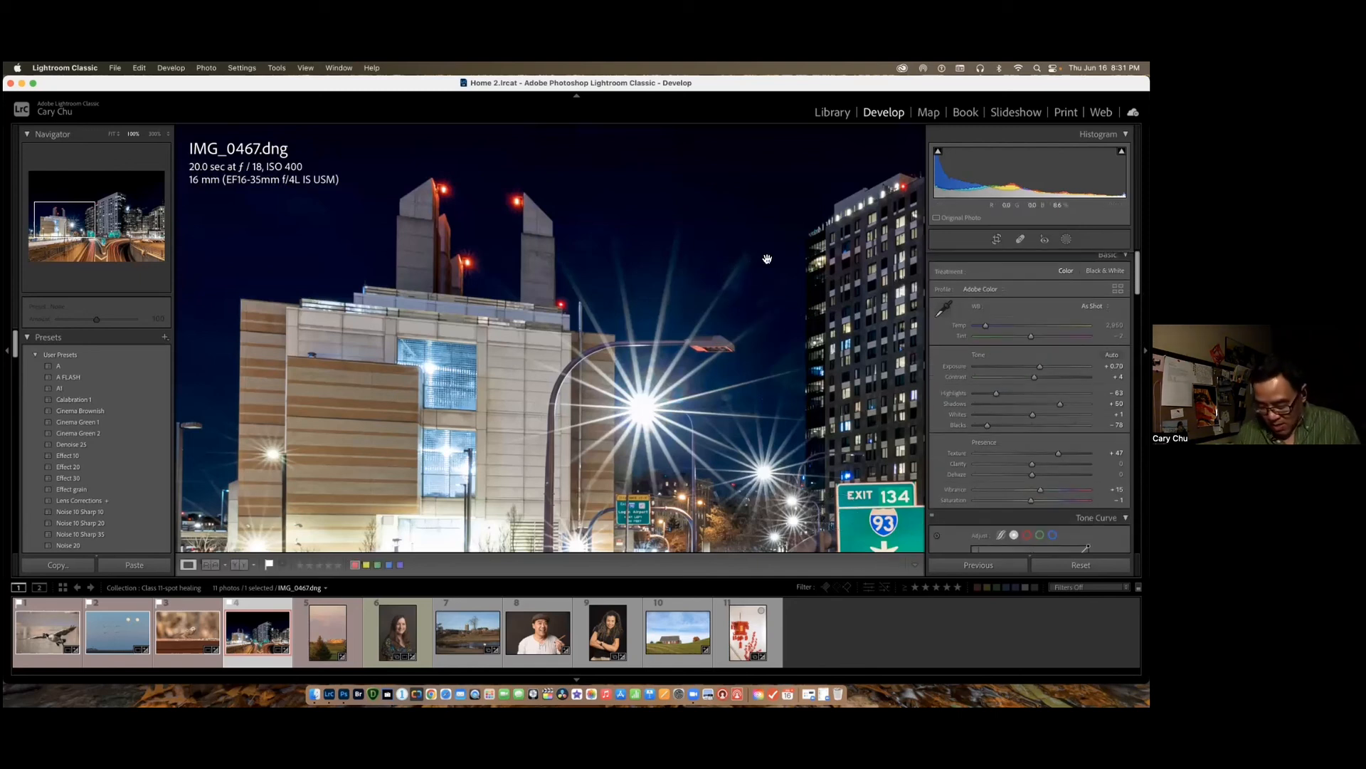
{"action": "left_click", "coordinate": [751, 262]}
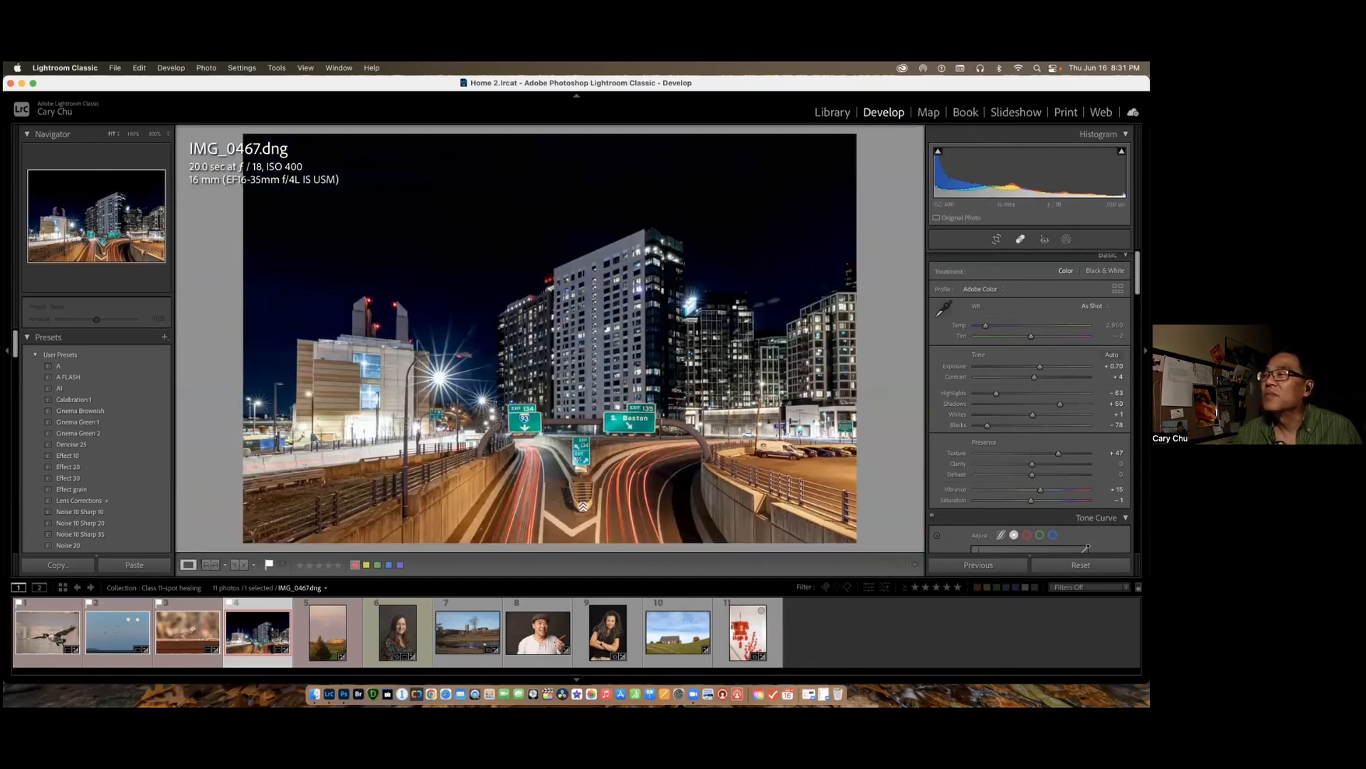
Step: Reopen Spot Removal and check the healed cityscape with Visualize Spots at a lower threshold
{"action": "key", "text": "q"}
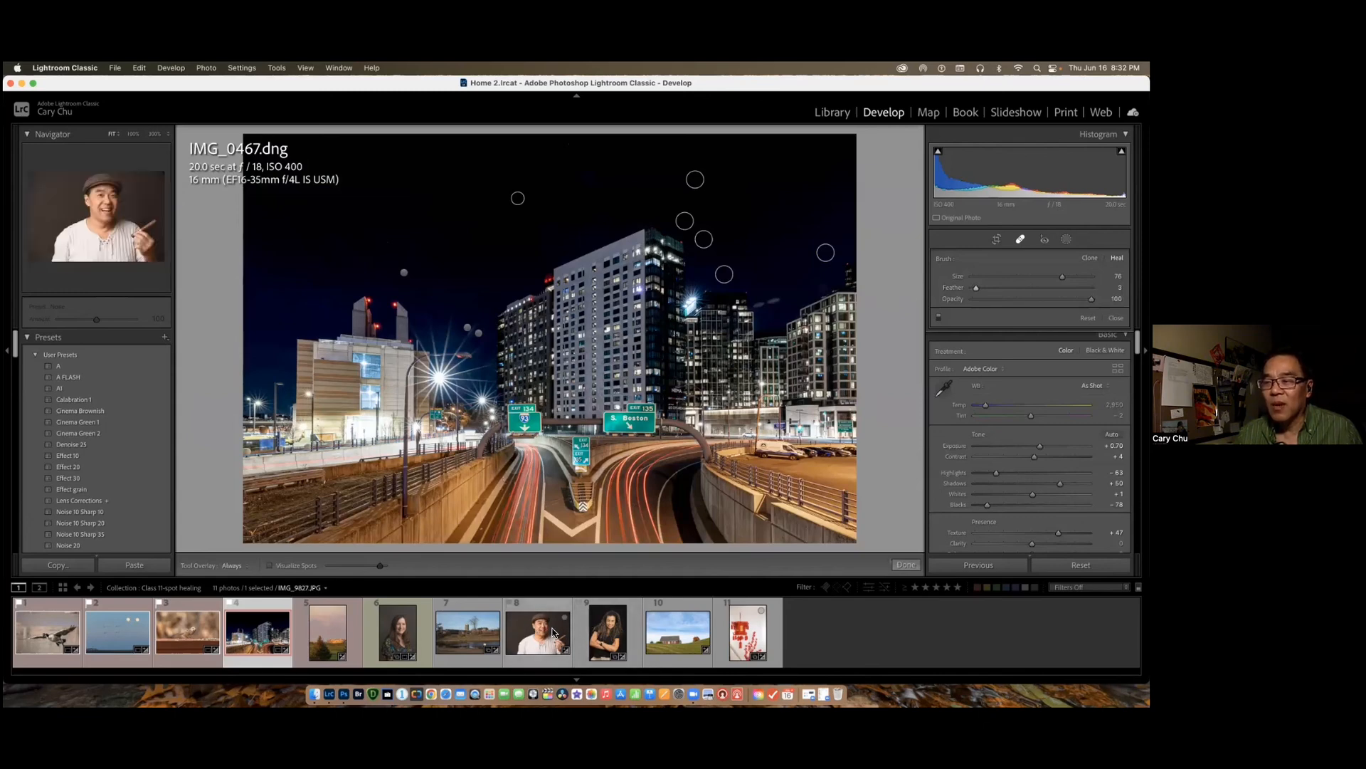
{"action": "left_click", "coordinate": [271, 566]}
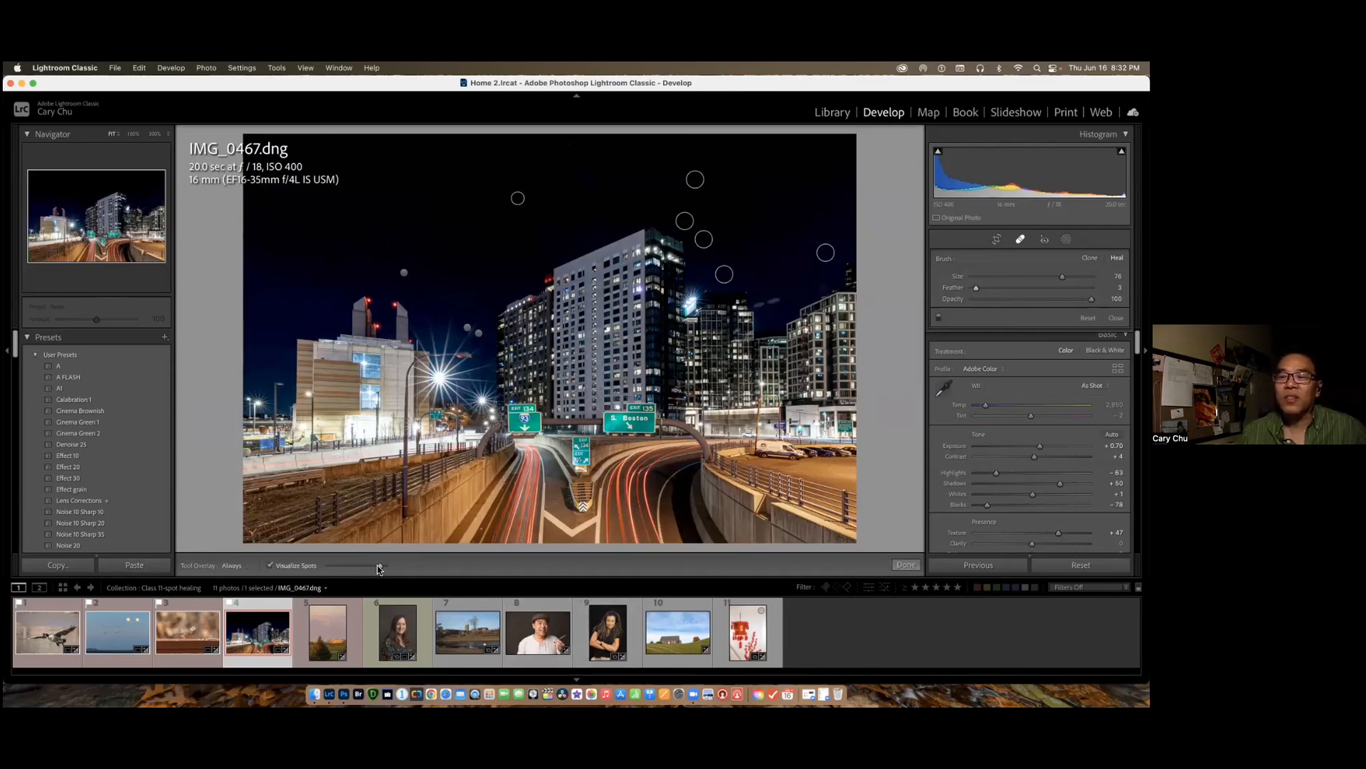
{"action": "mouse_move", "coordinate": [383, 567]}
{"action": "left_mouse_down"}
{"action": "mouse_move", "coordinate": [395, 567]}
{"action": "mouse_move", "coordinate": [371, 565]}
{"action": "left_mouse_up"}
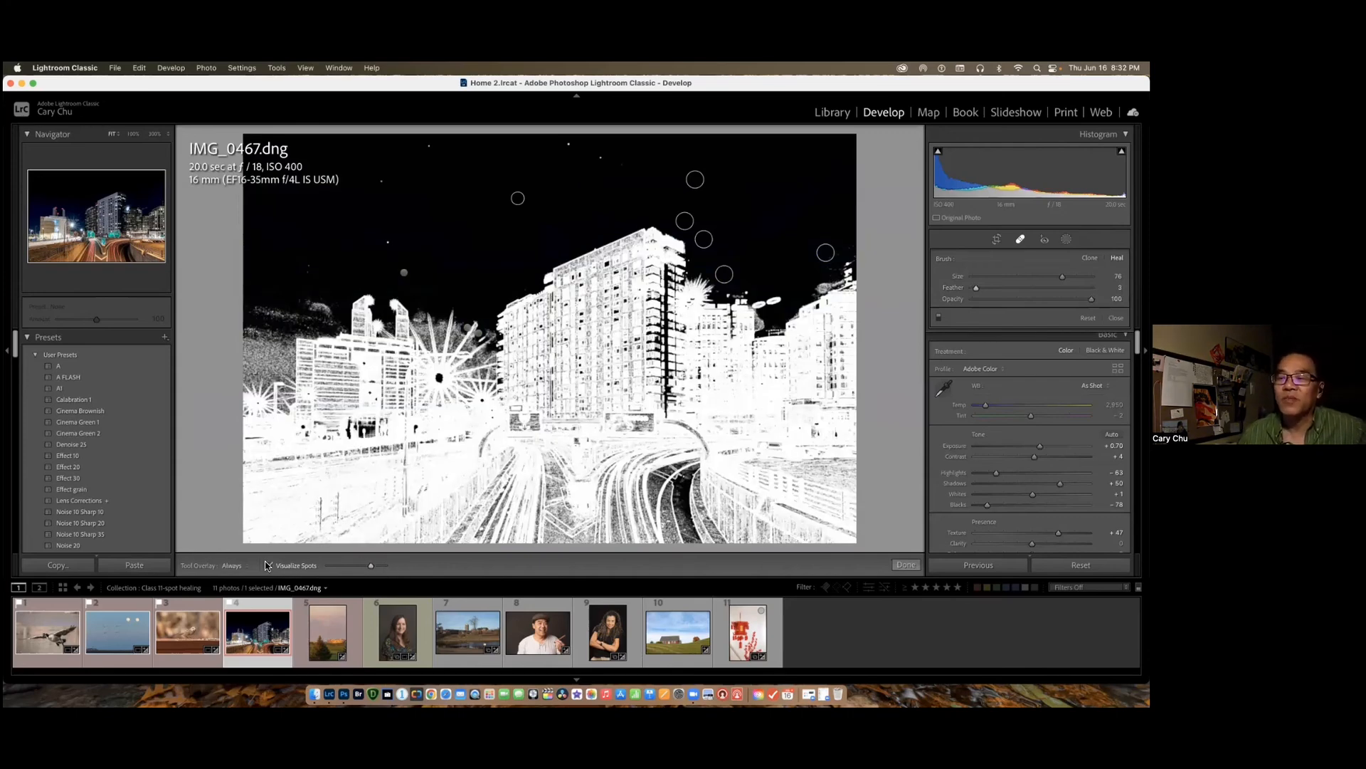
{"action": "left_click", "coordinate": [271, 566]}
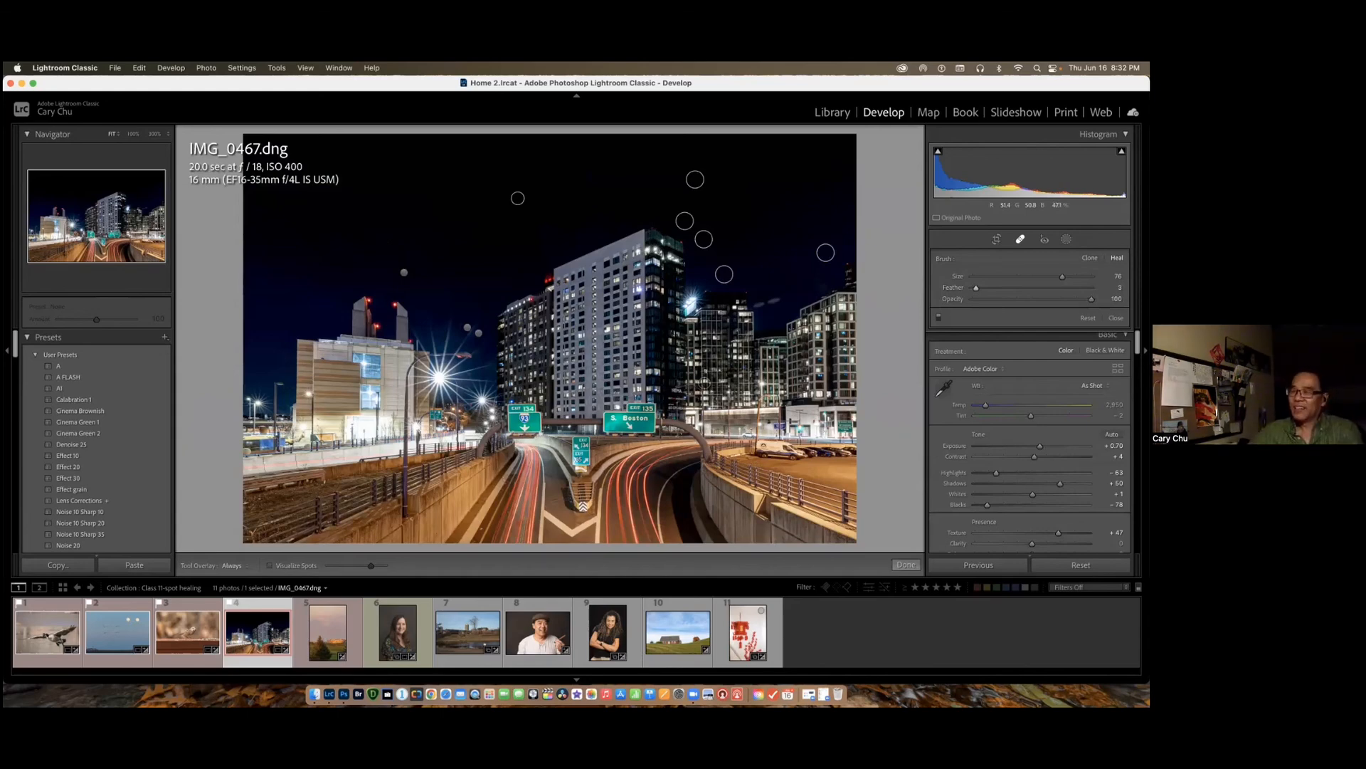
Step: Close Spot Removal and open image0.jpeg, the photo of red barns beside a pond
{"action": "left_click", "coordinate": [906, 565]}
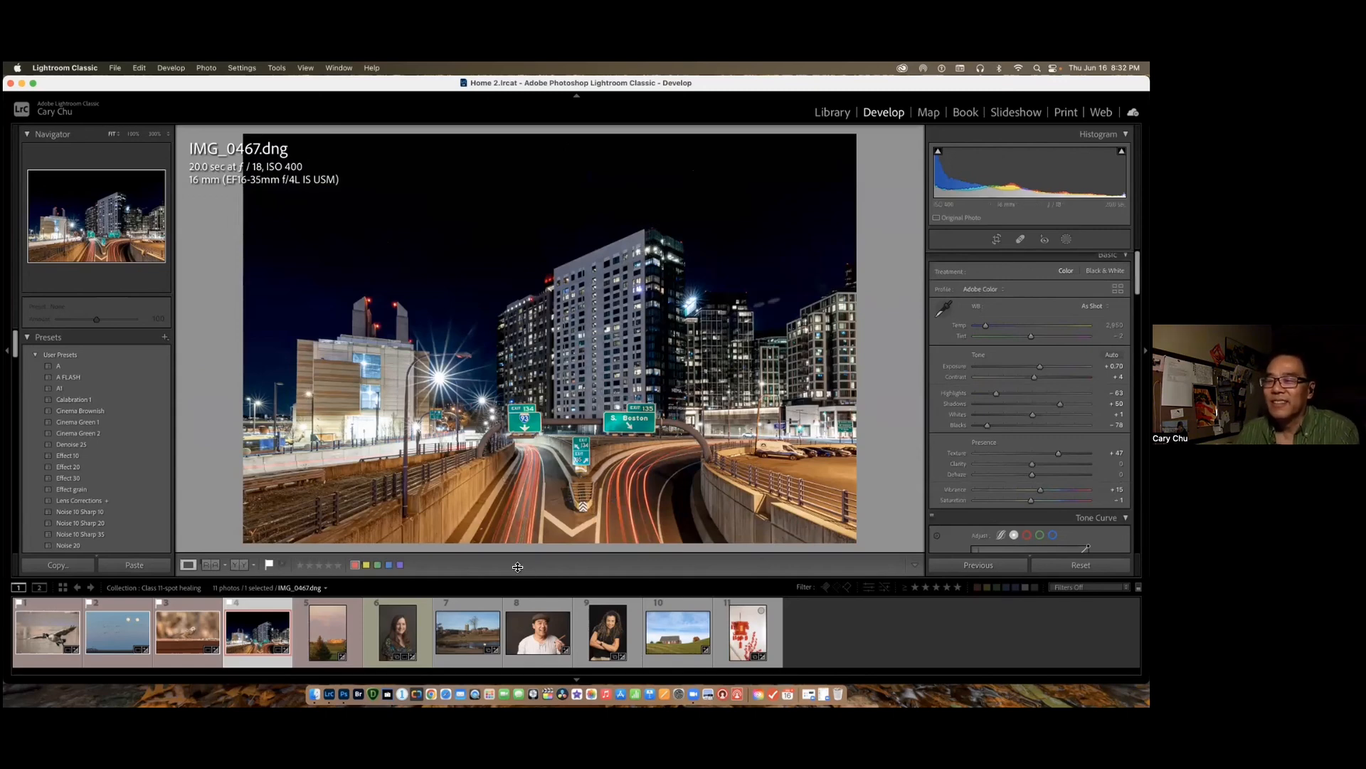
{"action": "left_click", "coordinate": [466, 635]}
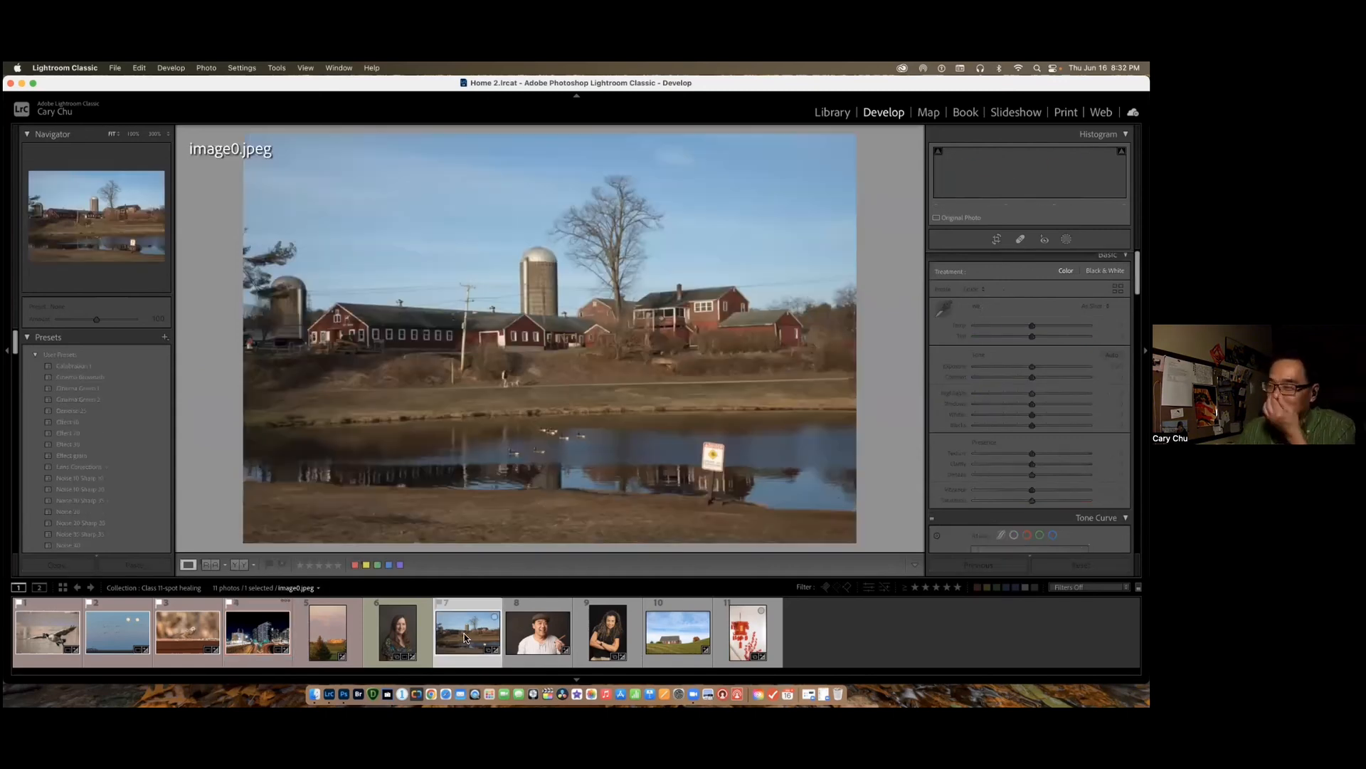